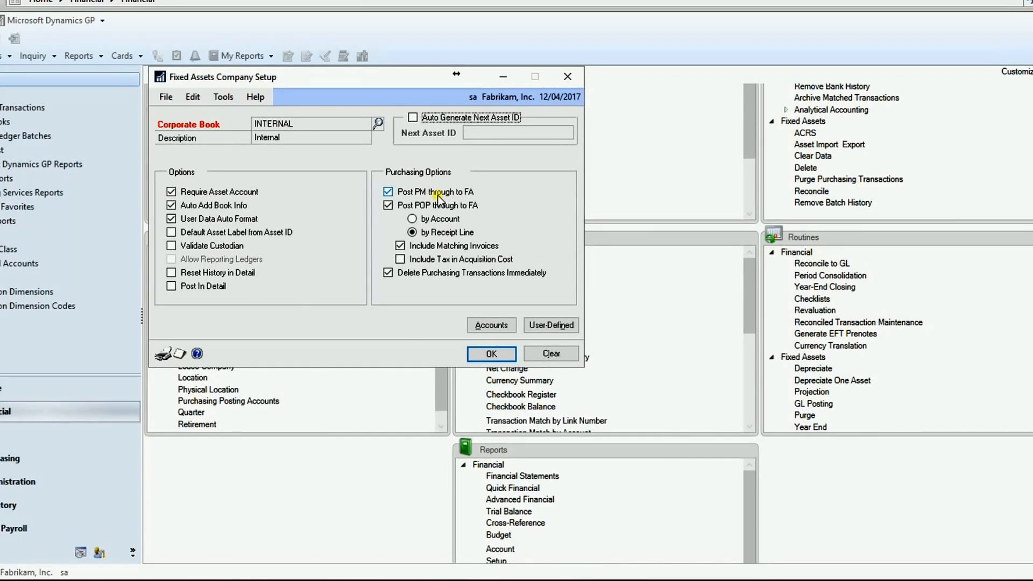
# Step: Close the Fixed Assets company setup and look up the assigned FA Clearing account in the Fixed Assets purchasing posting accounts setup
pyautogui.click(491, 353)
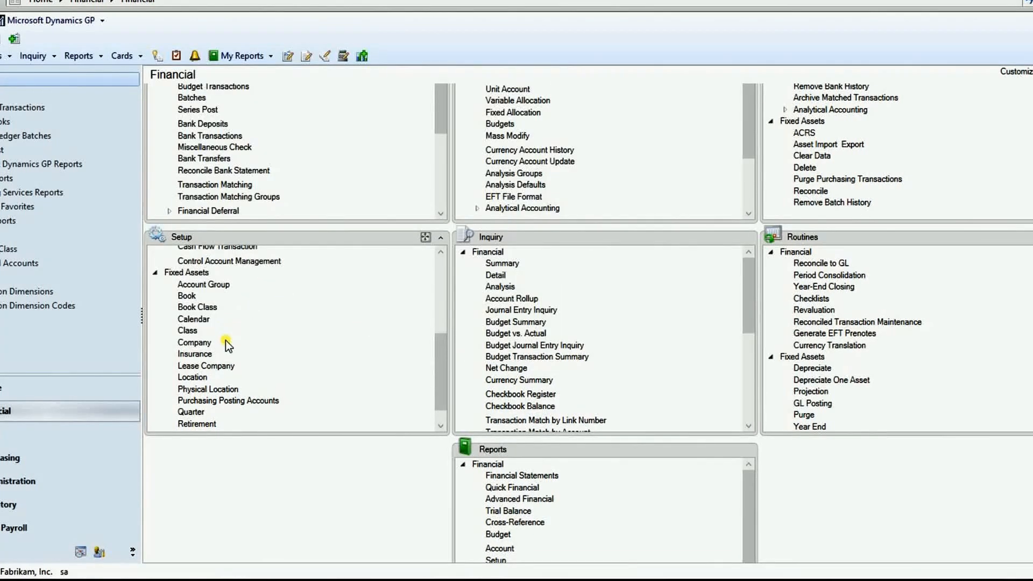
pyautogui.click(223, 401)
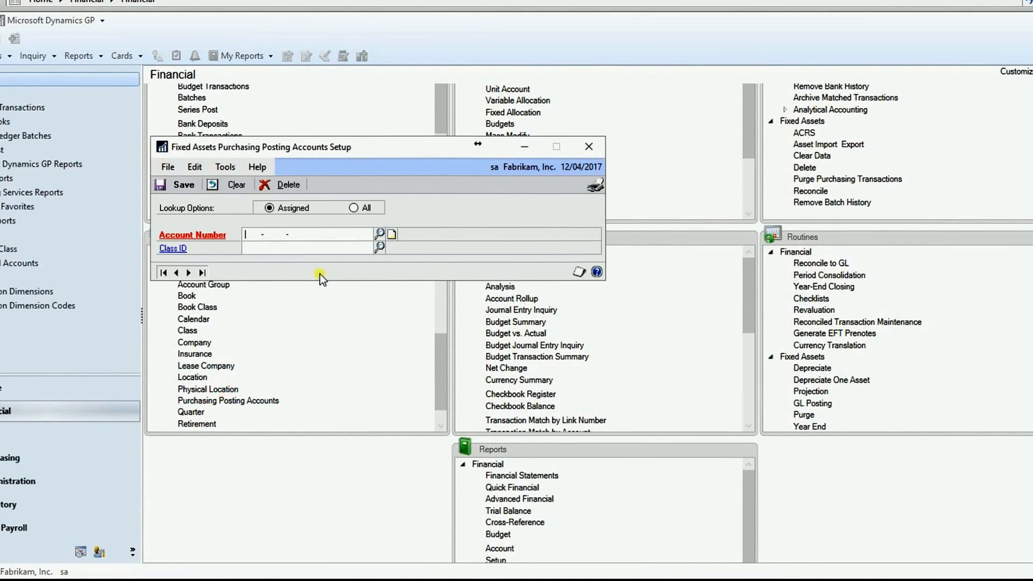
pyautogui.click(380, 233)
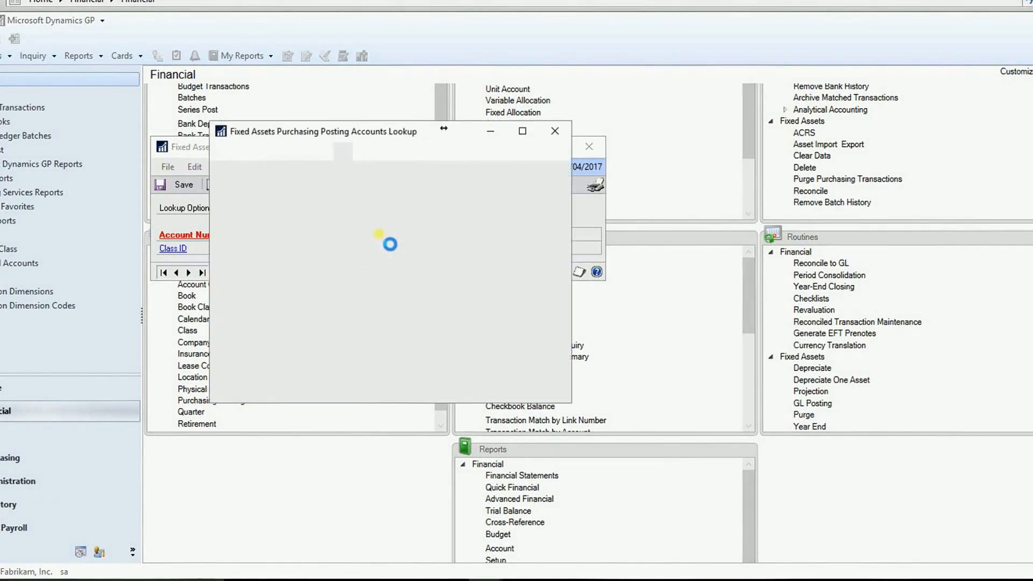
pyautogui.doubleClick(366, 231)
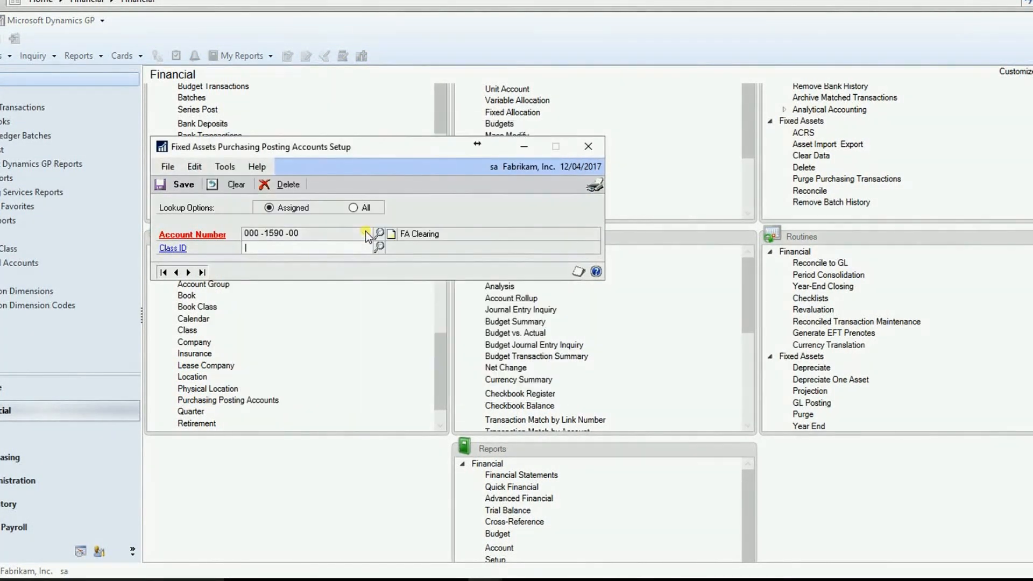
pyautogui.click(588, 151)
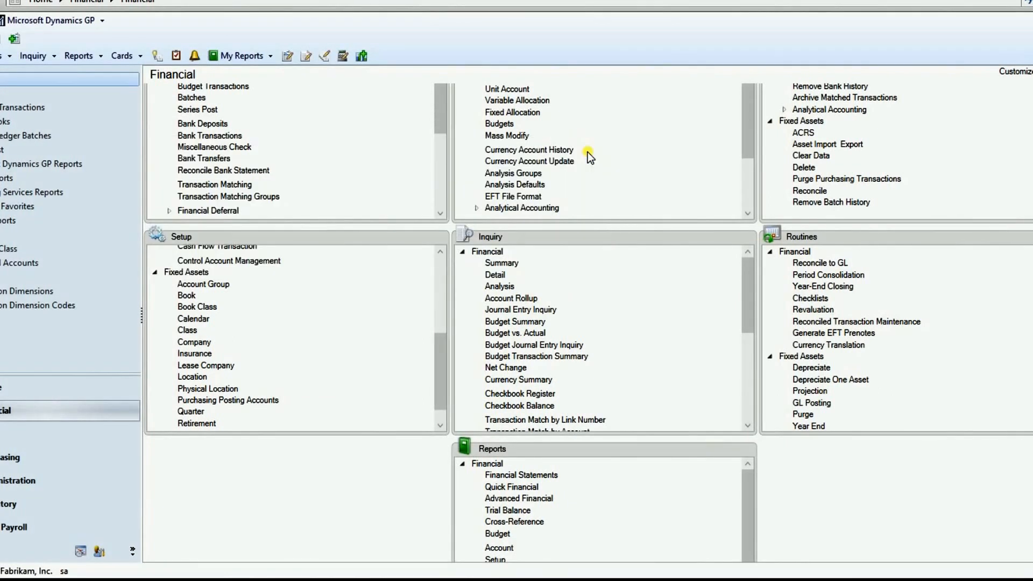
# Step: Start a new standard purchase order with the next PO number for the vendor A Travel Company
pyautogui.click(97, 464)
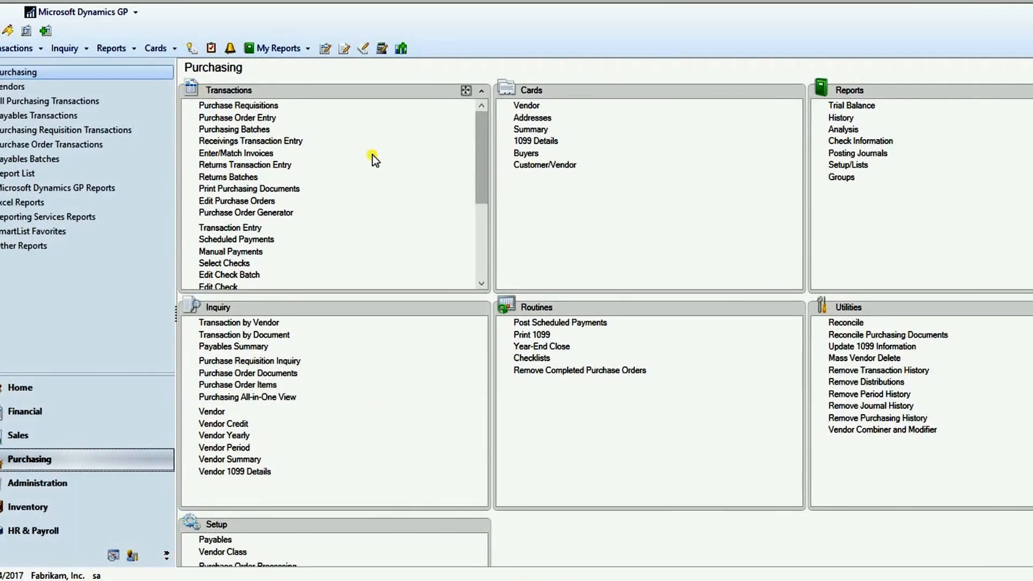
pyautogui.click(252, 120)
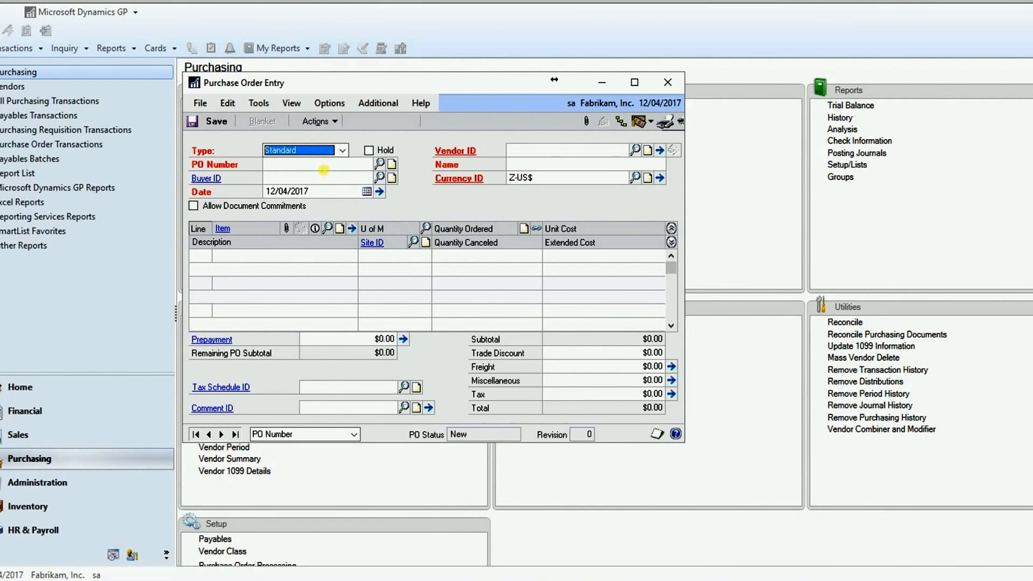
pyautogui.click(323, 169)
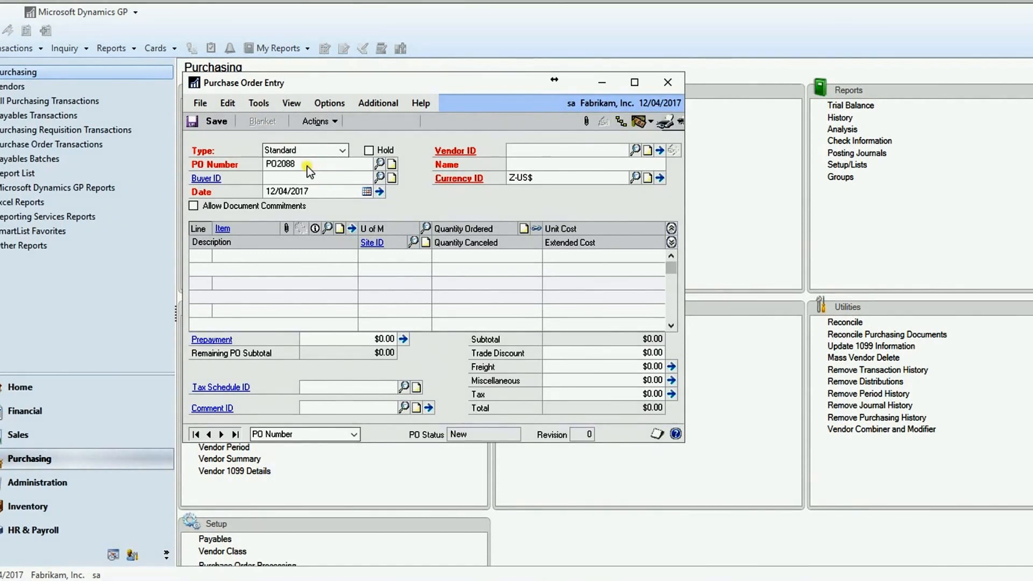
pyautogui.press('Tab')
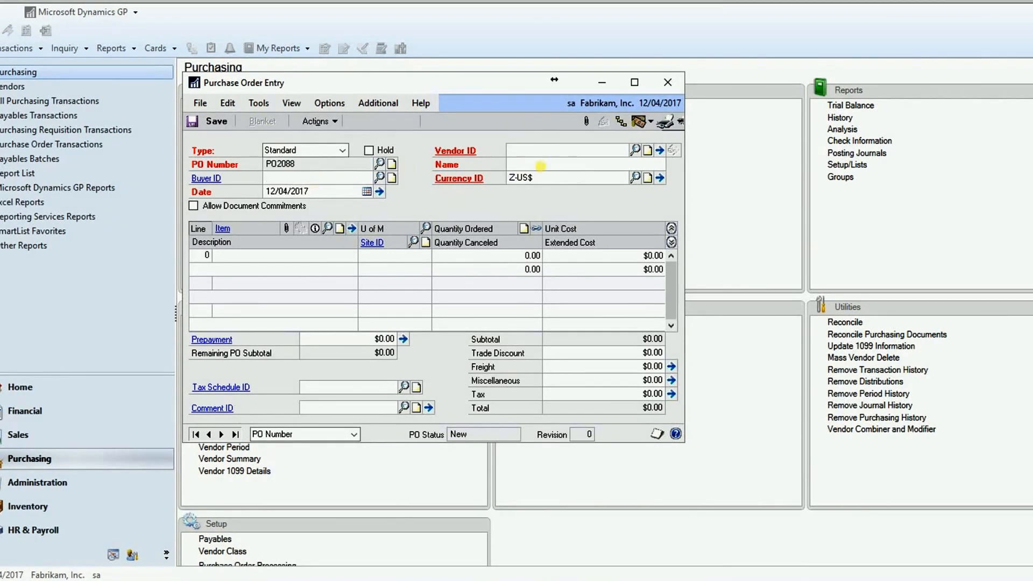
pyautogui.click(635, 151)
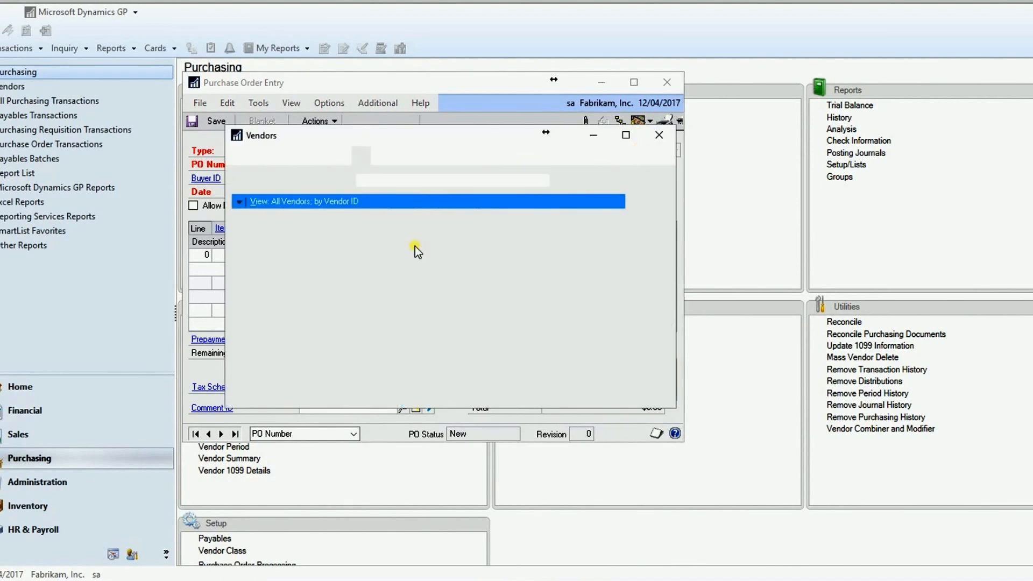
pyautogui.doubleClick(375, 247)
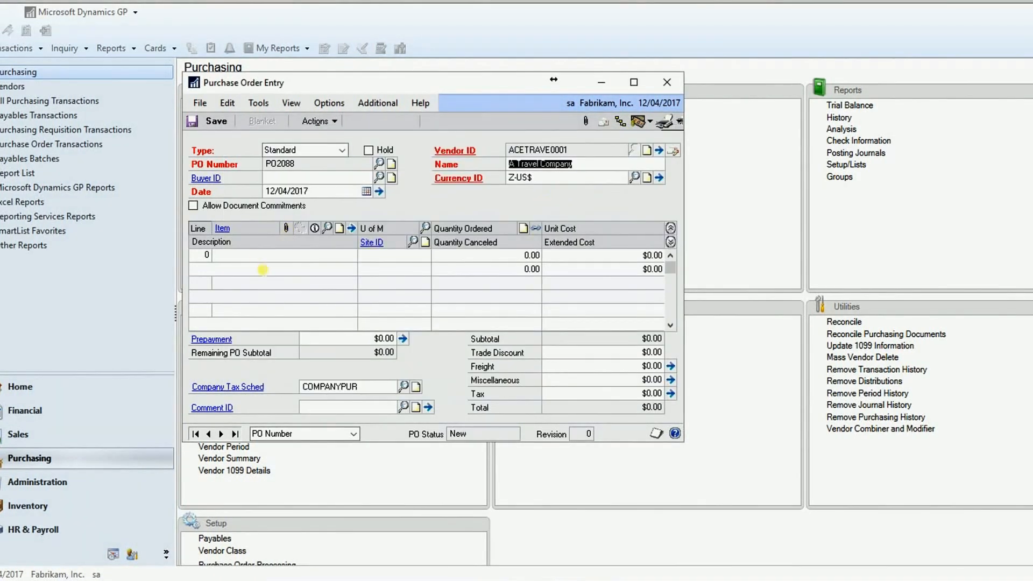
# Step: Add the line item COMPUTER SERVER HP with a quantity of 1 and a unit cost of $4,000.00
pyautogui.click(302, 261)
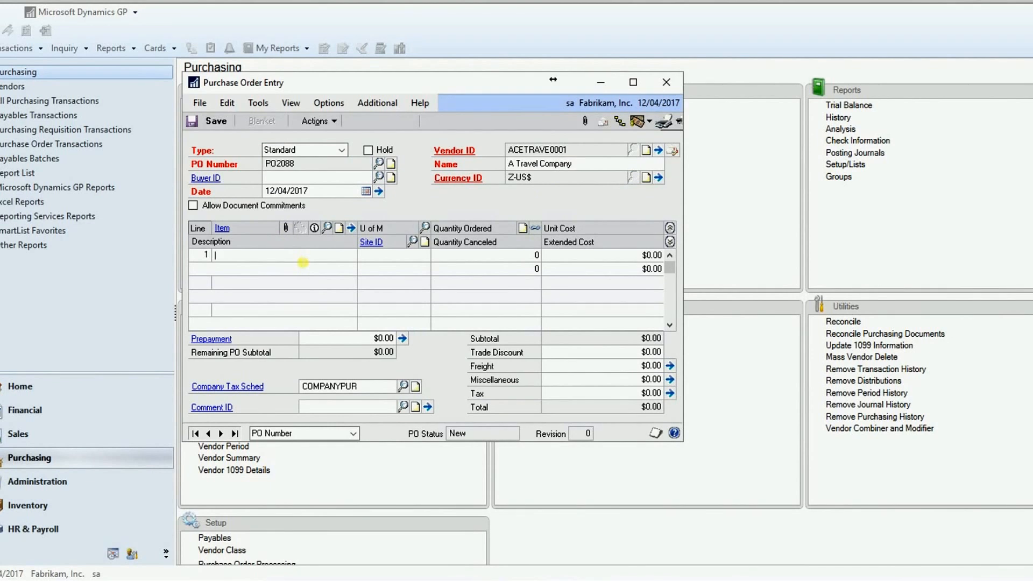
pyautogui.write('COMPUTER SERVER HP')
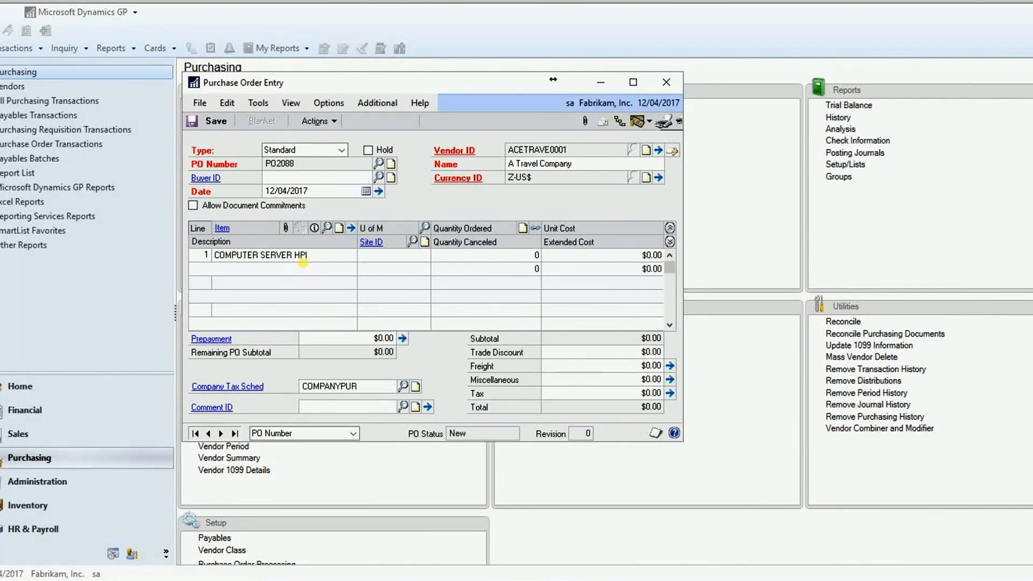
pyautogui.press('Tab')
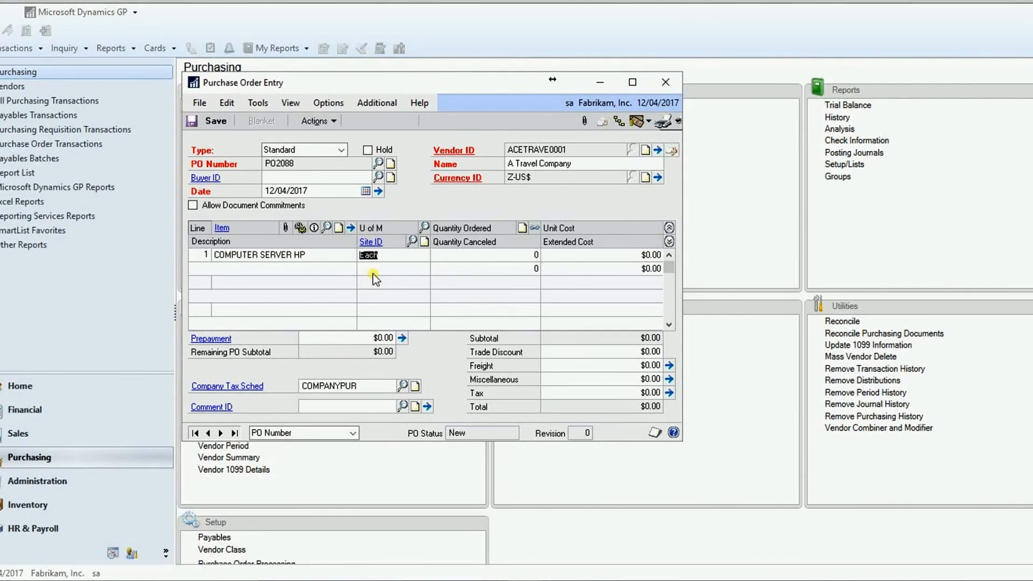
pyautogui.press('Tab')
pyautogui.write('1')
pyautogui.press('Tab')
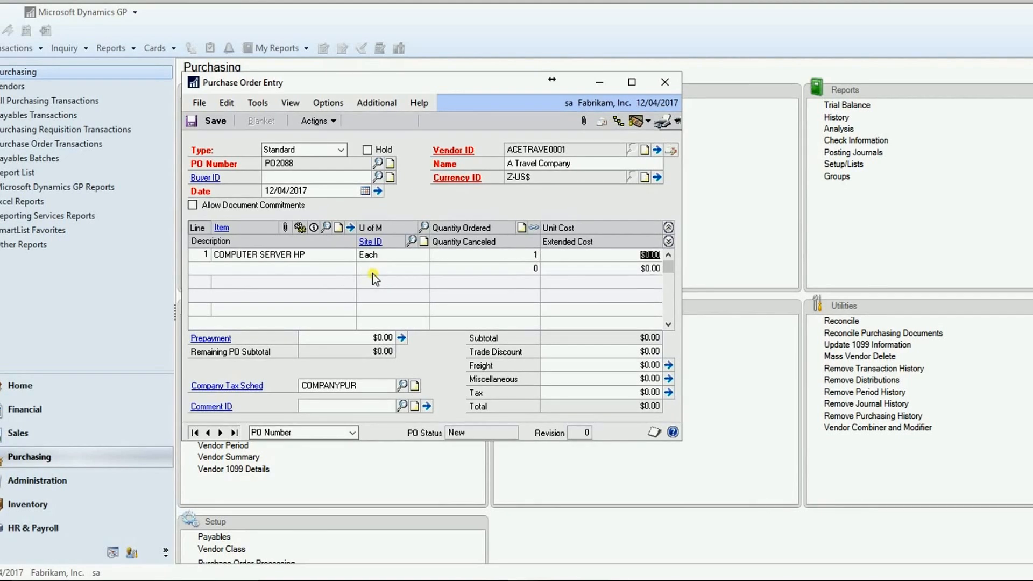
pyautogui.write('4000')
pyautogui.press('Tab')
# Step: Describe the line item as HP PROLIANT SERVER 8 CORE 64 BIT WINDOWS and assign it to site 01-N
pyautogui.write('HP PROLIANT')
pyautogui.write(' SERVER 8 C')
pyautogui.write('ORE 64 B')
pyautogui.write('IT WINDOWS')
pyautogui.press('Tab')
pyautogui.press('Tab')
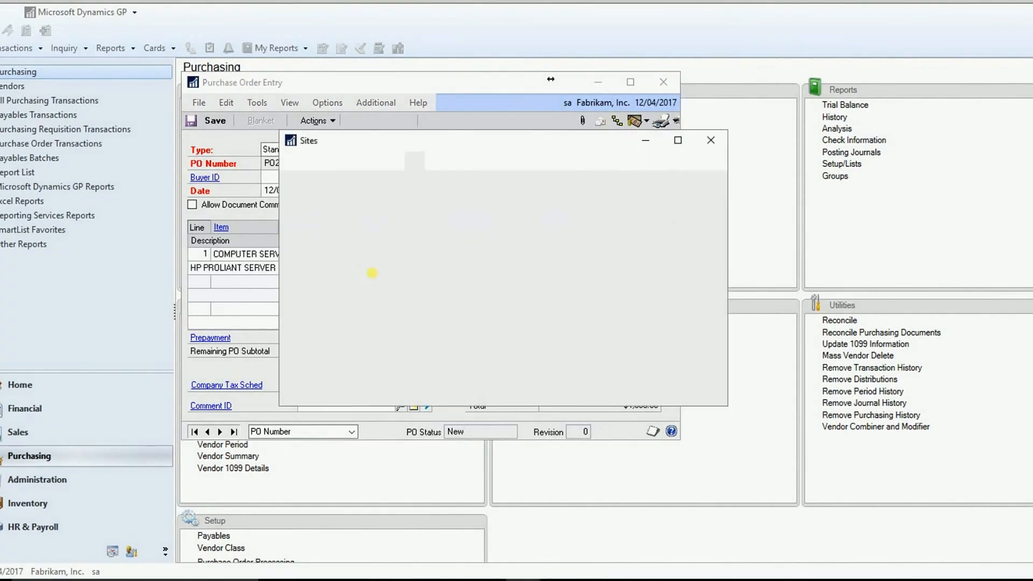
pyautogui.doubleClick(371, 235)
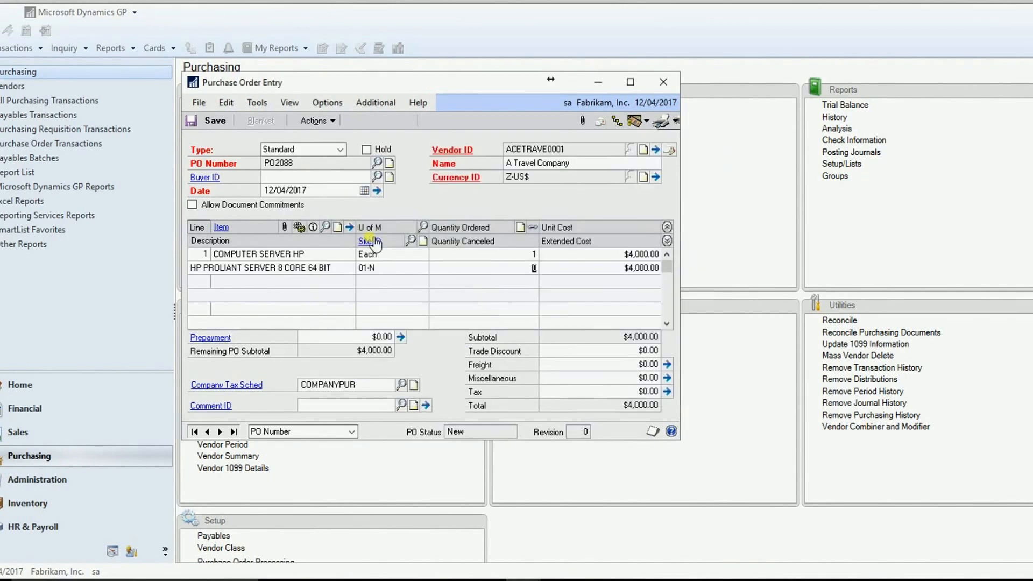
pyautogui.press('Tab')
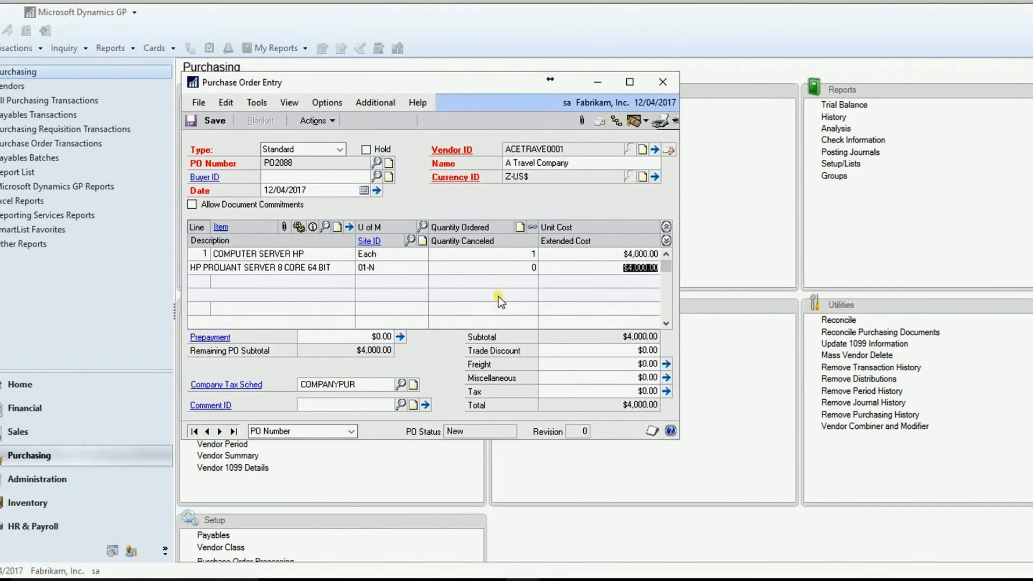
# Step: Mark the COMPUTER SERVER HP line as a capital item in its purchasing item details
pyautogui.click(287, 272)
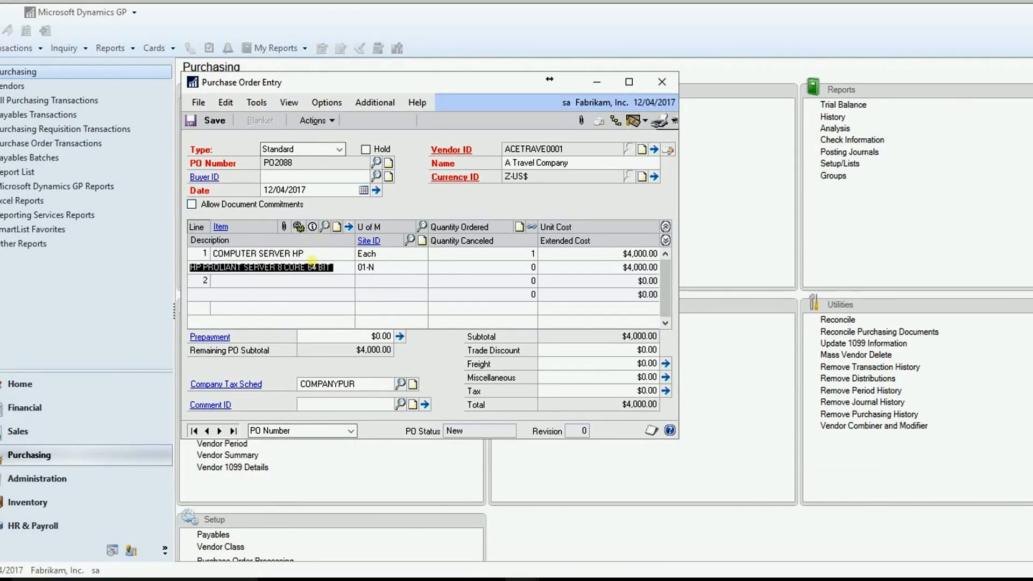
pyautogui.click(310, 253)
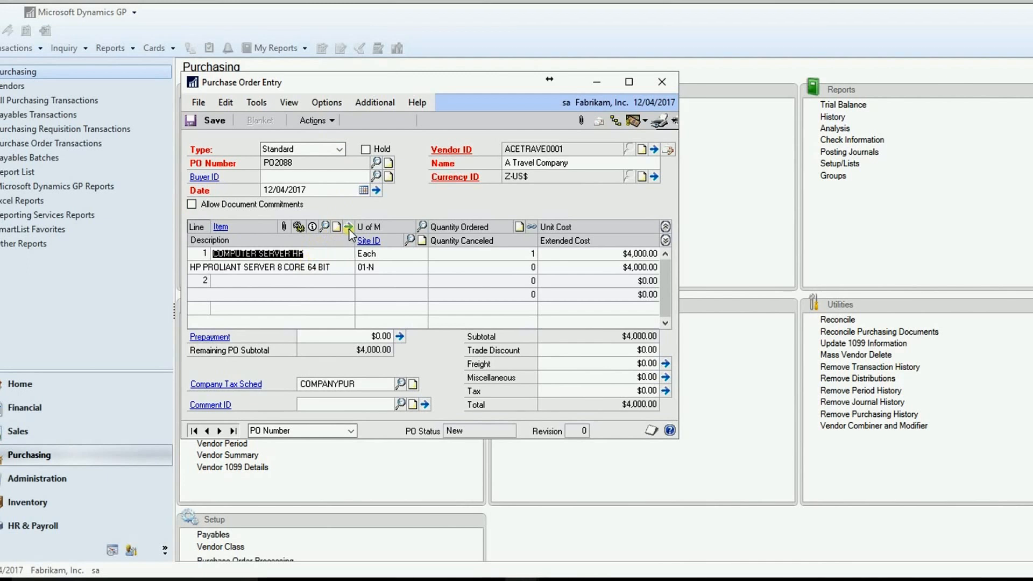
pyautogui.click(350, 229)
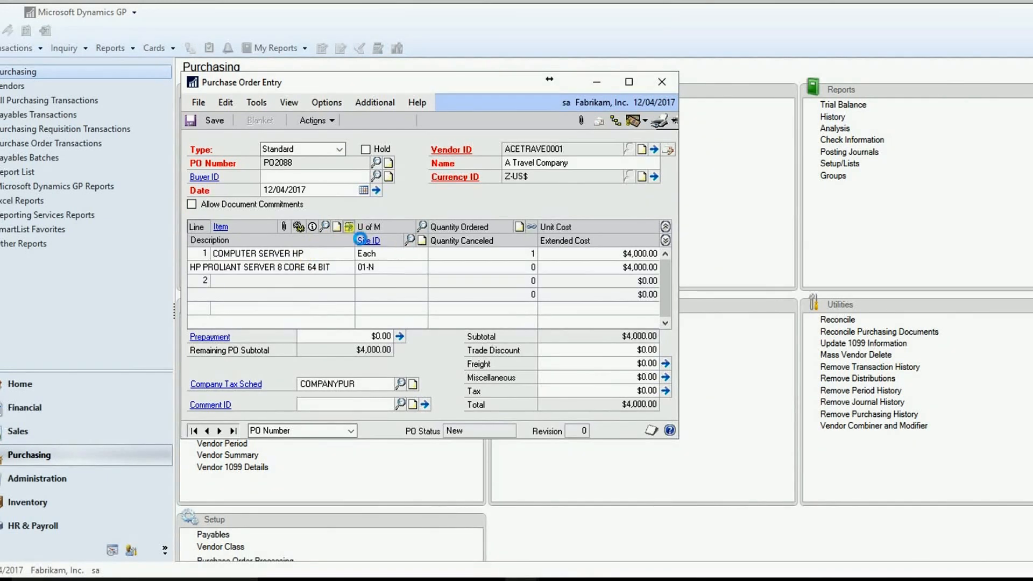
pyautogui.click(526, 260)
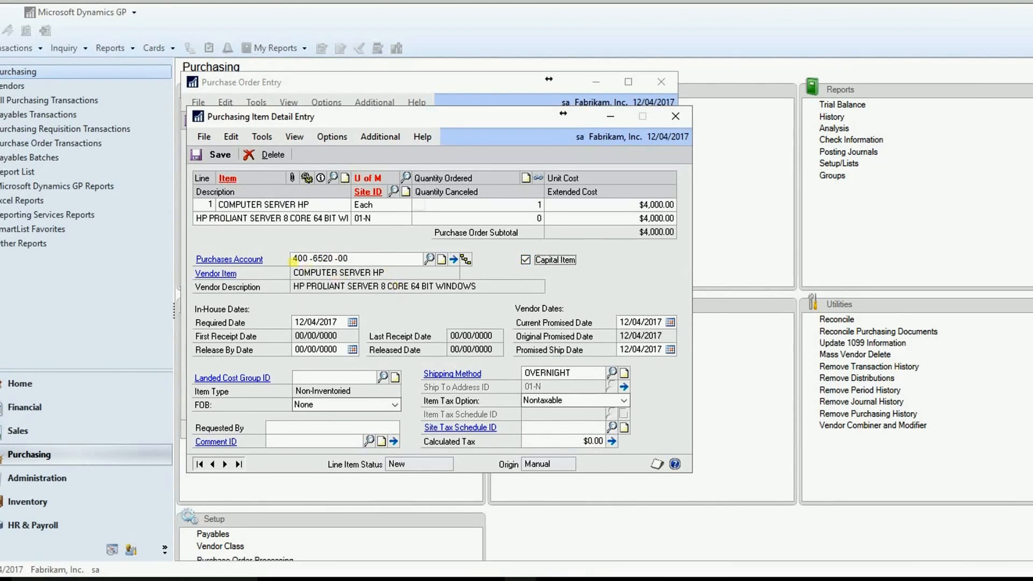
# Step: Look up accounts for the line's purchases account and switch the list from vendor accounts to all accounts
pyautogui.doubleClick(299, 259)
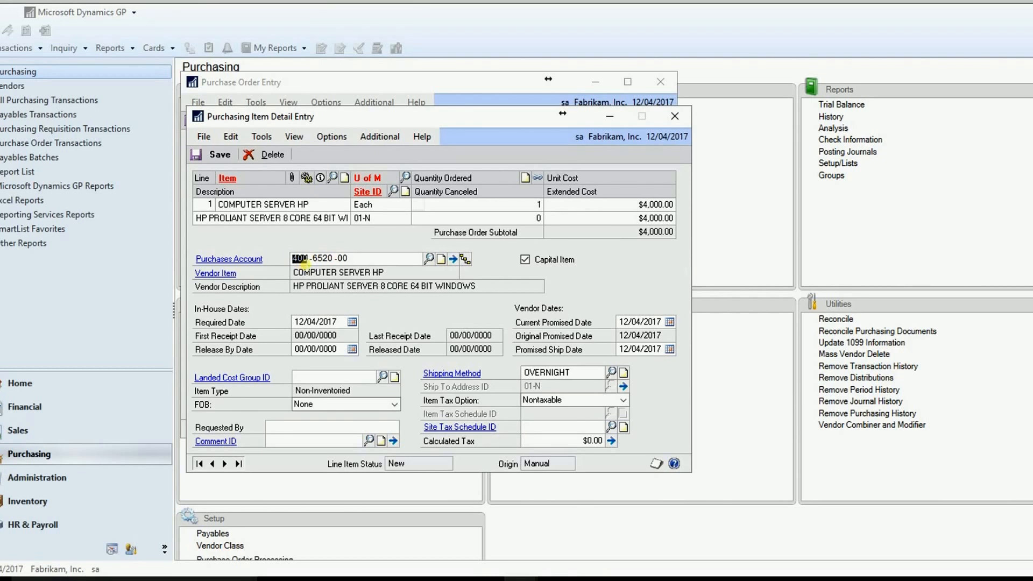
pyautogui.hotkey('ctrl', 'l')
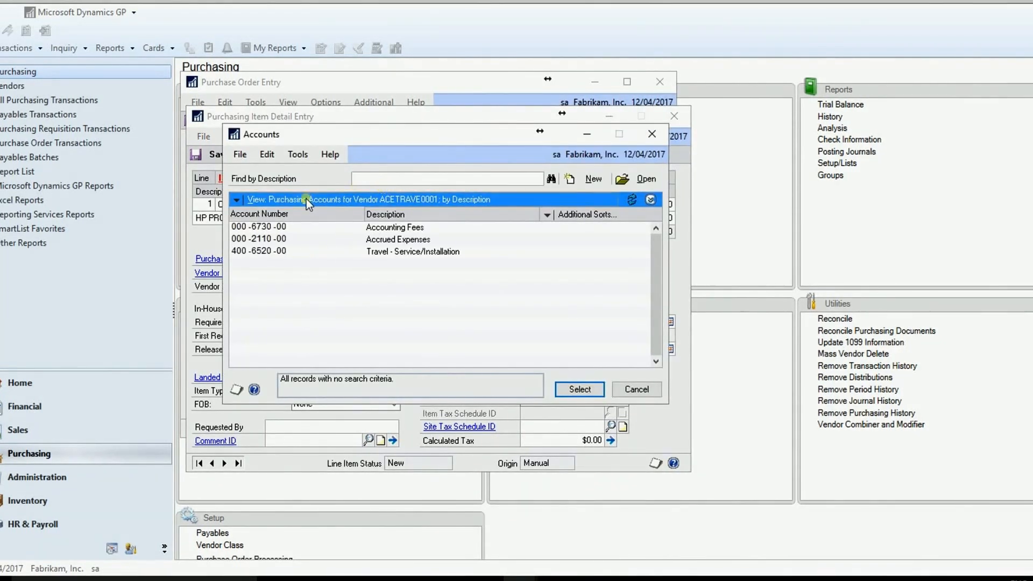
pyautogui.write('Fu')
pyautogui.press('Tab')
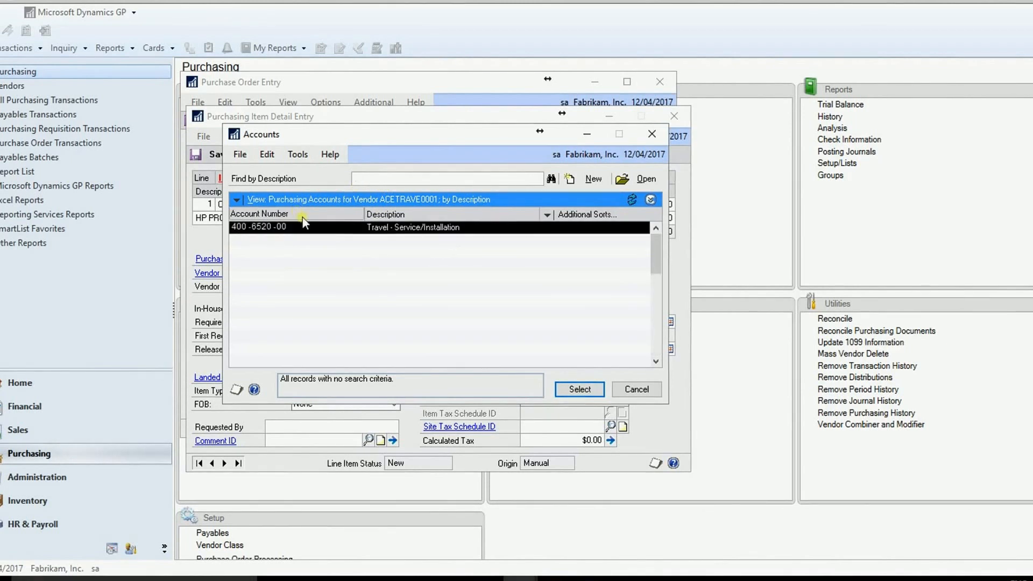
pyautogui.click(236, 200)
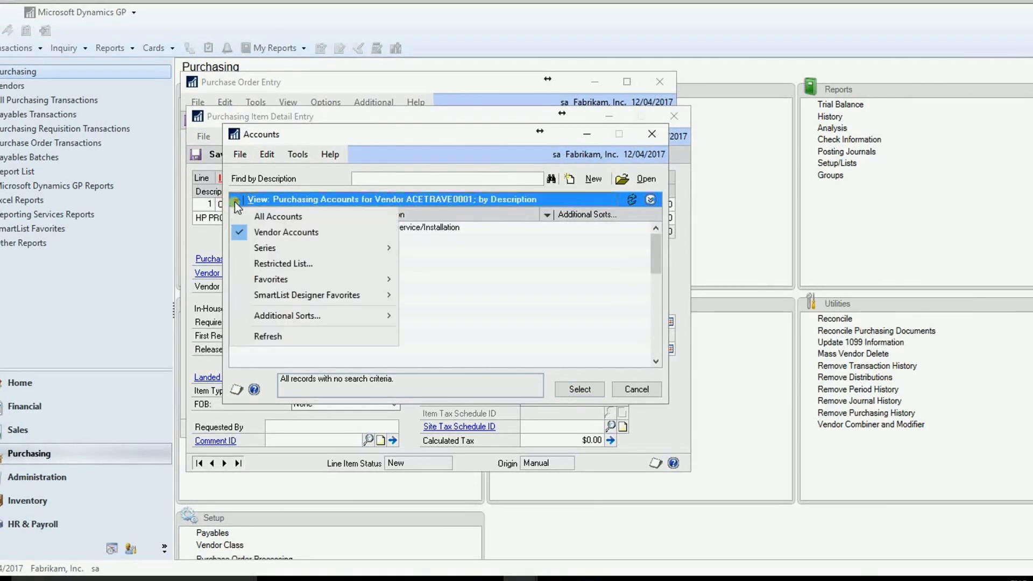
pyautogui.click(240, 216)
pyautogui.click(390, 214)
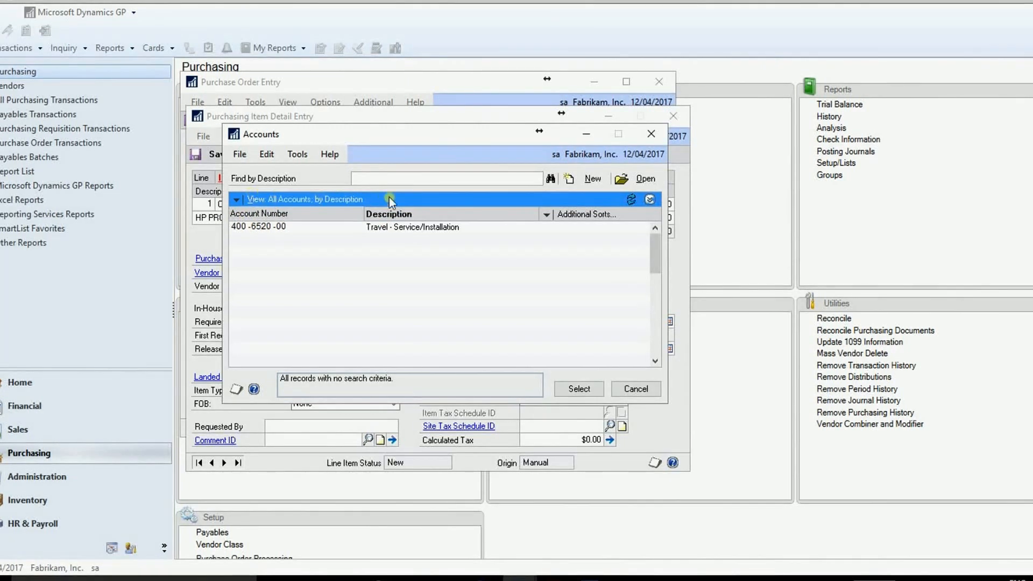
# Step: Search for FA CLEAR, assign the FA Clearing account as the line's purchases account, and save the item details
pyautogui.click(402, 181)
pyautogui.write('FA CLEAR')
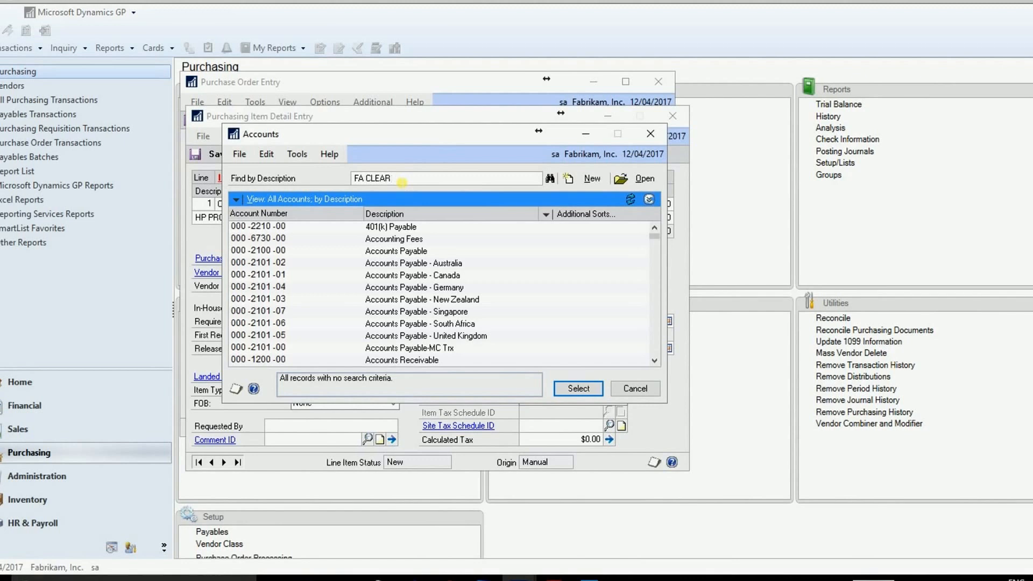
pyautogui.press('Return')
pyautogui.doubleClick(395, 228)
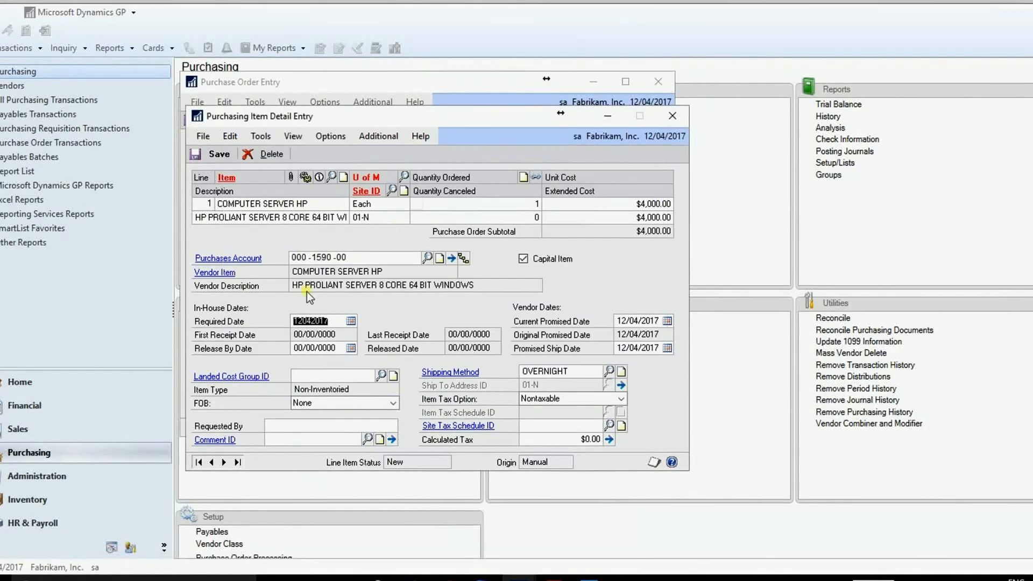
pyautogui.click(213, 154)
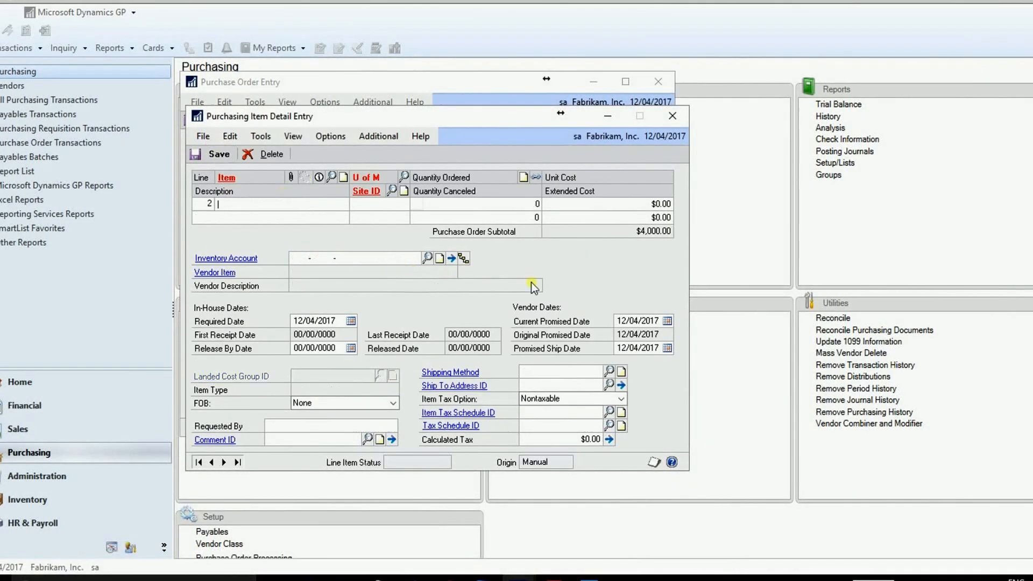
pyautogui.click(672, 116)
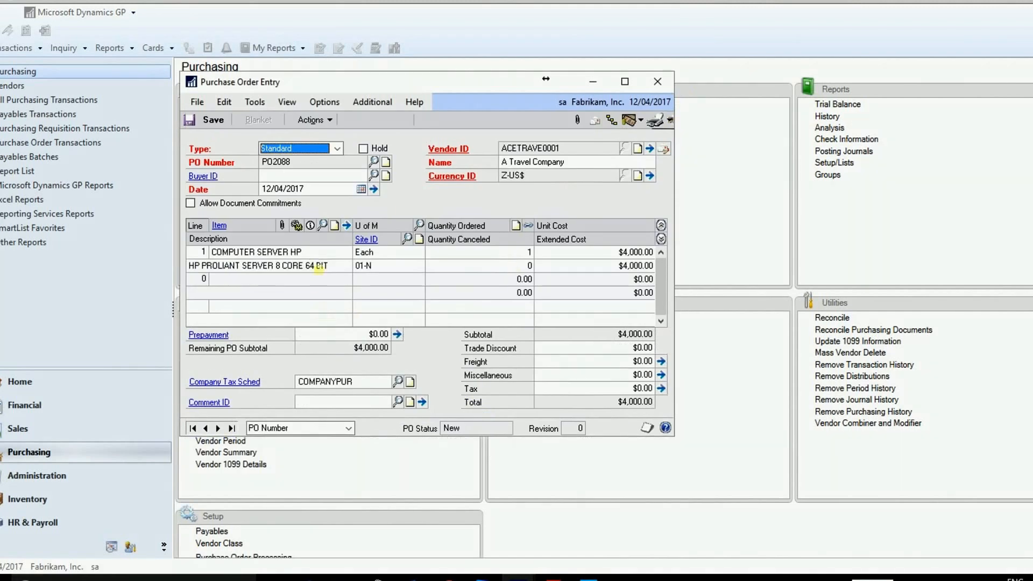
# Step: Receive and invoice the COMPUTER SERVER HP item from the purchase order, entering vendor document number 010289
pyautogui.click(330, 120)
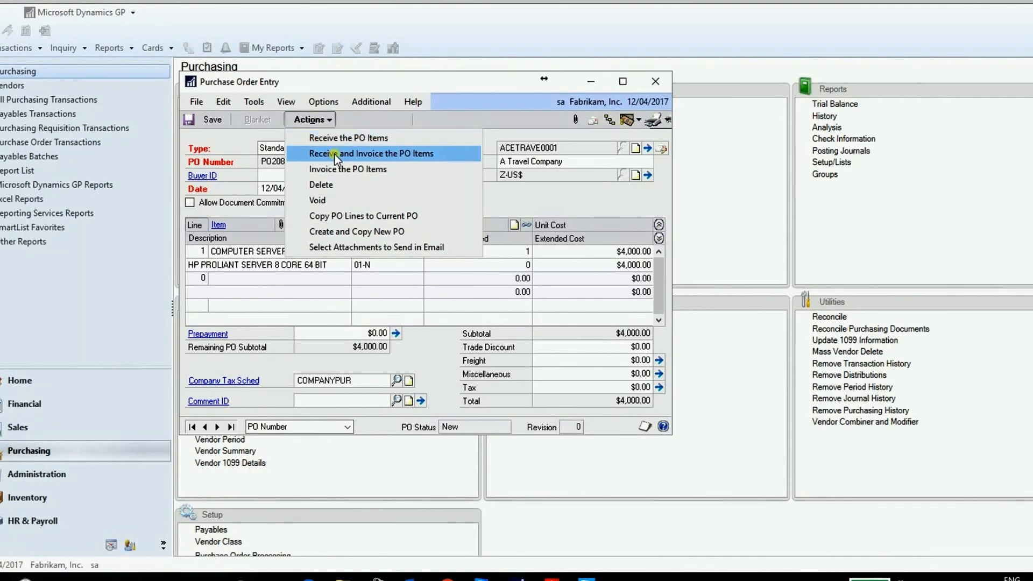
pyautogui.click(334, 154)
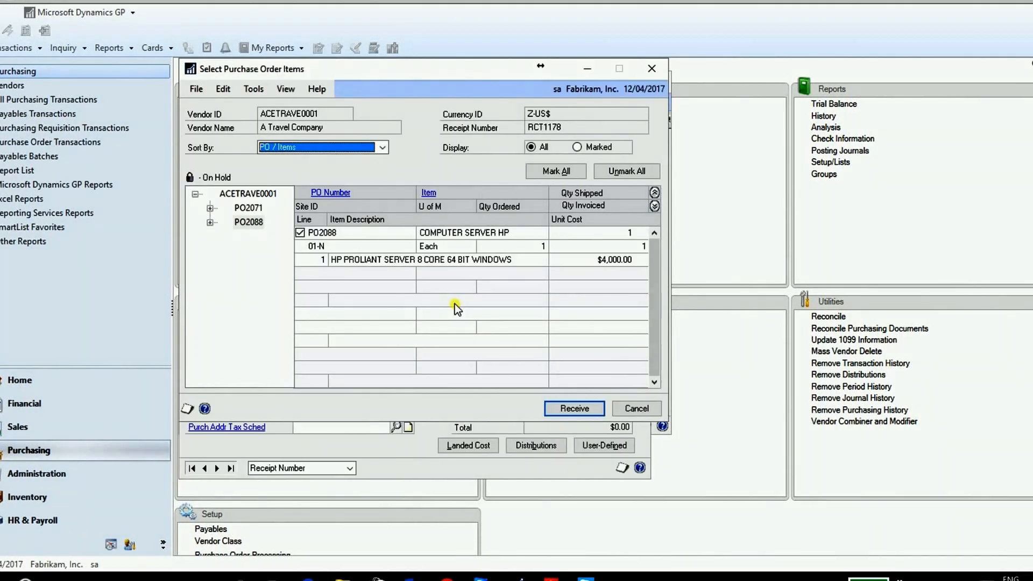
pyautogui.click(556, 411)
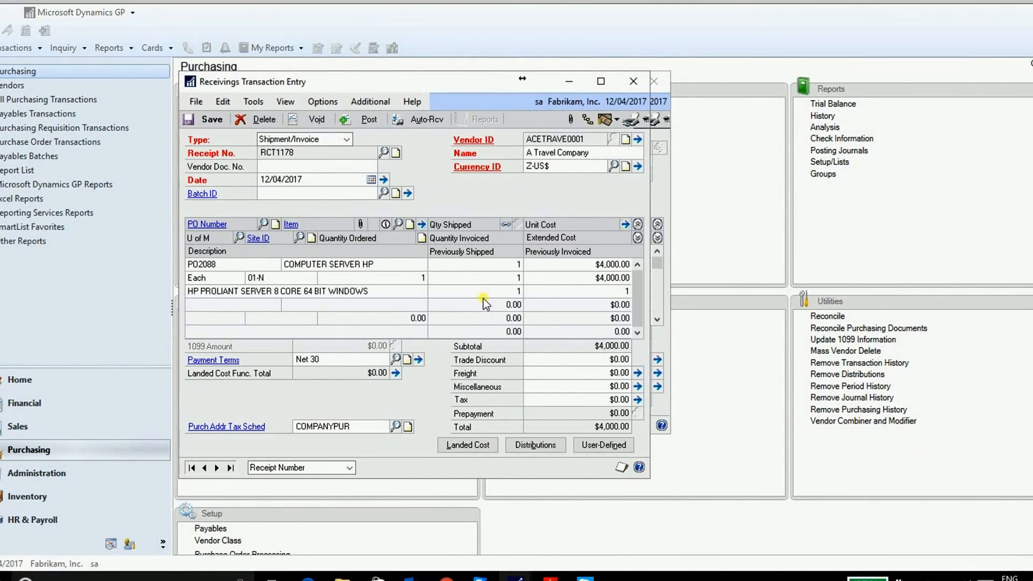
pyautogui.write('010289')
pyautogui.press('Tab')
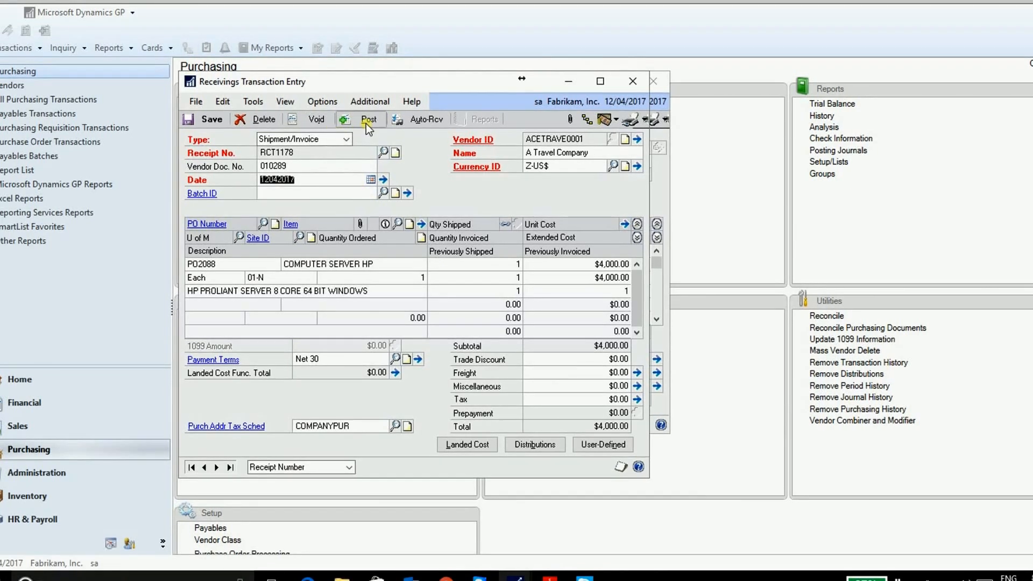
# Step: Review the receipt's account distributions with descriptions and compare them with the FA receiving/invoicing entries in the training PDF
pyautogui.click(536, 445)
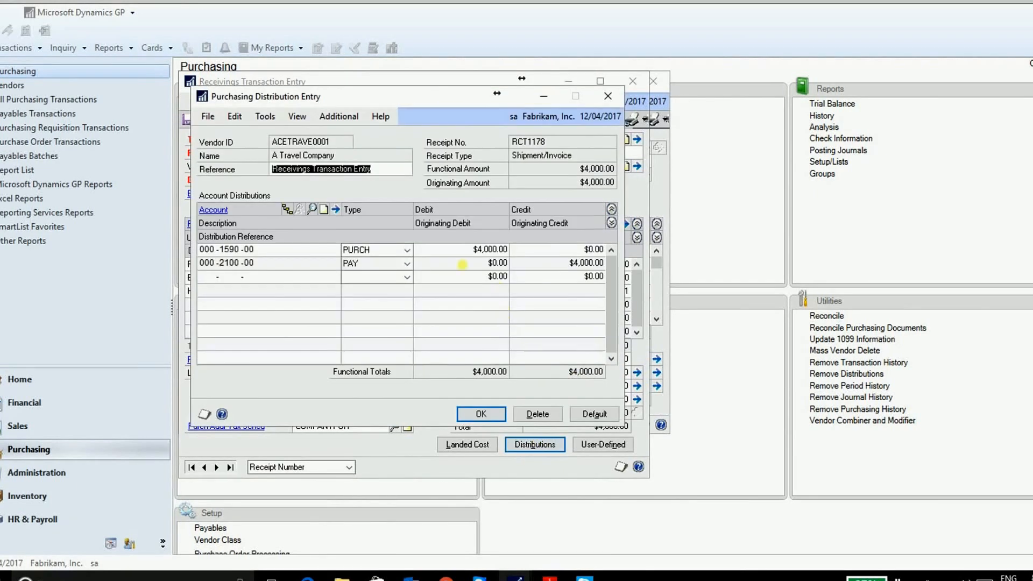
pyautogui.click(612, 223)
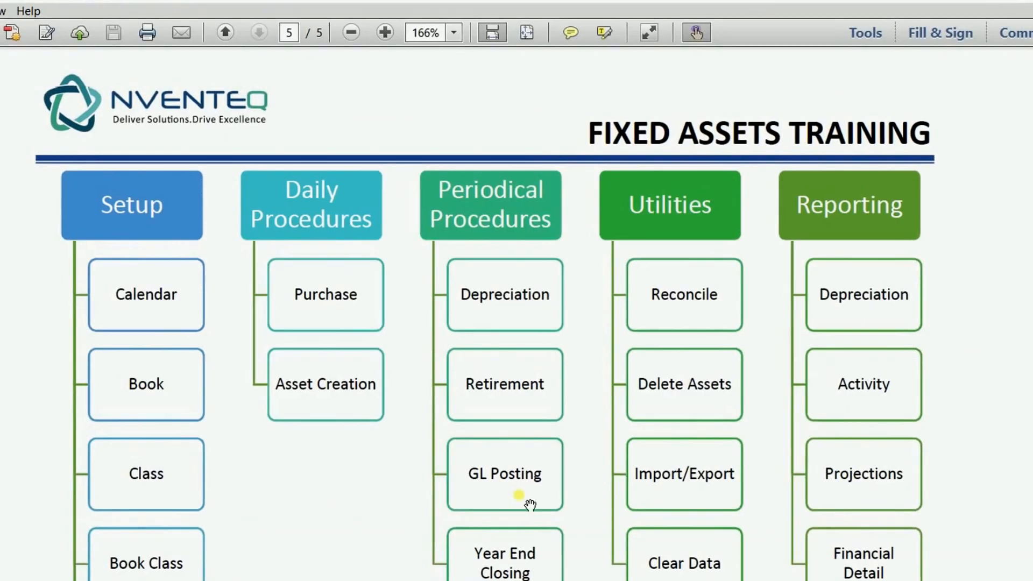
pyautogui.scroll(12, 547, 457)
pyautogui.scroll(10, 545, 425)
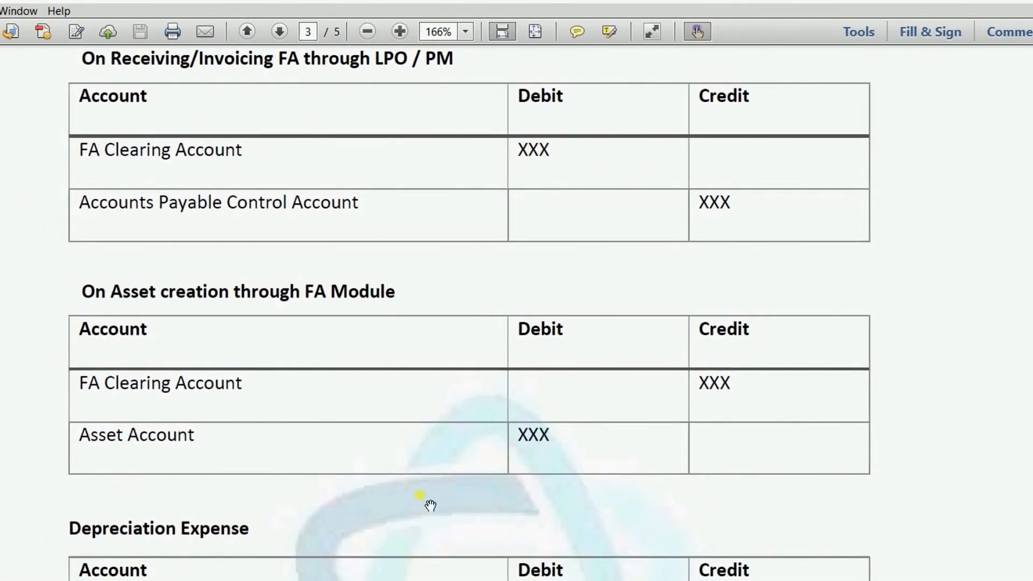
pyautogui.moveTo(455, 580)
pyautogui.click(653, 560)
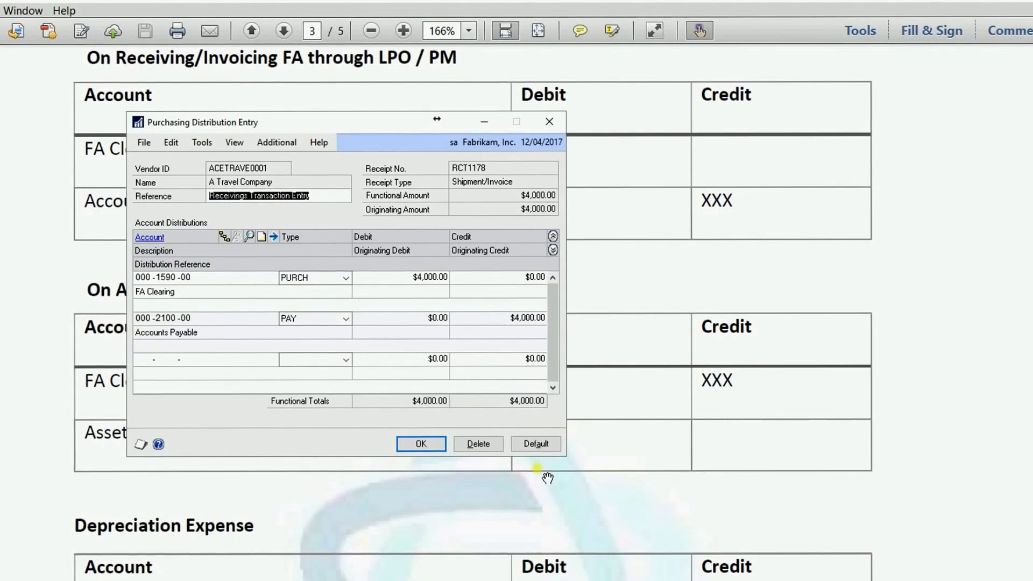
pyautogui.click(421, 443)
pyautogui.moveTo(456, 580)
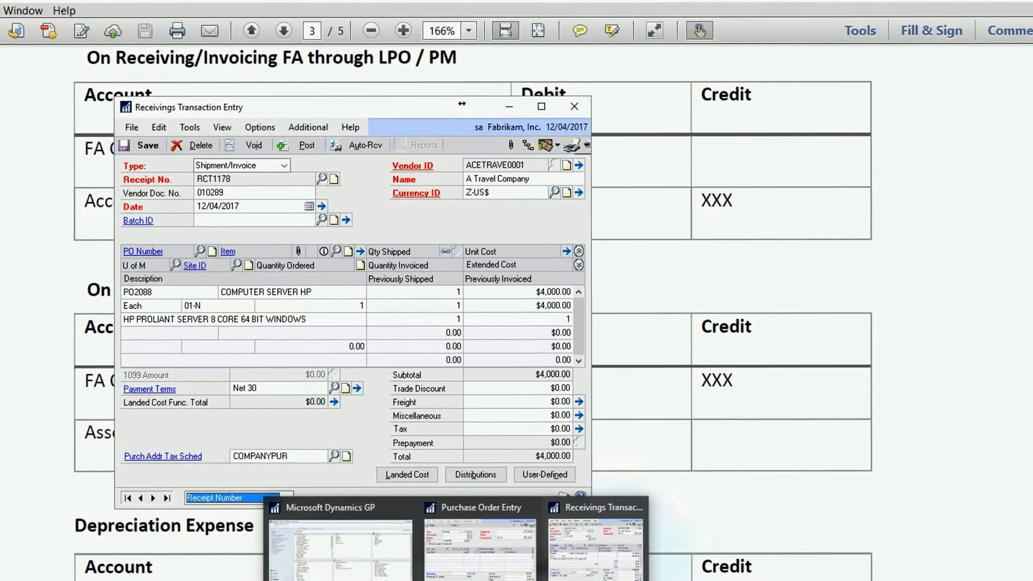
# Step: Start posting the receipt and assign analytical codes 000001 for PROJECT and 0001 for SUPPLIER to its distribution
pyautogui.click(305, 148)
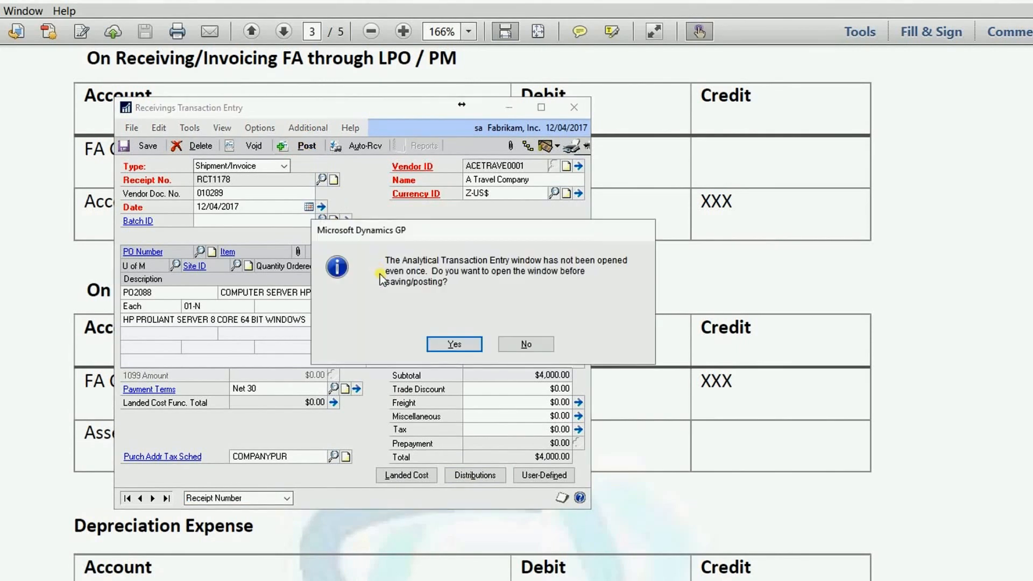
pyautogui.click(454, 348)
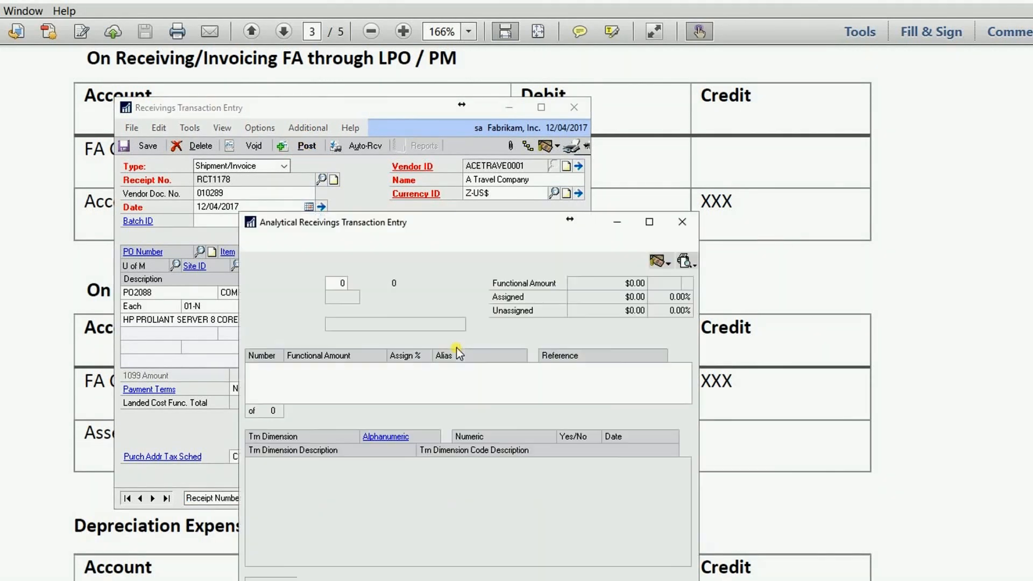
pyautogui.click(379, 466)
pyautogui.hotkey('ctrl', 'l')
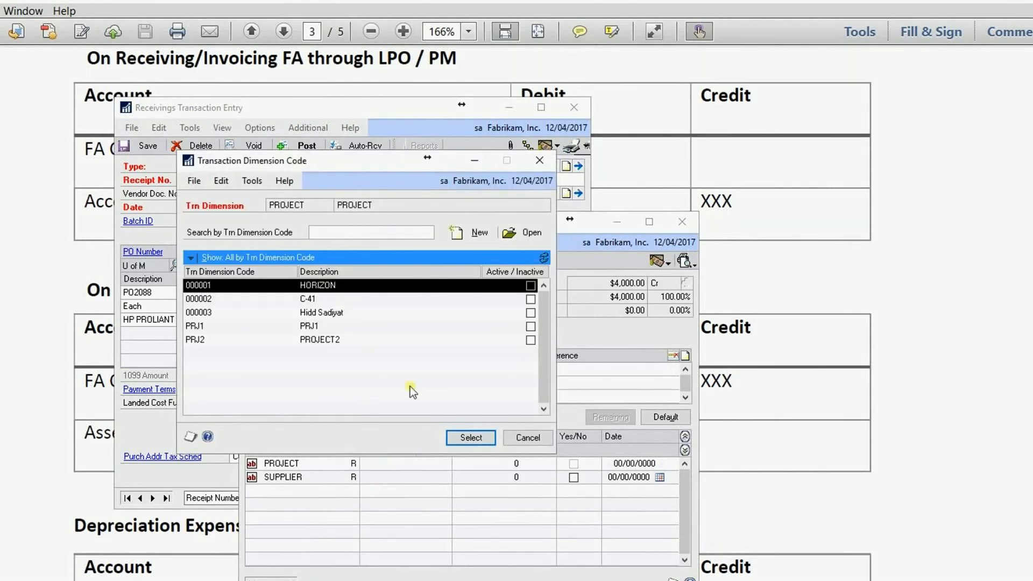
pyautogui.click(455, 437)
pyautogui.click(383, 478)
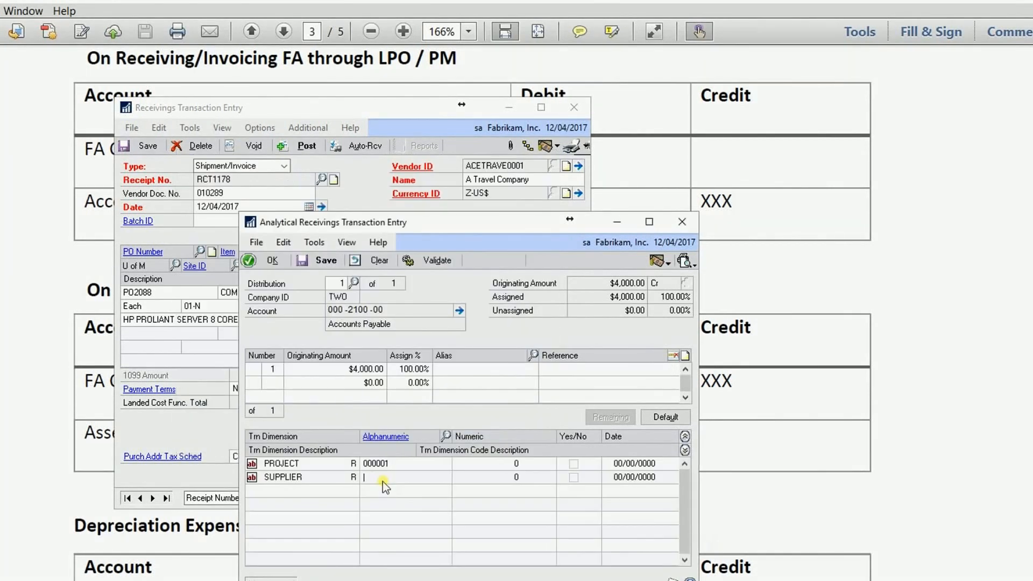
pyautogui.hotkey('ctrl', 'l')
pyautogui.doubleClick(323, 284)
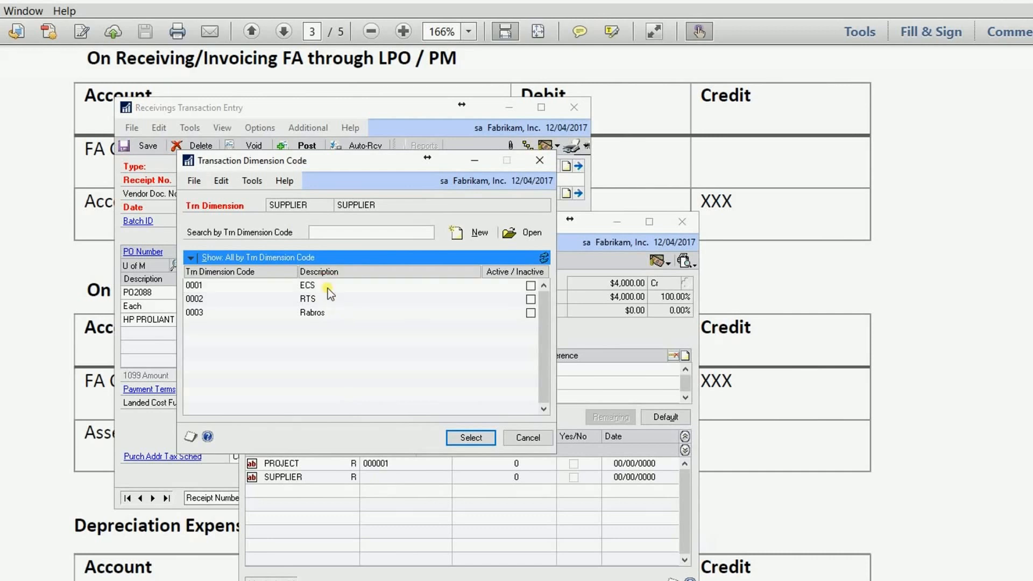
pyautogui.click(272, 260)
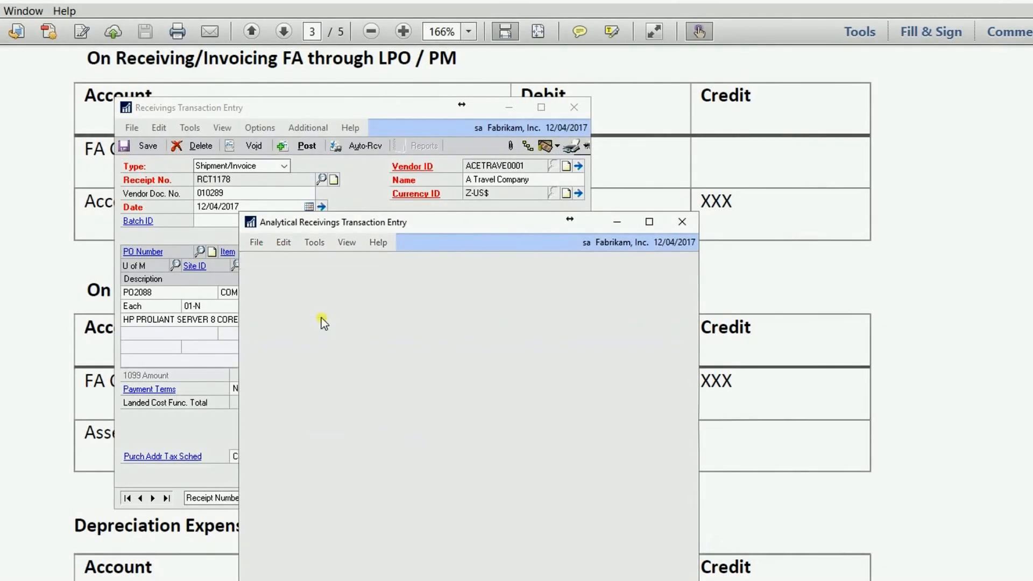
# Step: Try to post the receipt and check the error in the validation log
pyautogui.click(304, 146)
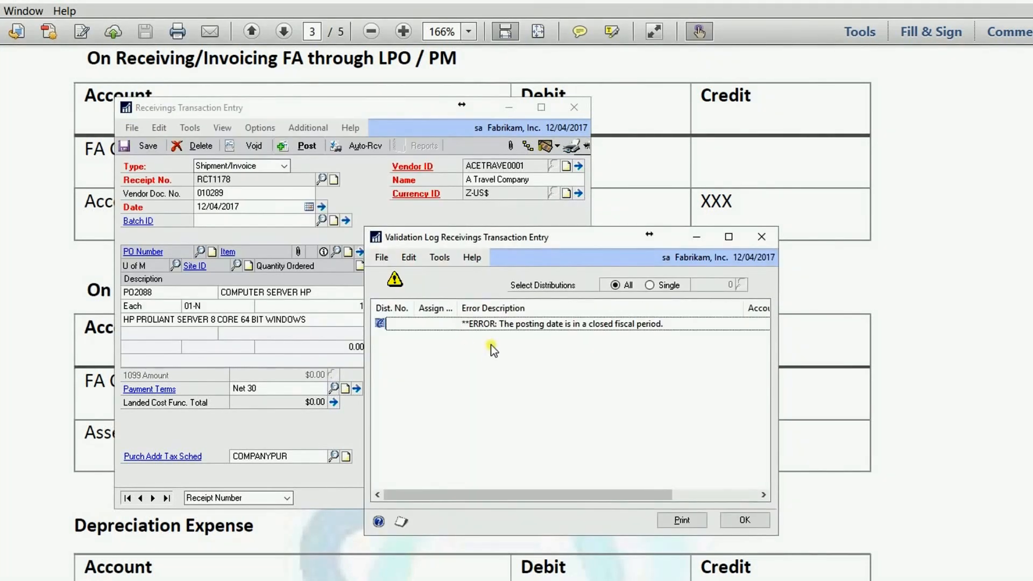
pyautogui.click(491, 325)
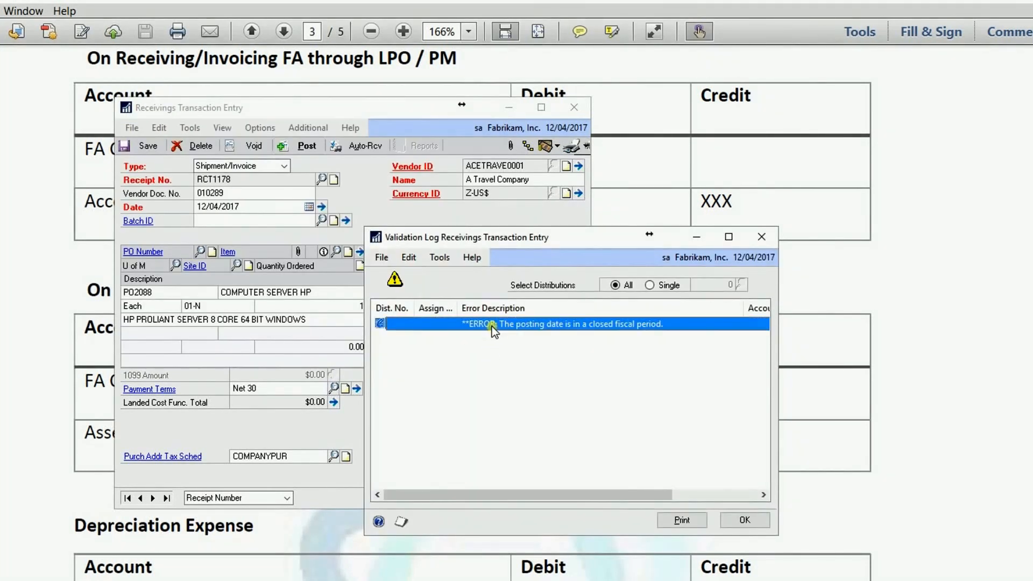
pyautogui.click(743, 520)
# Step: Open all fiscal periods of 2017 for every series in the company's fiscal periods setup
pyautogui.moveTo(463, 580)
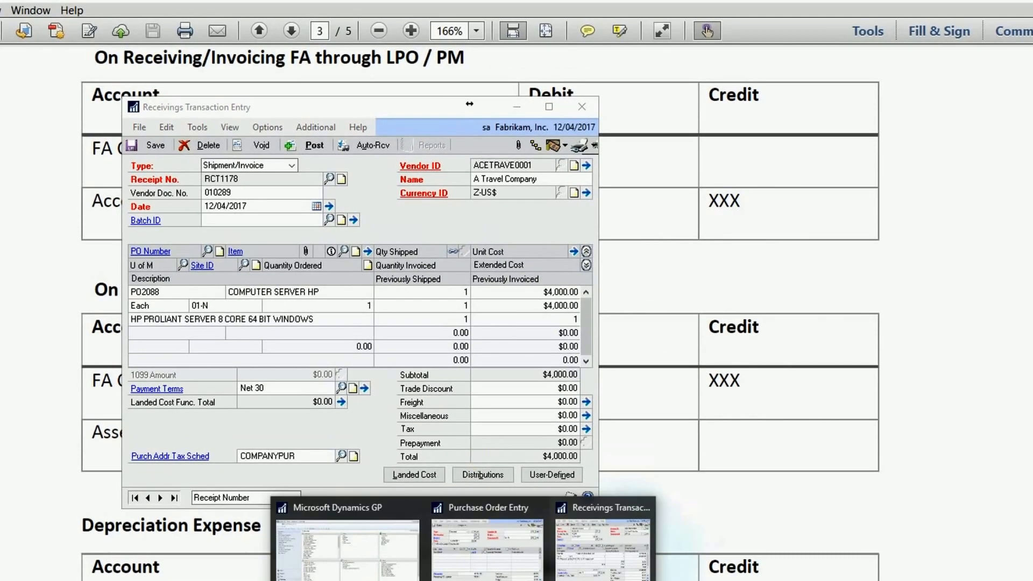
pyautogui.click(347, 549)
pyautogui.click(102, 503)
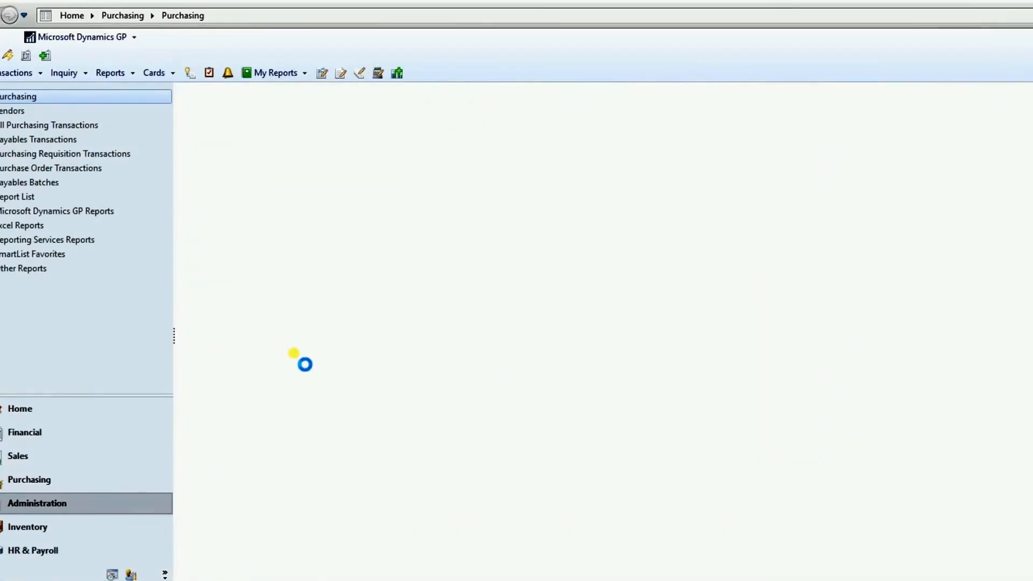
pyautogui.moveTo(418, 154); pyautogui.dragTo(418, 238)
pyautogui.click(167, 173)
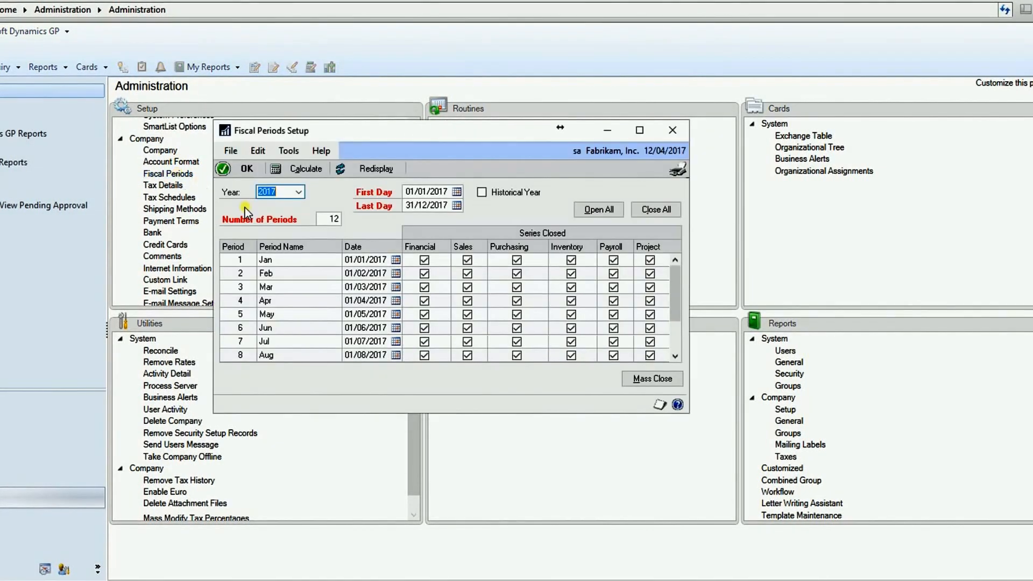
pyautogui.click(598, 209)
pyautogui.click(244, 168)
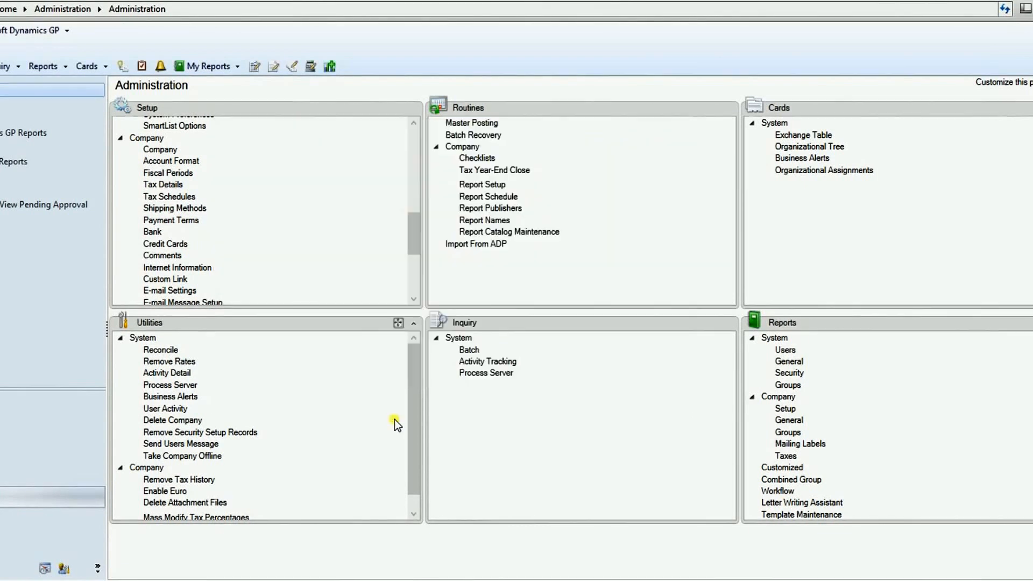
# Step: Return to the receivings transaction and post the COMPUTER SERVER HP receipt
pyautogui.click(457, 579)
pyautogui.click(629, 559)
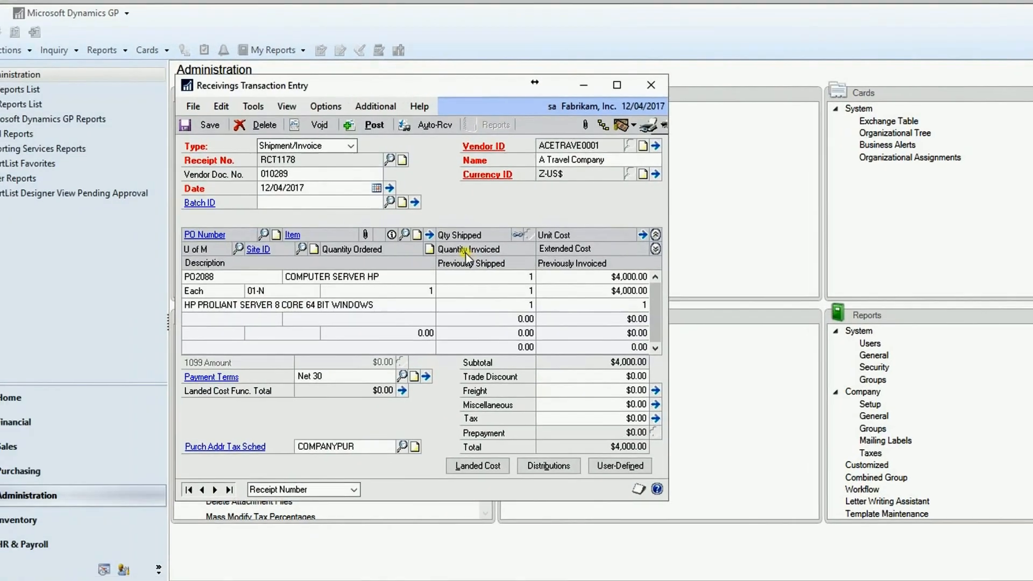
pyautogui.click(374, 125)
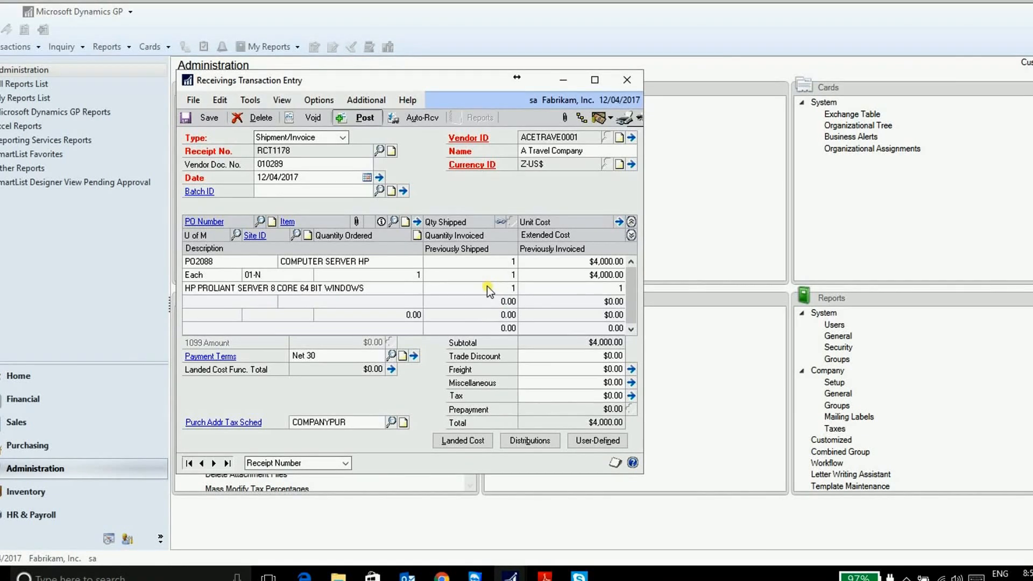
pyautogui.click(622, 78)
# Step: Output the Receivings Posting Journal and the Receivings Distribution Detail to screen, and cancel the other posting reports
pyautogui.click(414, 271)
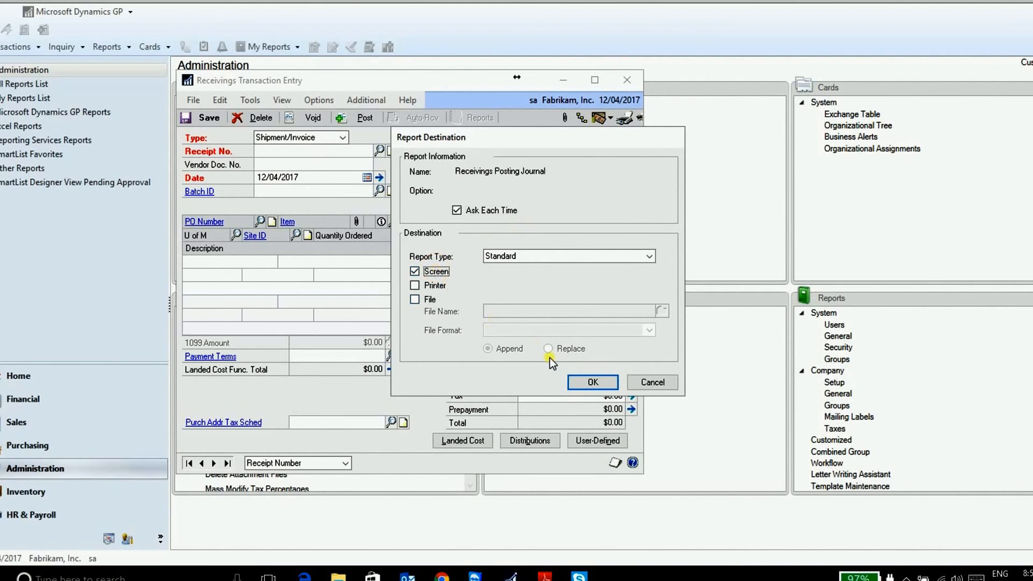
pyautogui.click(594, 382)
pyautogui.click(436, 272)
pyautogui.click(593, 382)
pyautogui.click(638, 383)
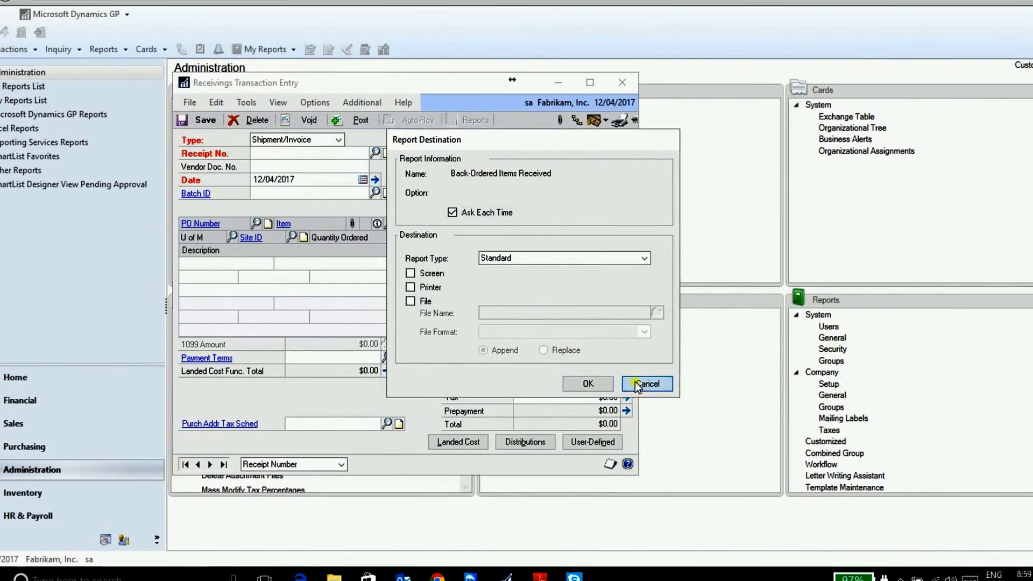
pyautogui.click(637, 384)
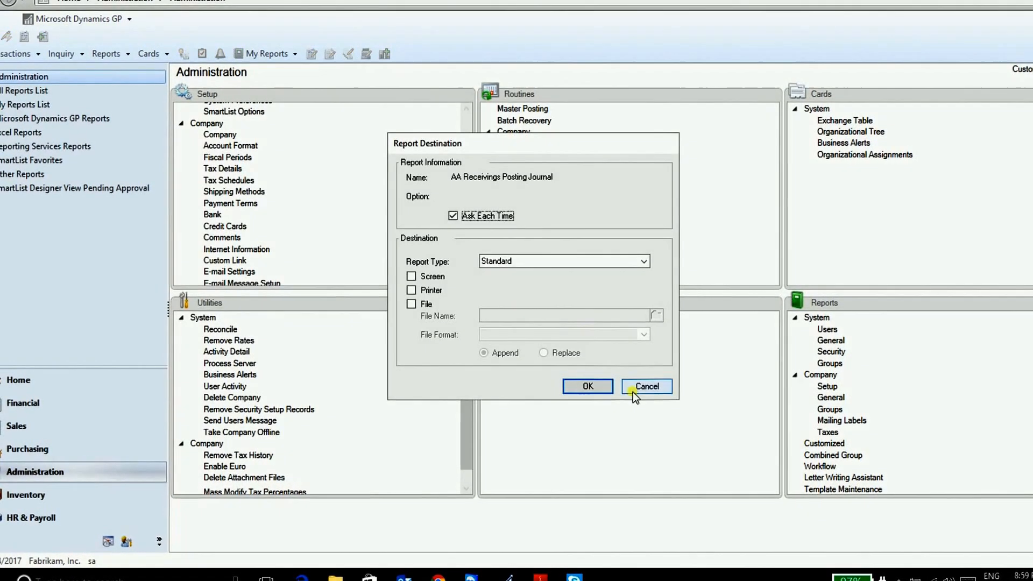
pyautogui.click(632, 385)
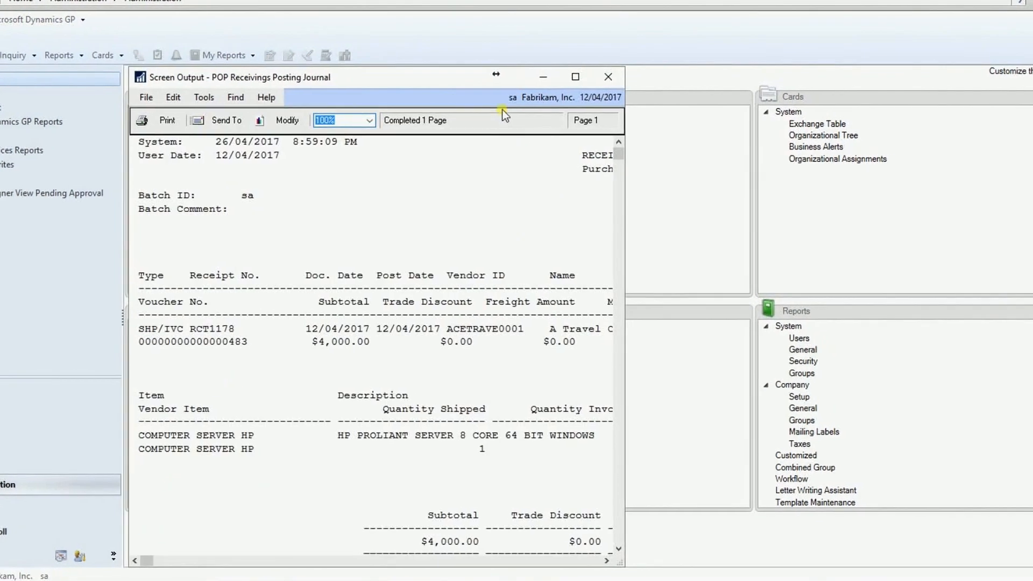
# Step: Examine the receipt and item lines in the Receivings Posting Journal, and close the report
pyautogui.click(575, 77)
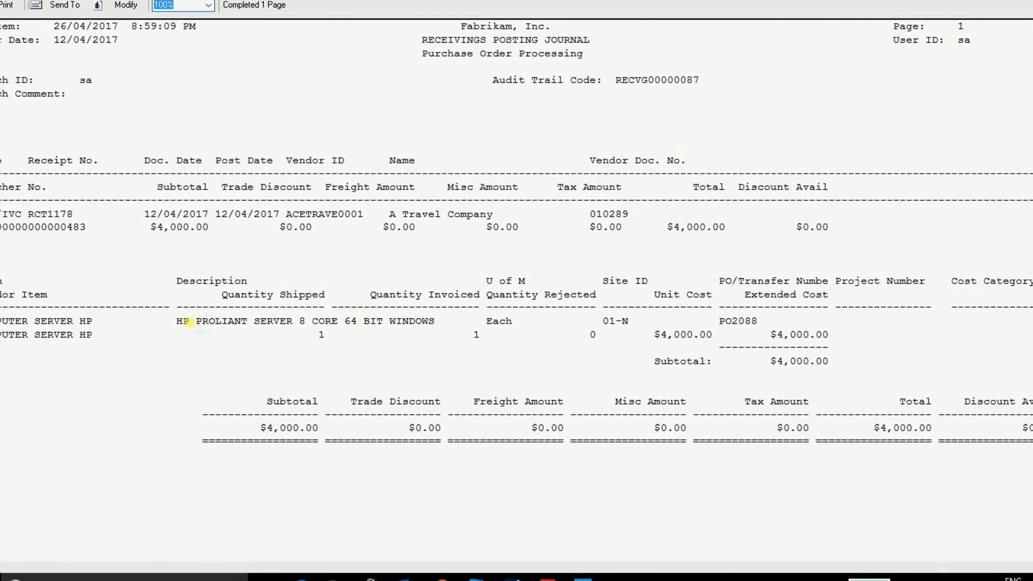
pyautogui.click(126, 240)
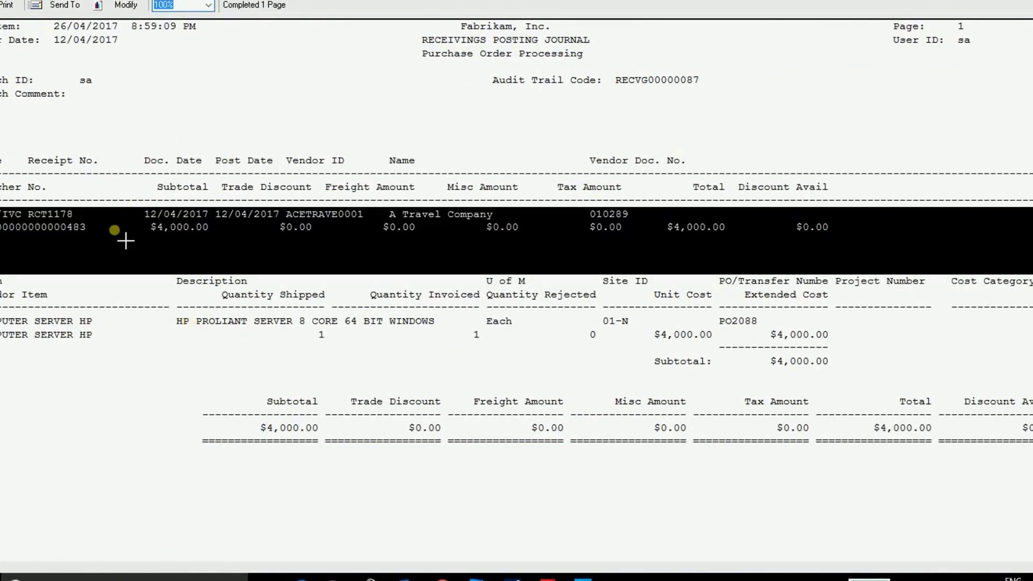
pyautogui.click(32, 334)
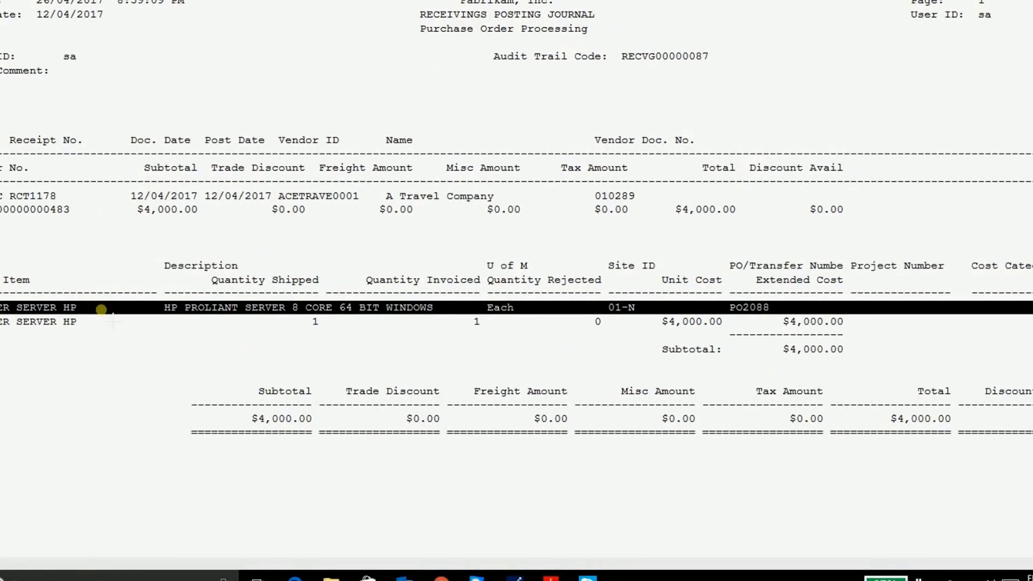
pyautogui.click(697, 347)
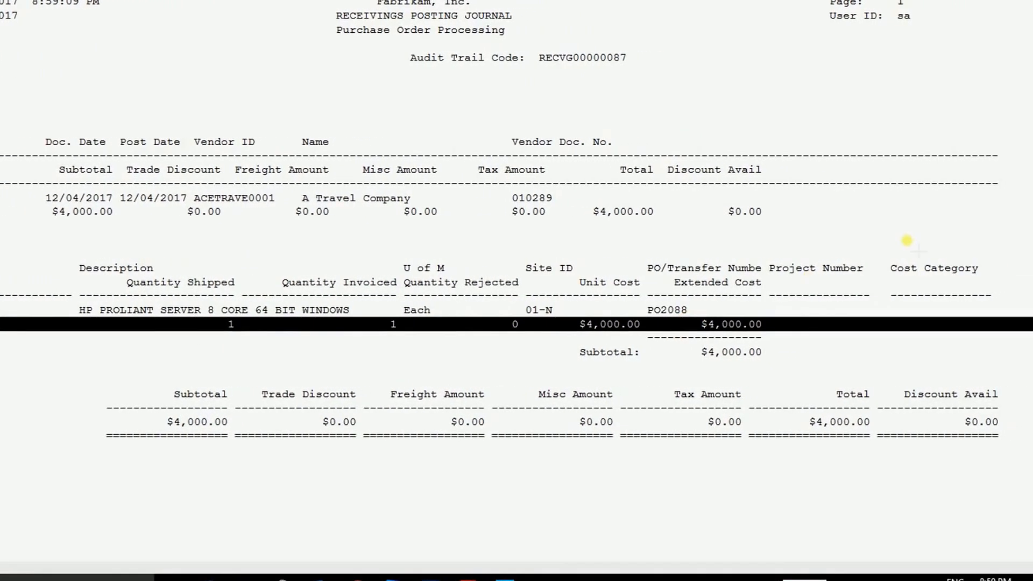
pyautogui.click(1029, 1)
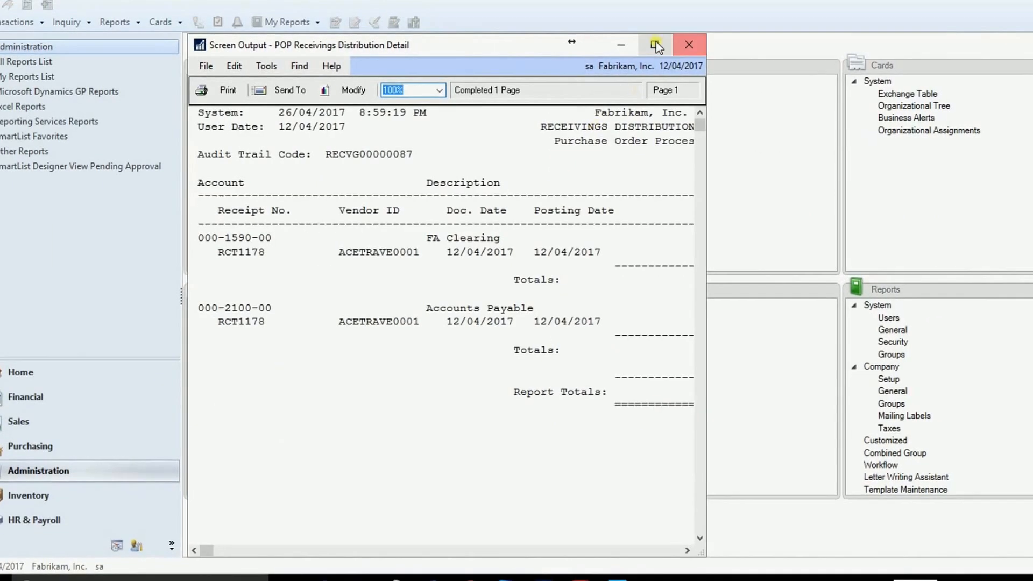
# Step: Examine the FA Clearing and Accounts Payable entries in the Receivings Distribution Detail, and close the report
pyautogui.click(658, 45)
pyautogui.click(326, 134)
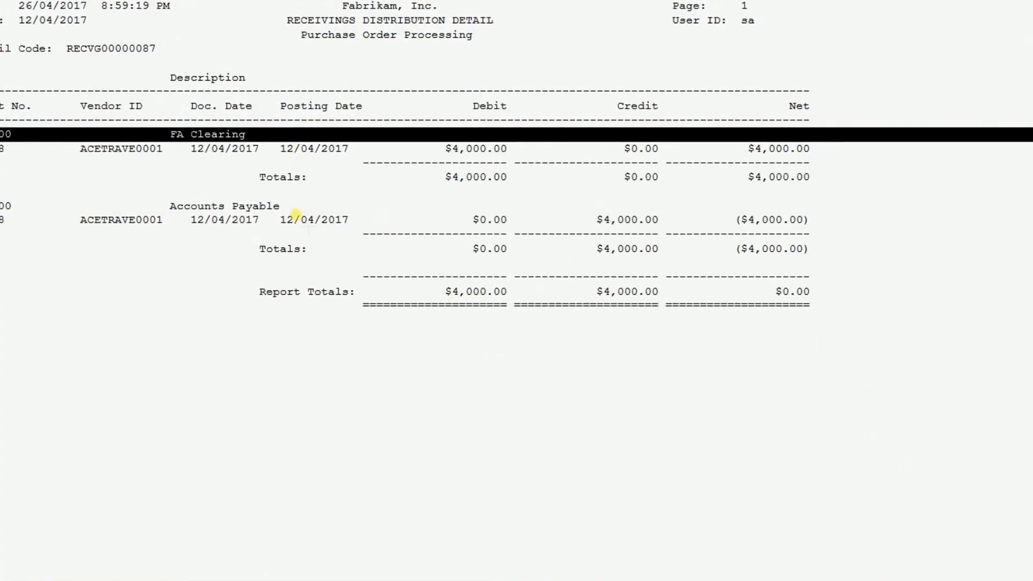
pyautogui.click(619, 217)
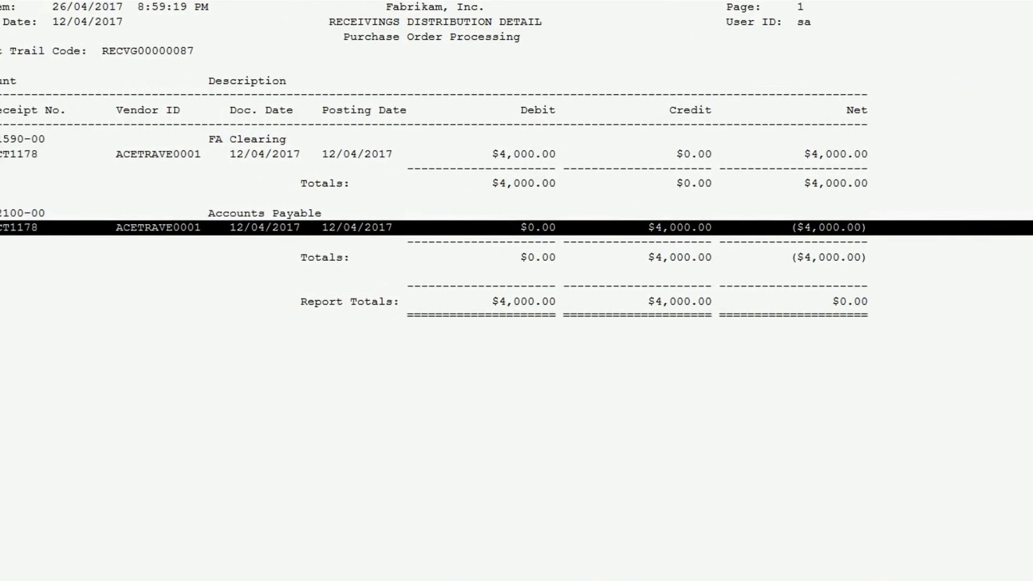
pyautogui.click(1028, 2)
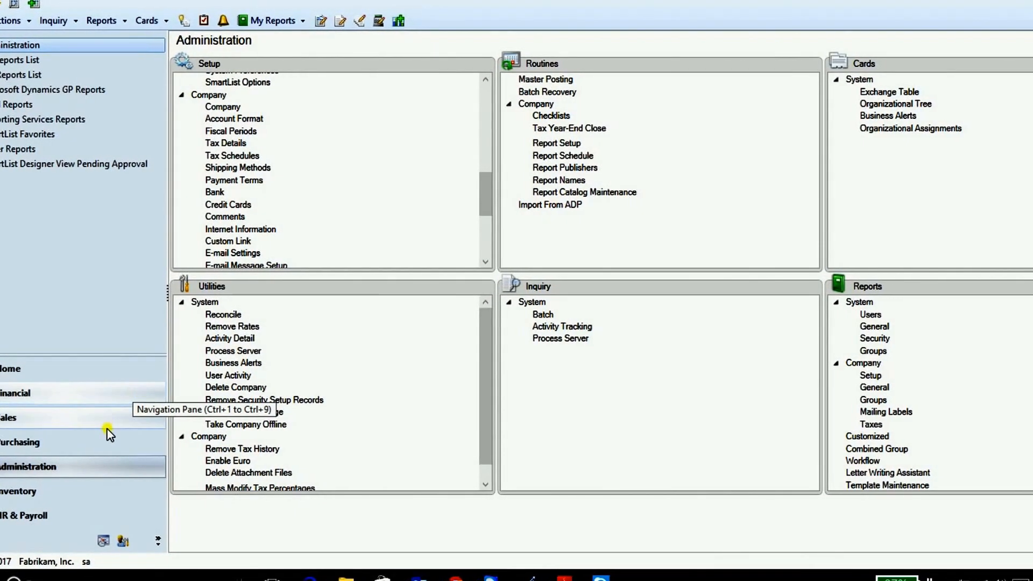
# Step: Start a payables transaction invoice with the description FA PURCHASE for vendor ADVANCED0001 (Advanced Office Systems)
pyautogui.click(102, 442)
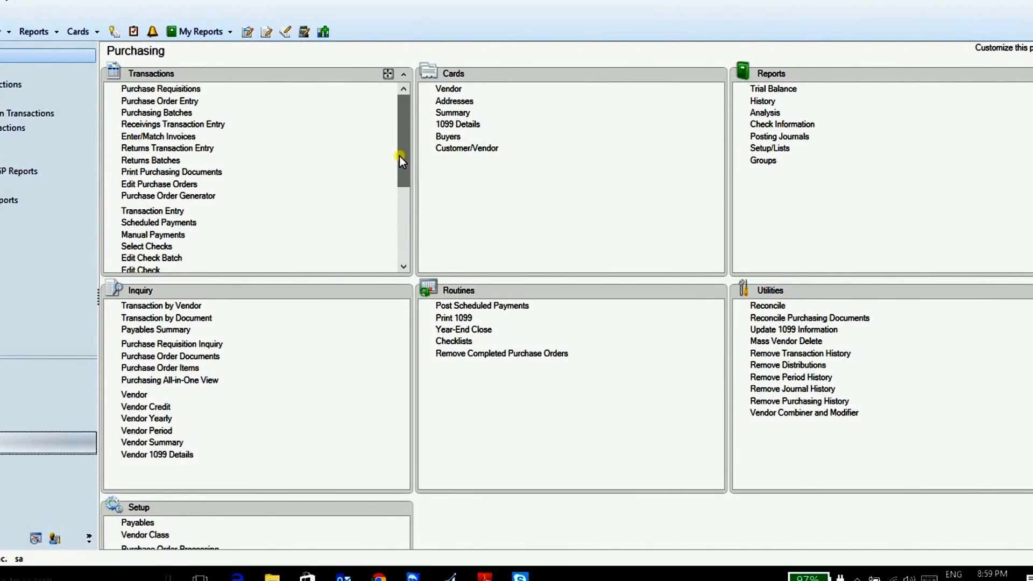
pyautogui.moveTo(399, 171); pyautogui.dragTo(402, 175)
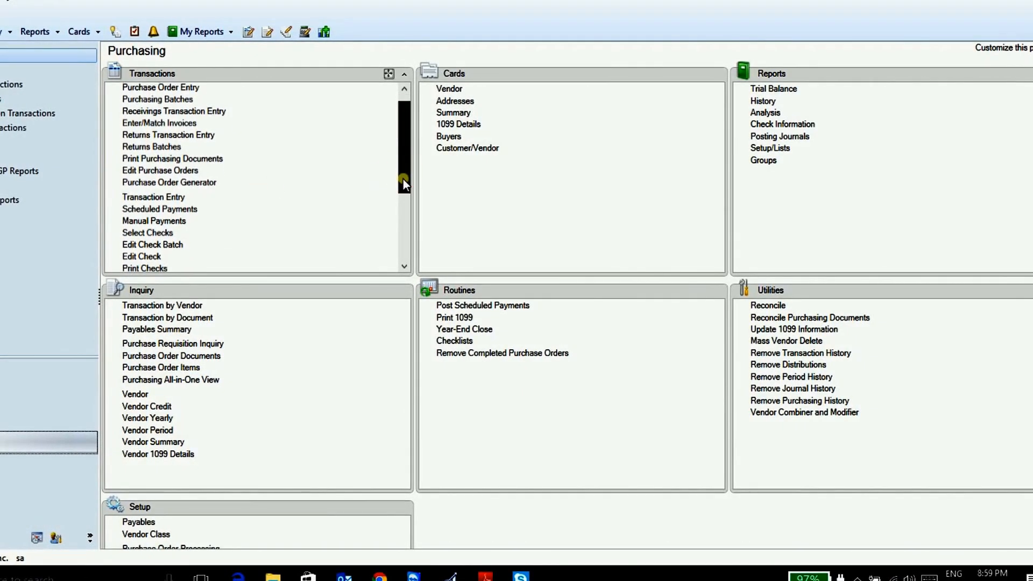
pyautogui.click(148, 188)
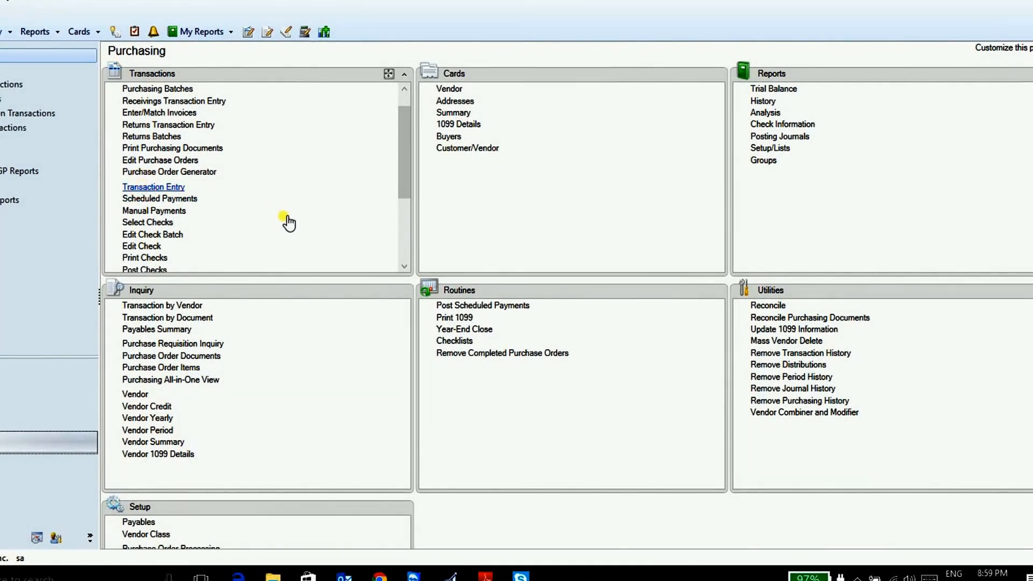
pyautogui.click(232, 143)
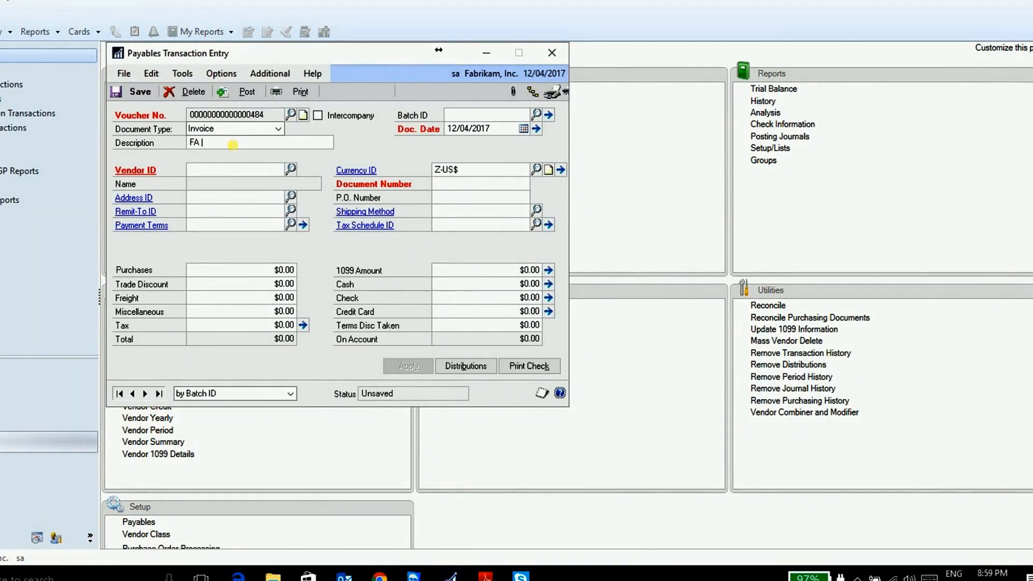
pyautogui.write('FA PURCHASE')
pyautogui.press('Tab')
pyautogui.press('Tab')
pyautogui.hotkey('ctrl', 'l')
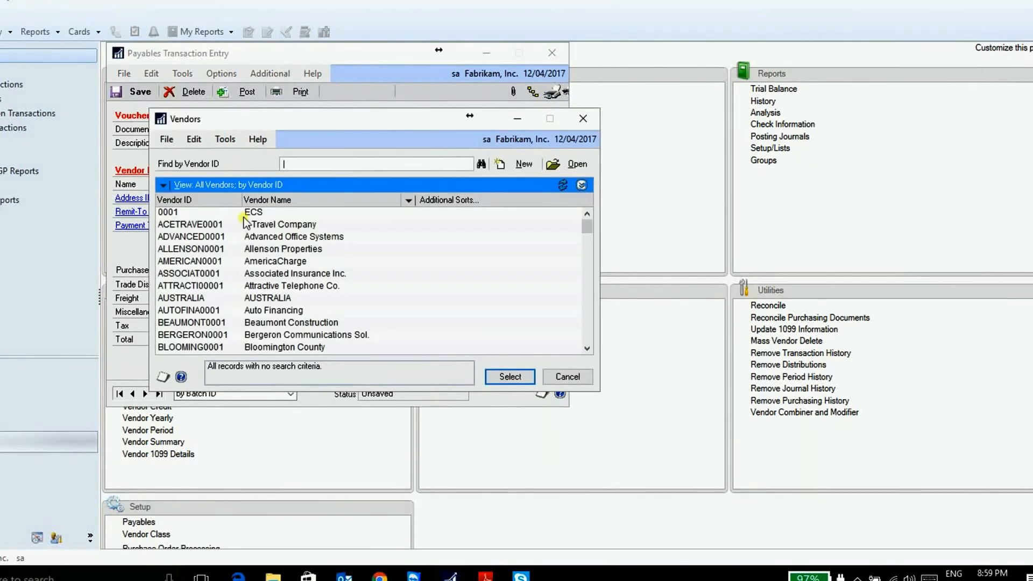
pyautogui.doubleClick(245, 237)
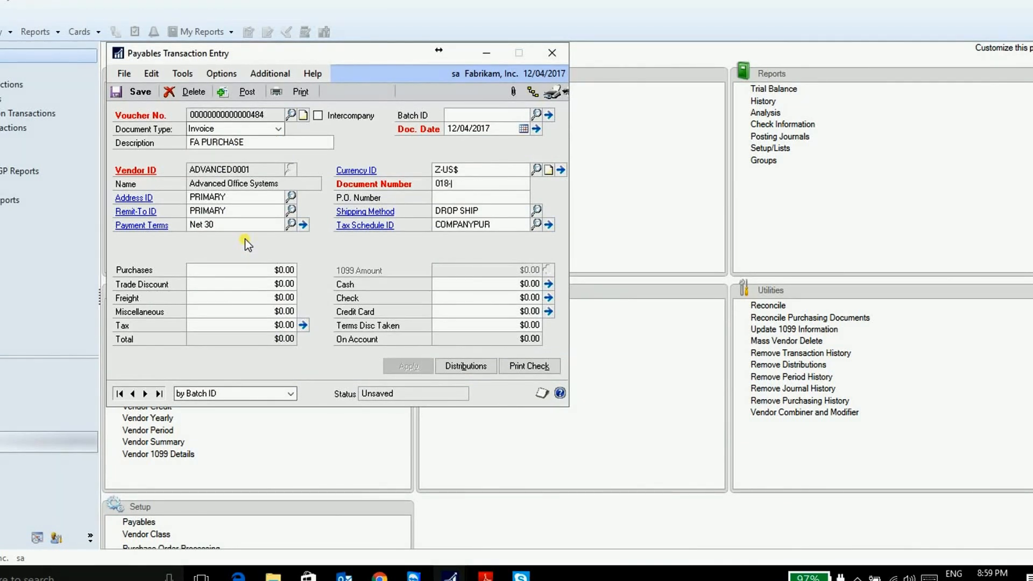
# Step: Enter document number 018-FA, clear the tax schedule, and set the invoice's purchases amount to $12,000.00
pyautogui.press('Tab')
pyautogui.press('Tab')
pyautogui.press('Delete')
pyautogui.press('Tab')
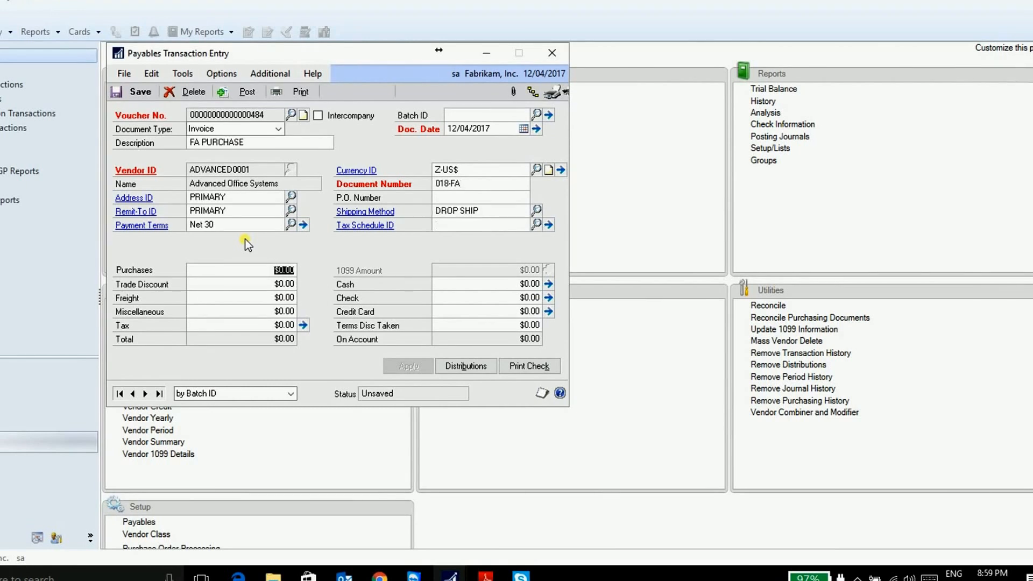
pyautogui.write('12000')
pyautogui.press('Tab')
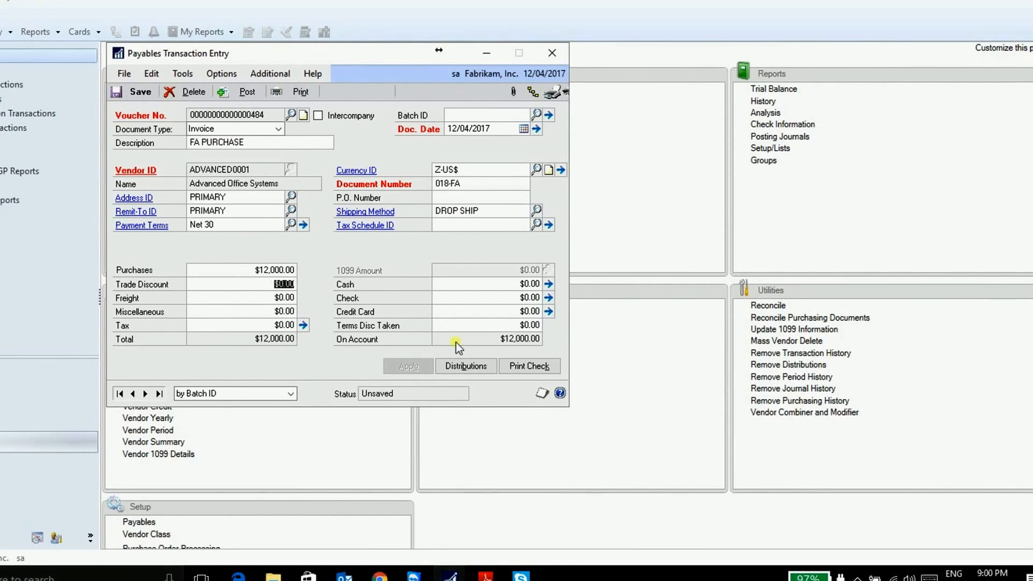
# Step: Change the invoice's PURCH distribution account to FA Clearing (000-1590-00) and accept the distributions
pyautogui.click(466, 368)
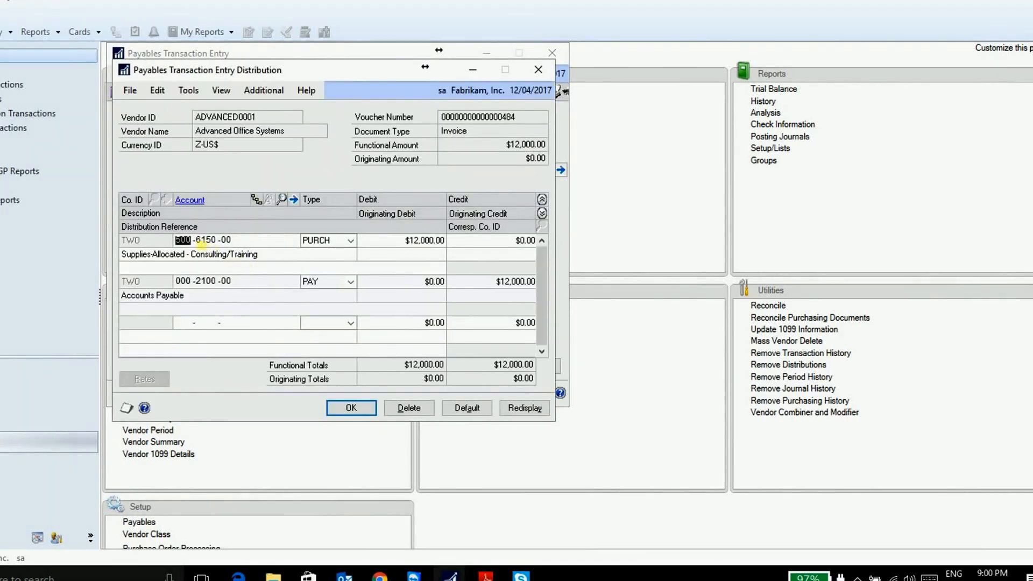
pyautogui.hotkey('ctrl', 'q')
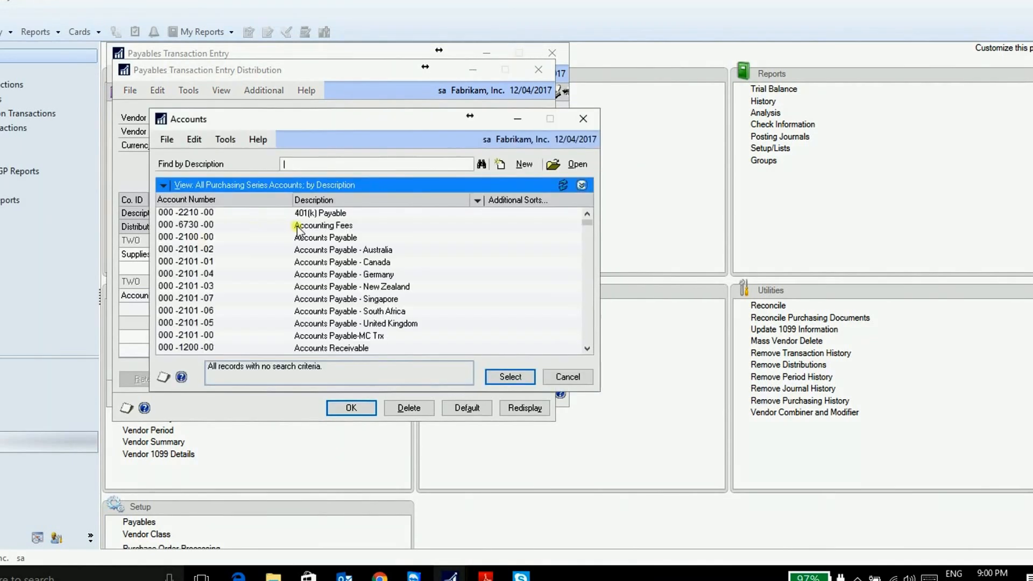
pyautogui.write('FA CLE')
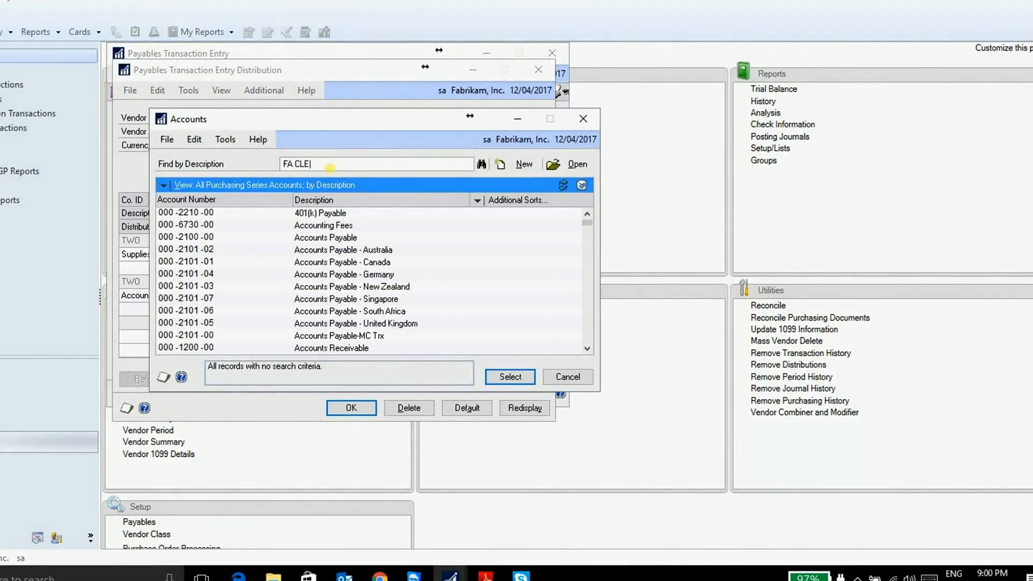
pyautogui.doubleClick(348, 214)
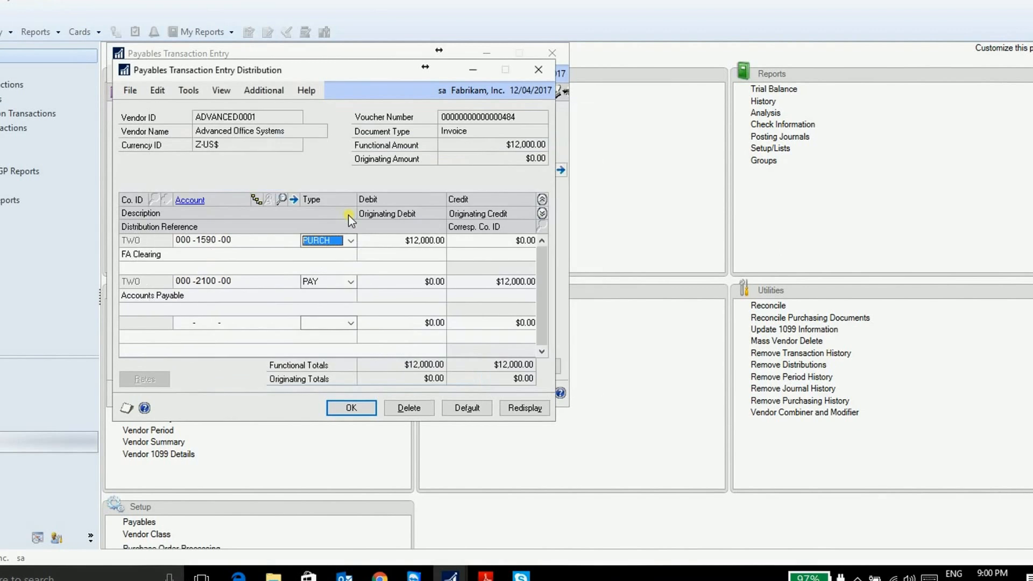
pyautogui.click(350, 408)
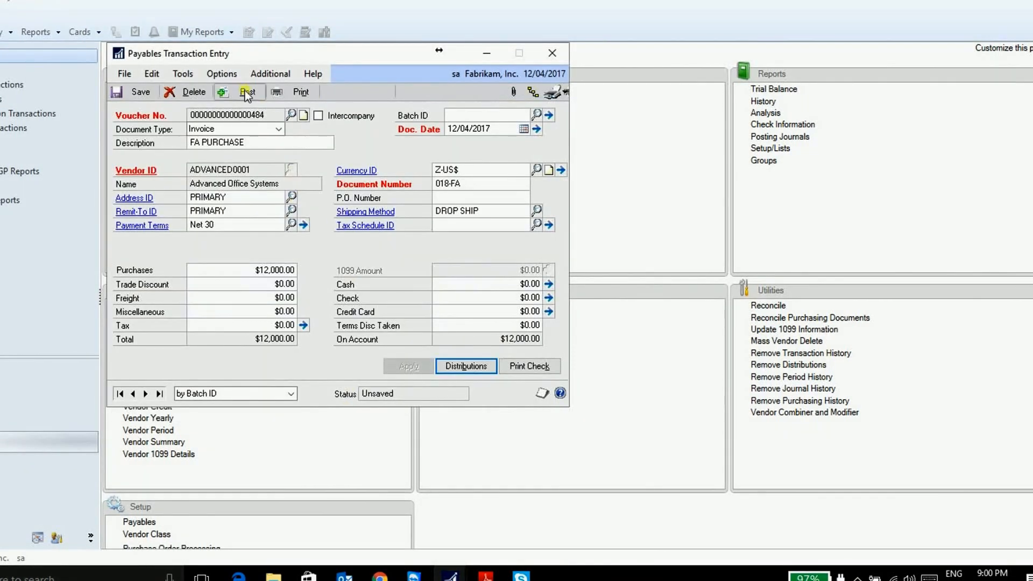
# Step: Assign PROJECT code 000001 and SUPPLIER code 0001 to the Accounts Payable distribution, and post the FA PURCHASE invoice
pyautogui.click(448, 303)
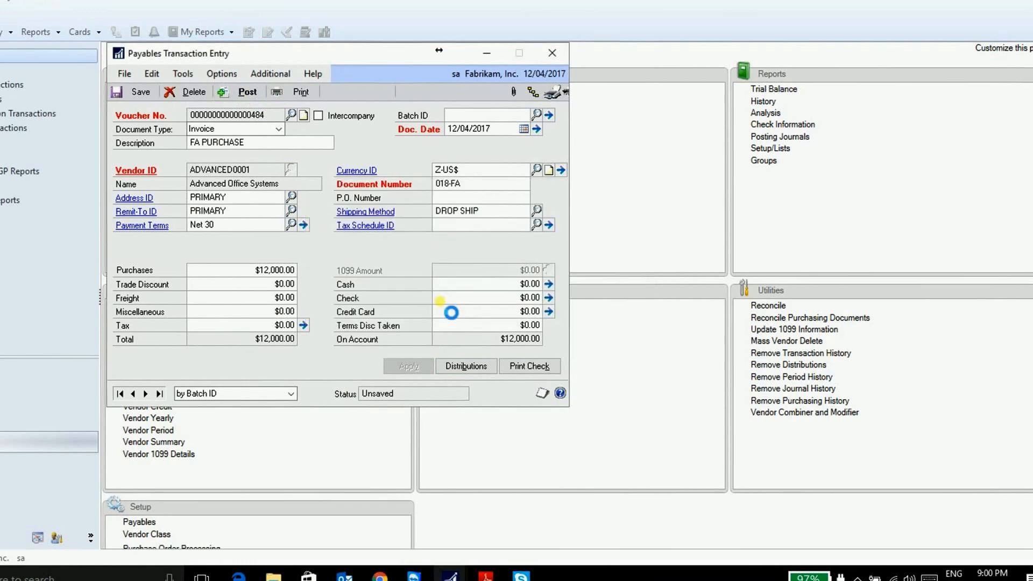
pyautogui.click(397, 425)
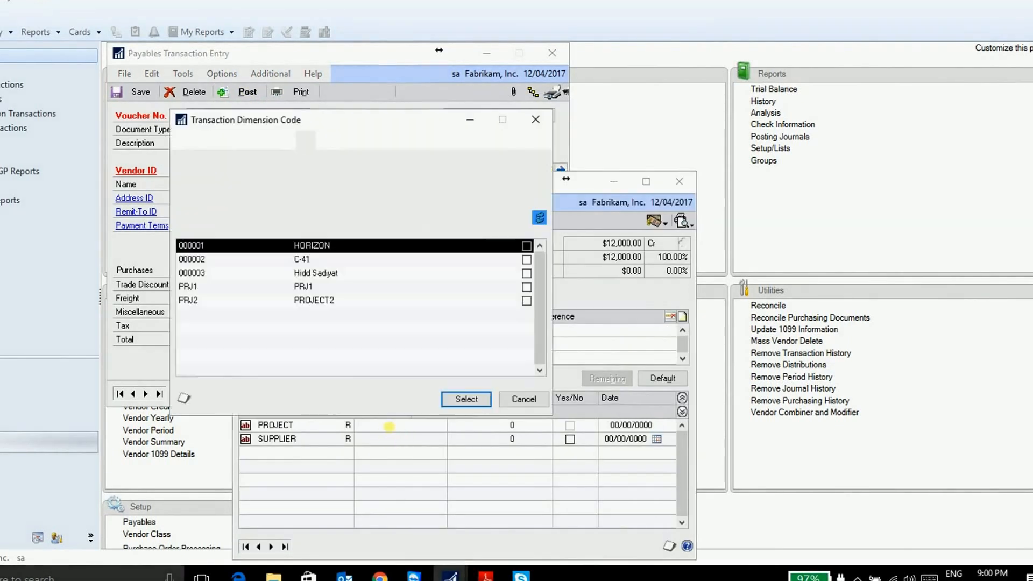
pyautogui.click(451, 400)
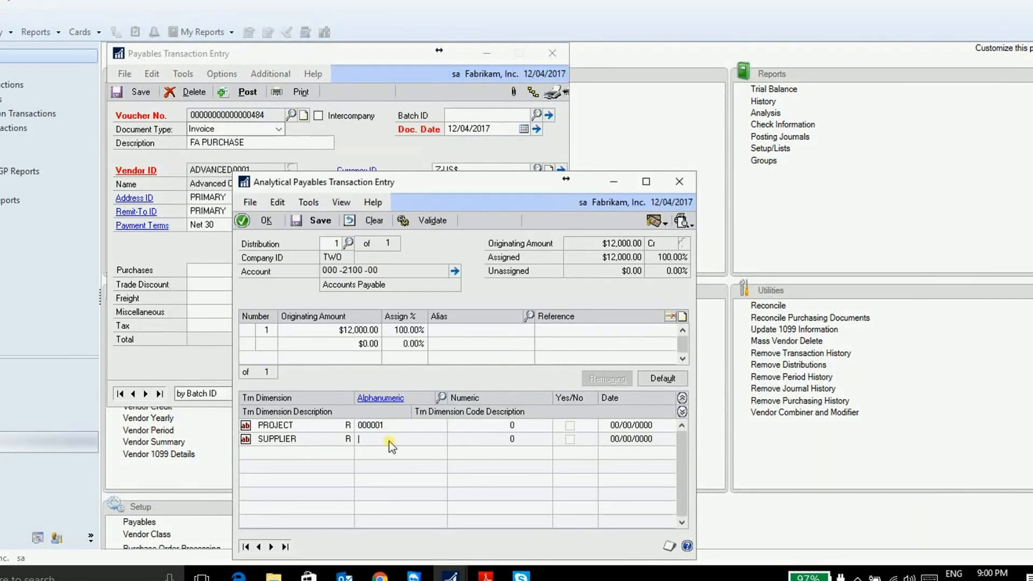
pyautogui.click(389, 440)
pyautogui.doubleClick(329, 249)
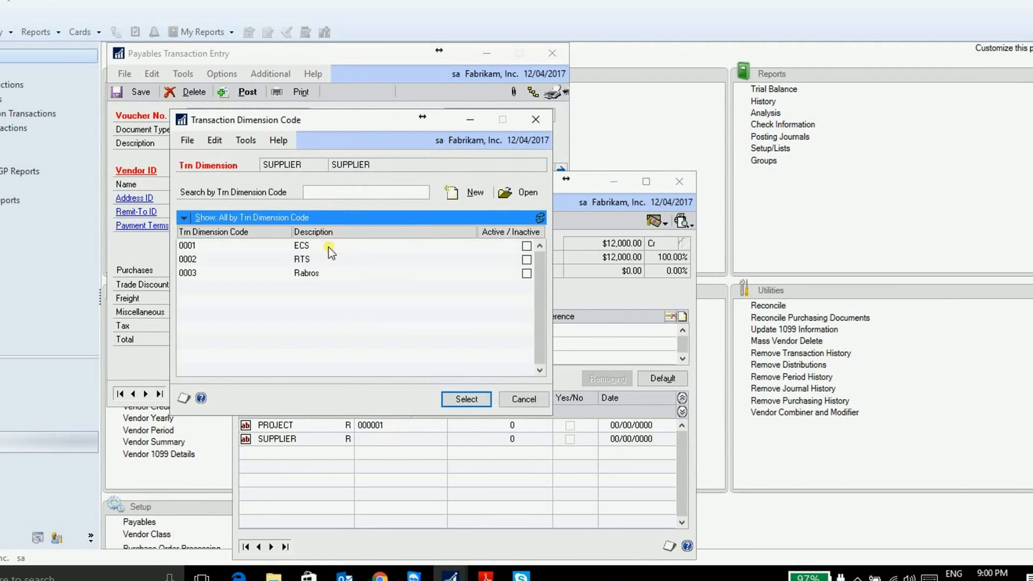
pyautogui.click(265, 221)
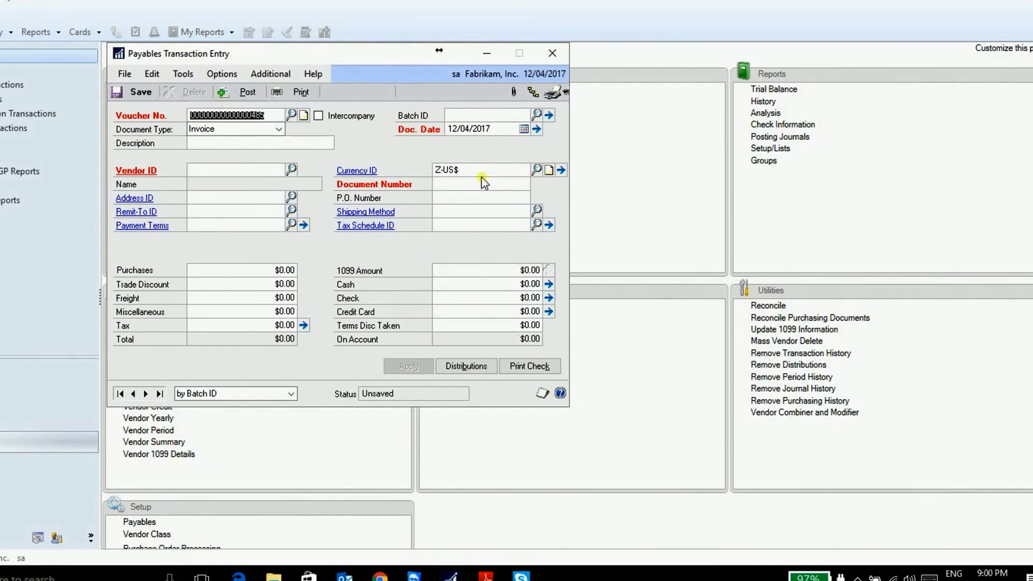
# Step: Close the payables entry, output the Trx Entry Posting Journal and the GL Distributions Detail to screen, and cancel the other posting reports
pyautogui.click(549, 52)
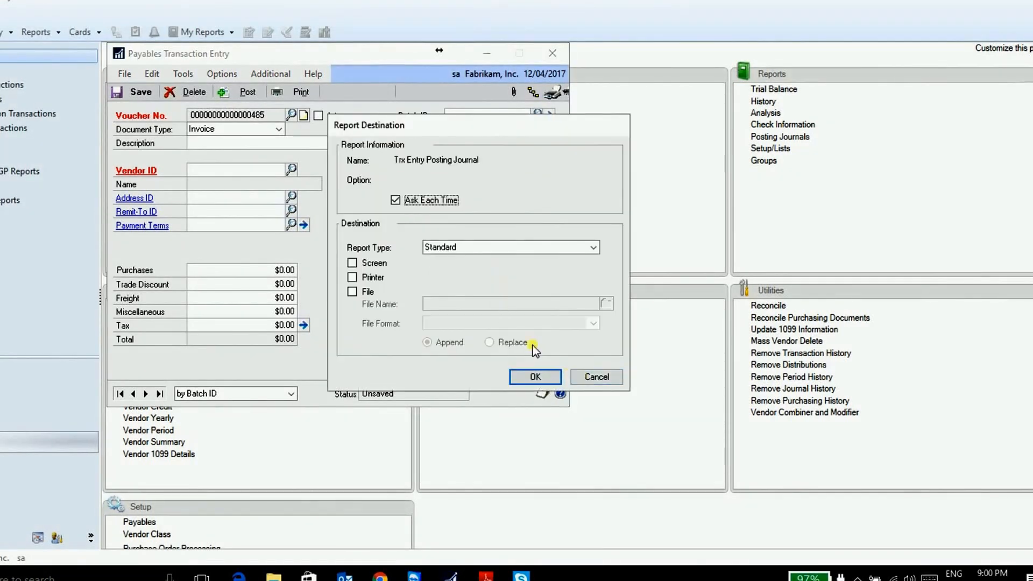
pyautogui.click(375, 264)
pyautogui.click(520, 378)
pyautogui.click(353, 263)
pyautogui.click(529, 376)
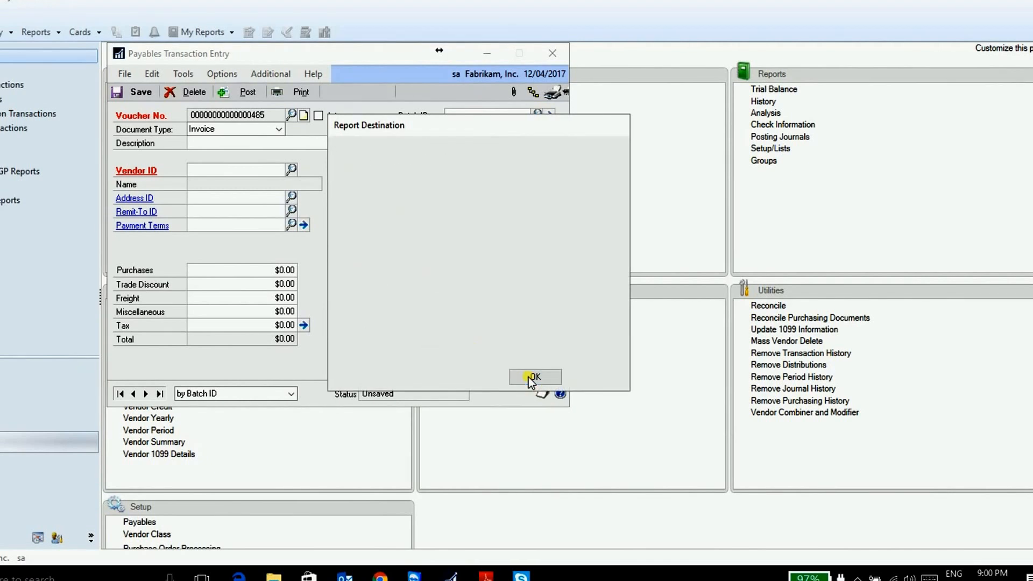
pyautogui.click(590, 376)
pyautogui.click(591, 377)
pyautogui.click(592, 377)
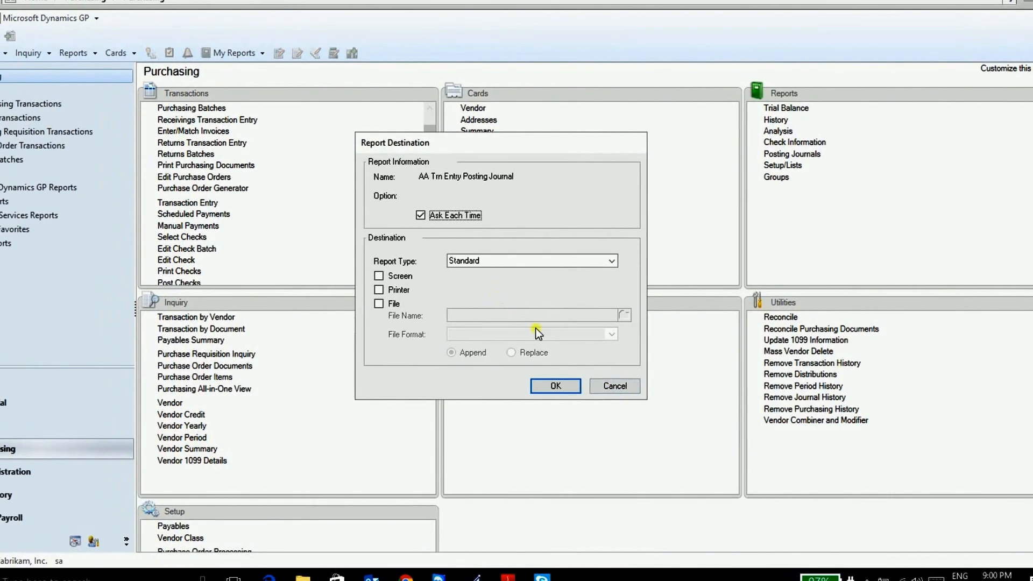
pyautogui.click(619, 392)
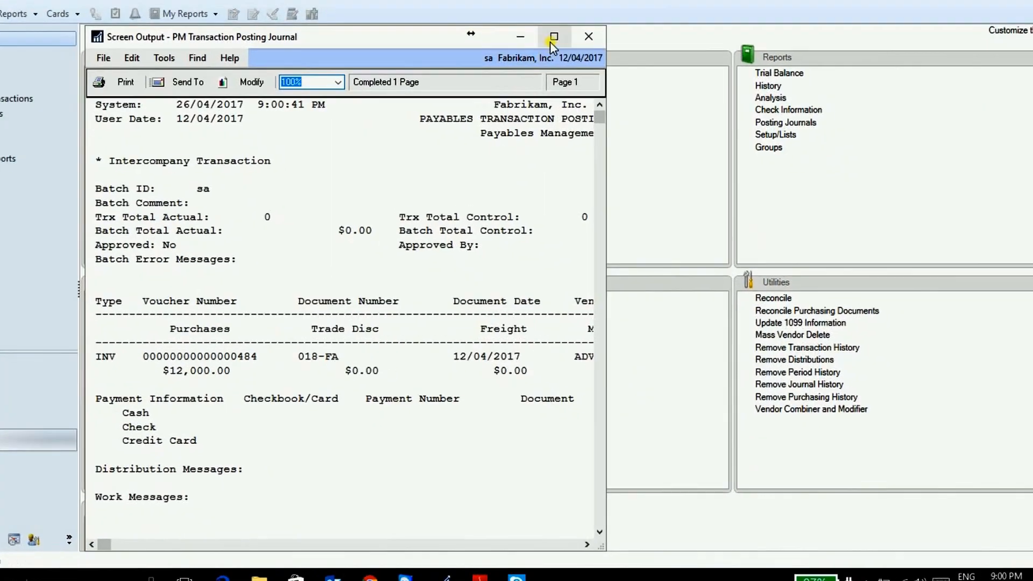
# Step: Examine the FA Clearing and Accounts Payable distributions in the payables posting journal, and close it and the GL Distributions Detail
pyautogui.click(589, 87)
pyautogui.click(331, 490)
pyautogui.click(336, 501)
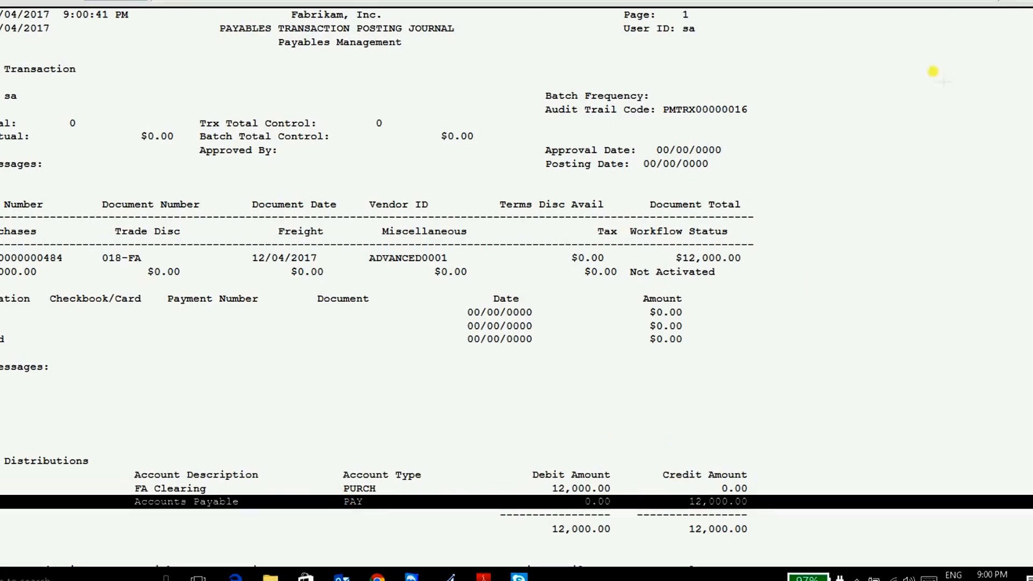
pyautogui.click(1028, 2)
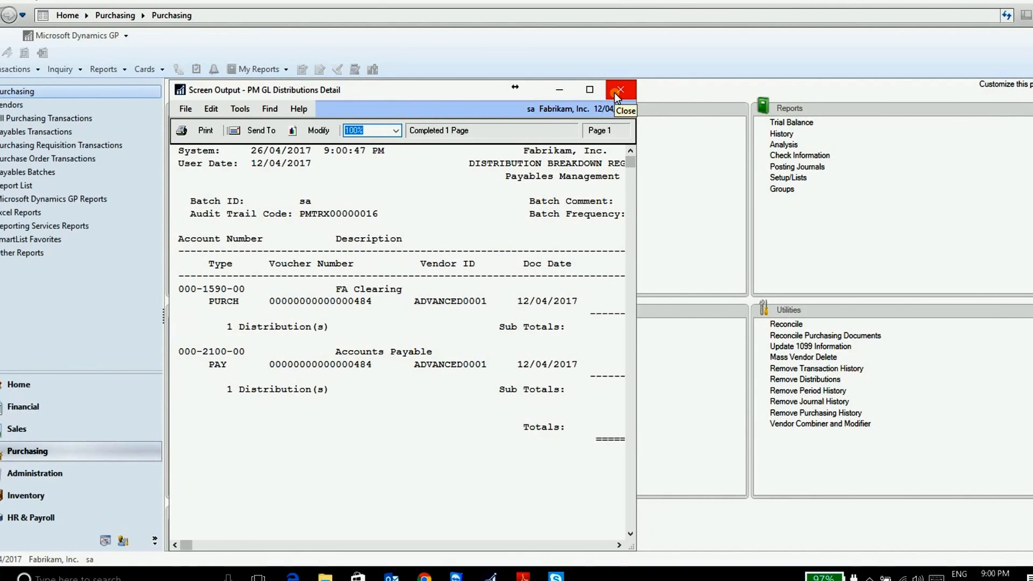
pyautogui.click(619, 91)
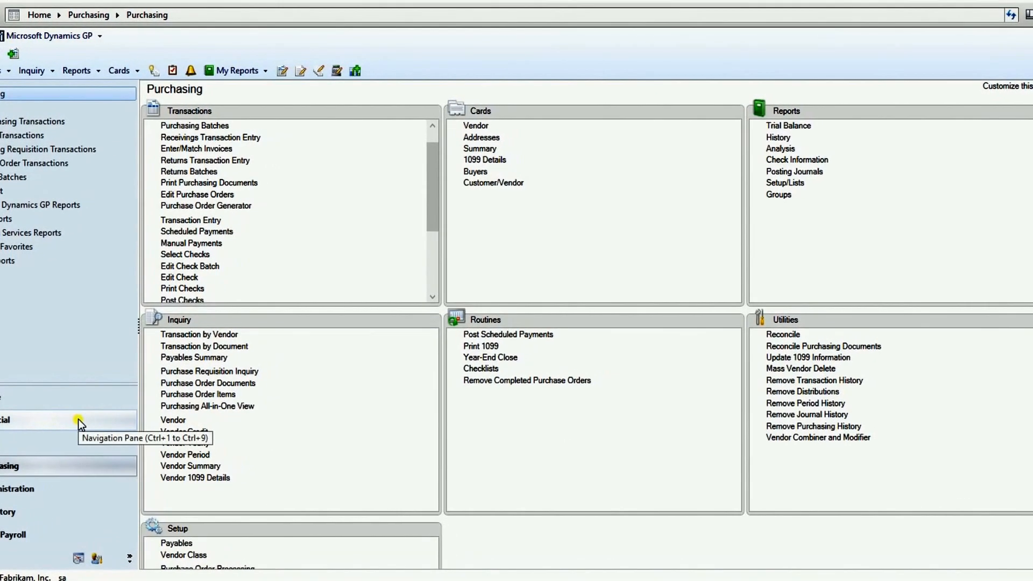
# Step: Open the Fixed Assets general information card in the Financial area and assign the new asset to class COMP
pyautogui.click(70, 421)
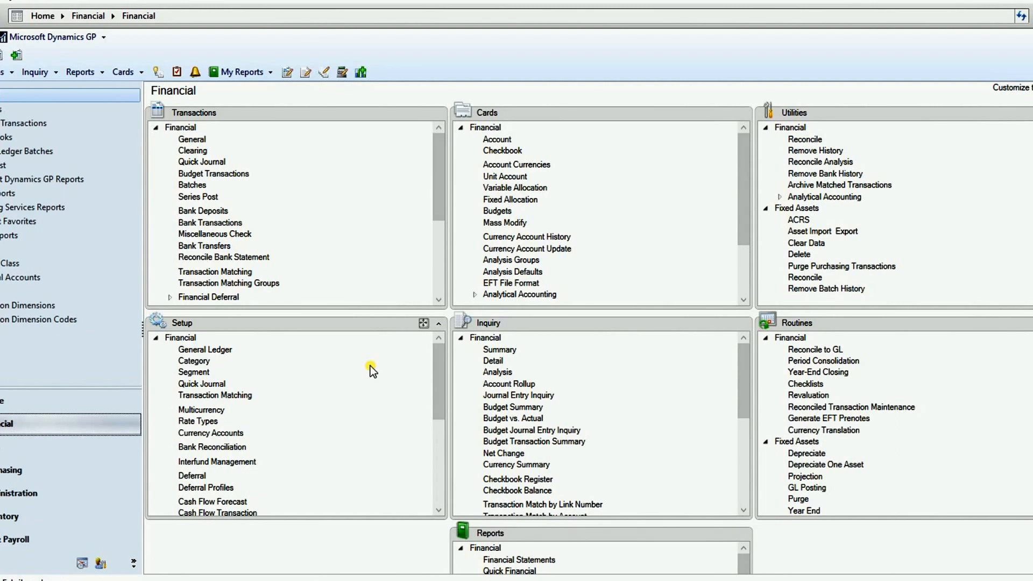
pyautogui.click(742, 215)
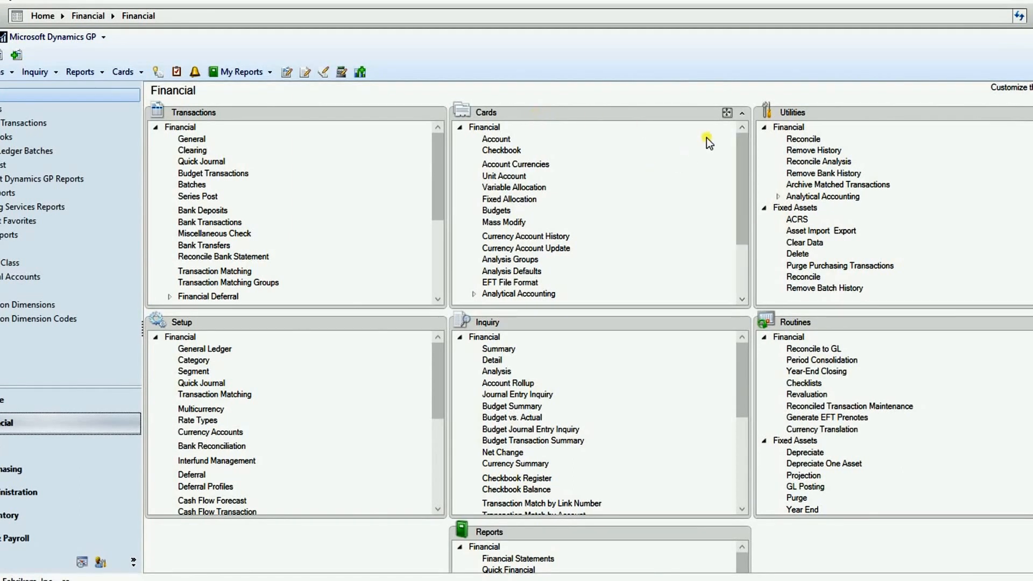
pyautogui.moveTo(745, 162); pyautogui.dragTo(742, 212)
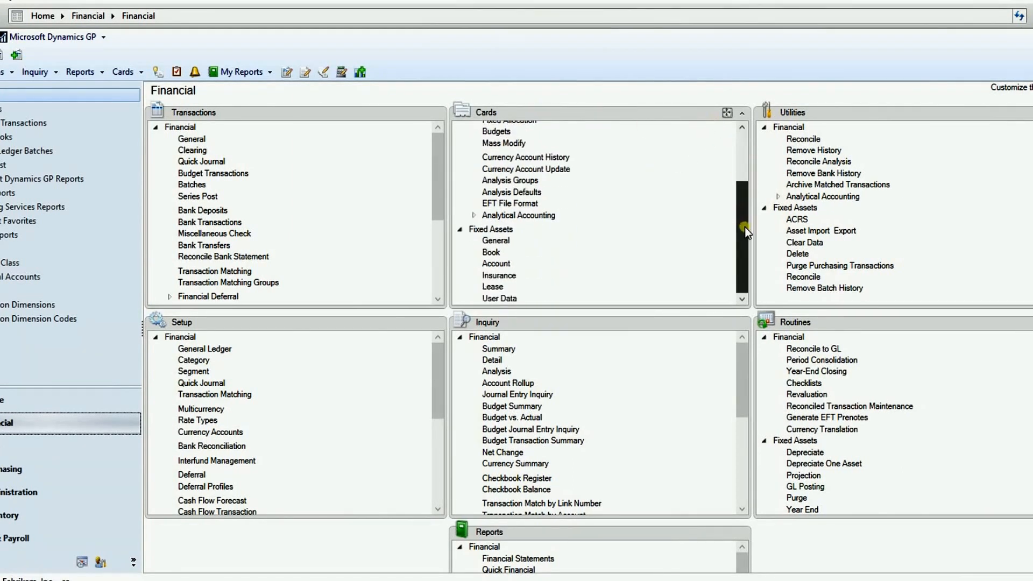
pyautogui.click(498, 240)
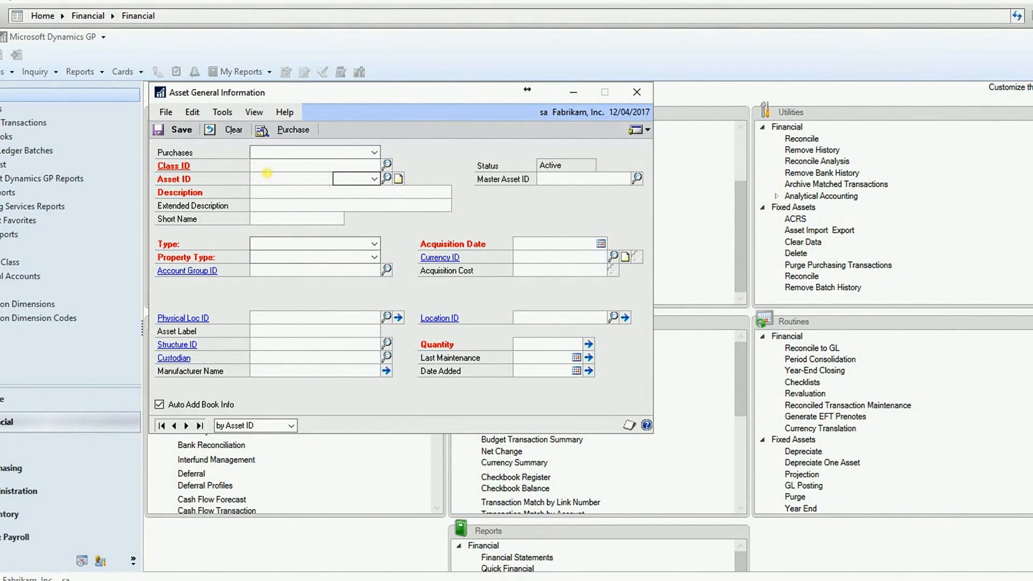
pyautogui.hotkey('ctrl', 'l')
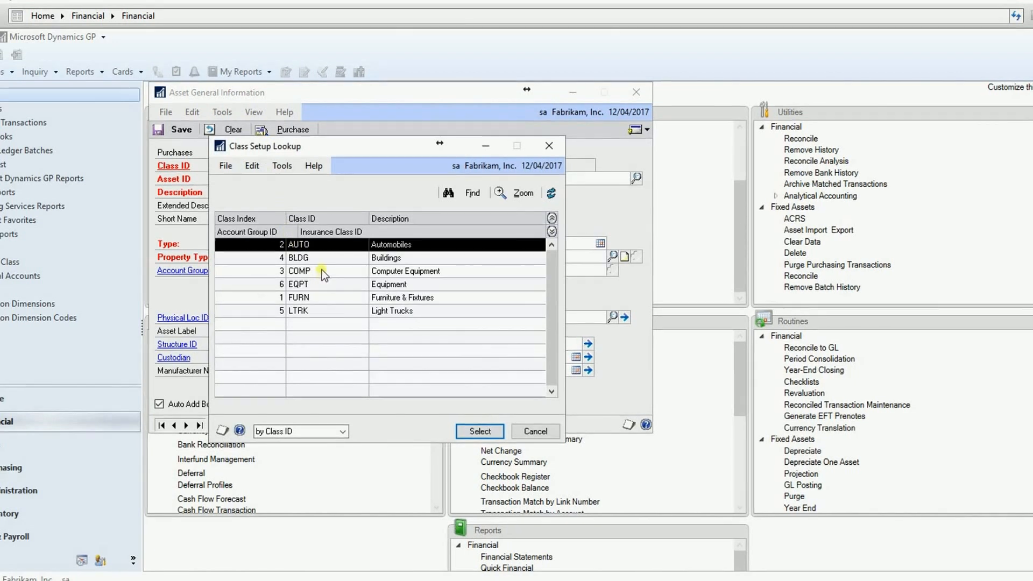
pyautogui.doubleClick(322, 270)
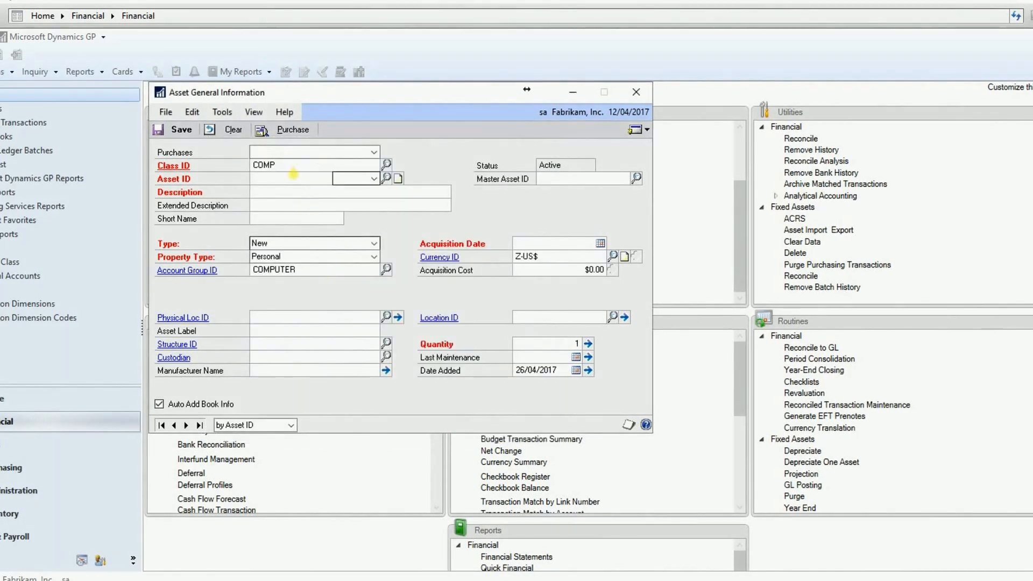
# Step: Enter asset ID CH00001 and the description HP SERVER PROLIANT 64 BIT 8 CORE for the new asset
pyautogui.write('CH00001')
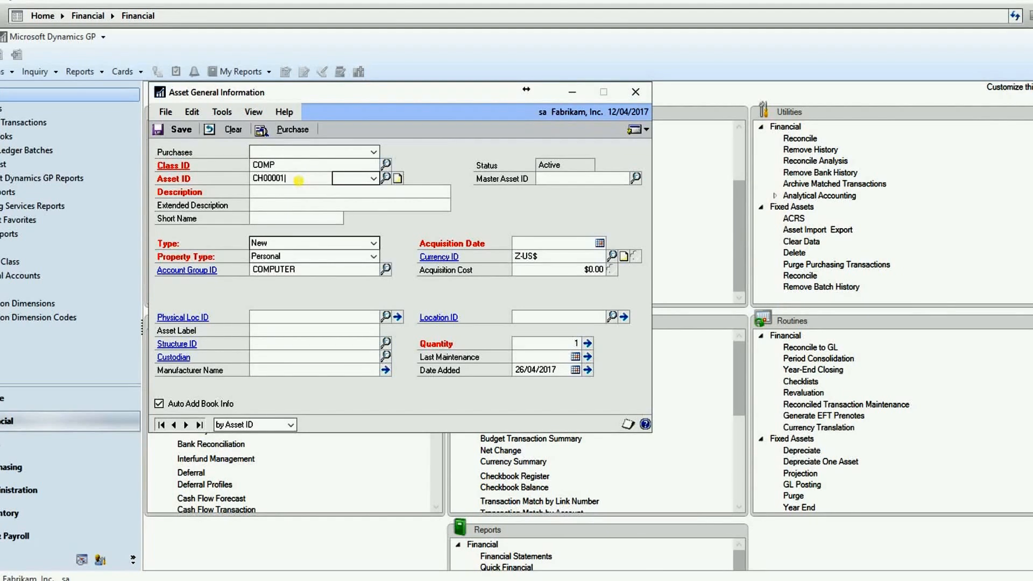
pyautogui.press('Tab')
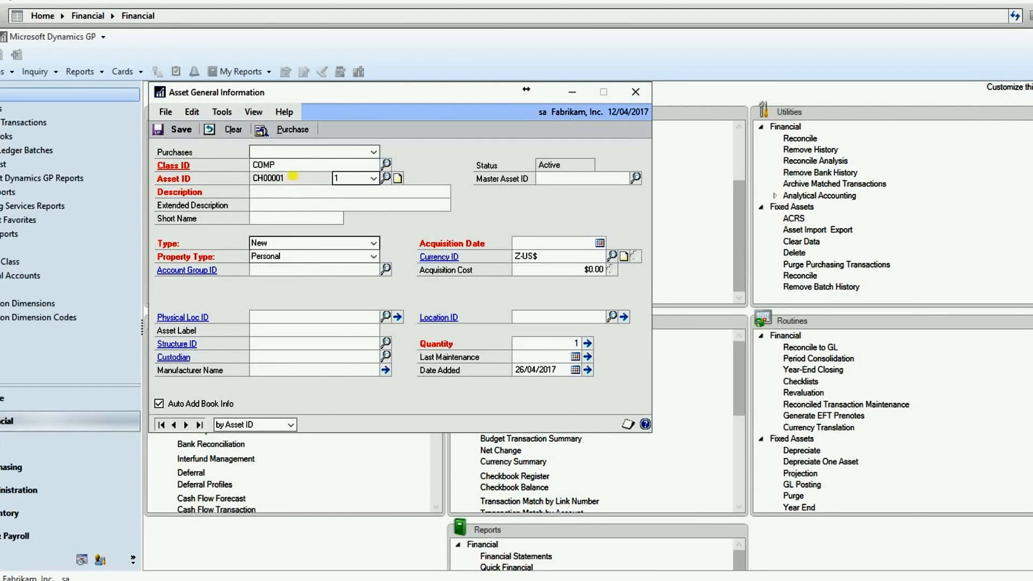
pyautogui.press('Tab')
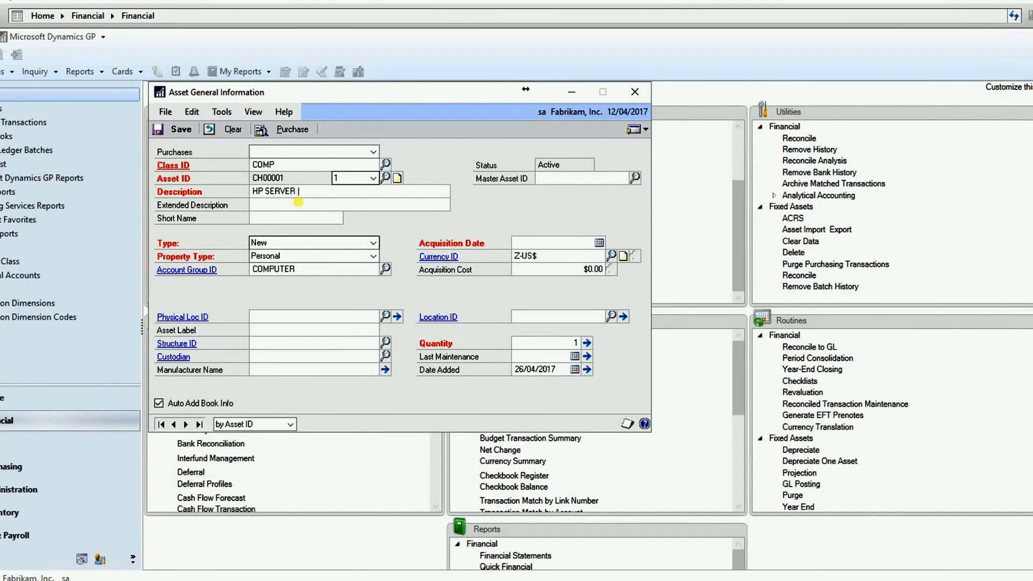
pyautogui.write('HP SERVER PROLIANT 64 BIT 8 CORE')
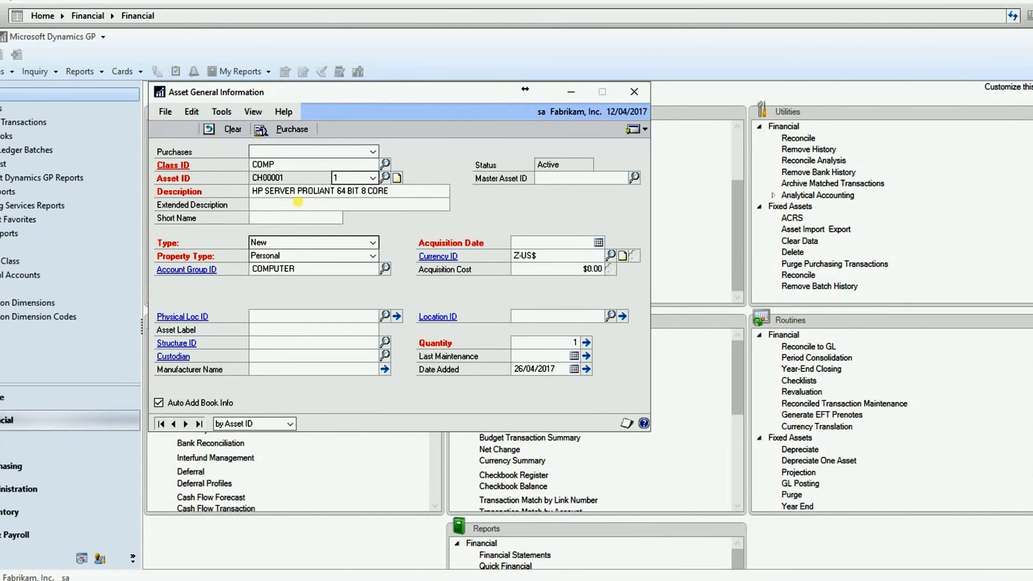
# Step: Link the asset to the ACETRAVE0001 $4000.00 purchase and check its acquisition date, description and quantity
pyautogui.click(538, 243)
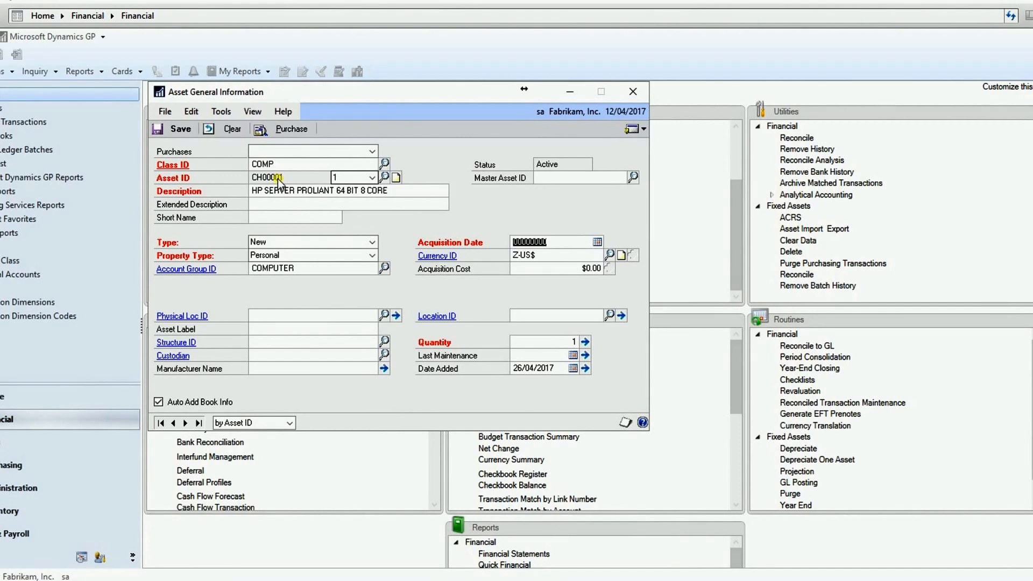
pyautogui.click(283, 192)
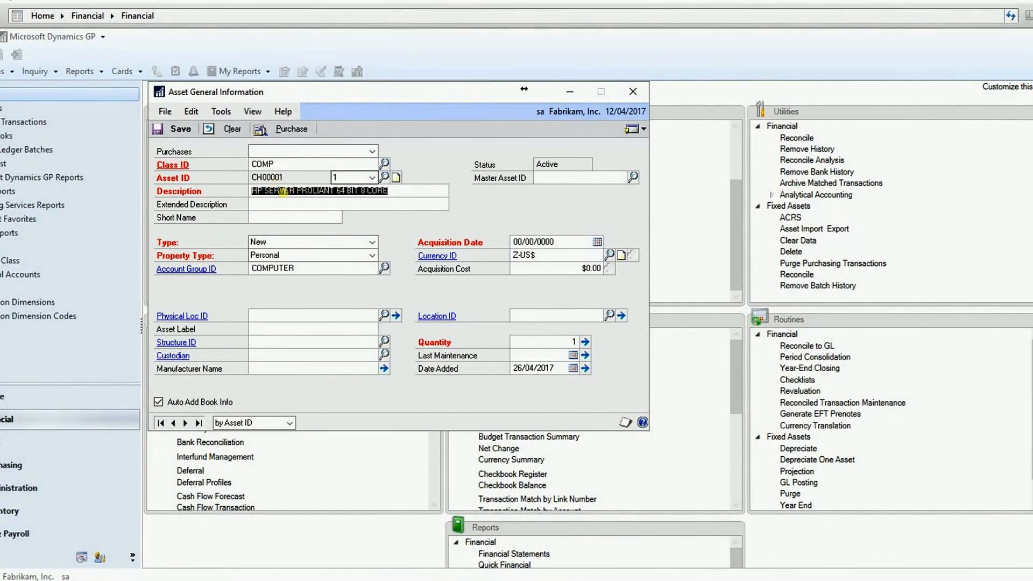
pyautogui.click(371, 152)
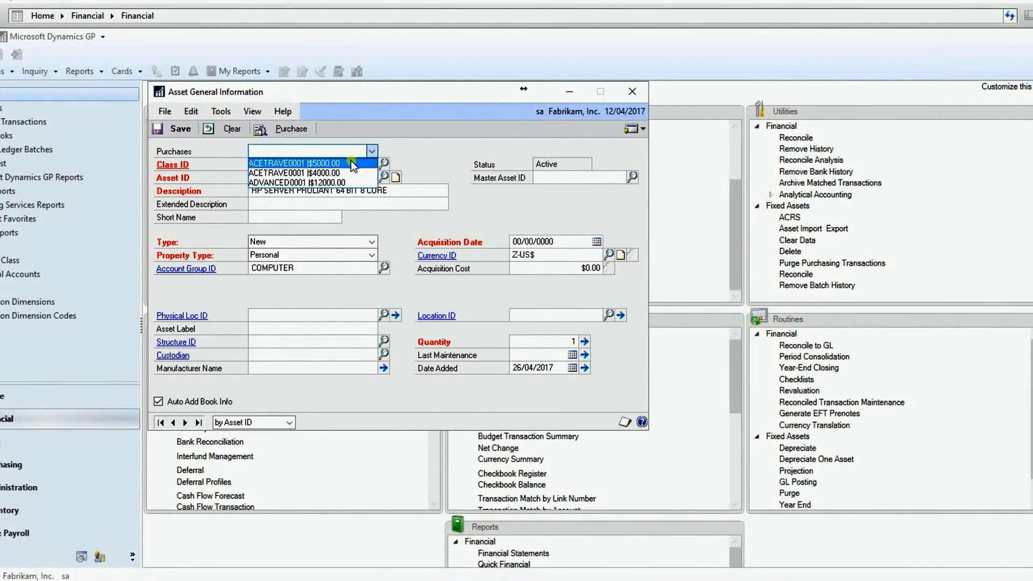
pyautogui.click(328, 173)
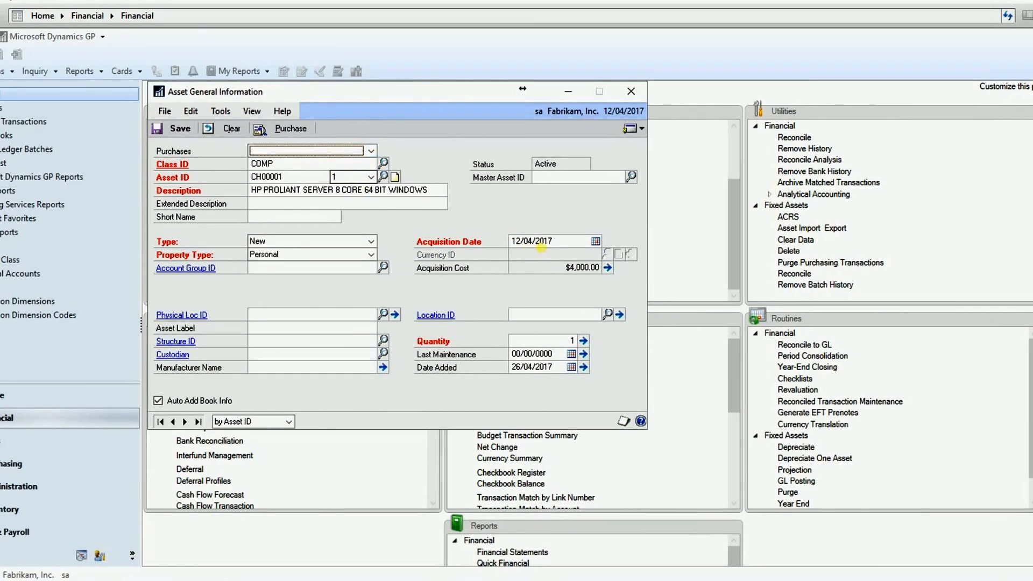
pyautogui.click(541, 245)
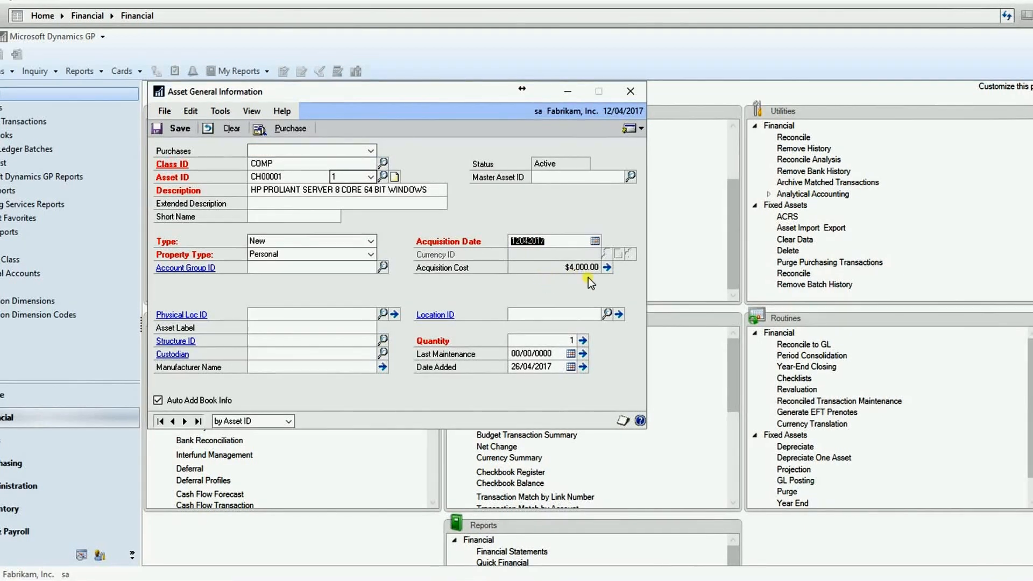
pyautogui.click(390, 192)
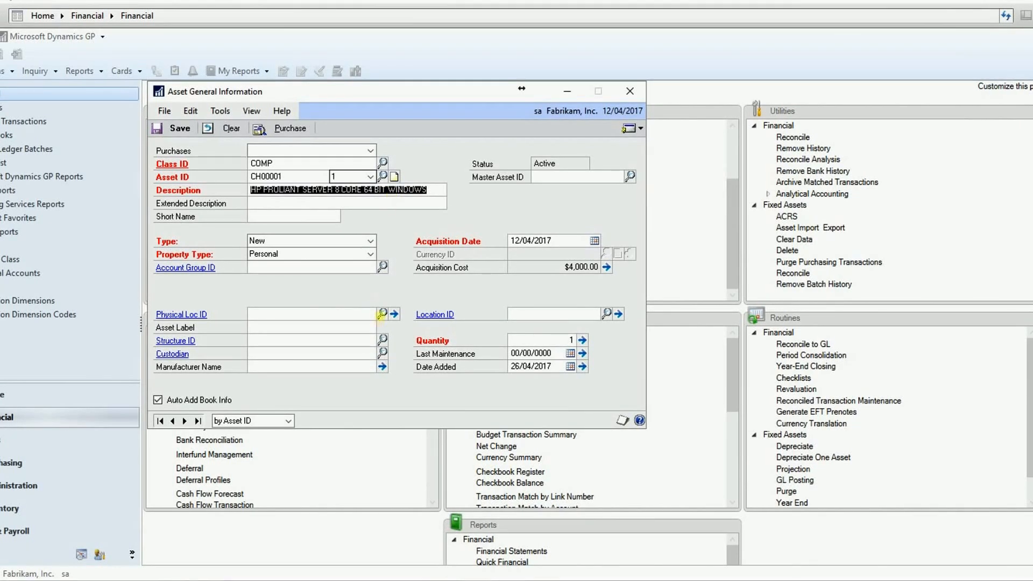
pyautogui.click(551, 343)
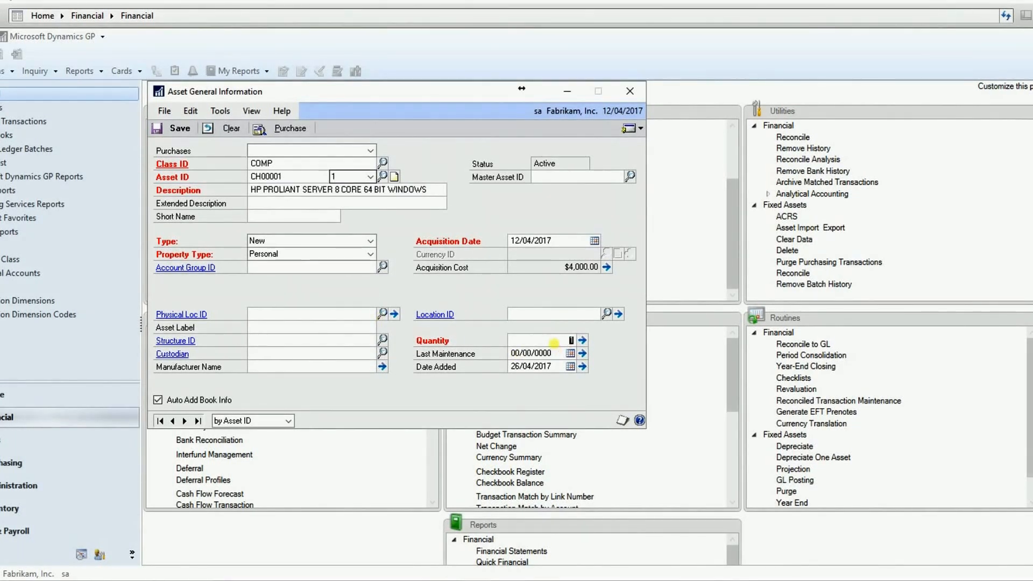
# Step: Examine the purchase behind the acquisition cost, including its vendor, receipt, date, document and purchase order details, and close it
pyautogui.click(606, 268)
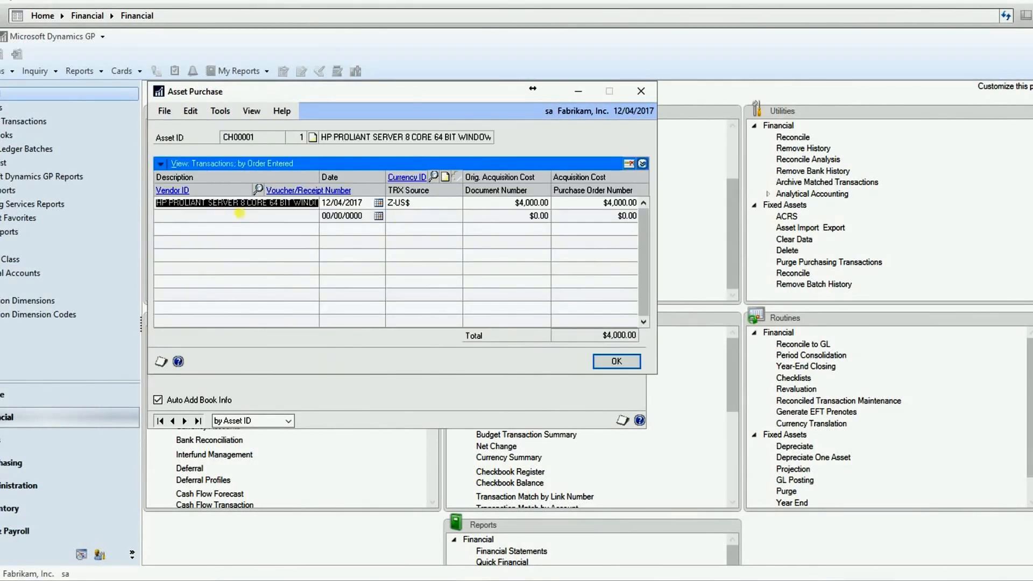
pyautogui.click(241, 216)
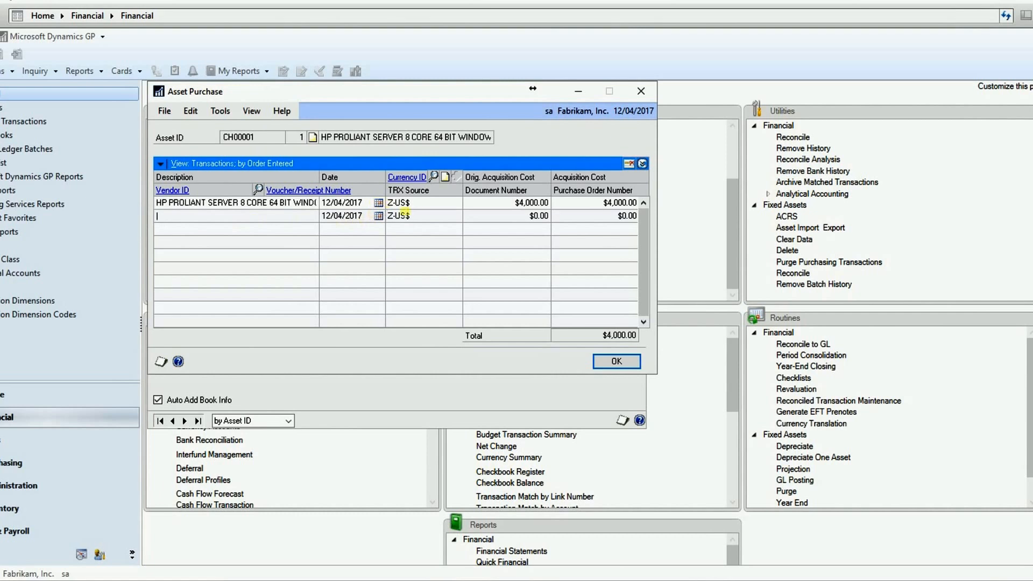
pyautogui.click(642, 163)
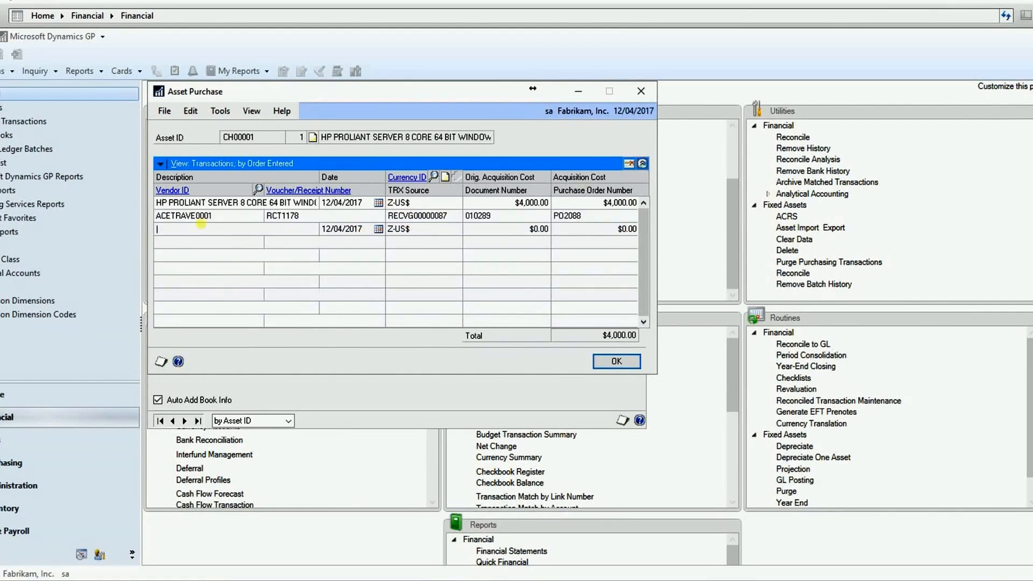
pyautogui.click(201, 221)
pyautogui.click(351, 209)
pyautogui.click(425, 208)
pyautogui.click(593, 219)
pyautogui.click(450, 221)
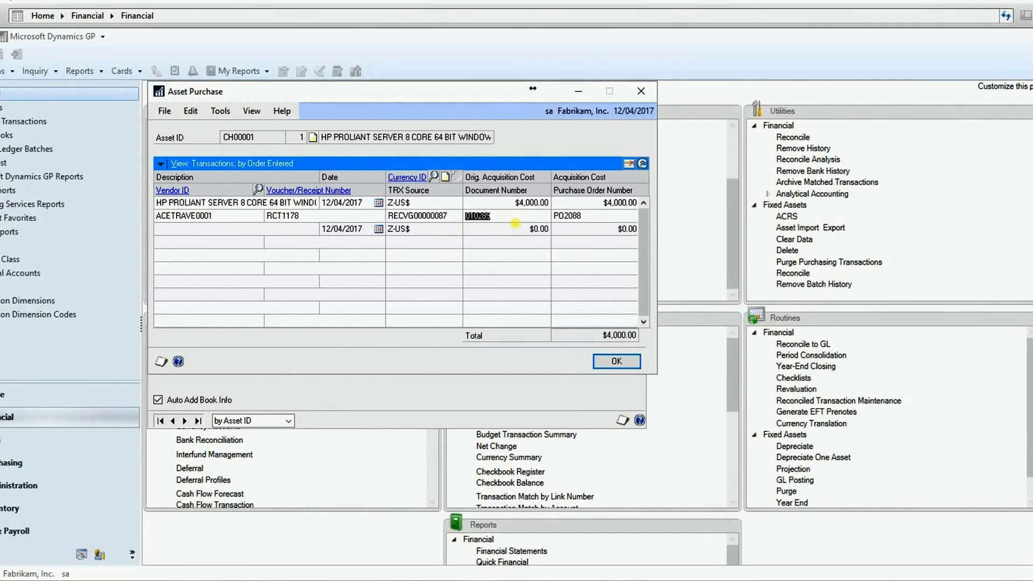
pyautogui.click(603, 361)
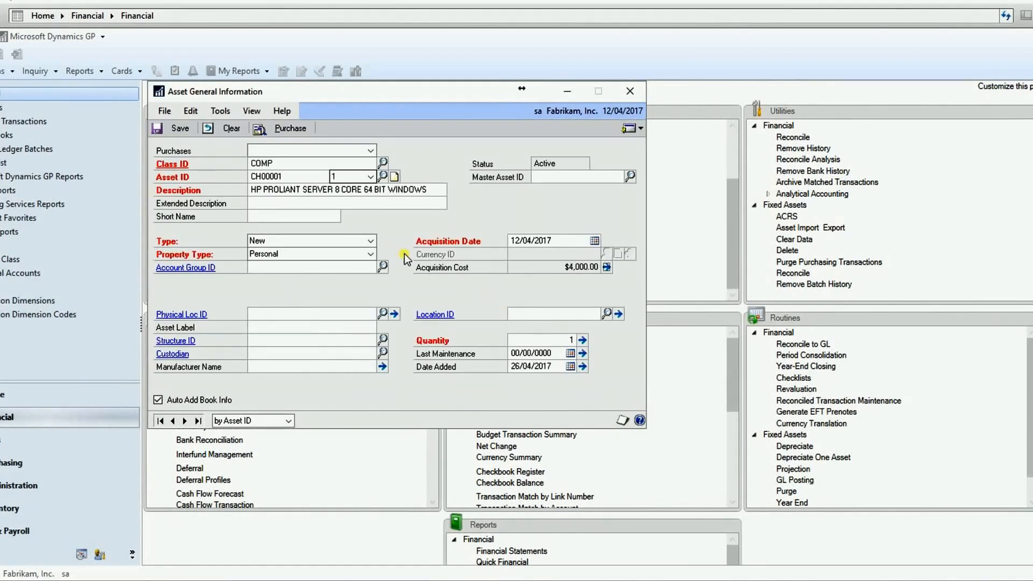
# Step: Set the asset's account group to COMPUTER and its physical location to B2R200
pyautogui.click(260, 243)
pyautogui.click(284, 317)
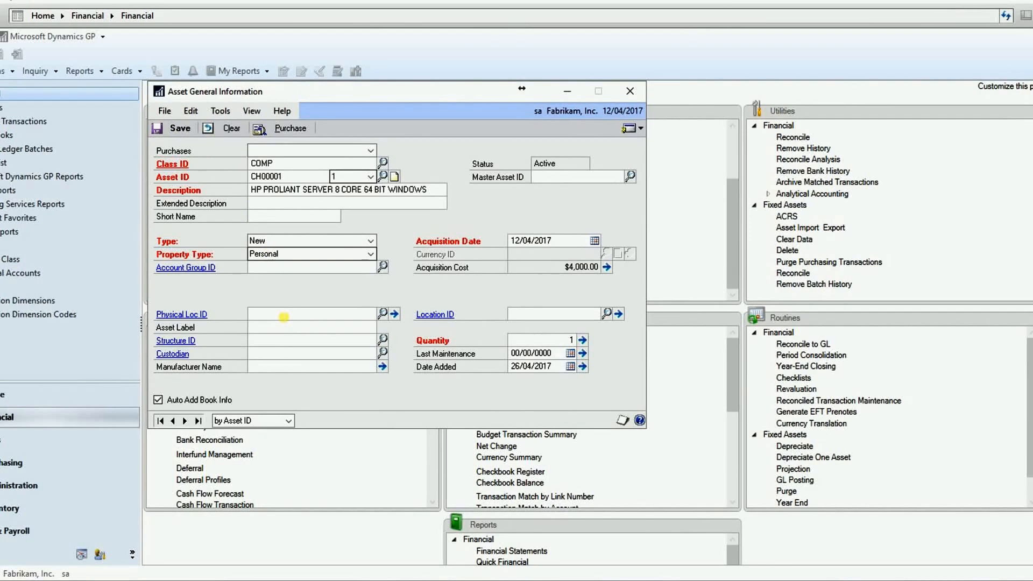
pyautogui.click(289, 273)
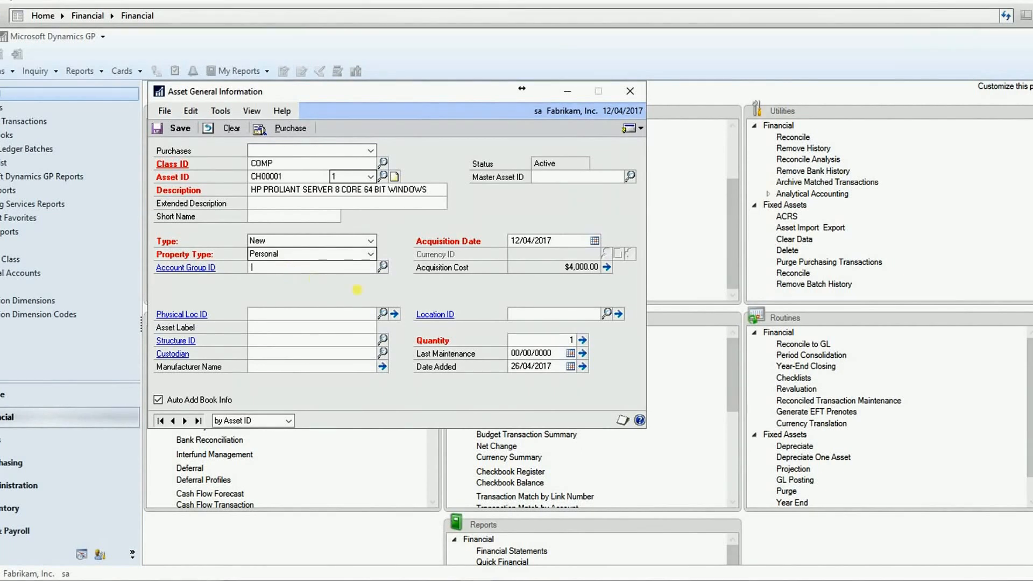
pyautogui.click(385, 267)
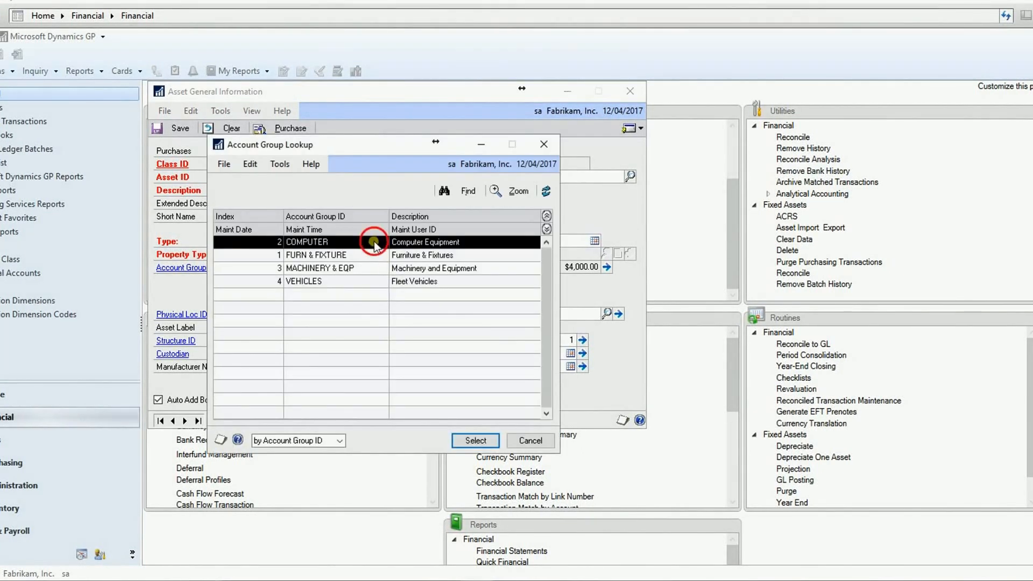
pyautogui.press('Return')
pyautogui.click(307, 319)
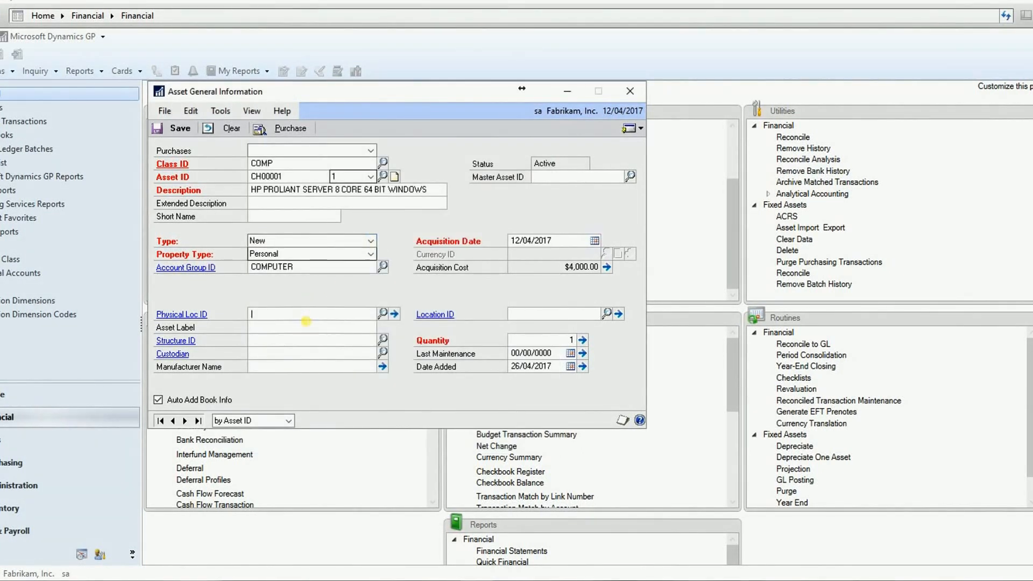
pyautogui.click(383, 314)
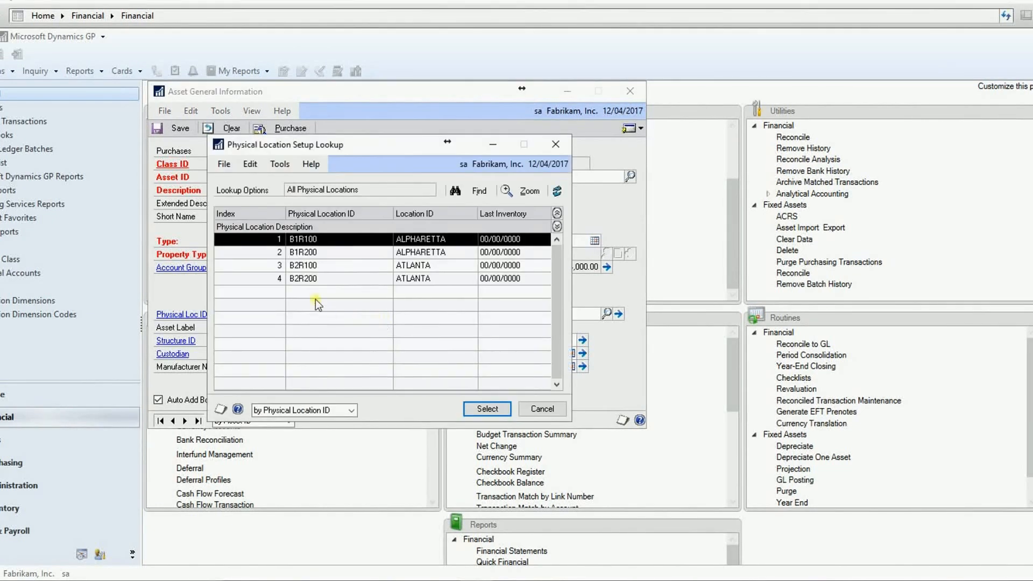
pyautogui.doubleClick(338, 276)
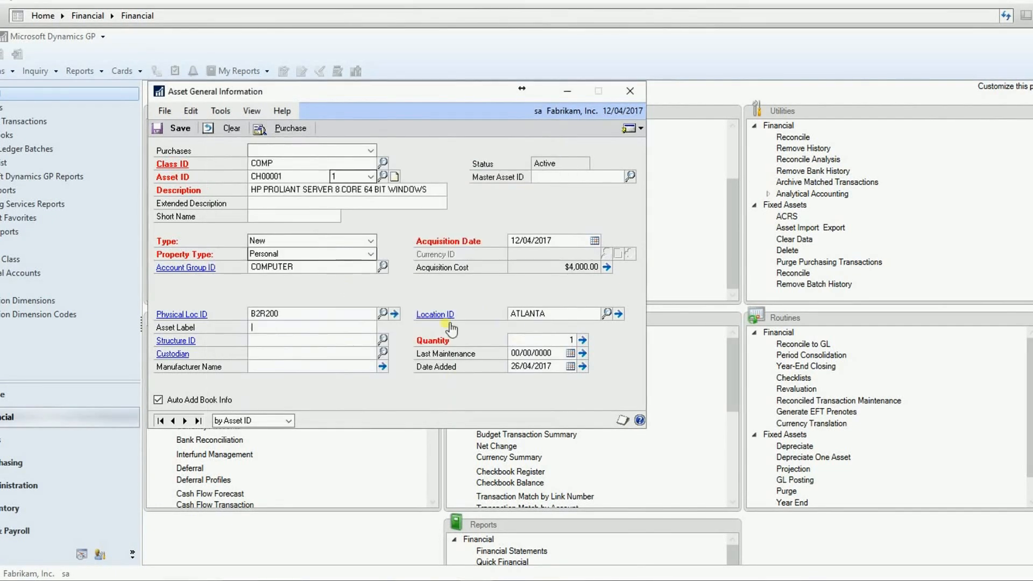
# Step: Assign the asset to structure 200 (Accounting) and choose an employee as its custodian
pyautogui.click(382, 339)
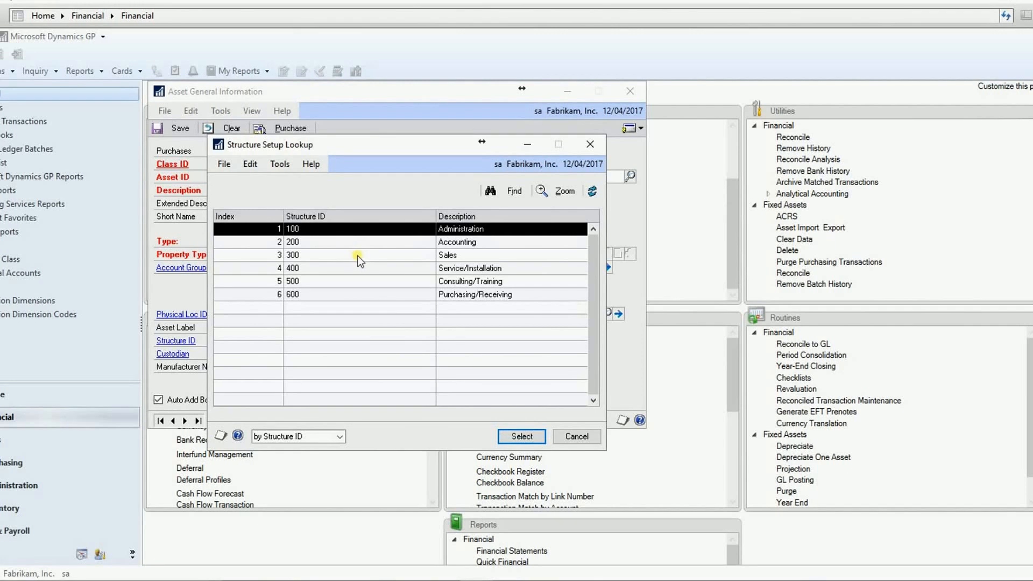
pyautogui.doubleClick(417, 242)
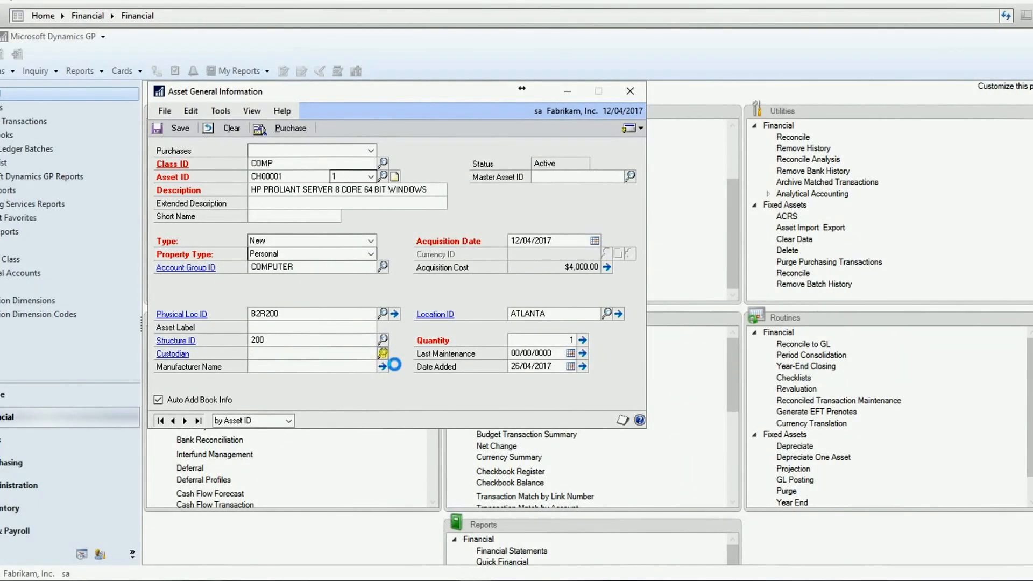
pyautogui.click(383, 352)
pyautogui.doubleClick(379, 246)
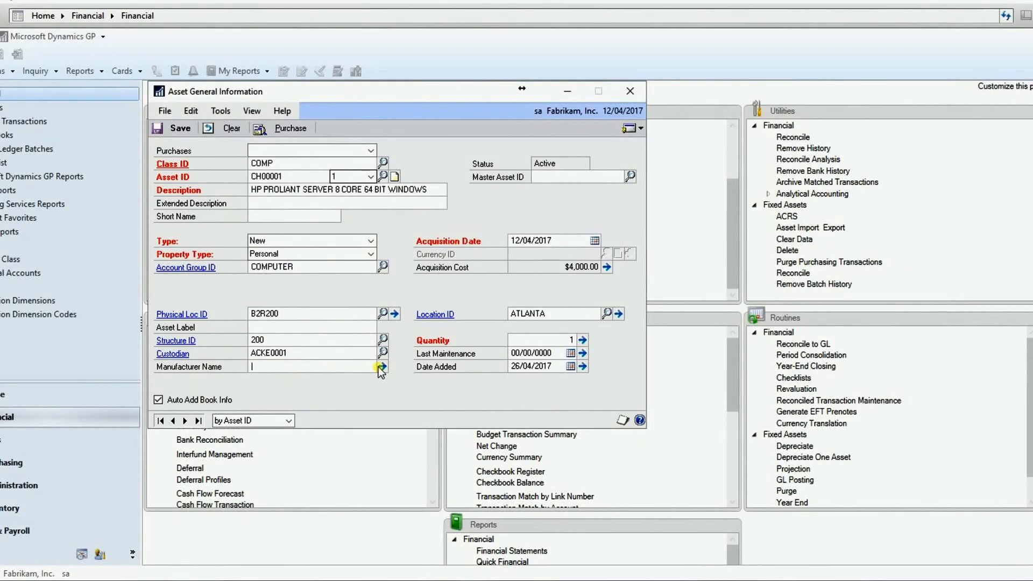
# Step: Enter manufacturer HP with serial number 01028XCDG20170401, model number AXCE2016 and warranty date 31/12/2017
pyautogui.write('HP')
pyautogui.click(383, 368)
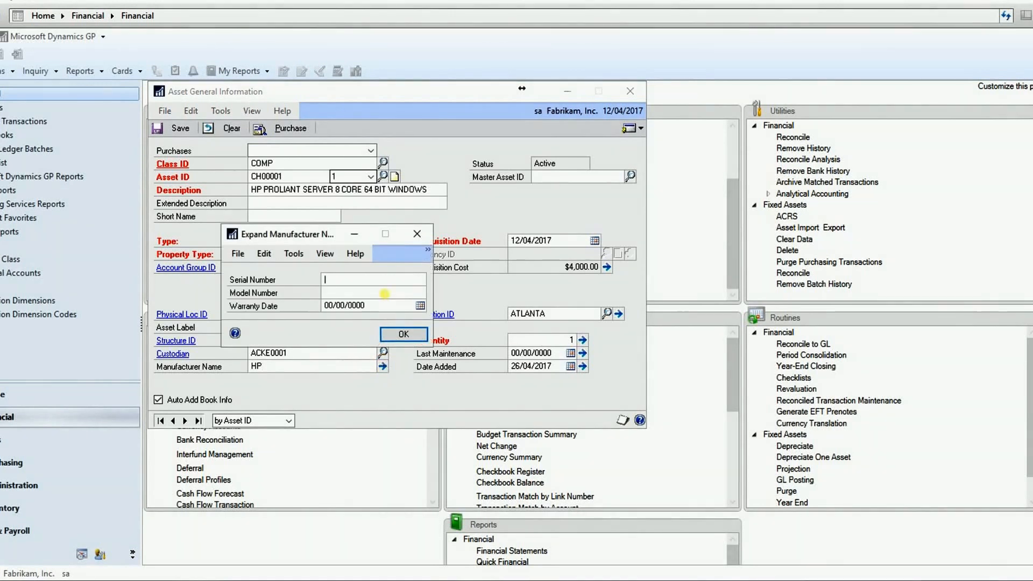
pyautogui.write('01028XCDG2017')
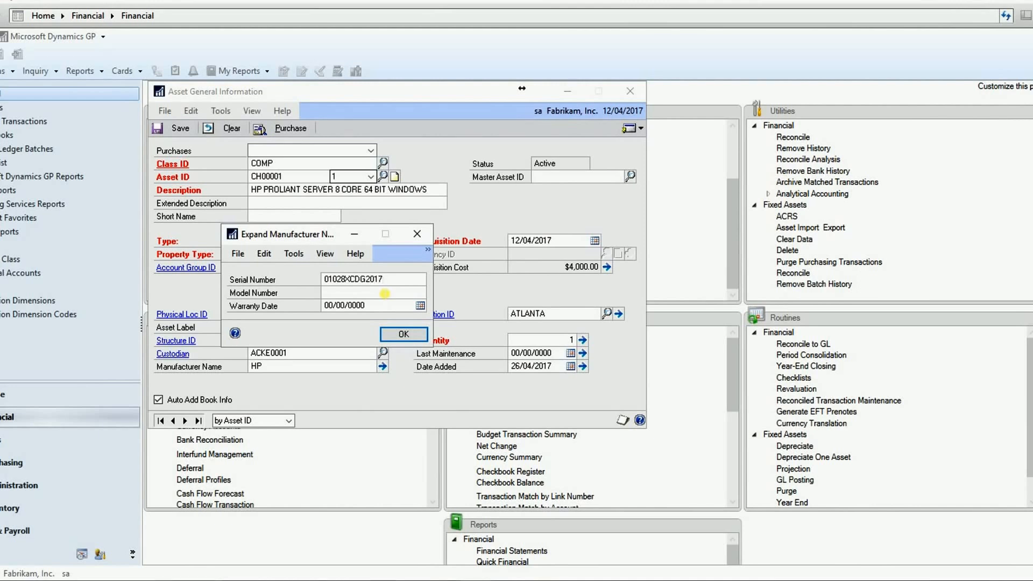
pyautogui.write('0401')
pyautogui.write('AXCE')
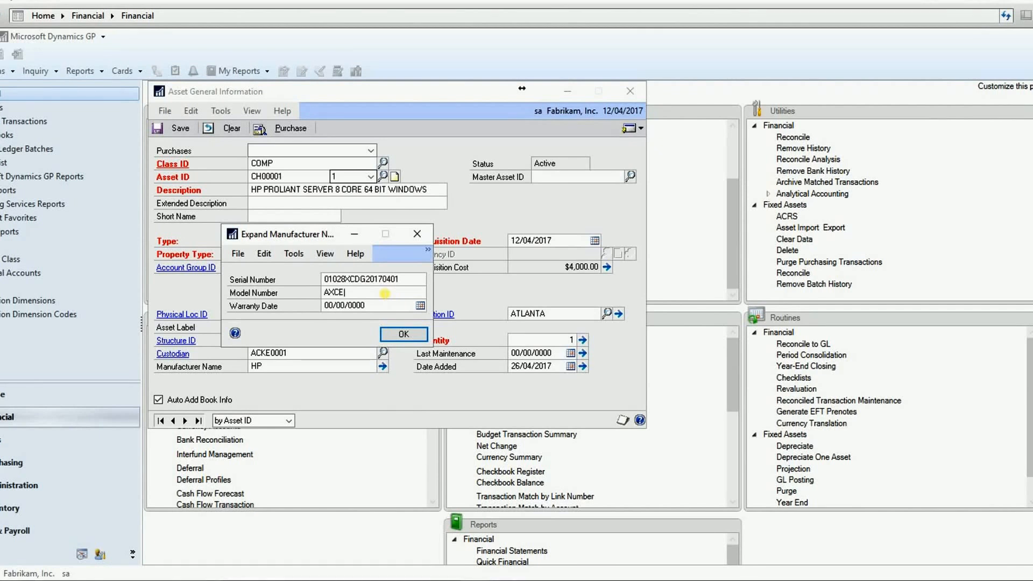
pyautogui.write('2016')
pyautogui.press('Tab')
pyautogui.write('311217')
pyautogui.press('Tab')
pyautogui.click(402, 334)
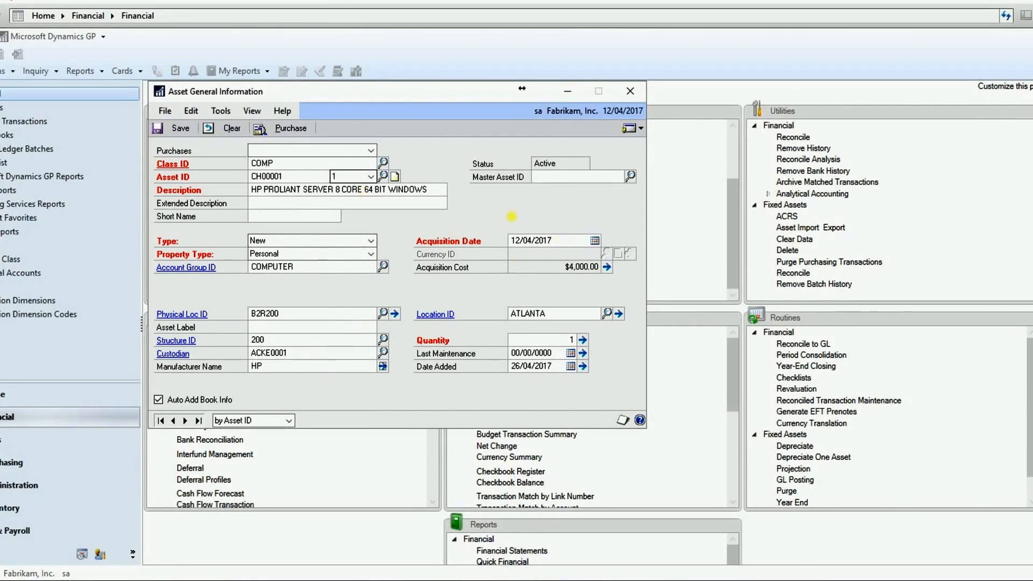
# Step: Save the general information of the new HP server asset
pyautogui.press('Tab')
pyautogui.click(558, 185)
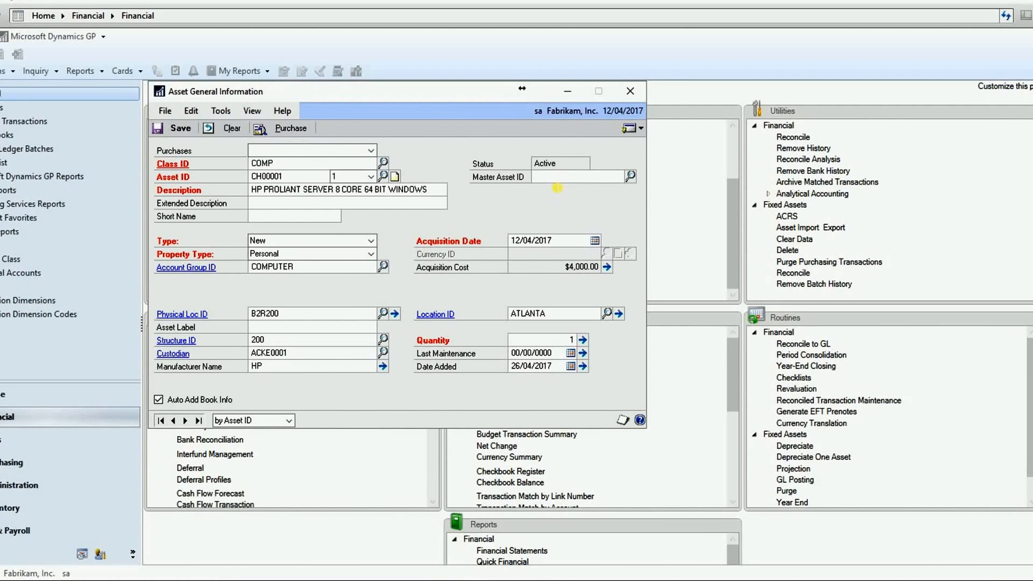
pyautogui.click(183, 132)
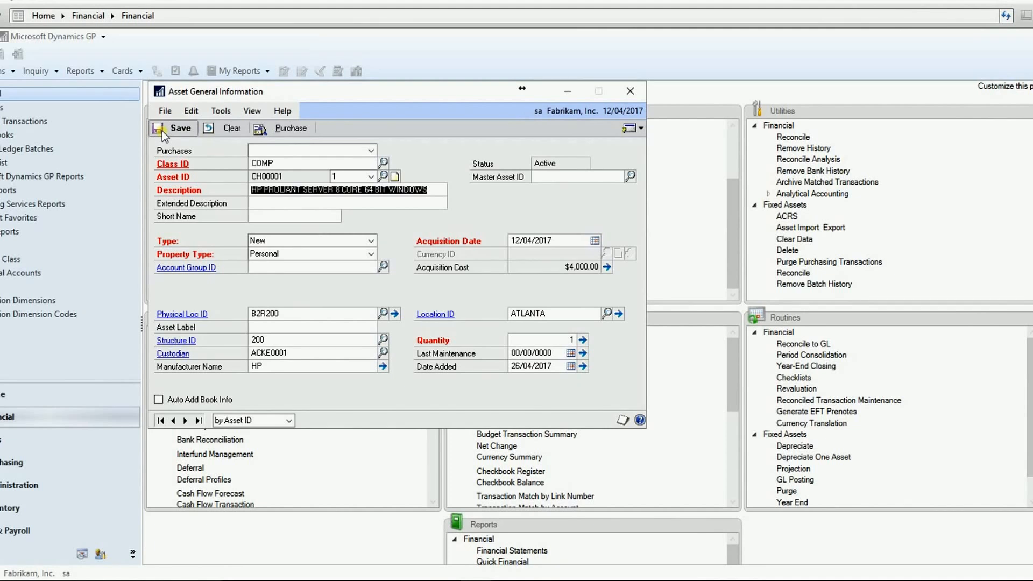
# Step: Open the asset's account information, review the accounts assigned to it, and close the window
pyautogui.click(629, 128)
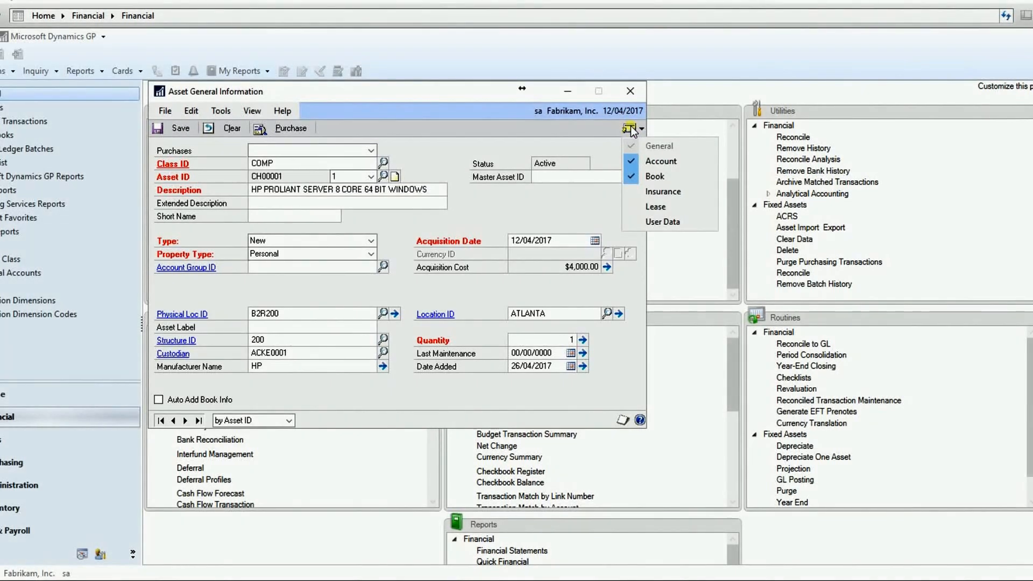
pyautogui.click(659, 164)
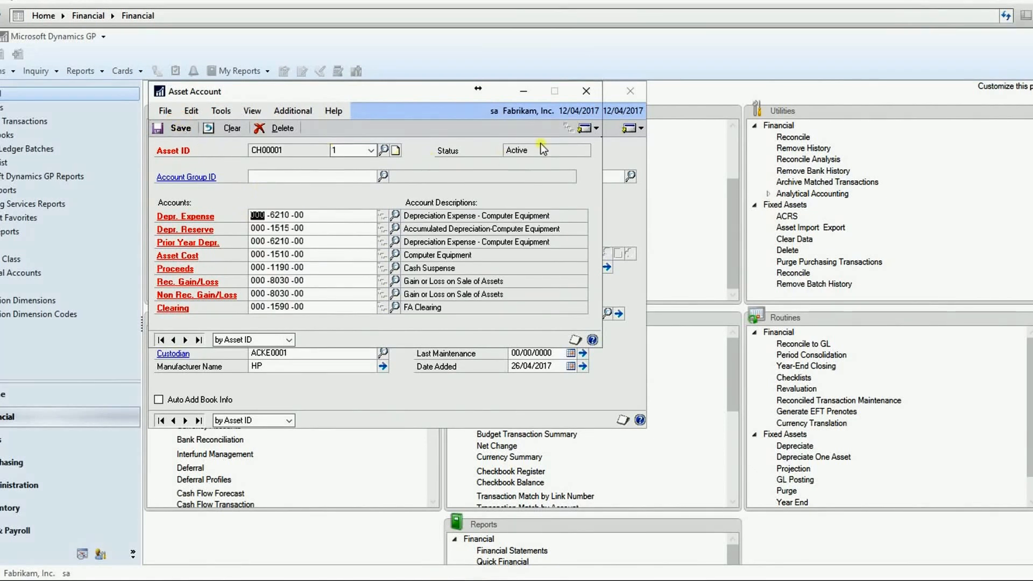
pyautogui.click(585, 93)
# Step: Open the asset's book information and load the AMT book
pyautogui.click(640, 129)
pyautogui.click(650, 177)
pyautogui.click(371, 163)
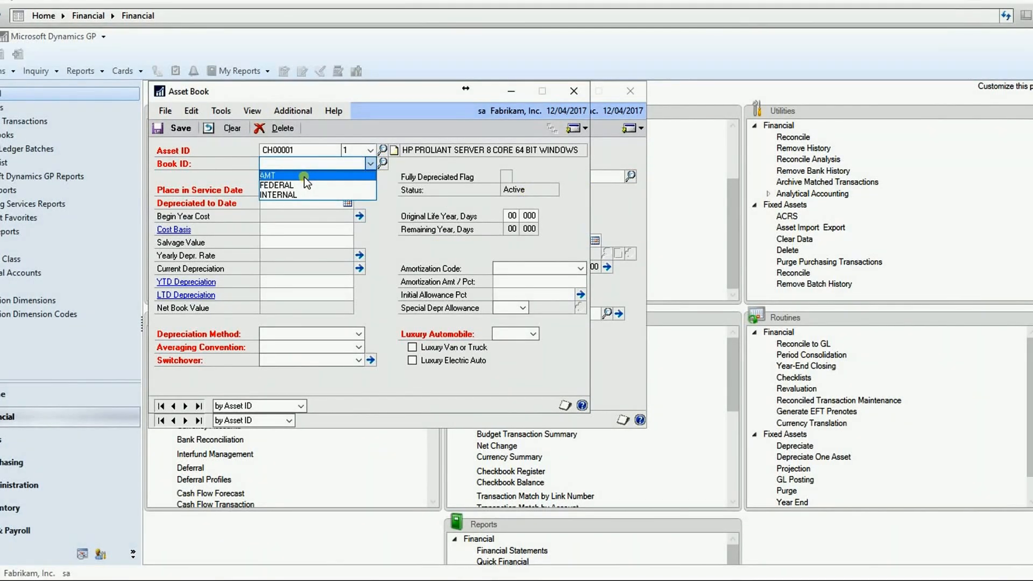
pyautogui.click(305, 177)
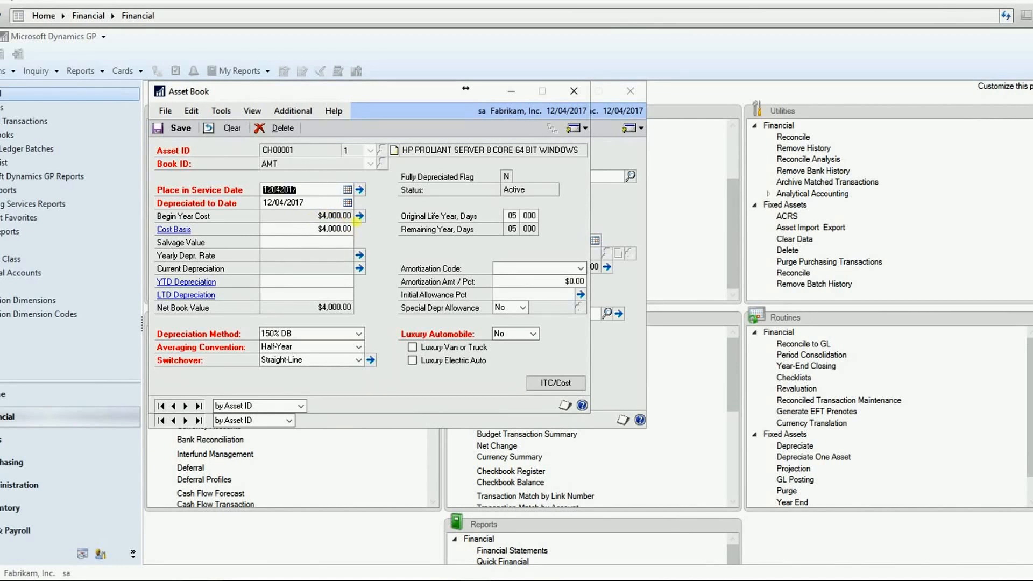
# Step: Examine the AMT book's begin year cost details, cost basis, year-to-date and life-to-date depreciation, and original life
pyautogui.click(360, 216)
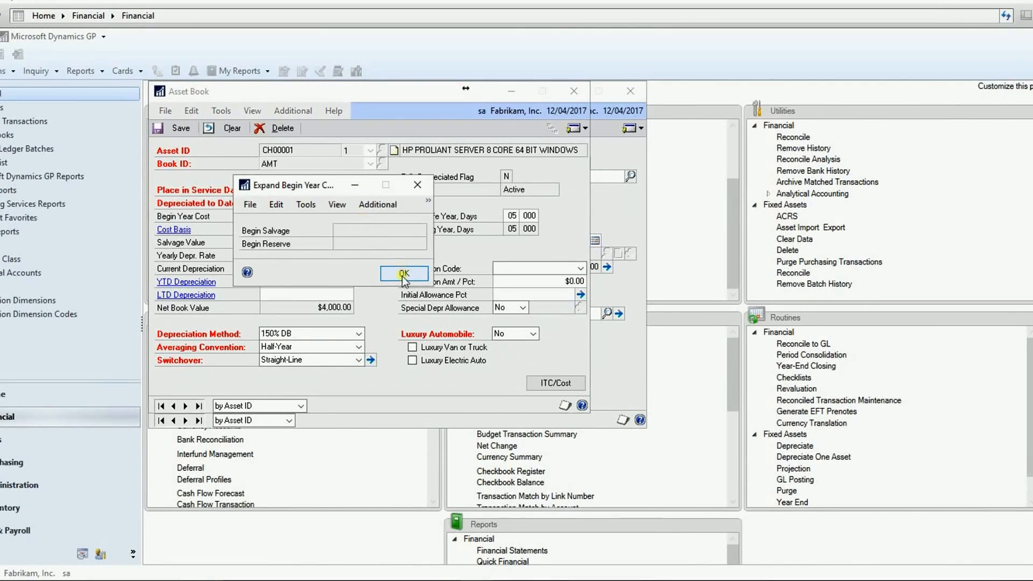
pyautogui.click(404, 274)
pyautogui.click(317, 230)
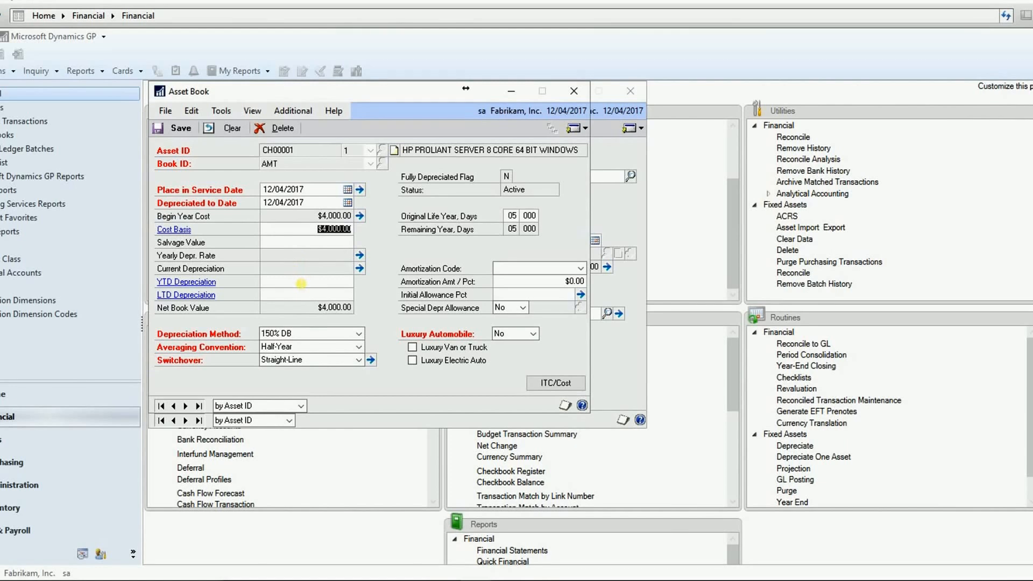
pyautogui.click(301, 284)
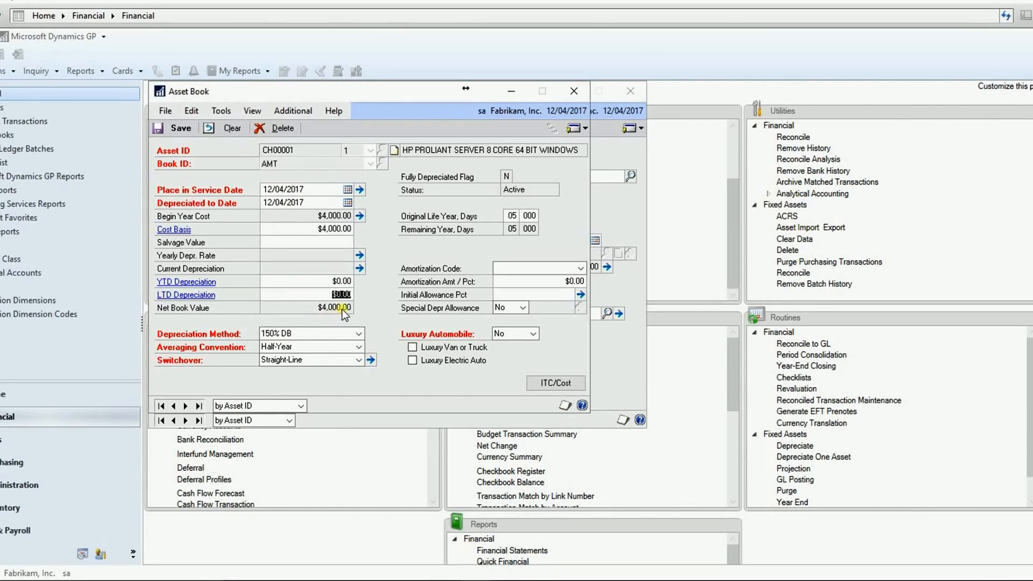
pyautogui.click(312, 229)
pyautogui.click(512, 216)
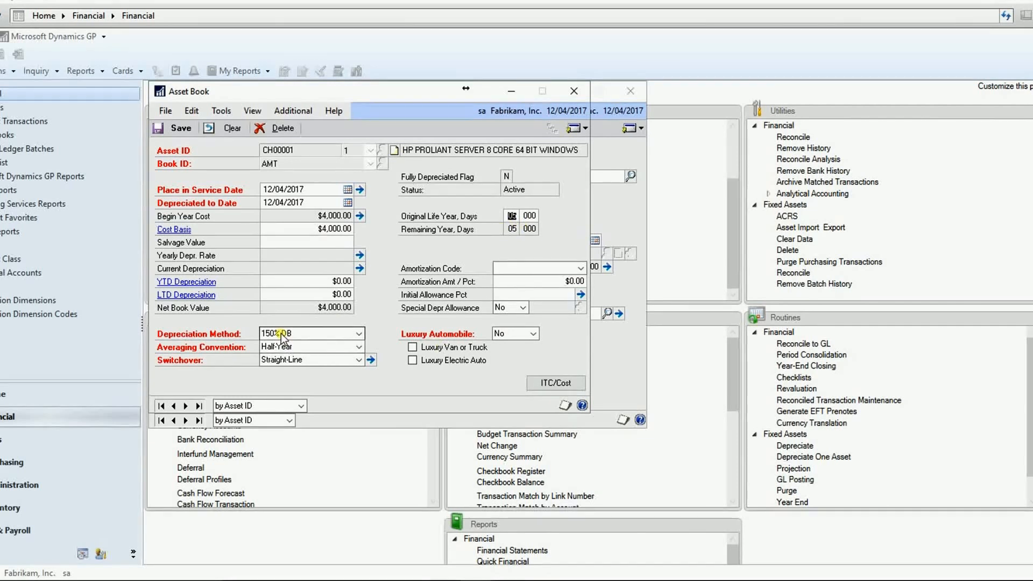
# Step: Set the AMT book's depreciation method to Straight-Line Orig Life and its averaging convention to Full Month
pyautogui.click(358, 335)
pyautogui.scroll(-3, 360, 350)
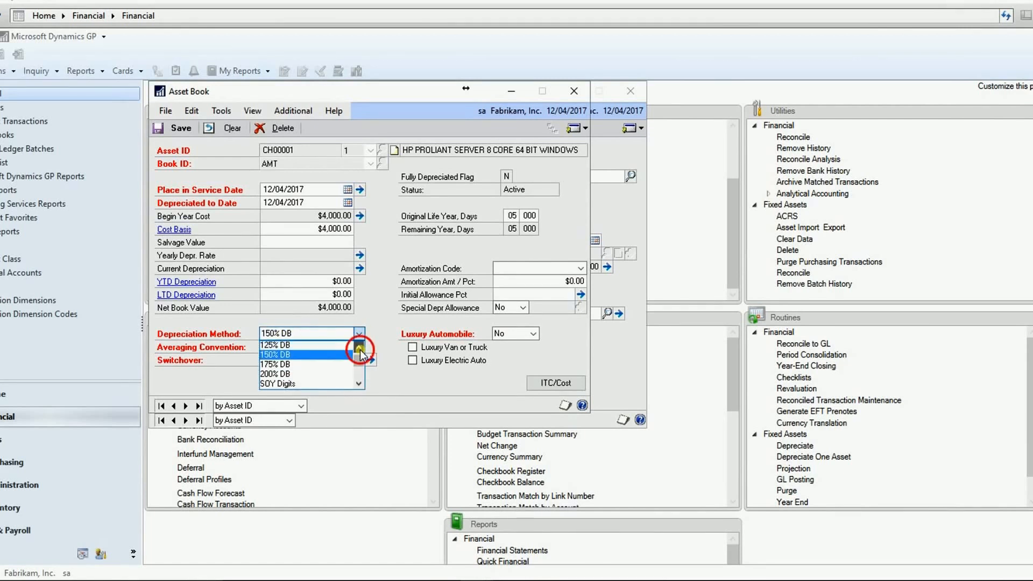
pyautogui.click(322, 347)
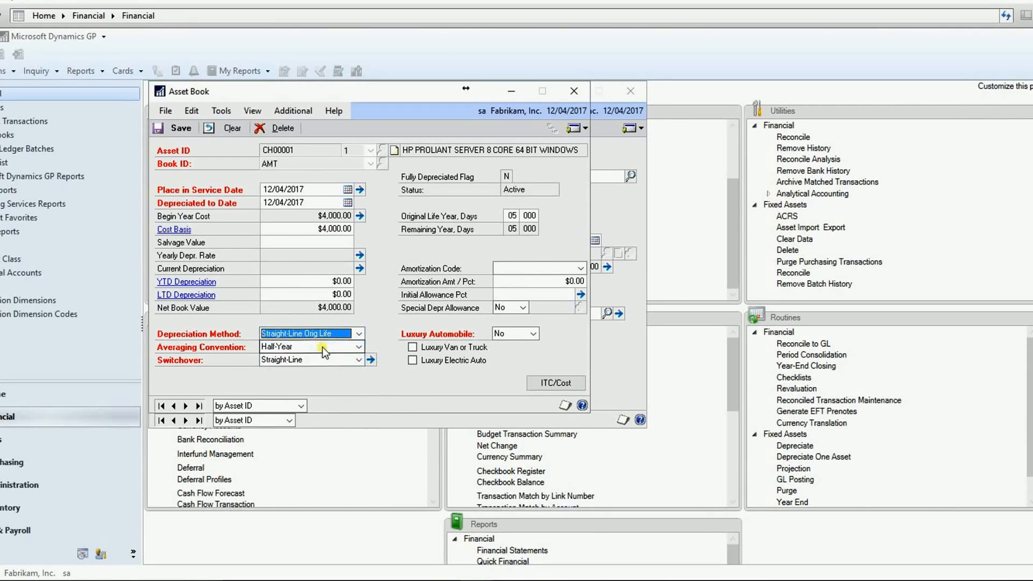
pyautogui.click(359, 347)
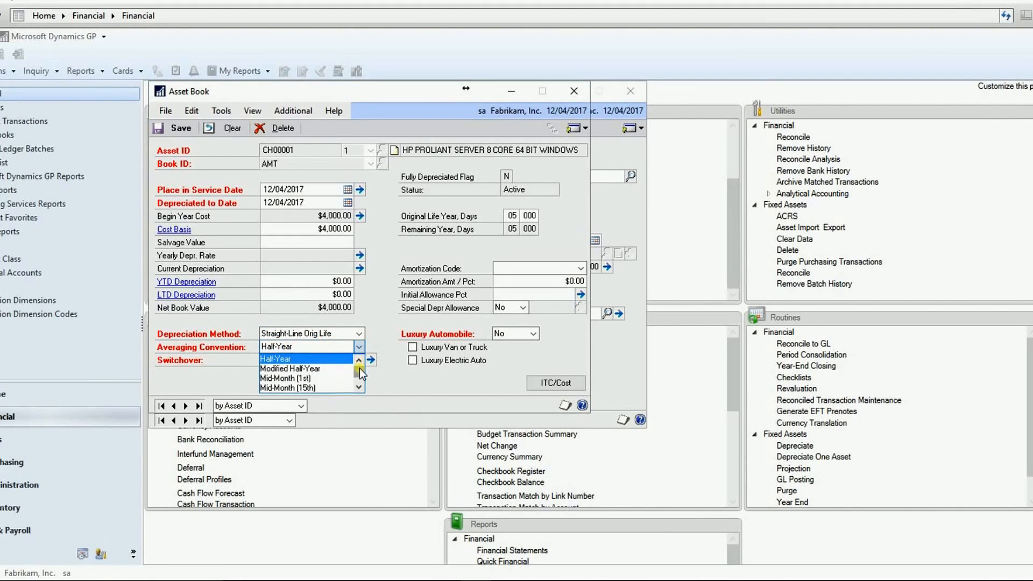
pyautogui.click(359, 388)
pyautogui.click(359, 387)
pyautogui.click(359, 387)
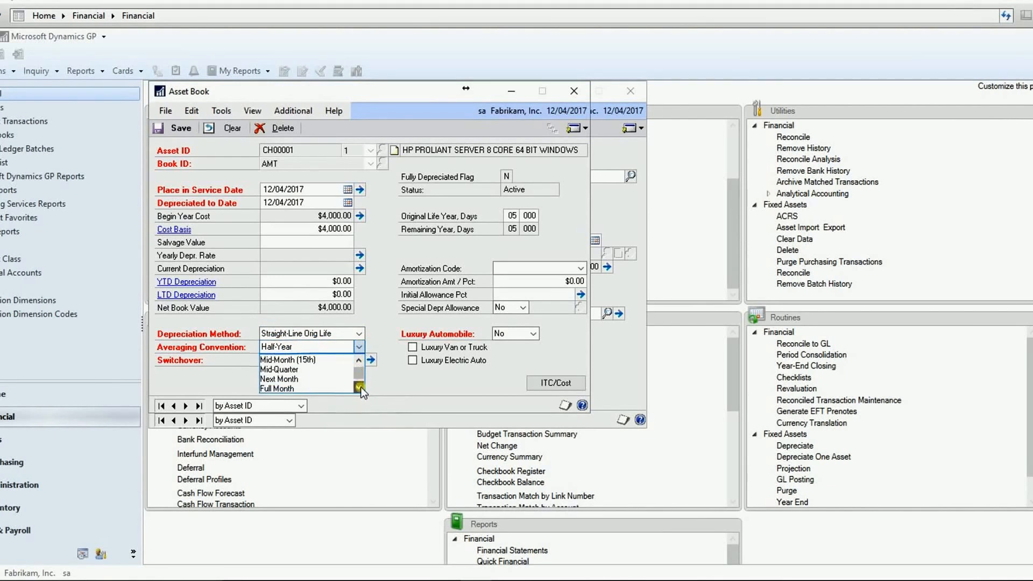
pyautogui.click(328, 388)
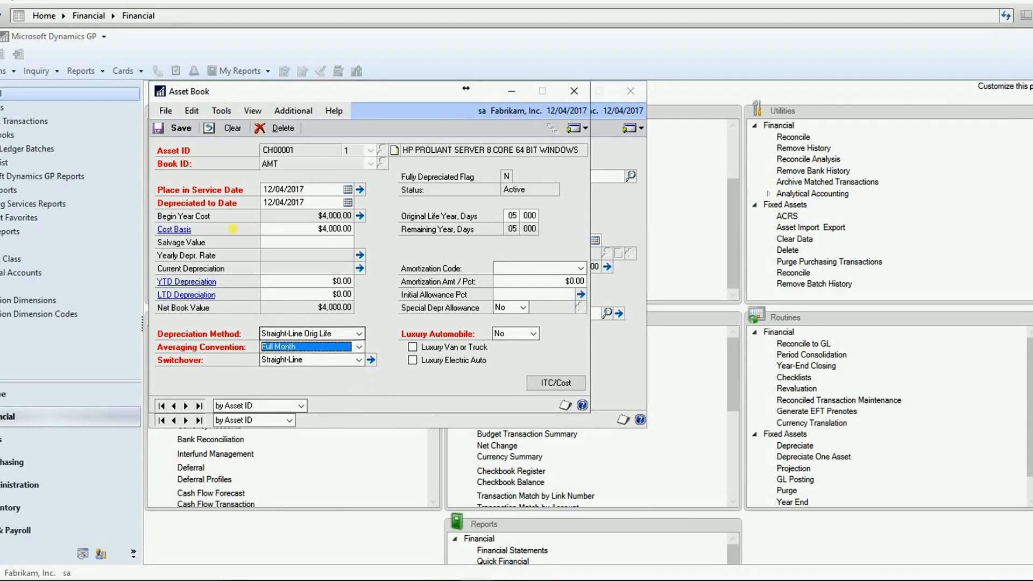
# Step: Set the book's switchover to No Switch and save it, accepting the depreciation change with the Recalculate reset option
pyautogui.click(361, 361)
pyautogui.click(322, 370)
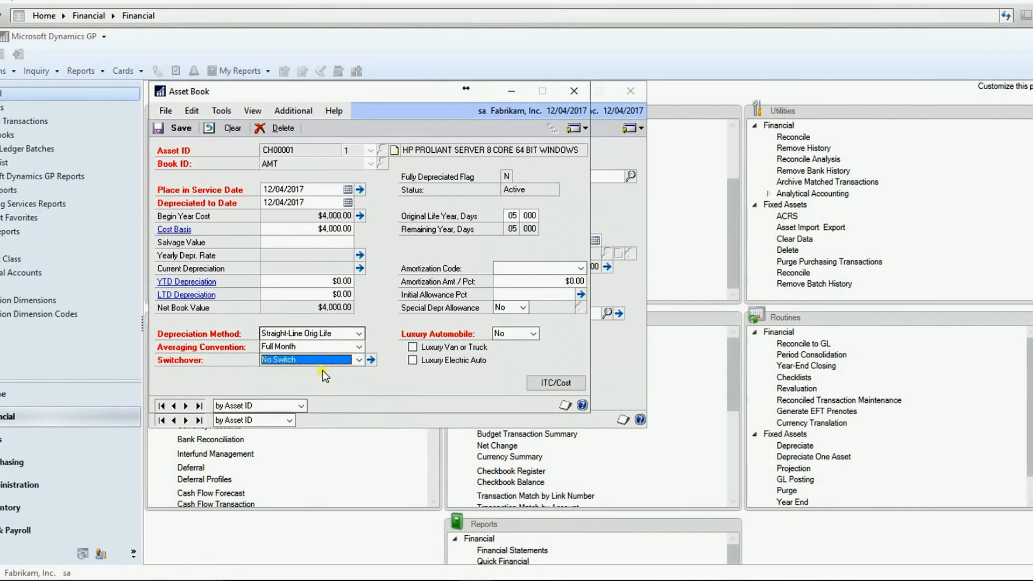
pyautogui.click(176, 127)
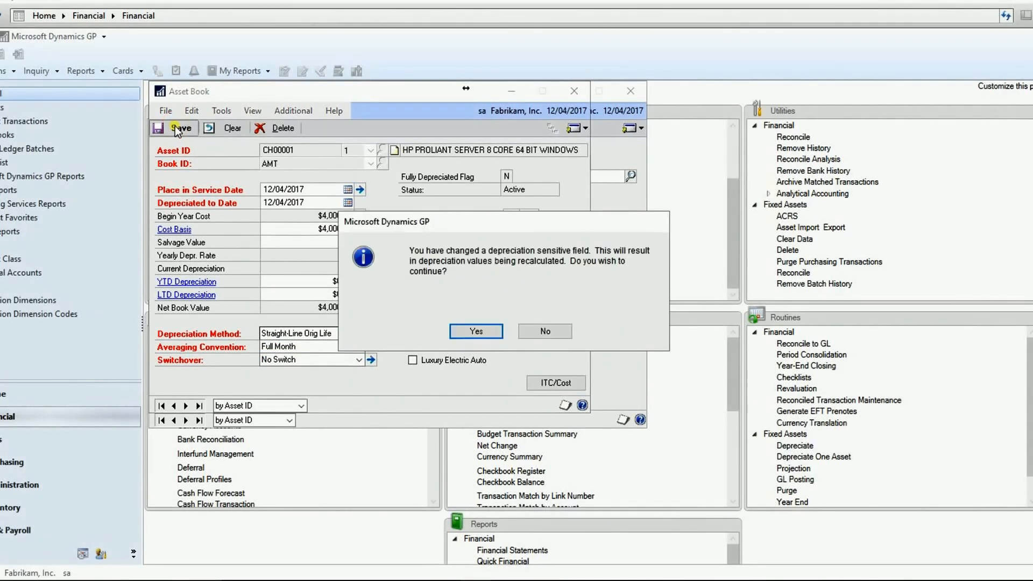
pyautogui.click(472, 333)
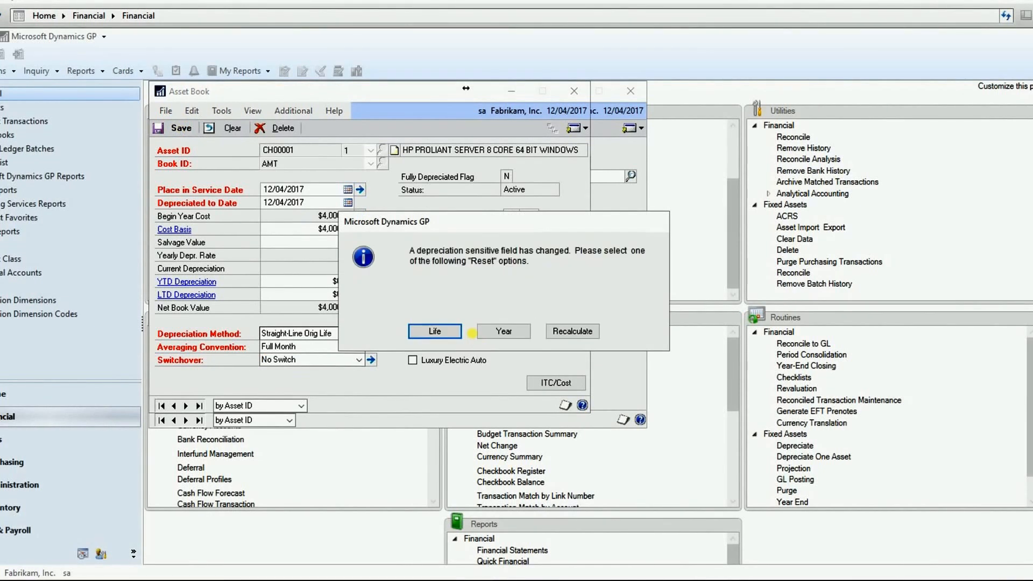
pyautogui.click(564, 334)
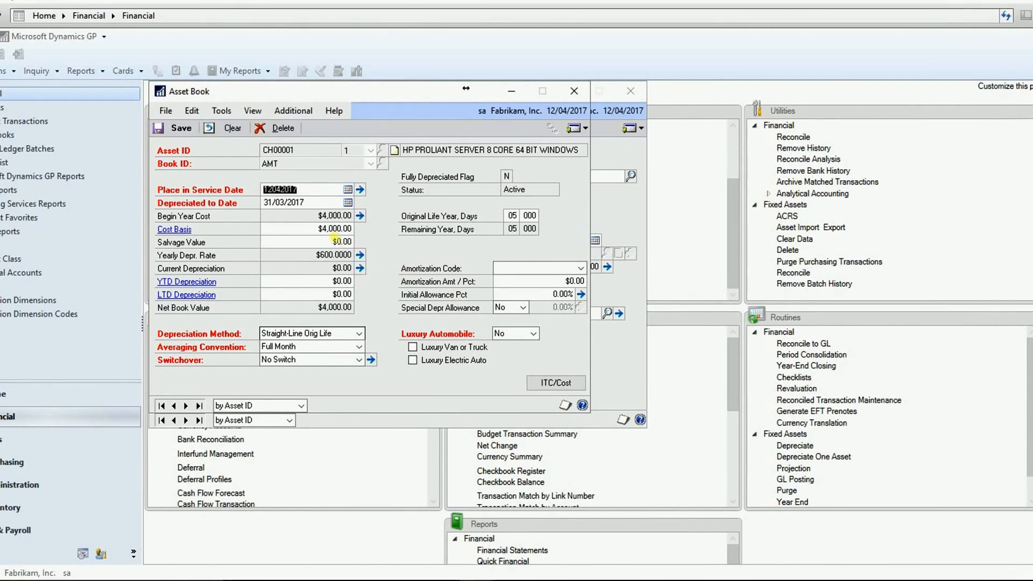
# Step: Review the expanded begin year cost and yearly depreciation rate details, and close the asset book
pyautogui.click(360, 216)
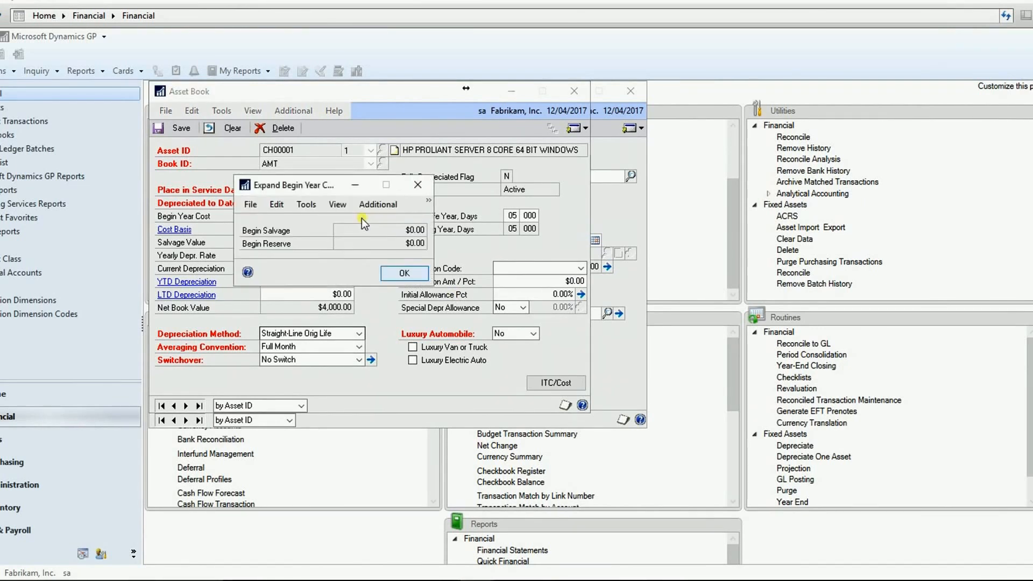
pyautogui.click(408, 270)
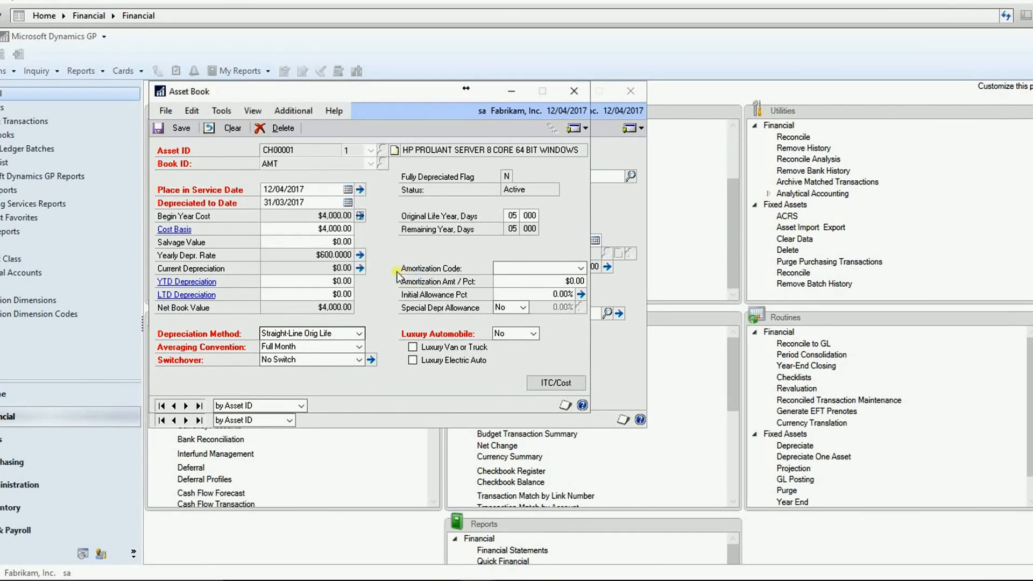
pyautogui.click(359, 256)
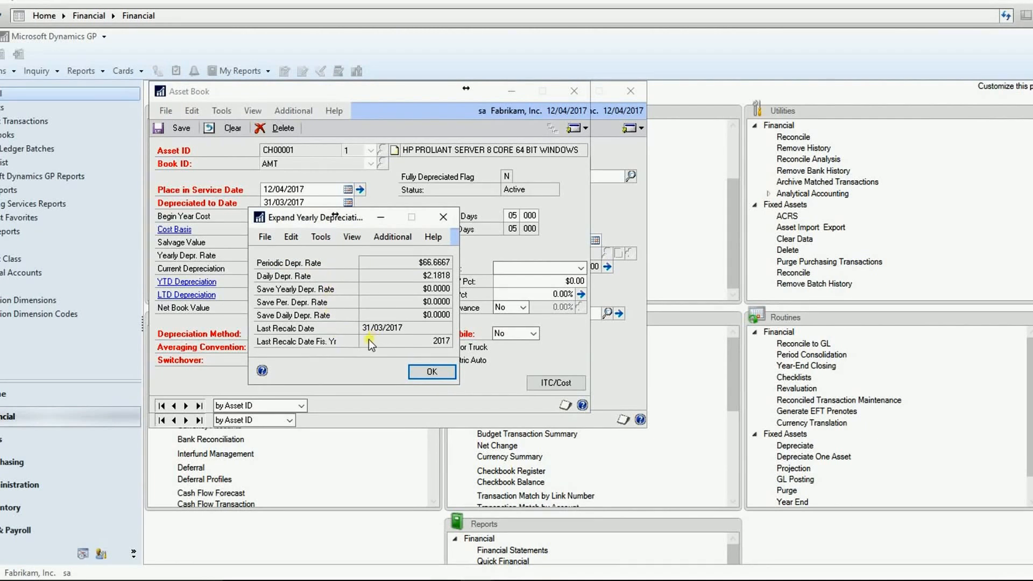
pyautogui.click(430, 370)
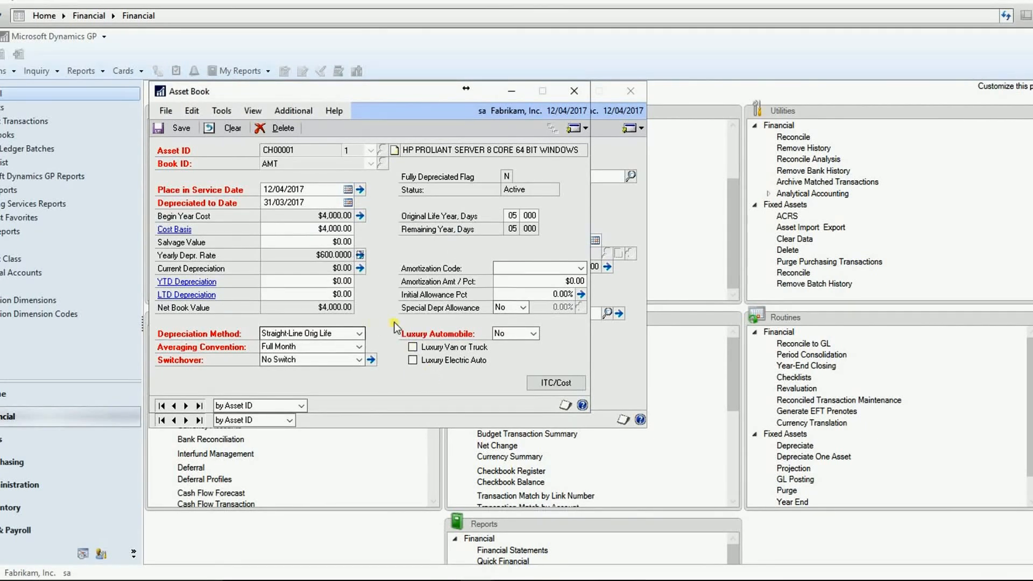
pyautogui.click(578, 92)
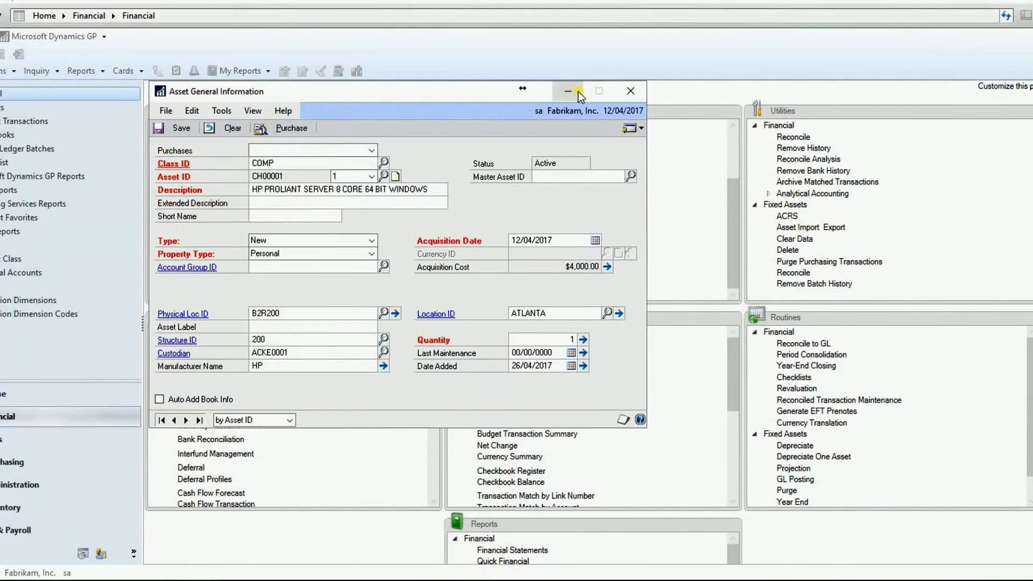
# Step: Review the asset's insurance information, including its year, value, replacement, reproduction and exclusion fields, and close it
pyautogui.click(633, 129)
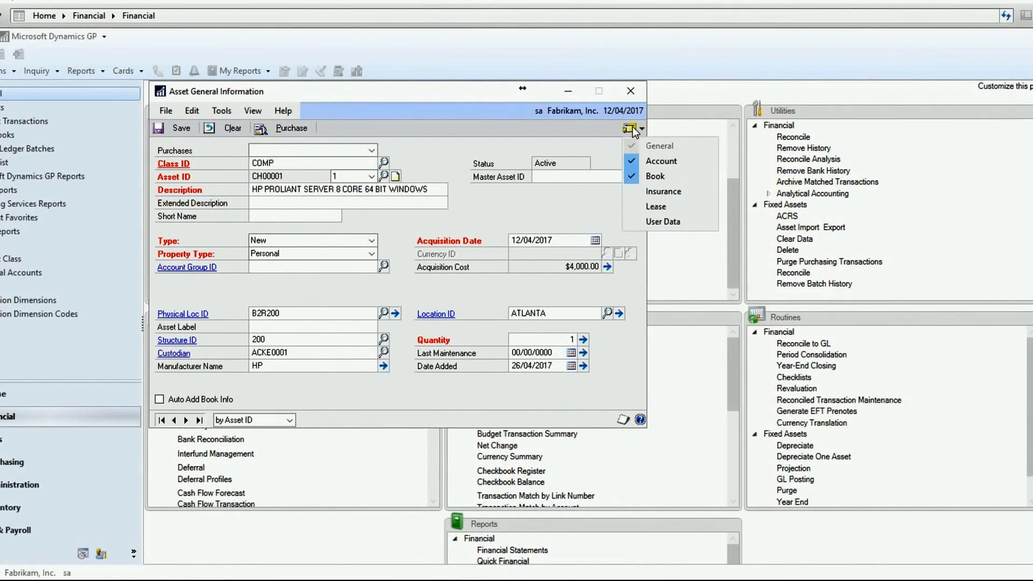
pyautogui.click(658, 192)
pyautogui.click(267, 192)
pyautogui.click(270, 207)
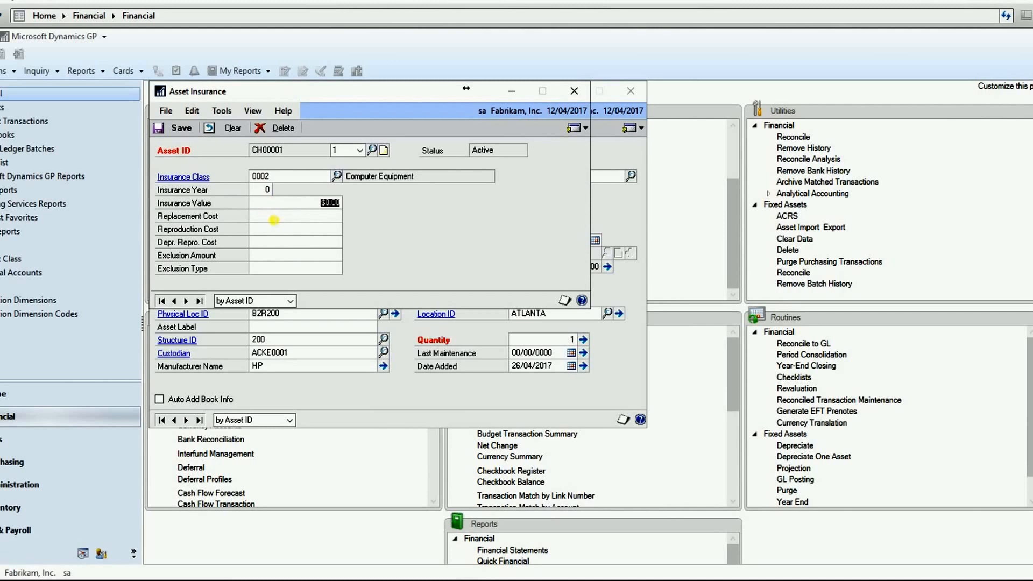
pyautogui.click(275, 218)
pyautogui.click(276, 230)
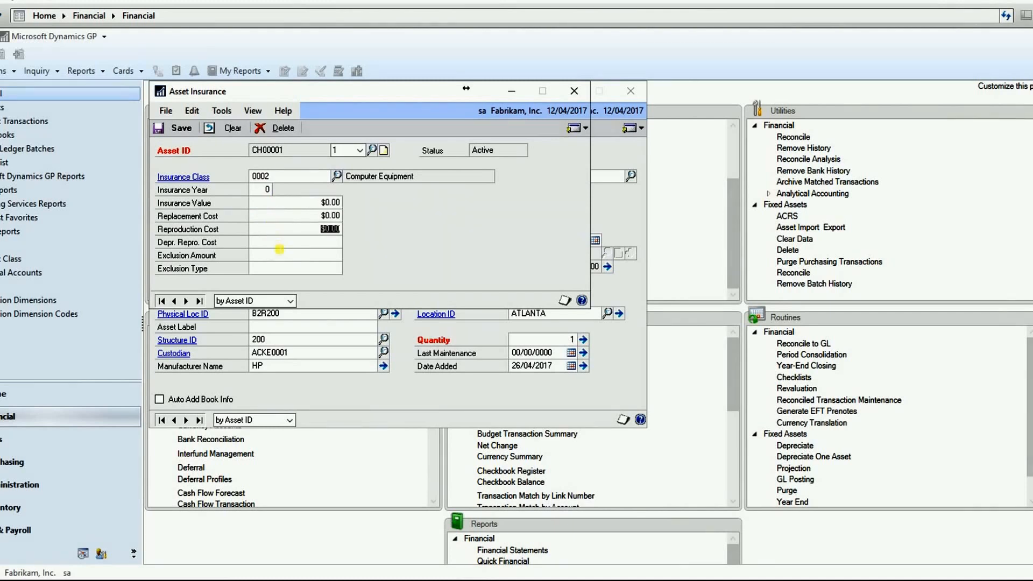
pyautogui.click(274, 253)
pyautogui.click(574, 90)
# Step: Open the HP server asset's lease information and close it without entering anything
pyautogui.click(635, 128)
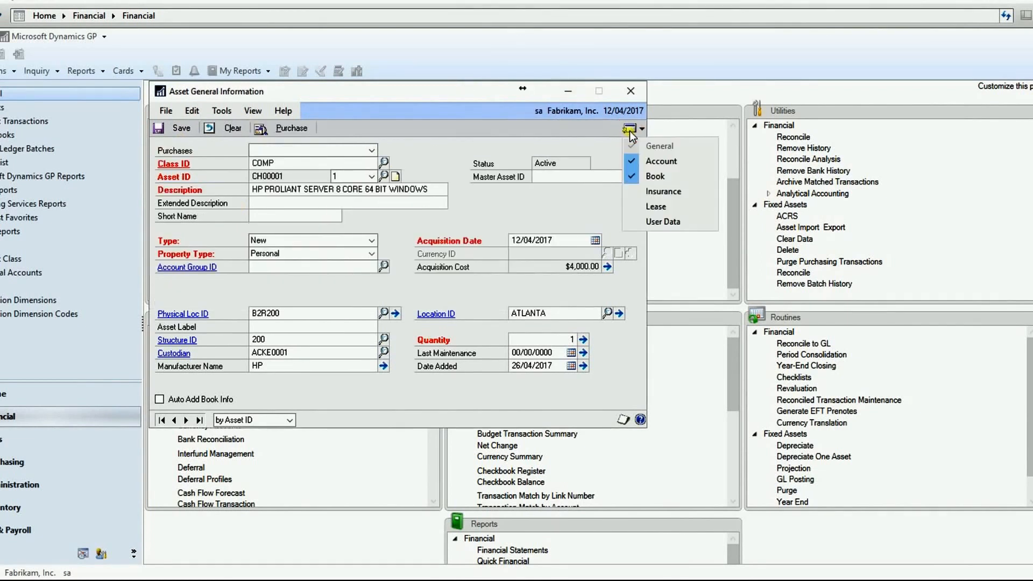
pyautogui.click(655, 208)
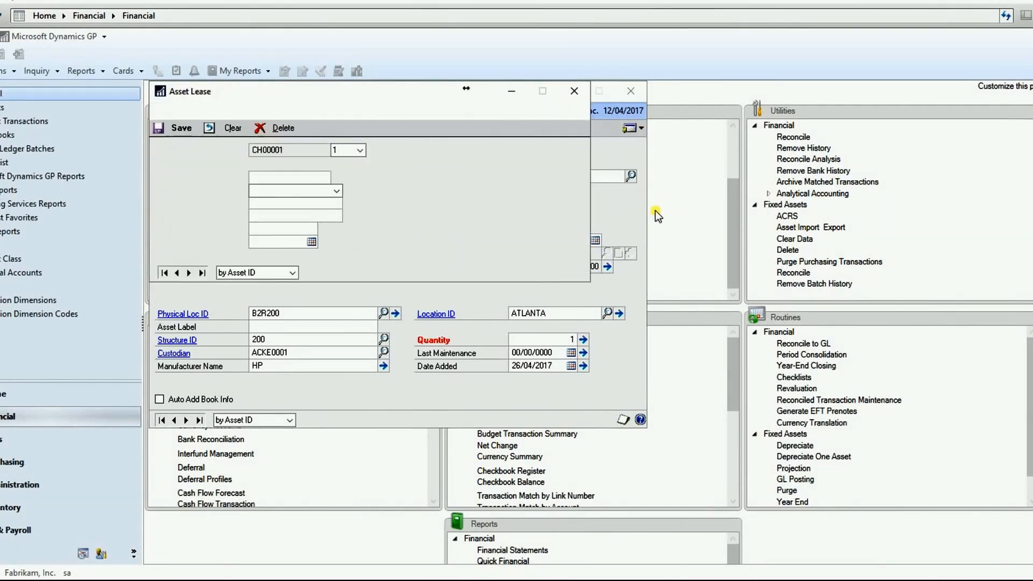
pyautogui.click(577, 91)
# Step: Open the asset's user data, look through the project number and user-defined fields, and close it
pyautogui.click(635, 128)
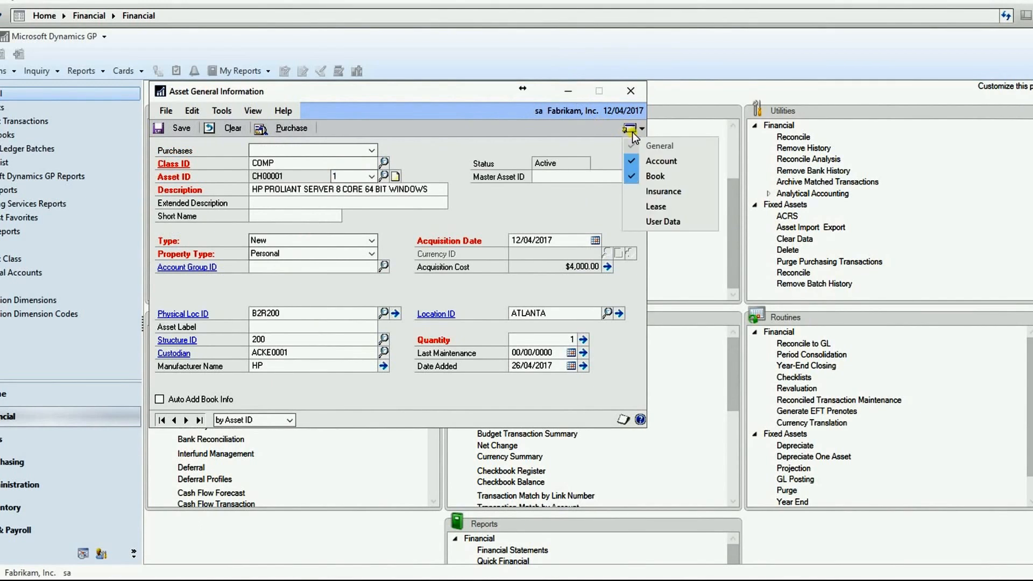
pyautogui.click(661, 222)
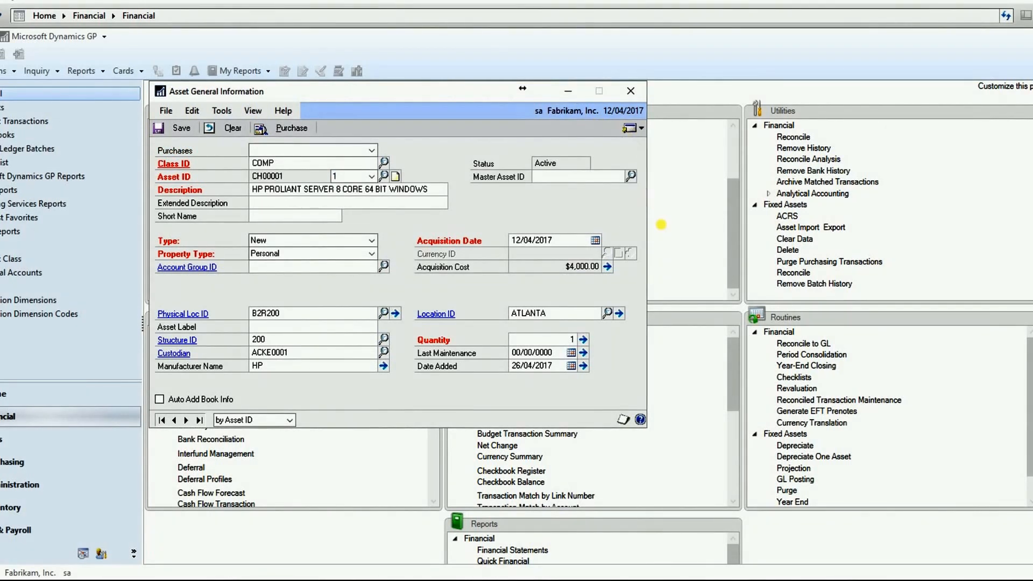
pyautogui.click(271, 177)
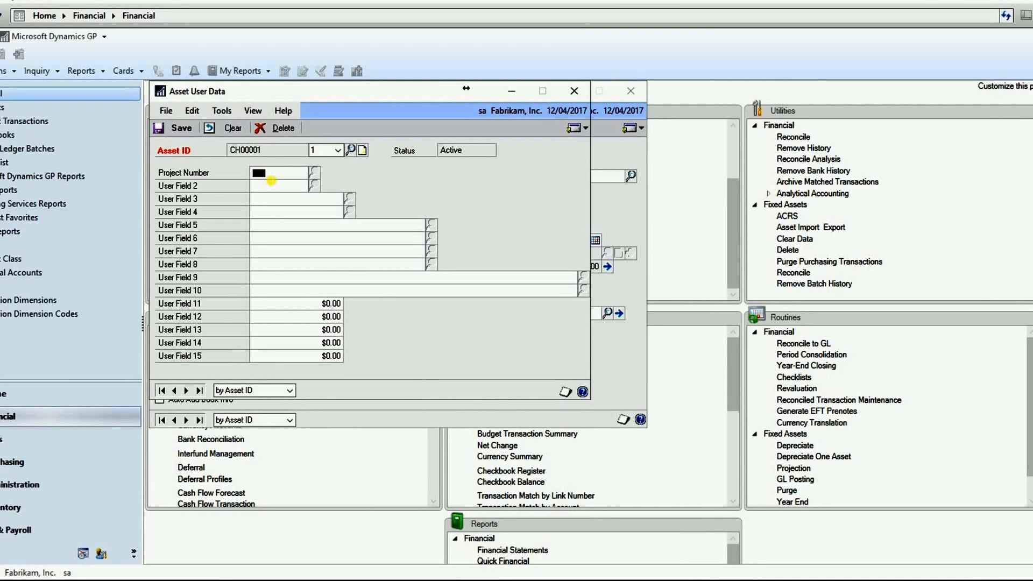
pyautogui.click(271, 200)
pyautogui.click(271, 226)
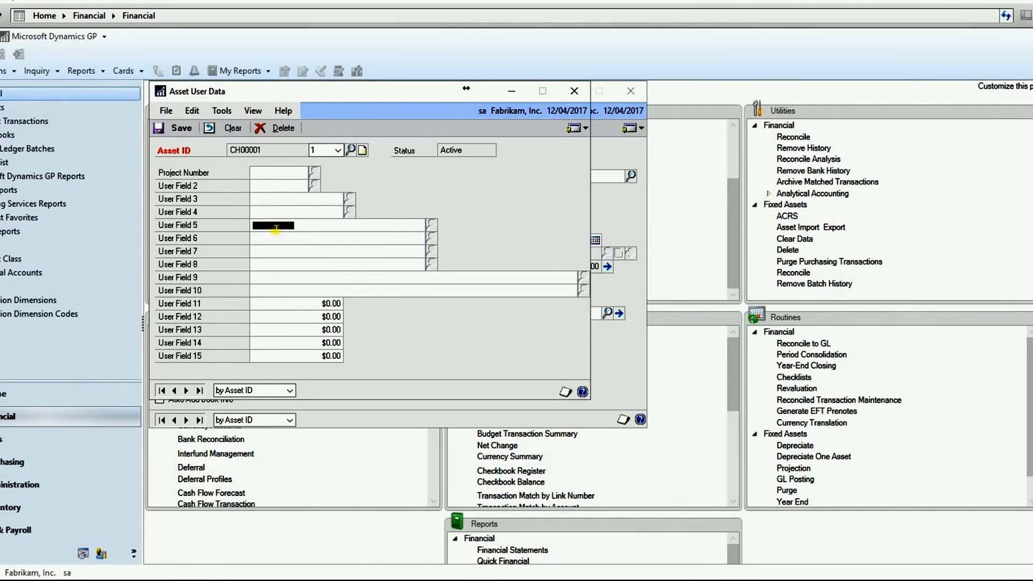
pyautogui.click(573, 92)
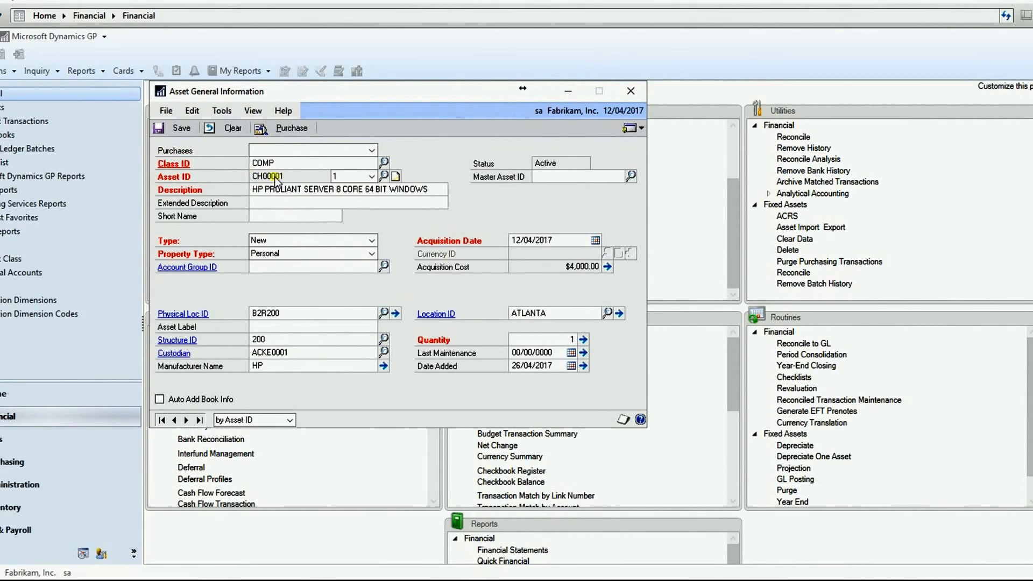
# Step: Review the purchase details behind the HP server's acquisition cost, and close the asset's general information
pyautogui.click(310, 205)
pyautogui.click(638, 128)
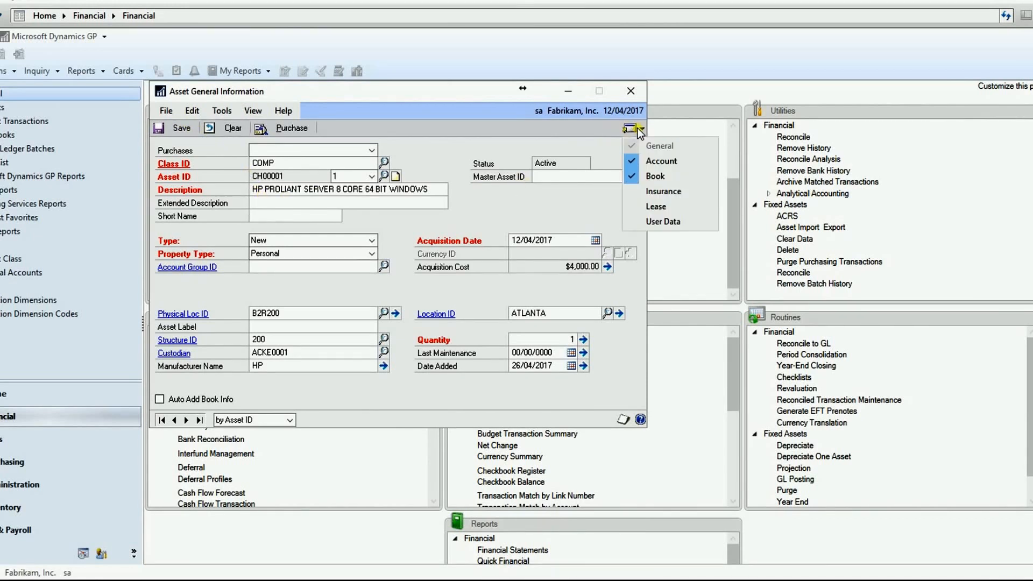
pyautogui.click(611, 268)
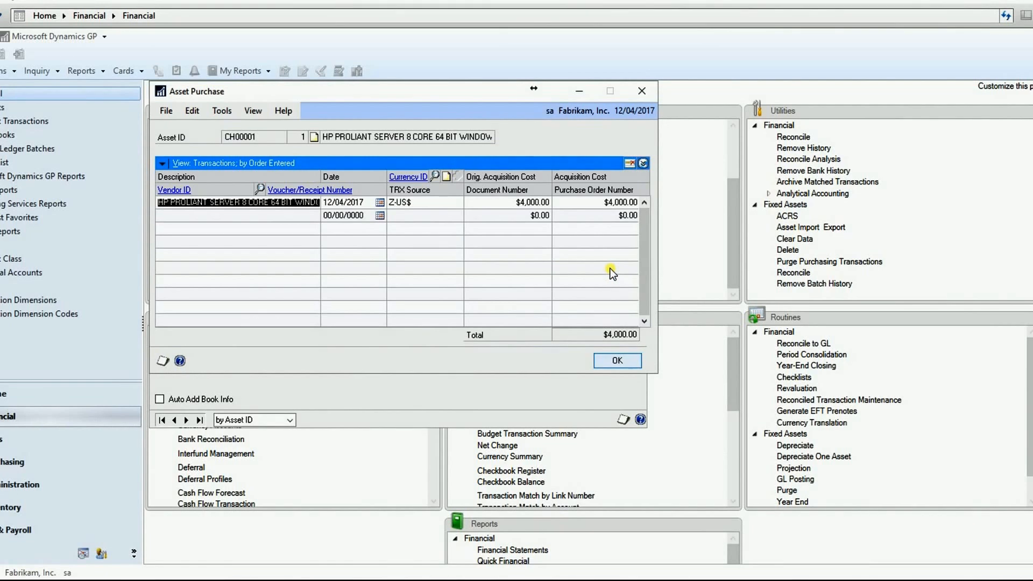
pyautogui.click(643, 163)
pyautogui.click(618, 361)
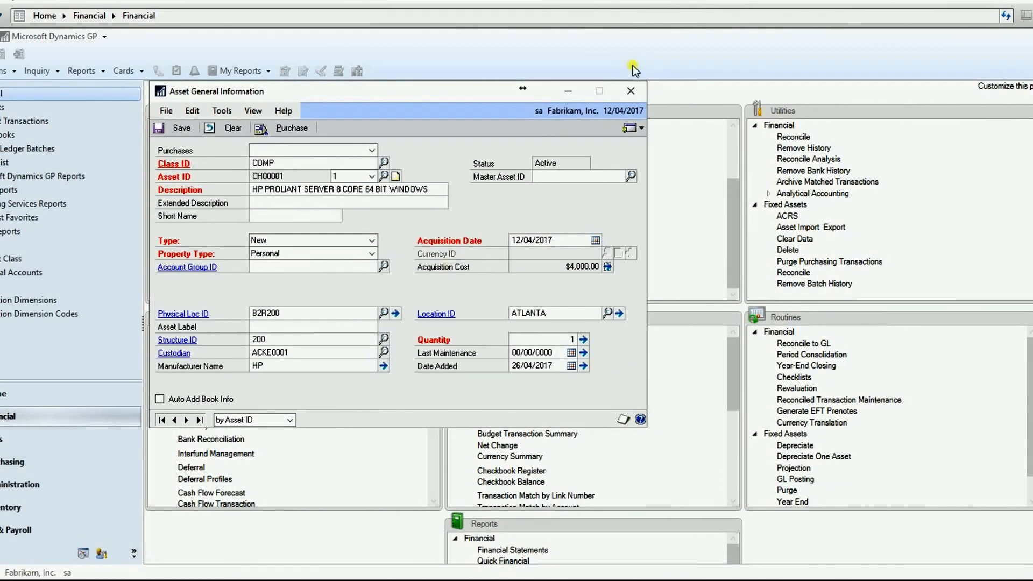
pyautogui.click(635, 90)
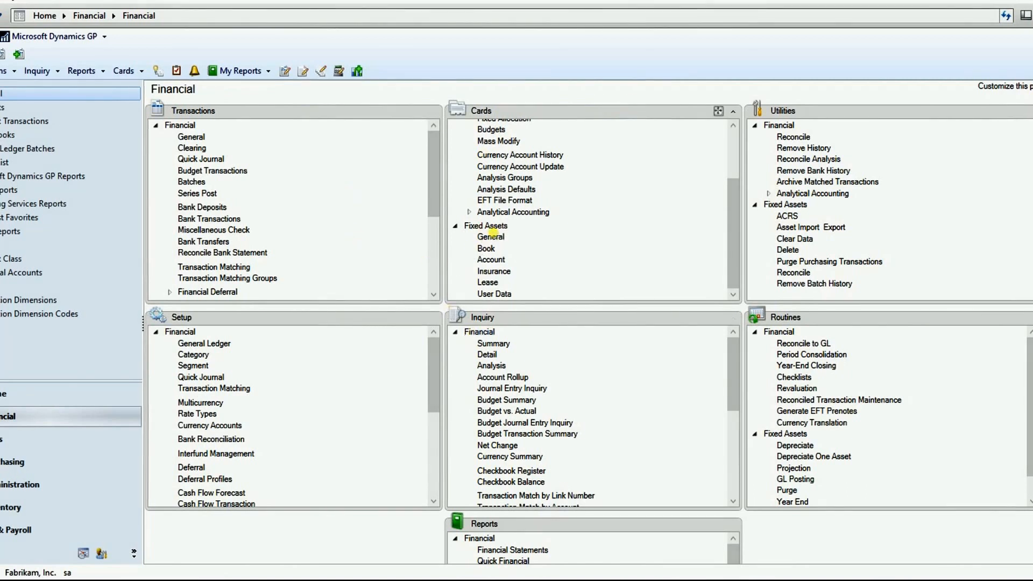
# Step: Start a new fixed asset general record and assign it the class EQPT
pyautogui.click(491, 237)
pyautogui.click(289, 168)
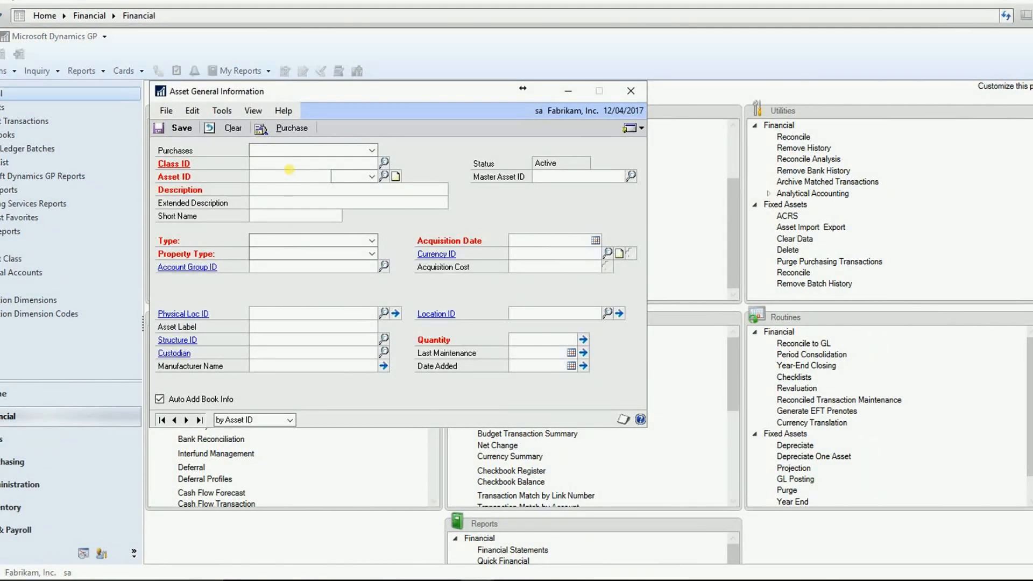
pyautogui.hotkey('ctrl', 'l')
pyautogui.doubleClick(307, 282)
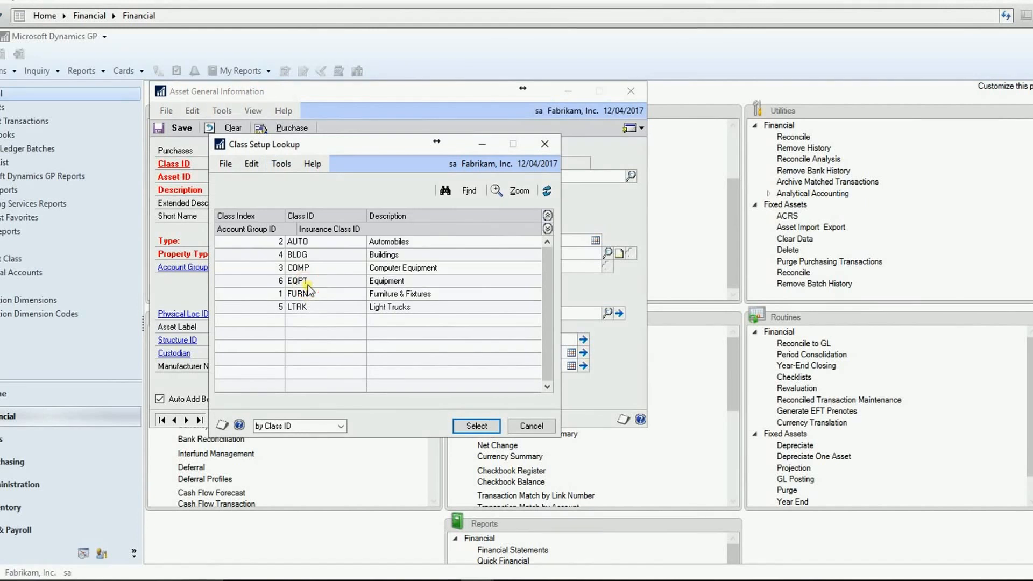
# Step: Enter the asset ID OE00001 and the description HP PRINTER DESKJET 4640 for the new asset
pyautogui.write('E')
pyautogui.press('BackSpace')
pyautogui.write('O')
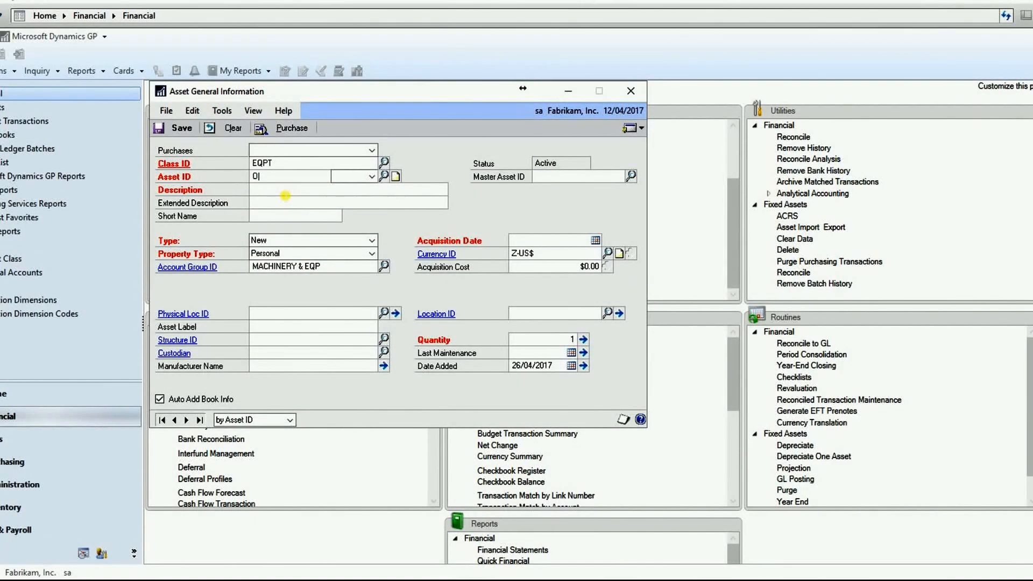
pyautogui.write('E00001')
pyautogui.click(279, 190)
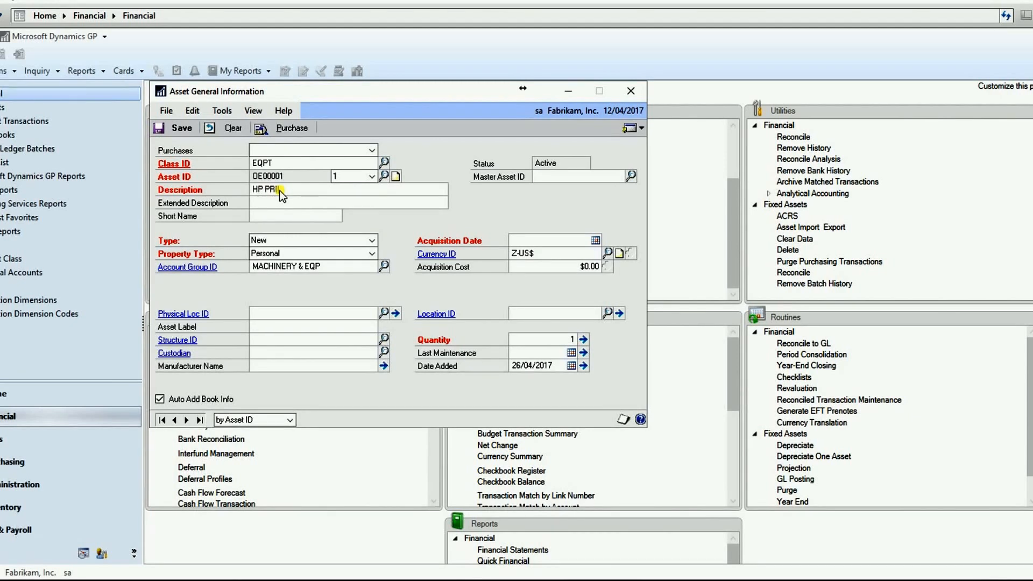
pyautogui.write('DESKJET 4640')
# Step: Link the ADVANCED0001 purchase of $12000.00 to the HP printer asset
pyautogui.click(372, 151)
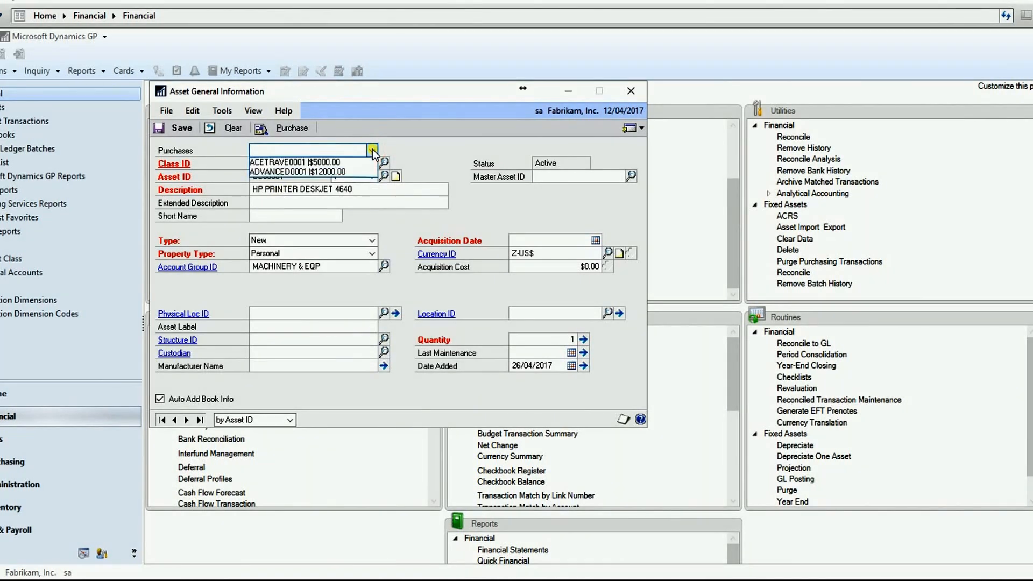
pyautogui.click(339, 172)
pyautogui.hotkey('ctrl', 'c')
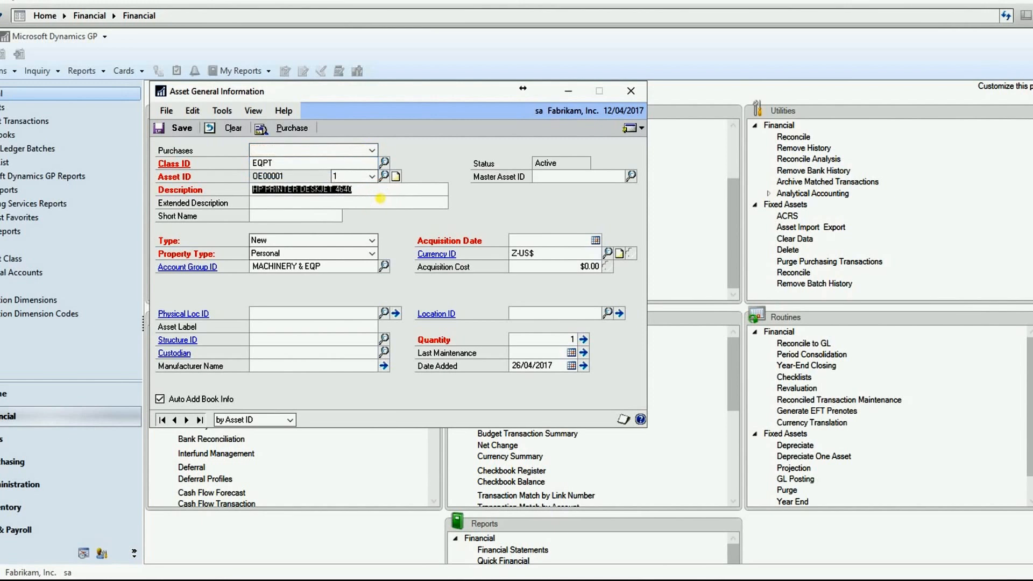
pyautogui.click(372, 150)
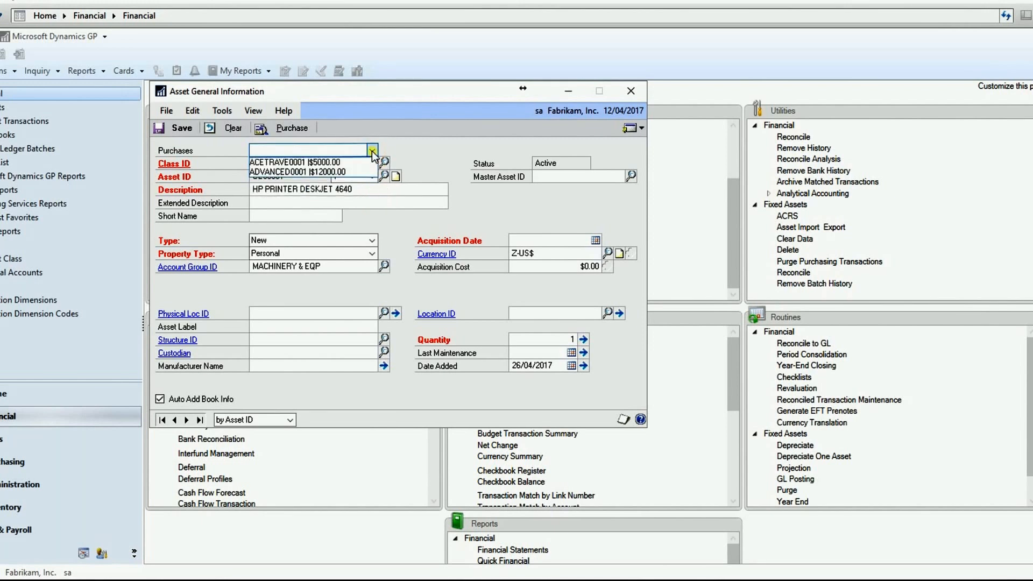
pyautogui.click(334, 173)
pyautogui.hotkey('ctrl', 'v')
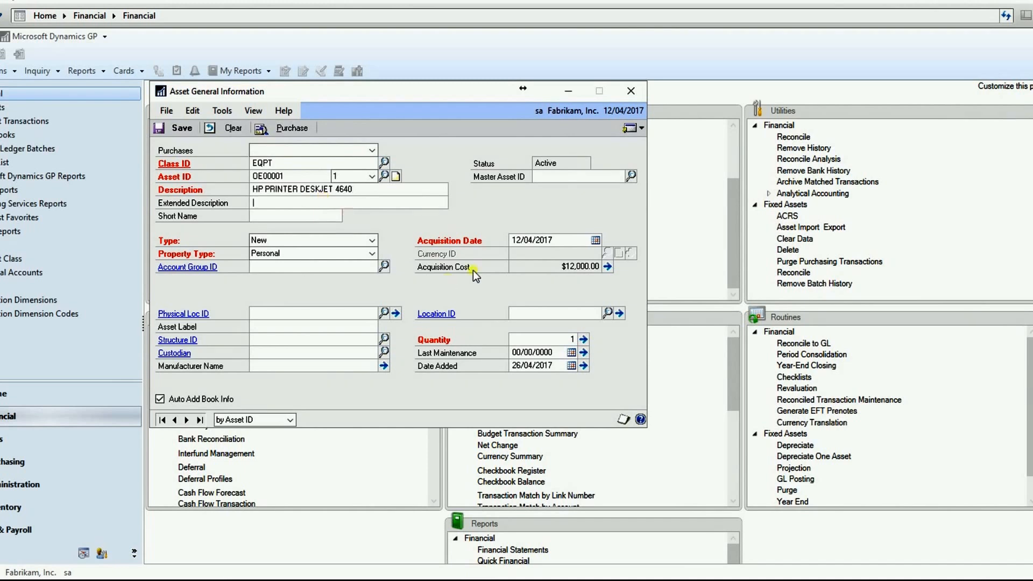
# Step: Review the purchase transaction details behind the HP printer's acquisition cost
pyautogui.click(573, 246)
pyautogui.click(607, 267)
pyautogui.click(645, 164)
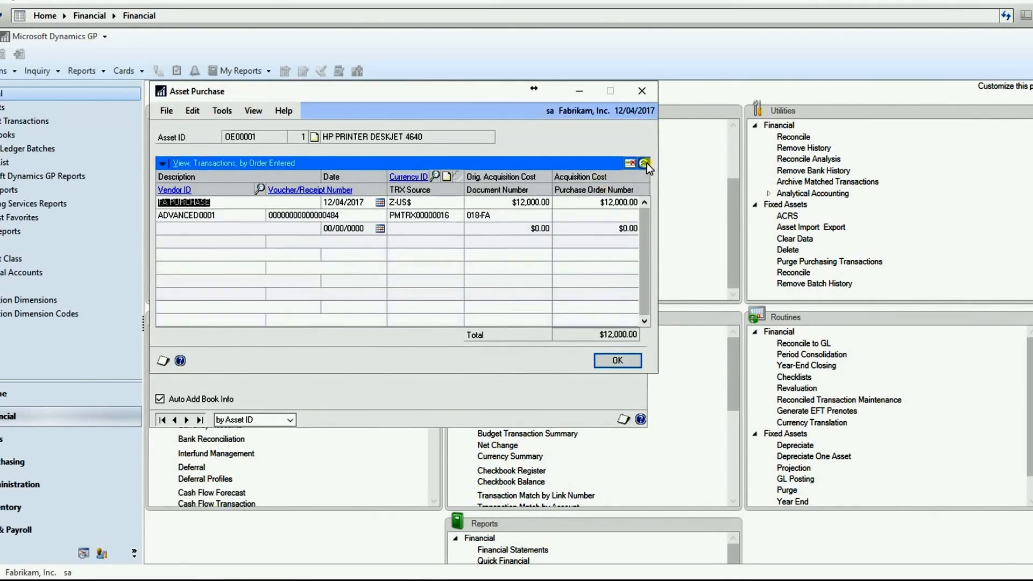
pyautogui.click(618, 360)
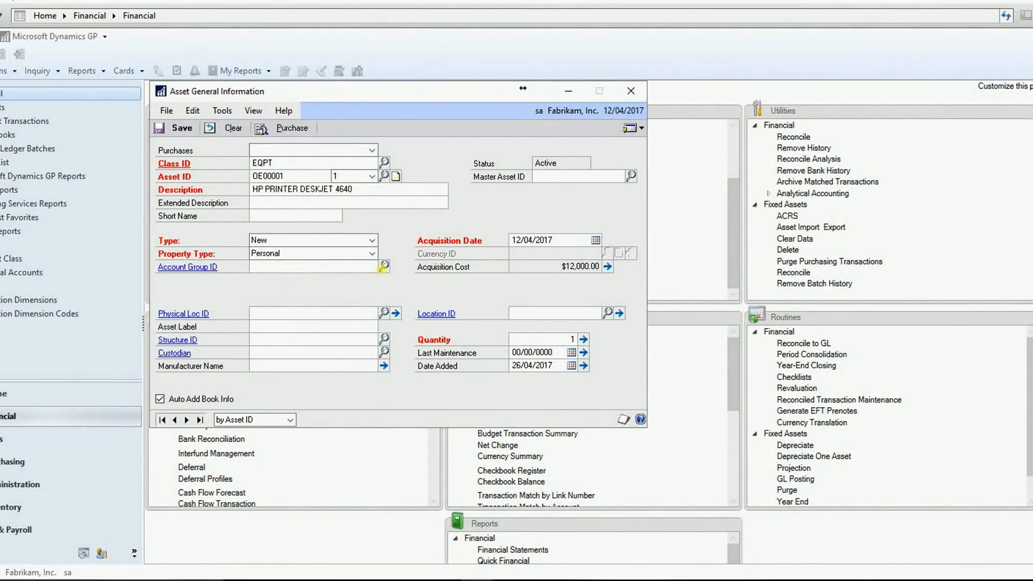
# Step: Assign the account group MACHINERY & EQP to the HP printer asset and save the record
pyautogui.click(383, 266)
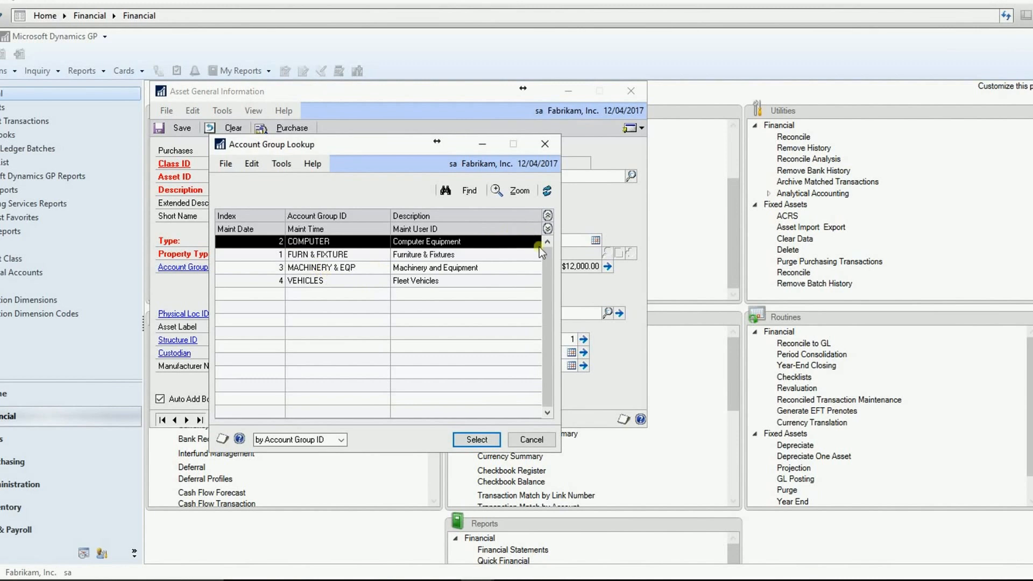
pyautogui.doubleClick(398, 268)
pyautogui.press('Tab')
pyautogui.click(169, 129)
# Step: Review the accounts assigned to asset OE00001, including its clearing account, and close the account record
pyautogui.click(624, 132)
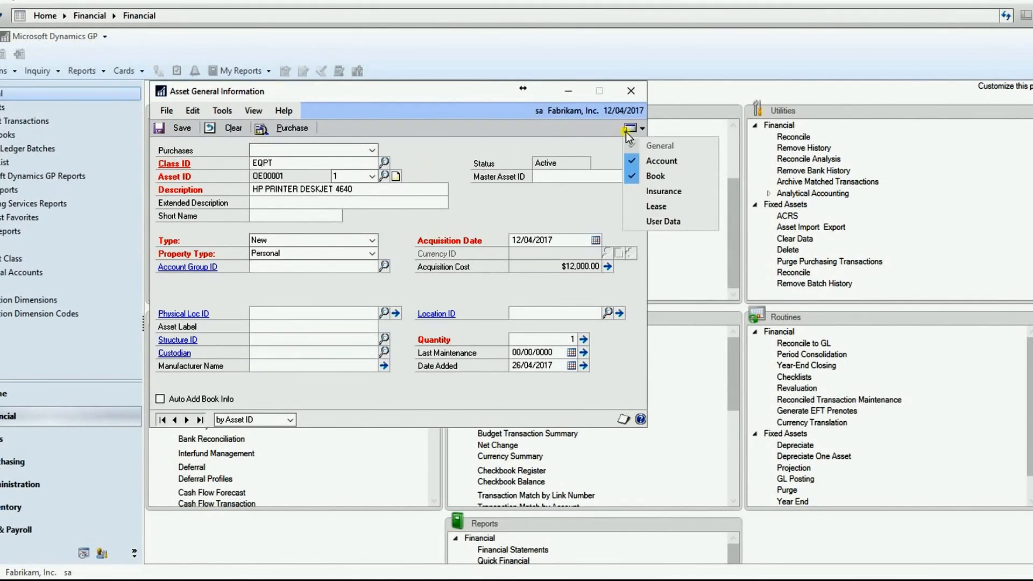
pyautogui.click(646, 160)
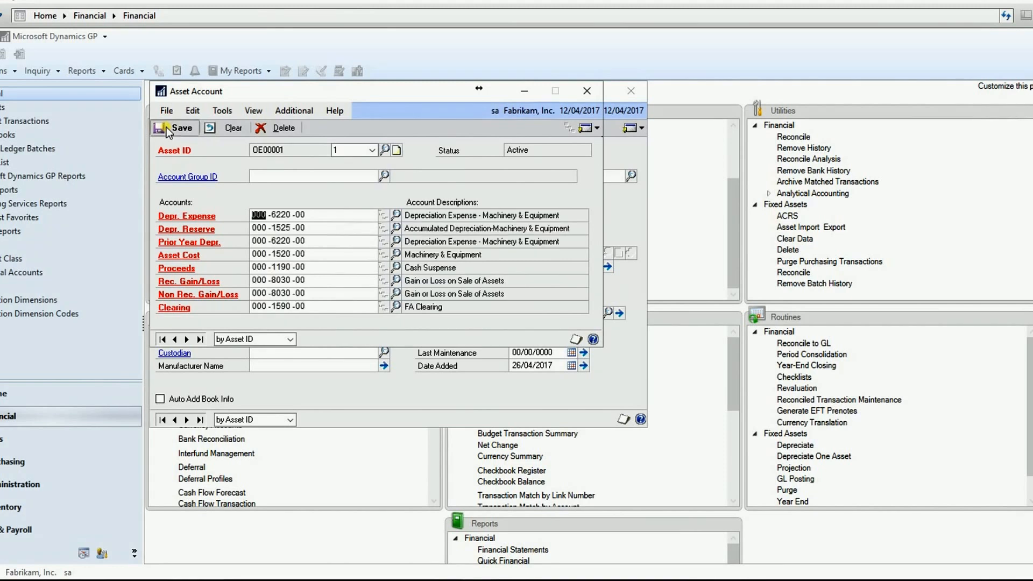
pyautogui.click(587, 90)
# Step: Open the HP printer's asset book record for the AMT book
pyautogui.click(633, 128)
pyautogui.click(657, 178)
pyautogui.click(372, 163)
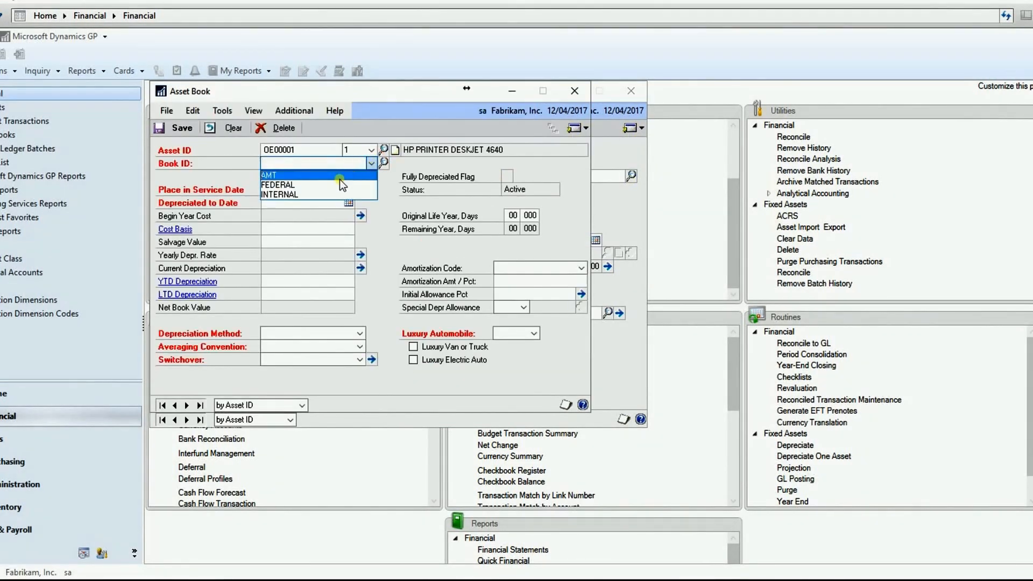
pyautogui.click(327, 178)
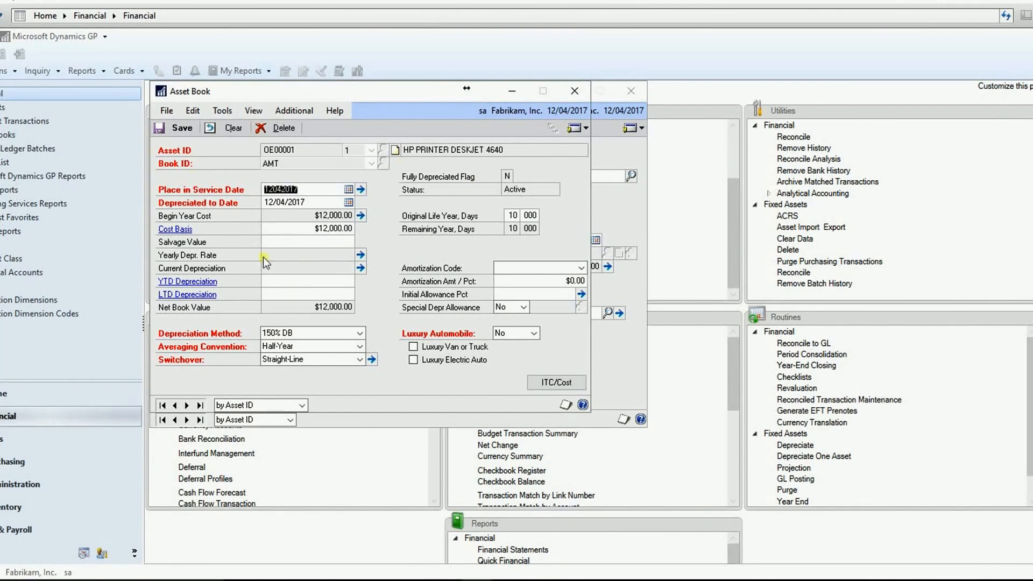
# Step: Set the AMT book's depreciation method to Straight-Line Orig Life, averaging convention to Full Month and switchover to No Switch
pyautogui.click(343, 333)
pyautogui.scroll(-1, 342, 333)
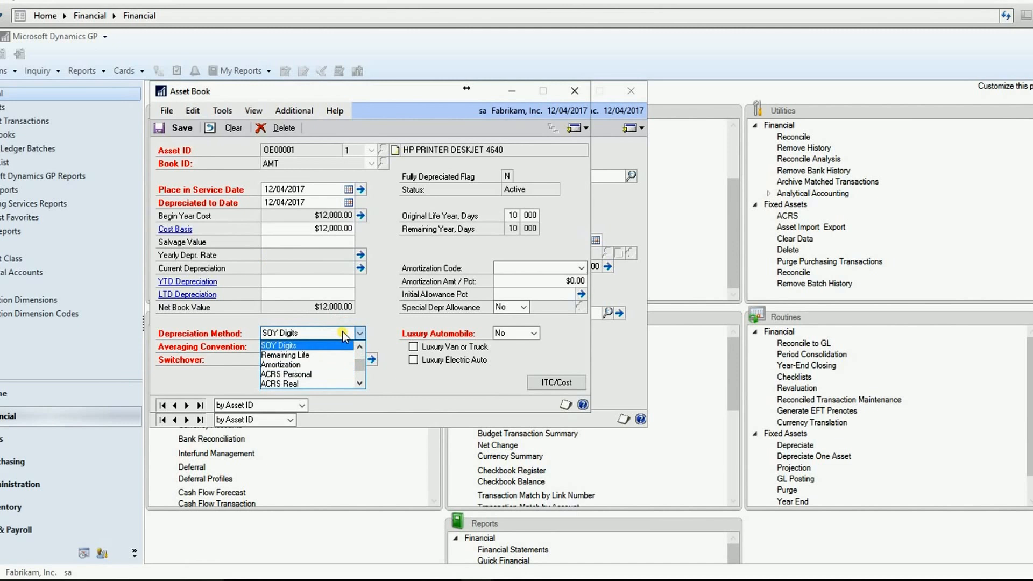
pyautogui.moveTo(360, 365); pyautogui.dragTo(358, 349)
pyautogui.click(331, 345)
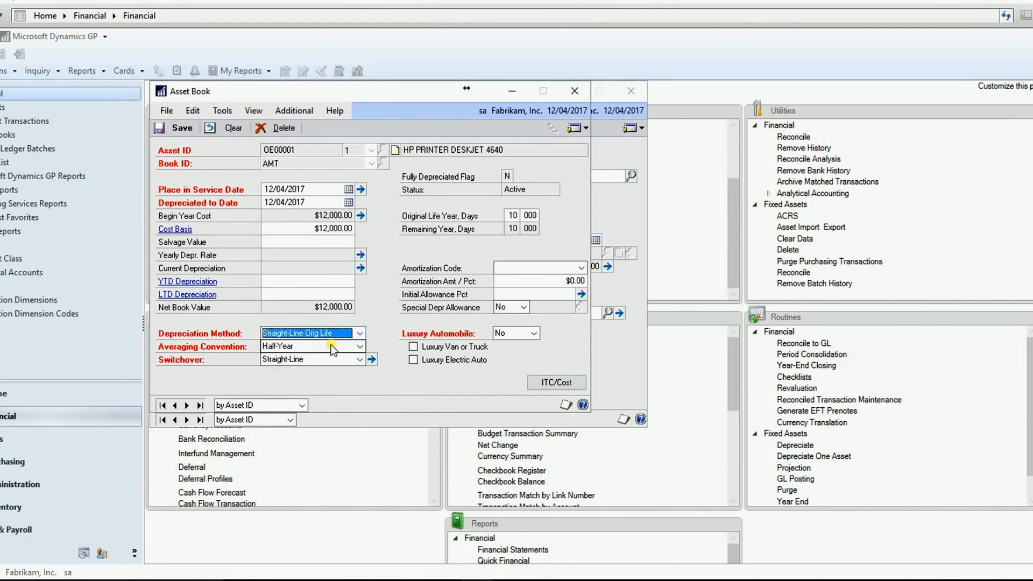
pyautogui.click(327, 345)
pyautogui.scroll(-8, 359, 372)
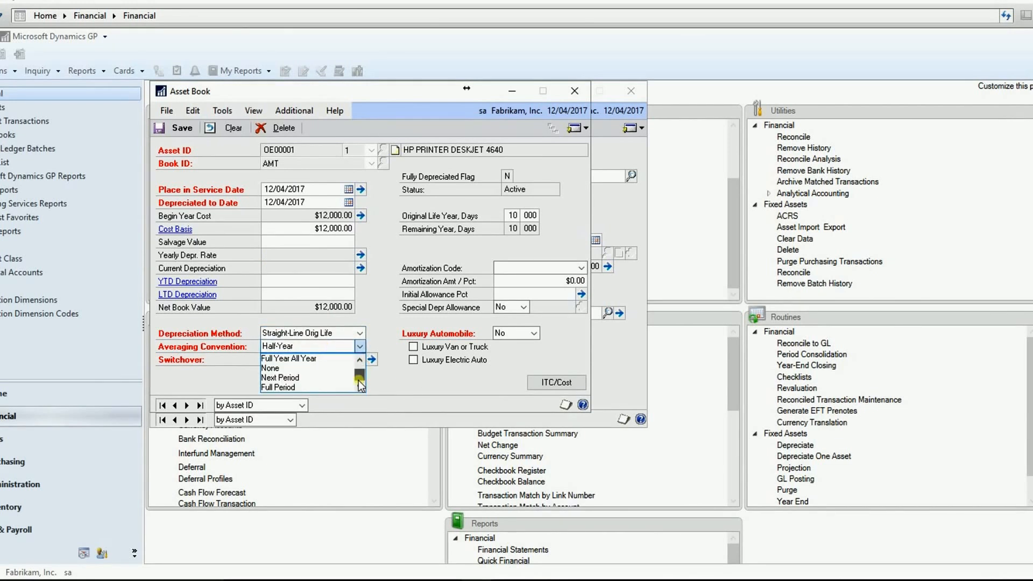
pyautogui.scroll(5, 359, 355)
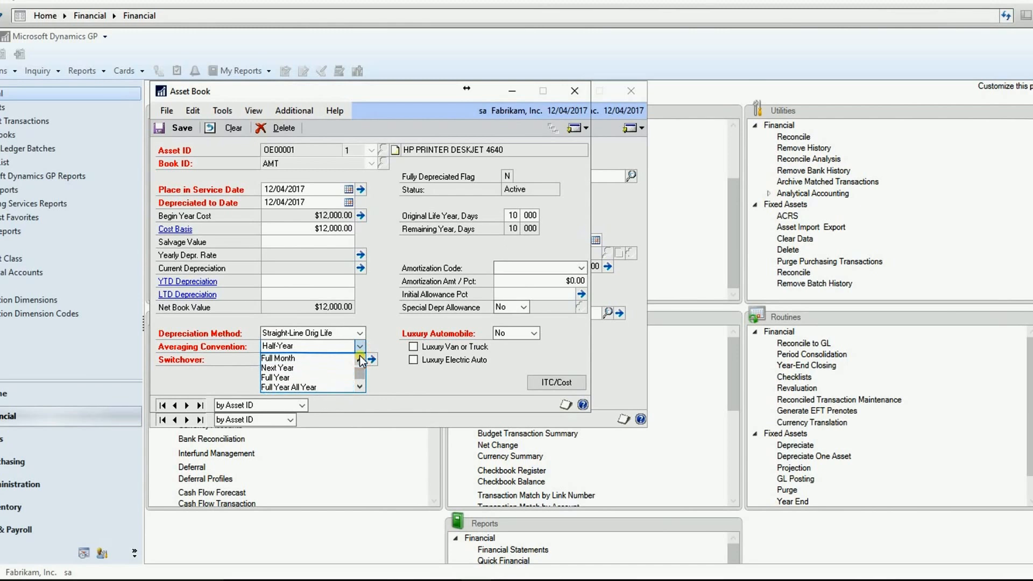
pyautogui.click(331, 358)
pyautogui.click(331, 360)
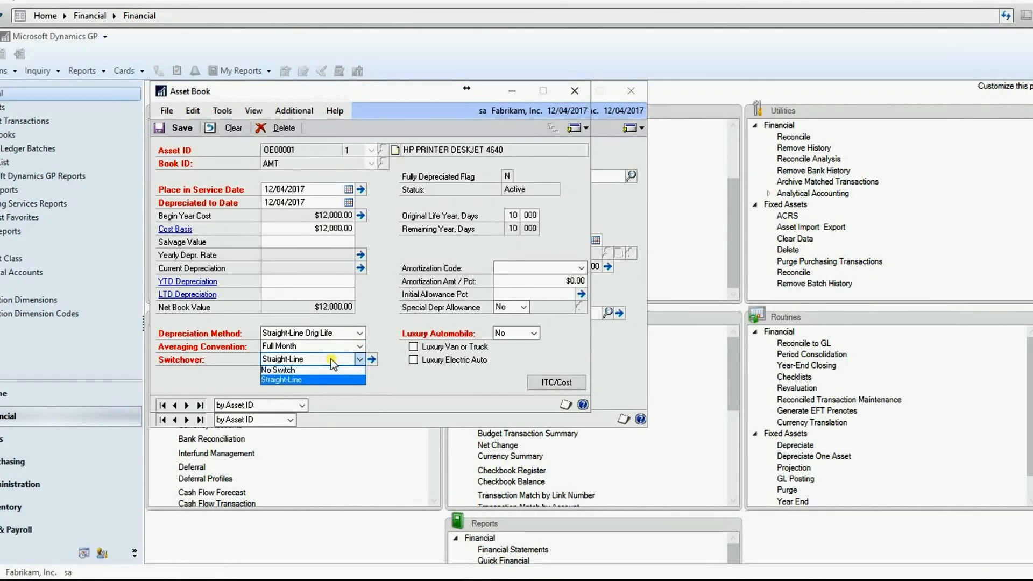
pyautogui.click(312, 374)
# Step: Save the HP printer's AMT book and accept the recalculation of its depreciation values
pyautogui.click(186, 132)
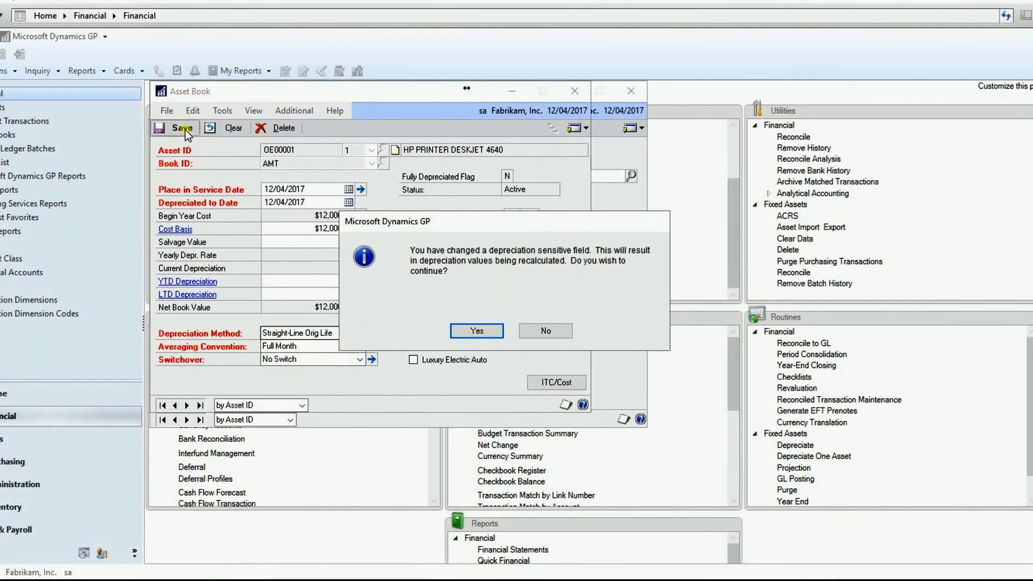
pyautogui.click(477, 332)
pyautogui.click(598, 331)
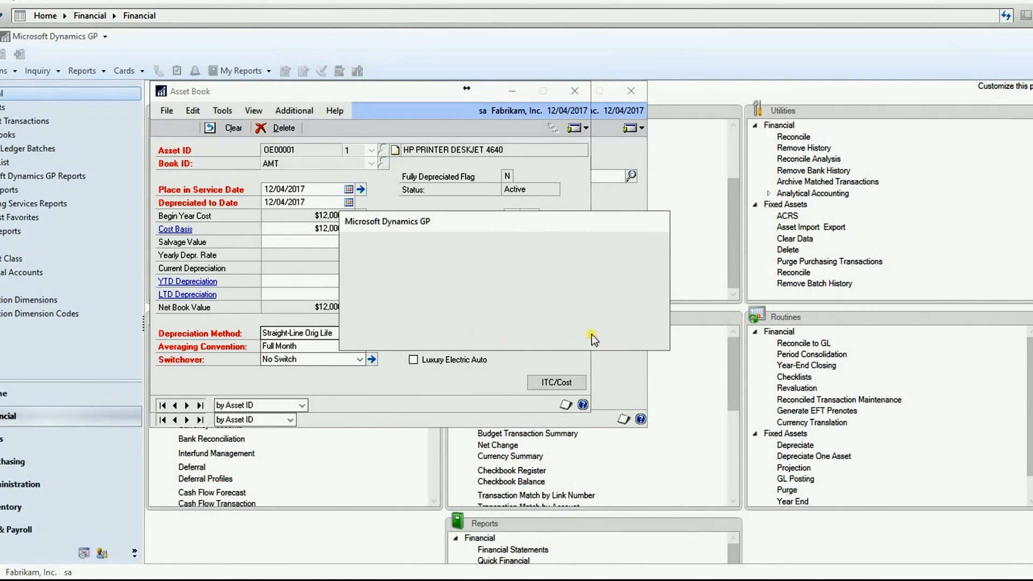
# Step: Examine the breakdown of the AMT book's yearly depreciation rate, and close the book and general information
pyautogui.click(361, 254)
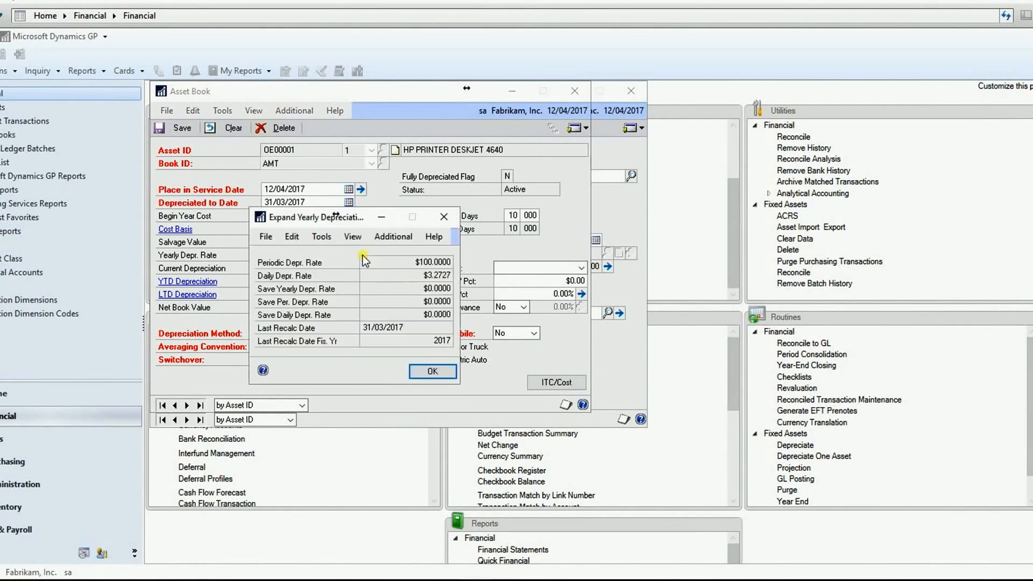
pyautogui.click(433, 372)
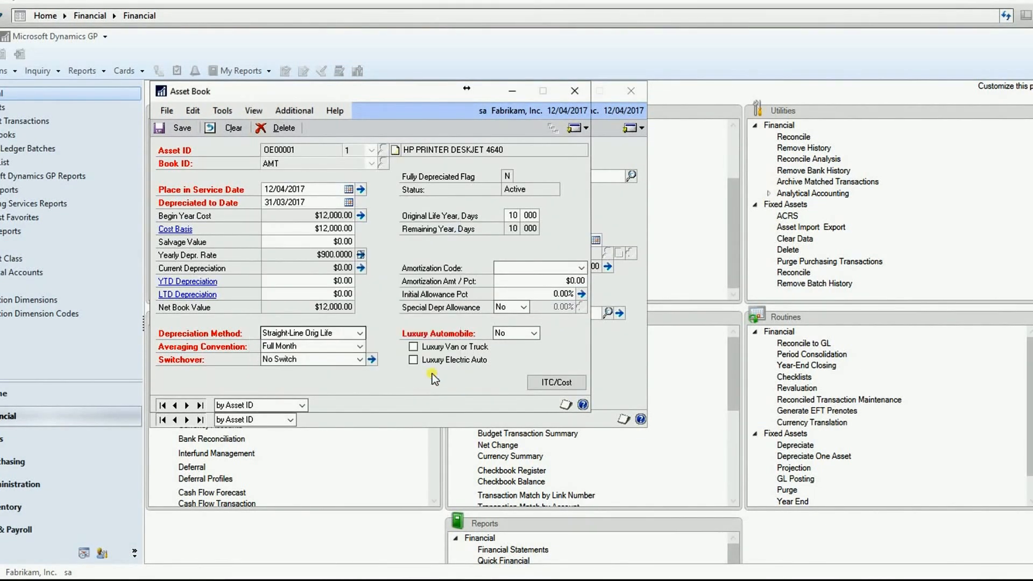
pyautogui.click(574, 91)
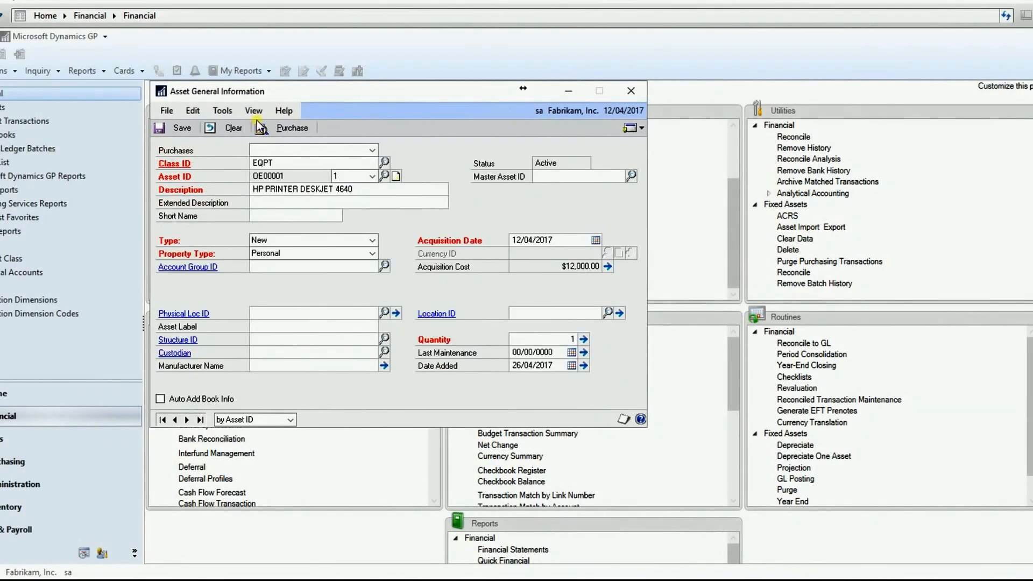
pyautogui.click(628, 94)
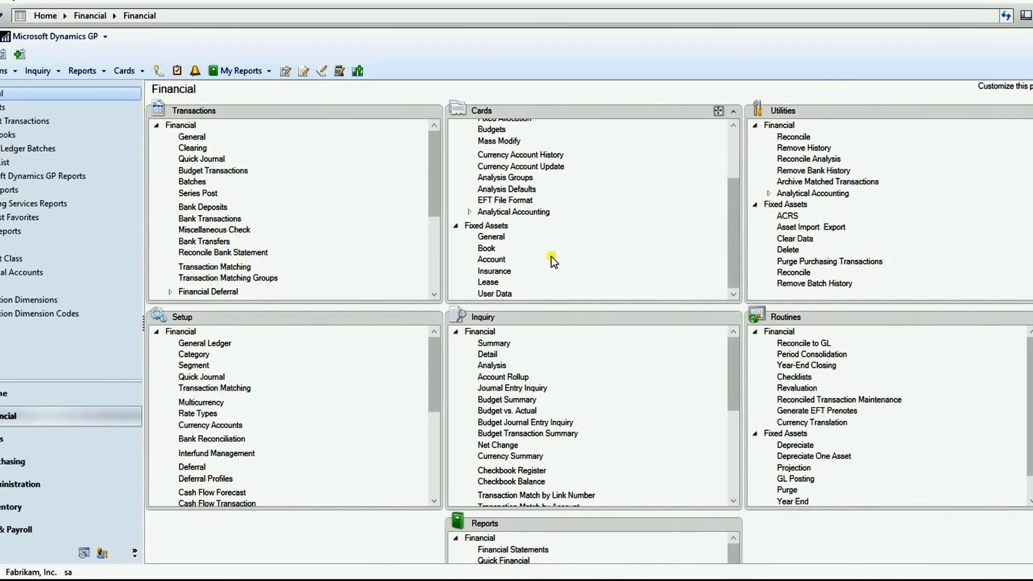
# Step: Check which purchases are still available in a new asset general record, and close it without choosing one
pyautogui.click(503, 238)
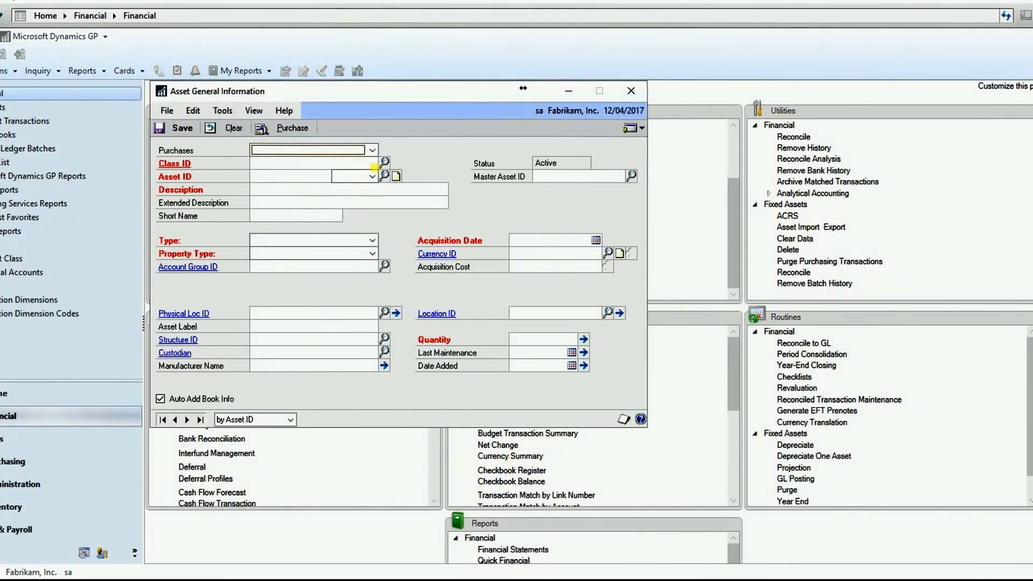
pyautogui.click(373, 150)
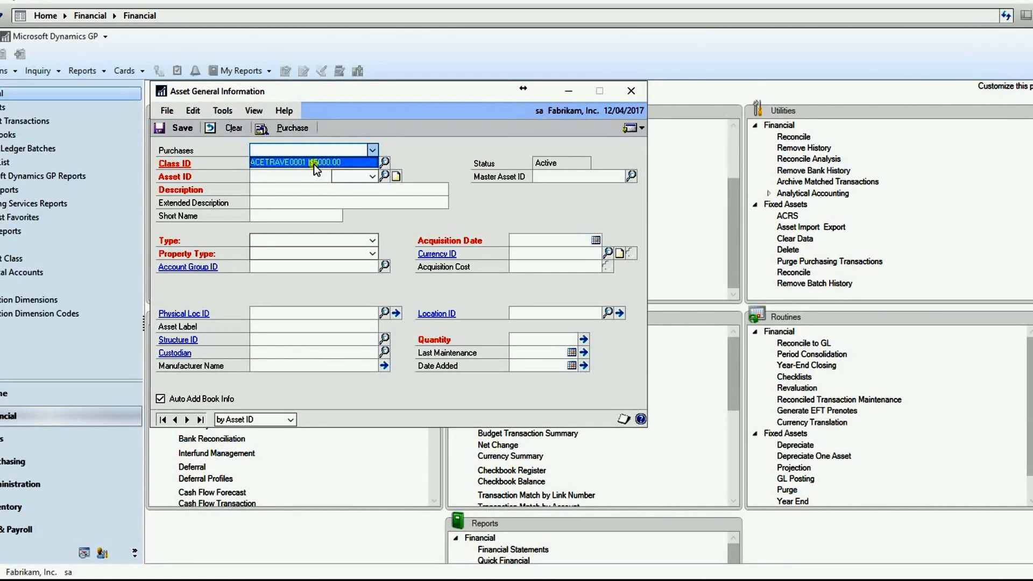
pyautogui.click(419, 150)
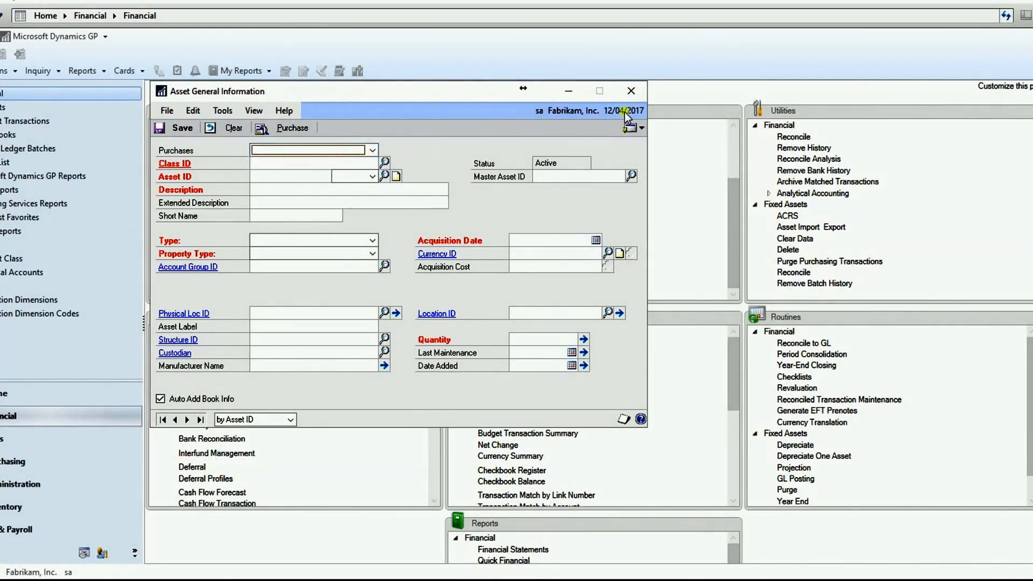
pyautogui.click(634, 92)
# Step: Review the Delete Purchasing Transactions Immediately option in the Fixed Assets company setup and close the setup
pyautogui.moveTo(439, 370); pyautogui.dragTo(438, 435)
pyautogui.click(197, 428)
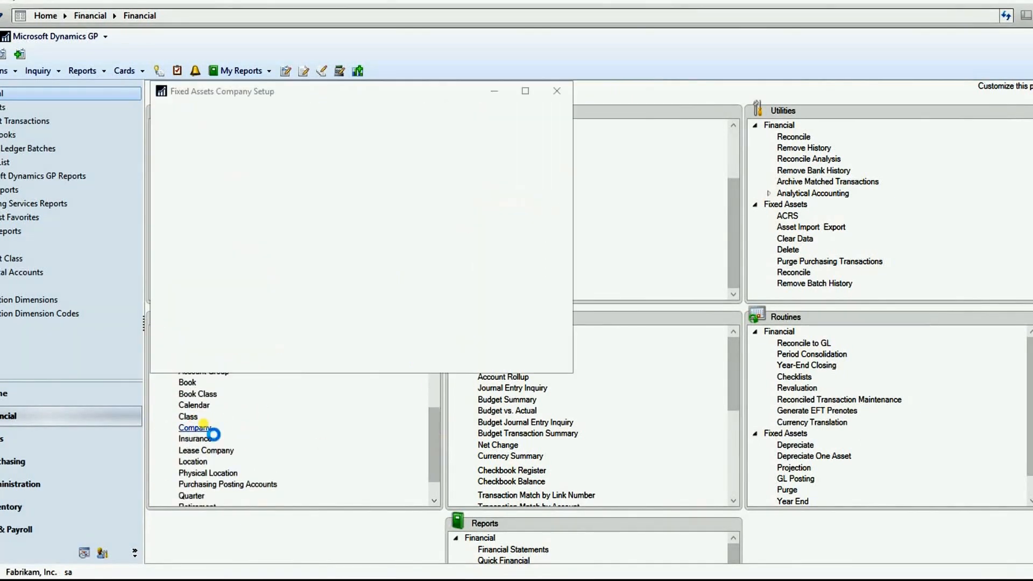
pyautogui.click(426, 282)
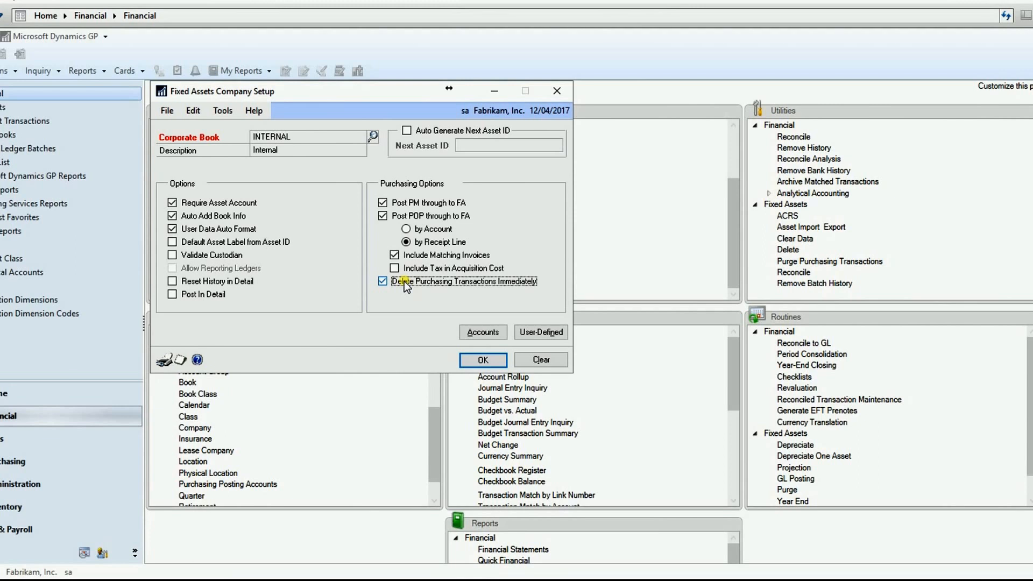
pyautogui.click(483, 359)
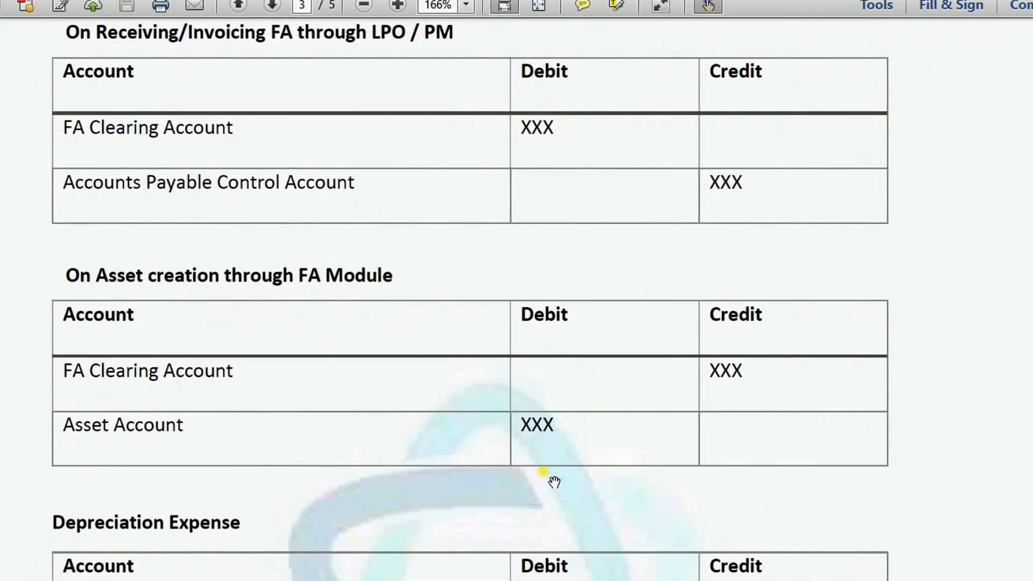
# Step: Look over the procedures chart on page 5 of the training PDF, and switch to Microsoft Dynamics GP's Fixed Assets depreciation routines
pyautogui.scroll(-20, 554, 481)
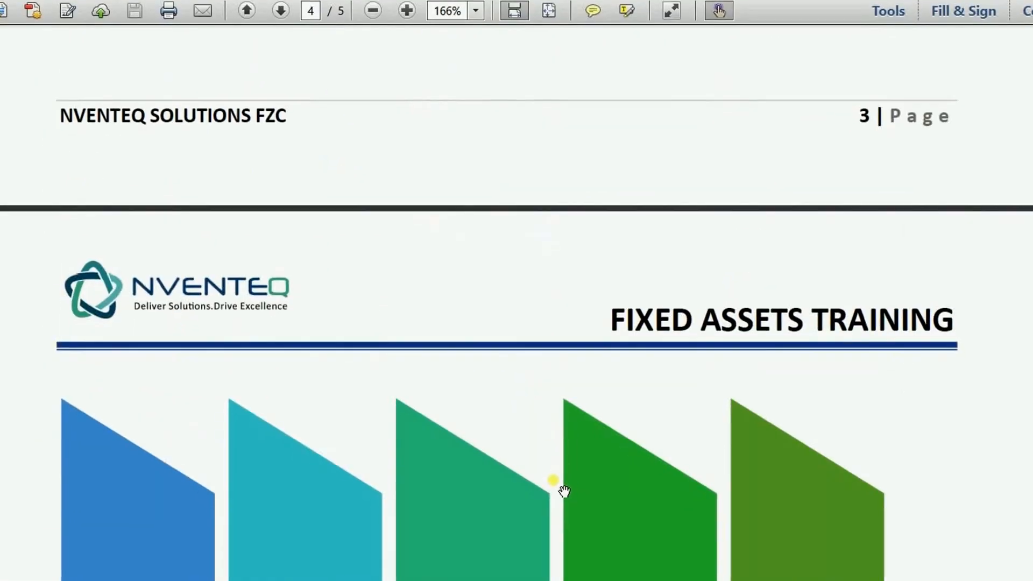
pyautogui.scroll(-5, 527, 499)
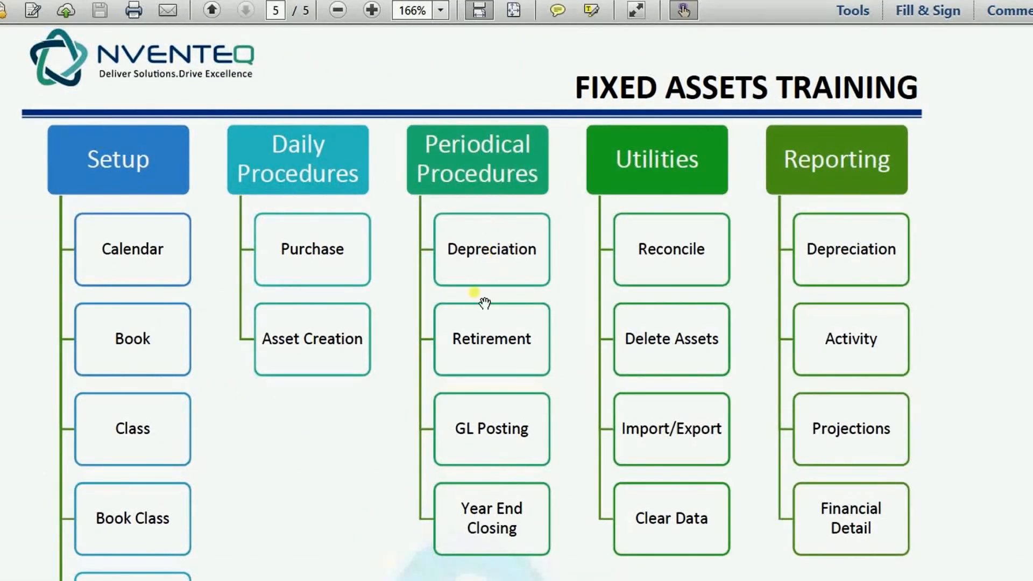
pyautogui.moveTo(440, 580)
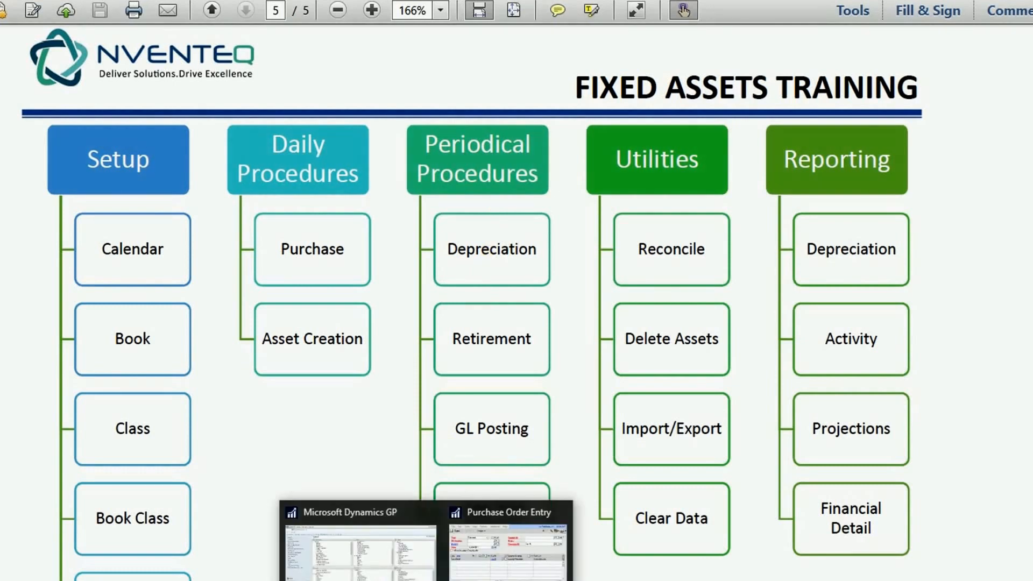
pyautogui.click(517, 543)
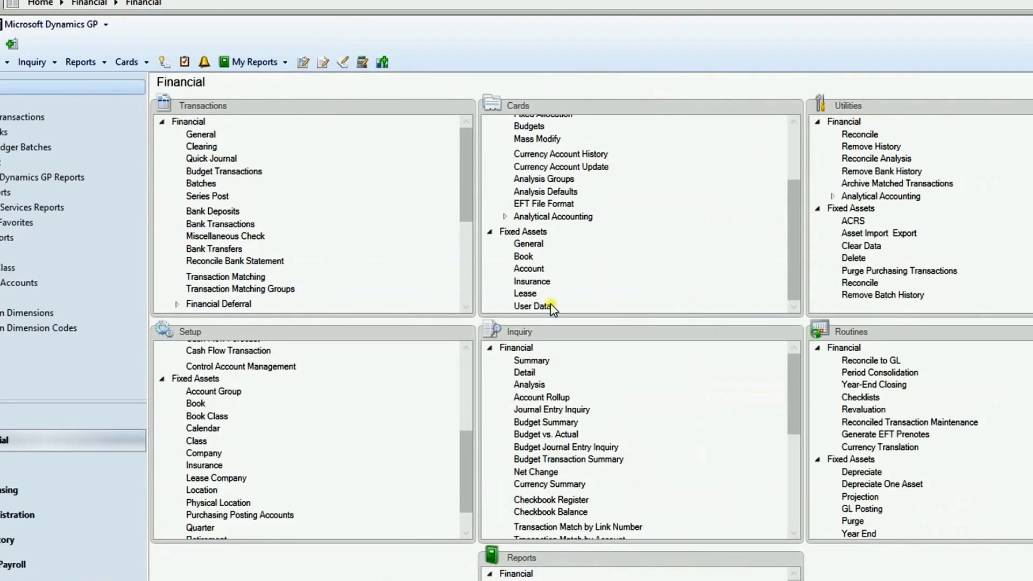
pyautogui.click(99, 431)
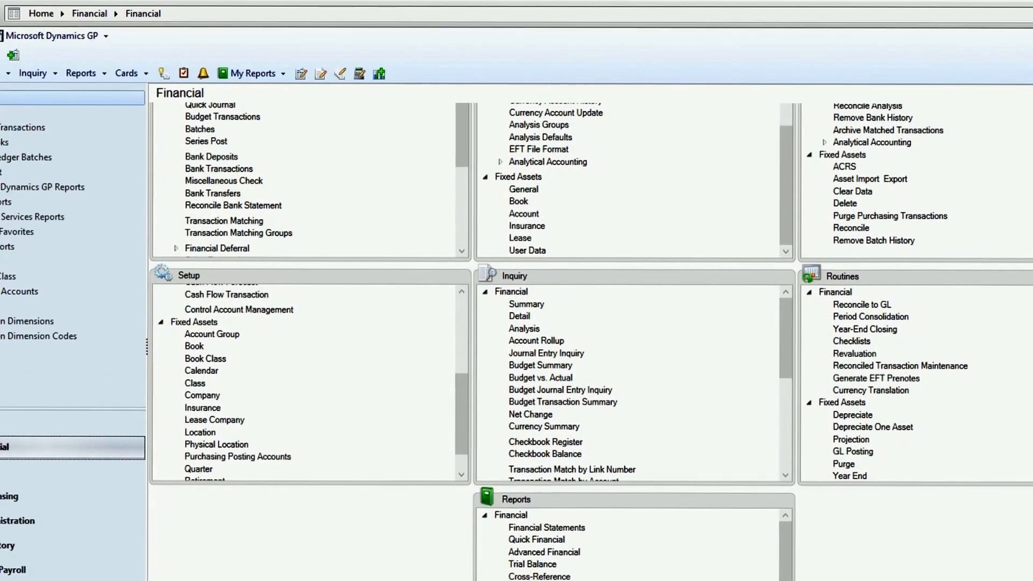
pyautogui.scroll(-1, 797, 366)
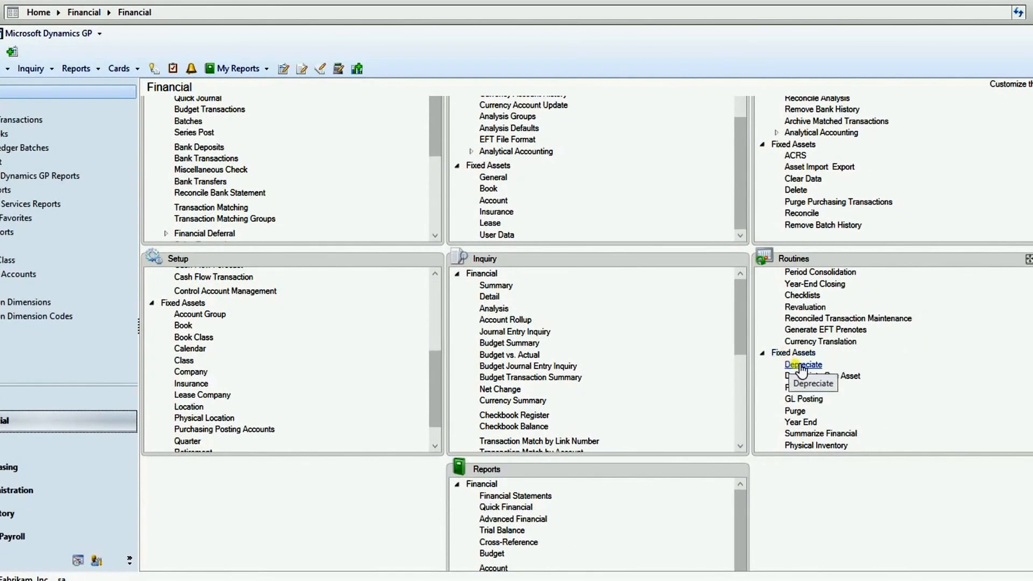
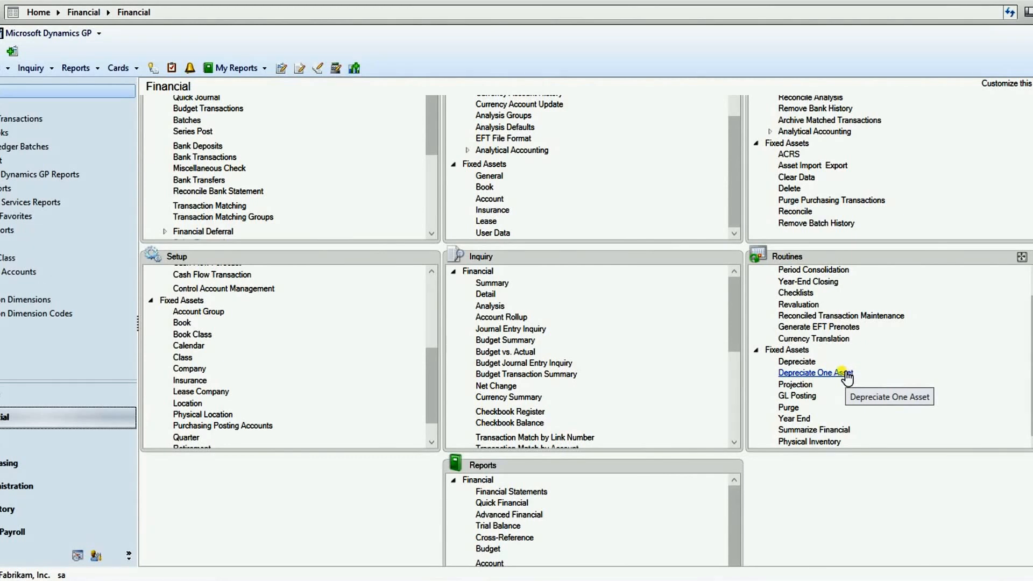
# Step: Review the single-asset depreciation window and the Depreciation Process Information options, and close both without depreciating
pyautogui.click(848, 372)
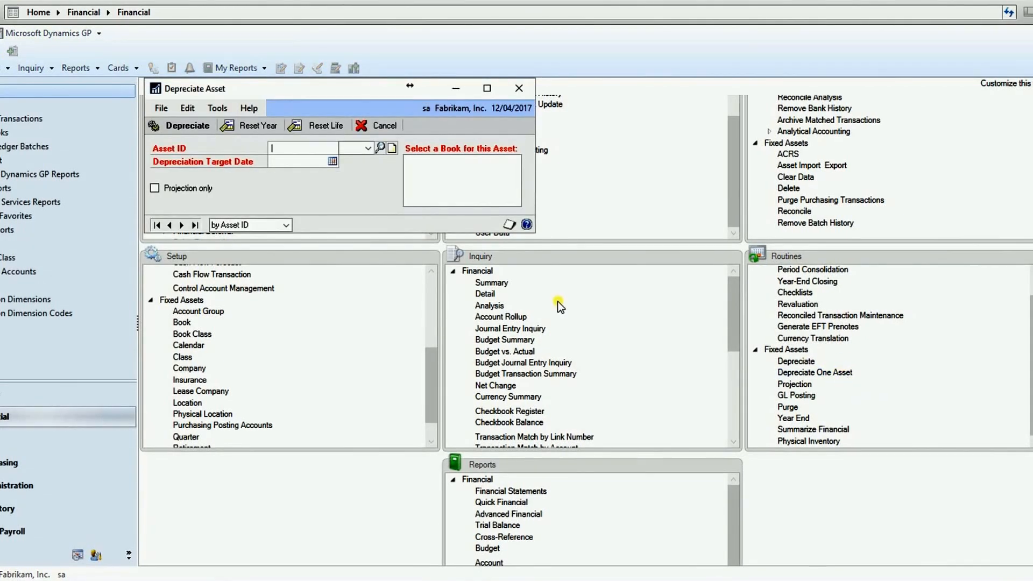
pyautogui.click(520, 89)
pyautogui.click(791, 362)
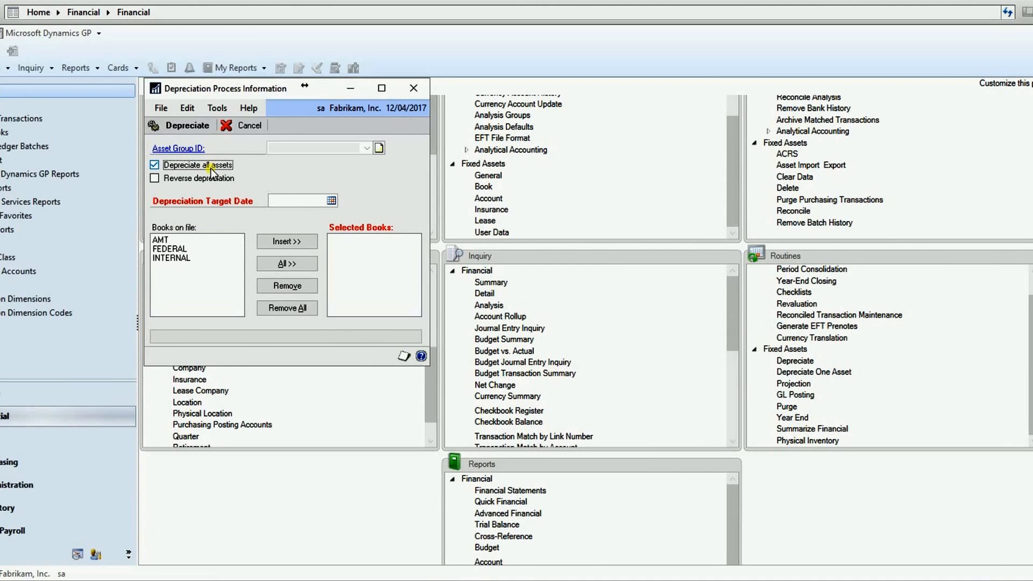
pyautogui.click(305, 201)
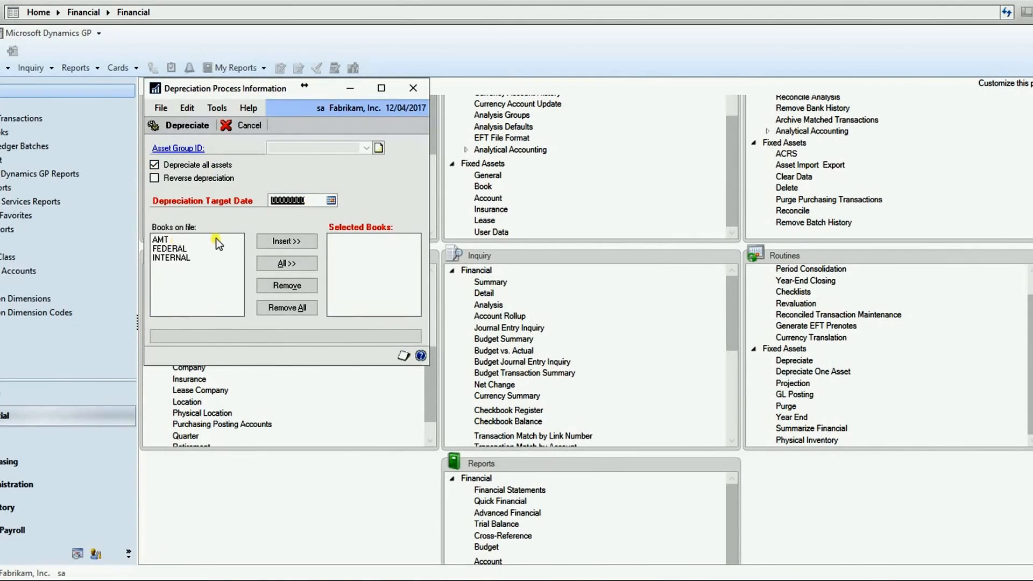
pyautogui.click(424, 88)
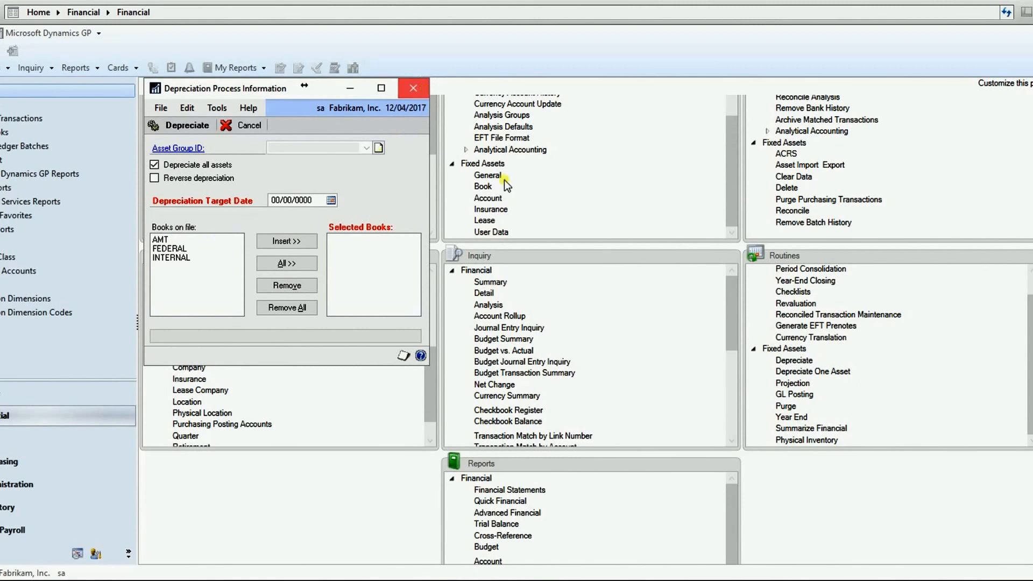
# Step: Start depreciating one asset and search the asset lookup for IDs beginning with OE
pyautogui.click(800, 372)
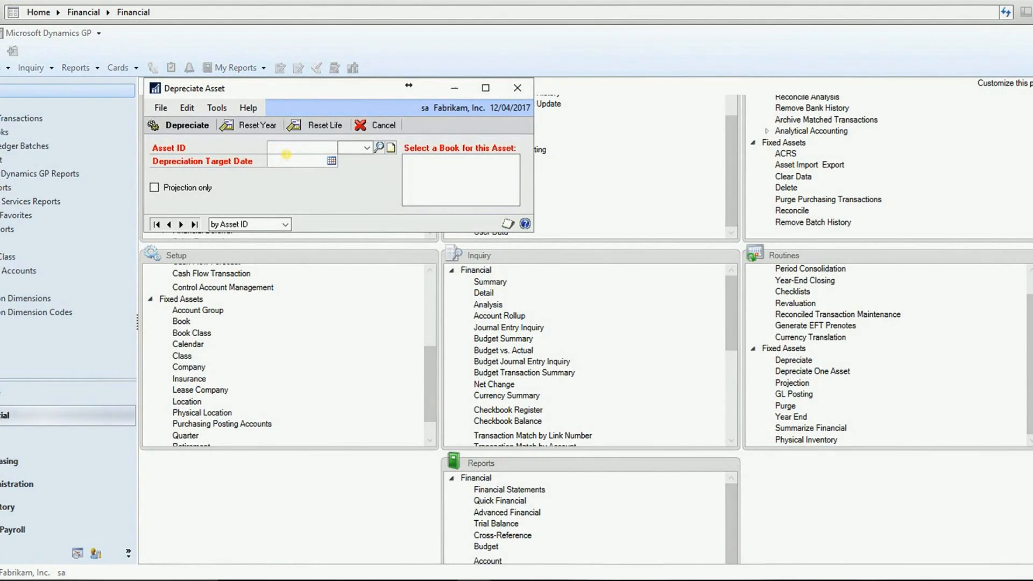
pyautogui.hotkey('ctrl', 'l')
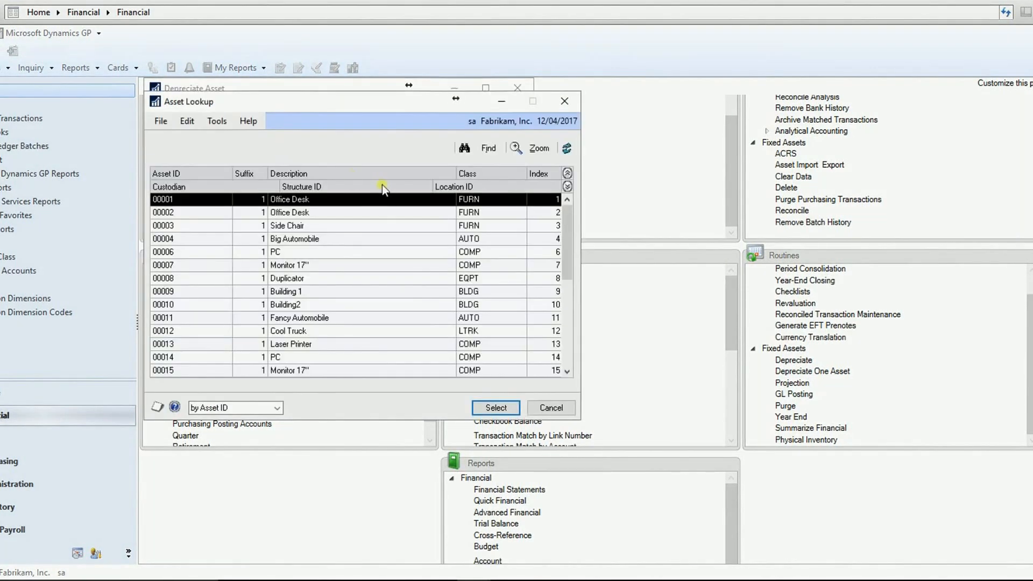
pyautogui.click(488, 152)
pyautogui.click(478, 286)
pyautogui.click(479, 274)
pyautogui.write('OE')
pyautogui.click(502, 311)
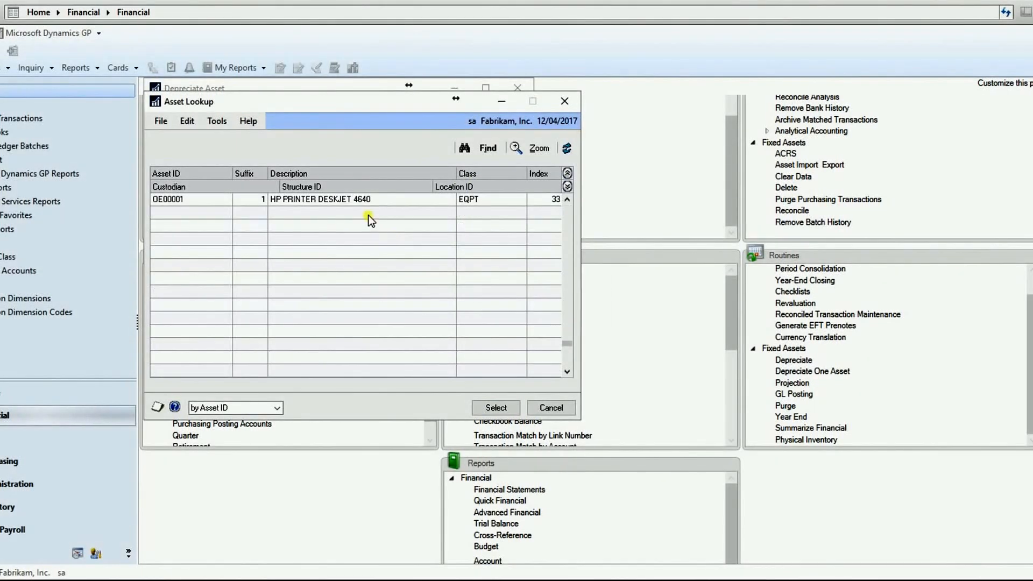
# Step: Choose the HP ProLiant server, CH00001, as the asset to depreciate
pyautogui.click(567, 200)
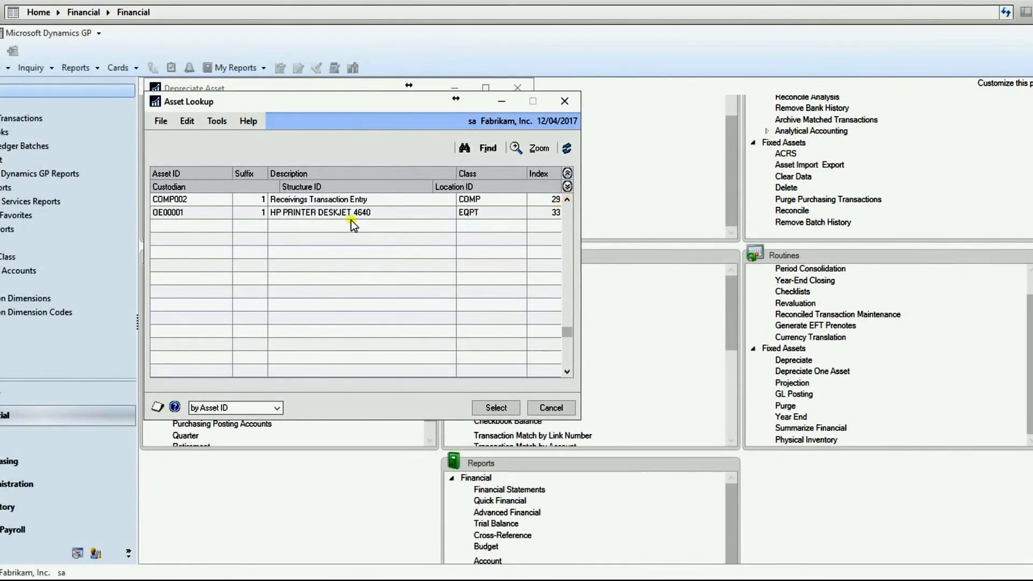
pyautogui.click(567, 200)
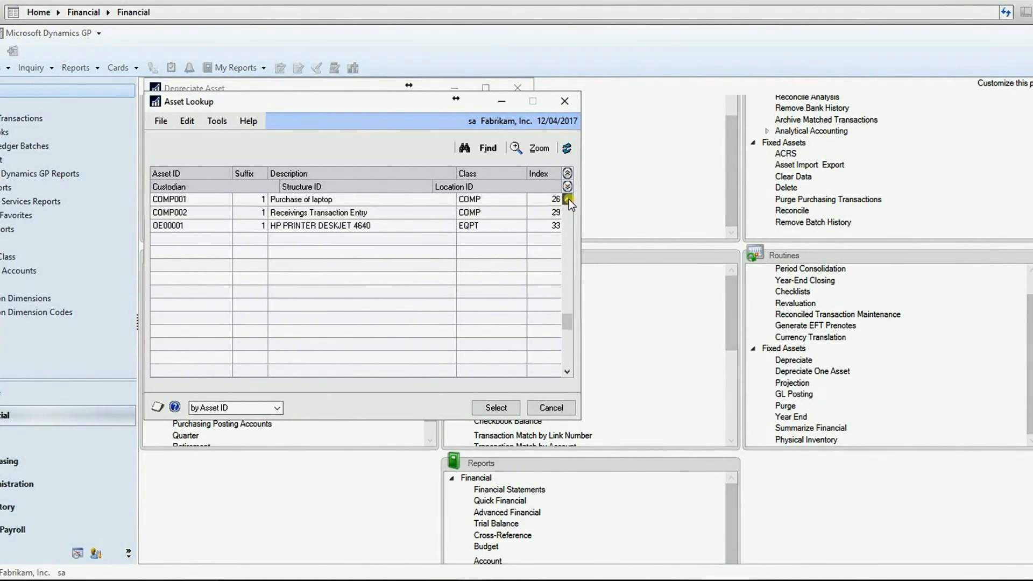
pyautogui.click(568, 200)
pyautogui.click(567, 200)
pyautogui.click(568, 200)
pyautogui.click(305, 214)
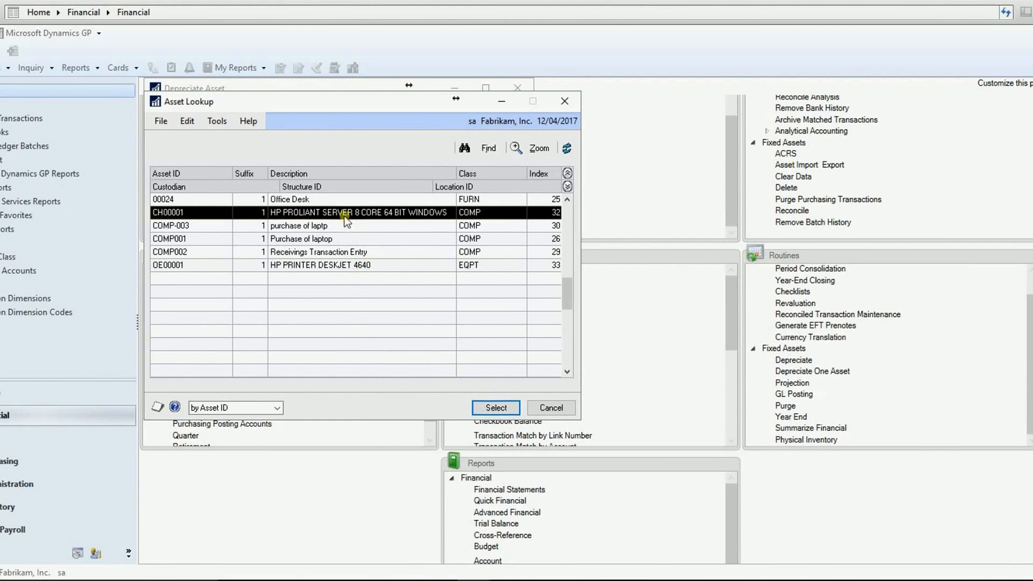
pyautogui.click(489, 408)
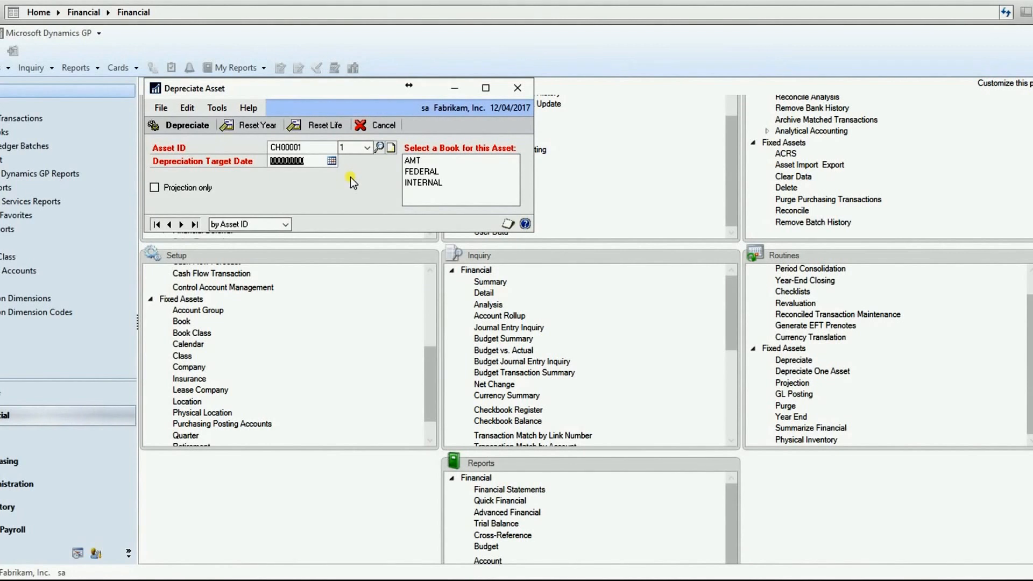
# Step: Try to depreciate the server's AMT book with a target date of 30/04/2017, and dismiss the message
pyautogui.write('30/04/2017')
pyautogui.press('Tab')
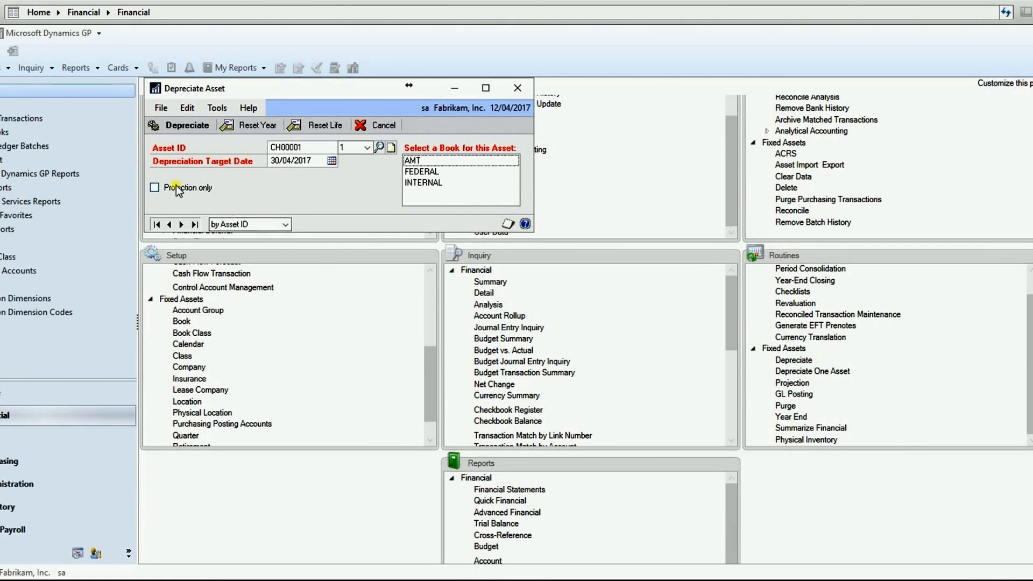
pyautogui.click(425, 161)
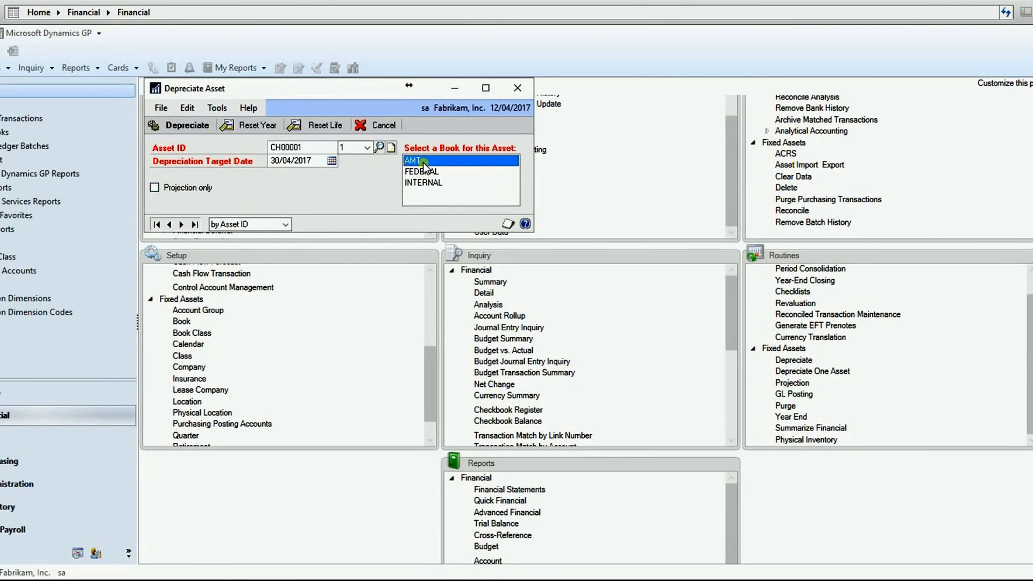
pyautogui.click(182, 126)
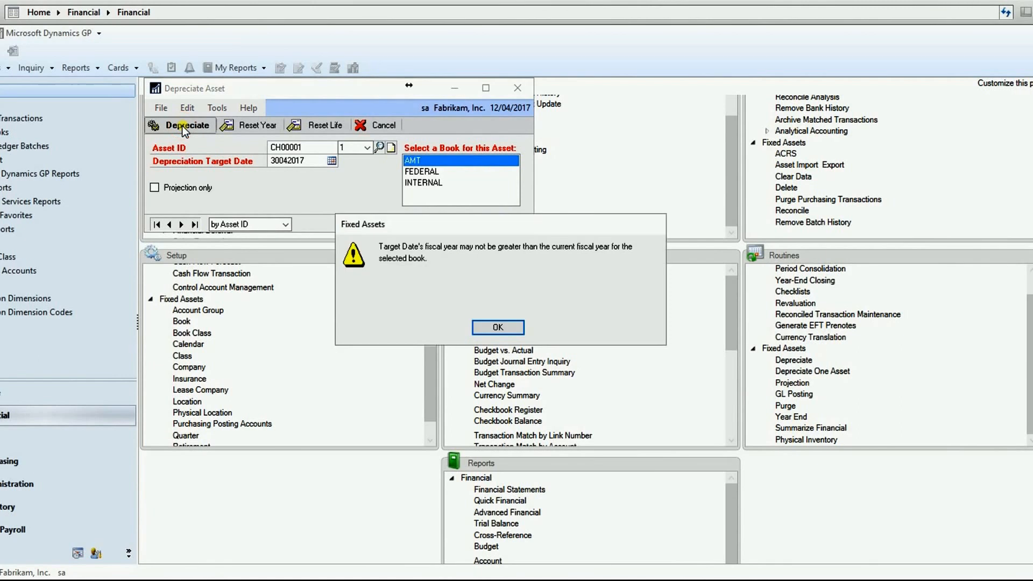
pyautogui.click(498, 328)
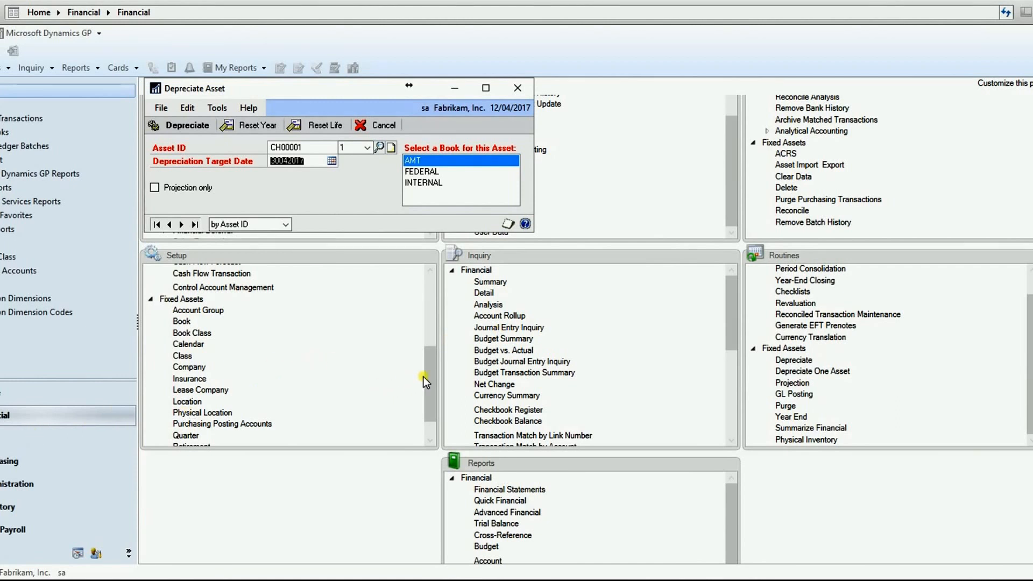
# Step: Look up the AMT book in the Fixed Assets book setup and check its current fiscal year
pyautogui.click(182, 321)
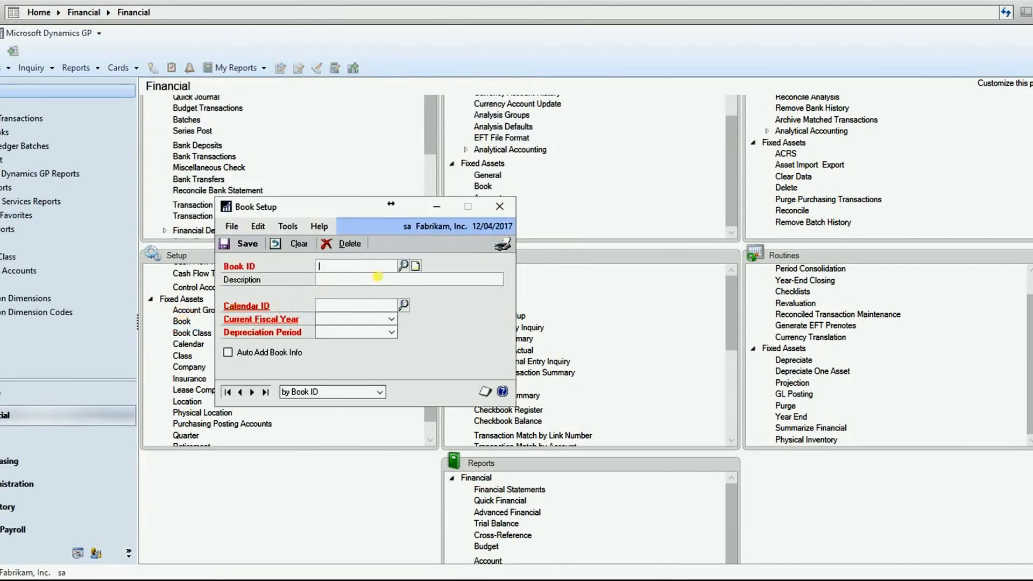
pyautogui.write('AMT')
pyautogui.press('Tab')
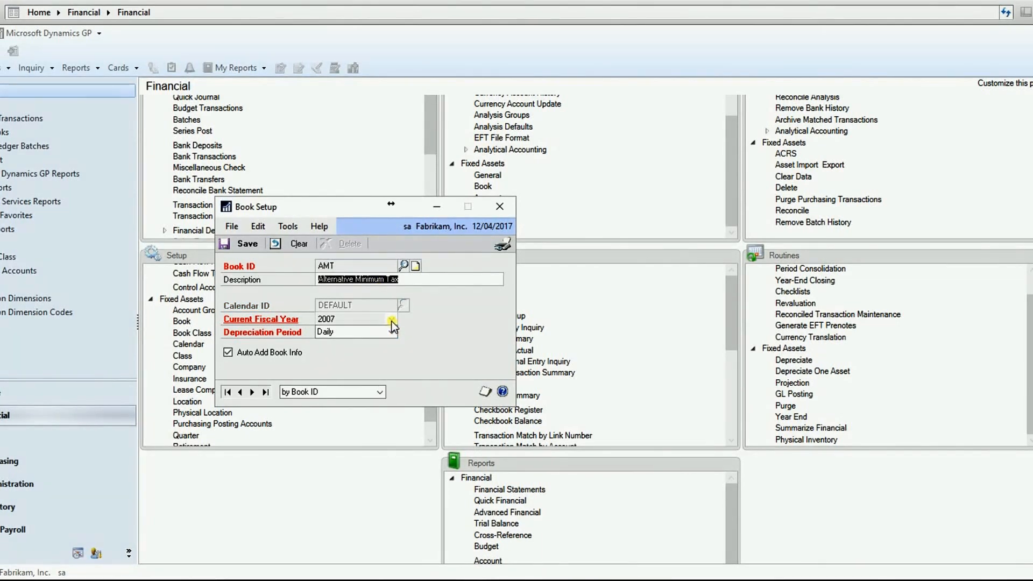
# Step: Close the single-asset depreciation window, and reload the AMT book in the book setup
pyautogui.click(474, 580)
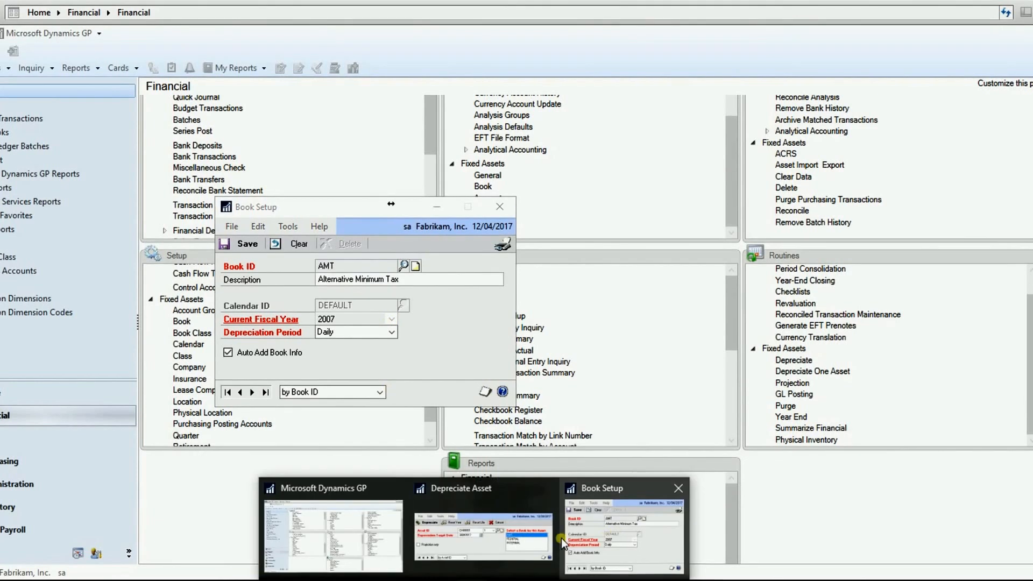
pyautogui.click(496, 536)
pyautogui.click(520, 88)
pyautogui.click(299, 243)
pyautogui.write('AM')
pyautogui.press('Tab')
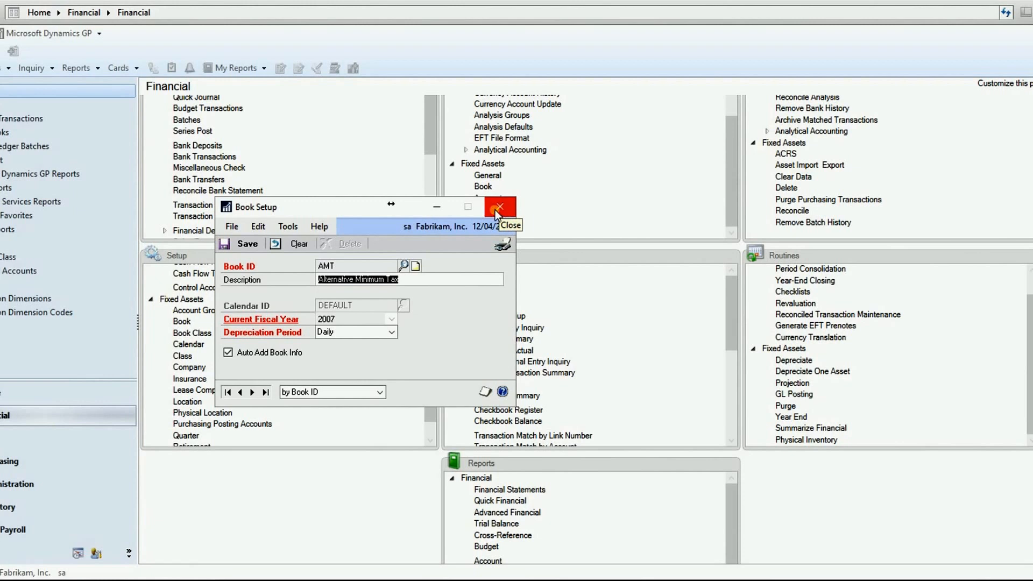
# Step: Review the 2017 periods of the DEFAULT Fixed Assets calendar, and close the calendar setup
pyautogui.click(246, 320)
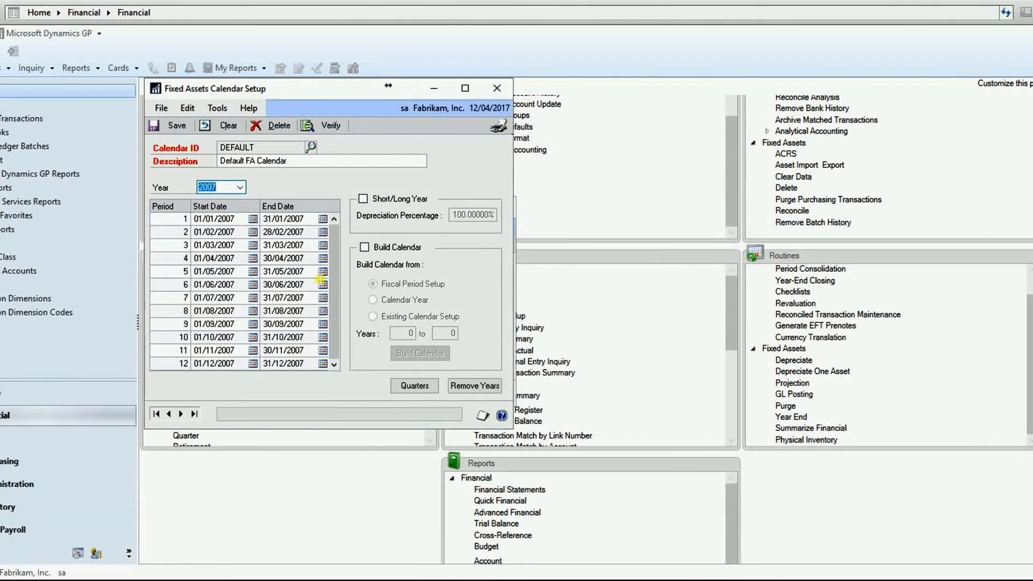
pyautogui.click(335, 248)
pyautogui.click(240, 188)
pyautogui.click(241, 231)
pyautogui.click(240, 231)
pyautogui.click(241, 231)
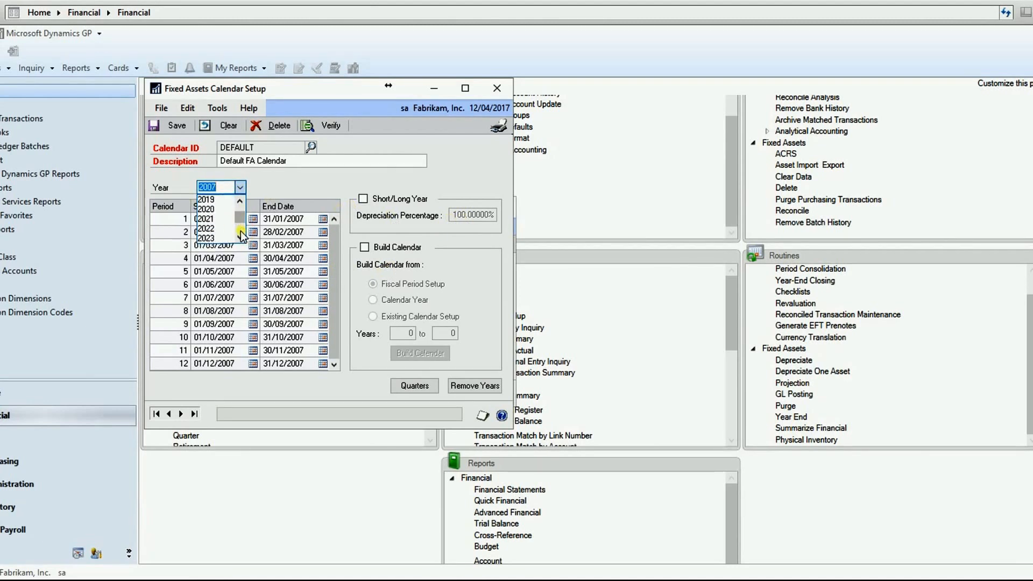
pyautogui.click(241, 200)
pyautogui.click(241, 200)
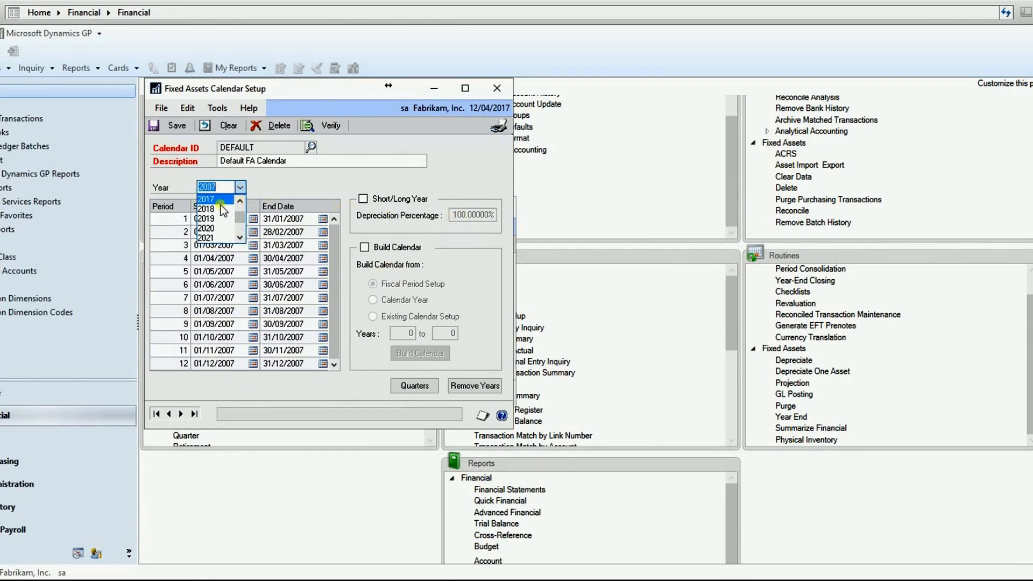
pyautogui.click(220, 206)
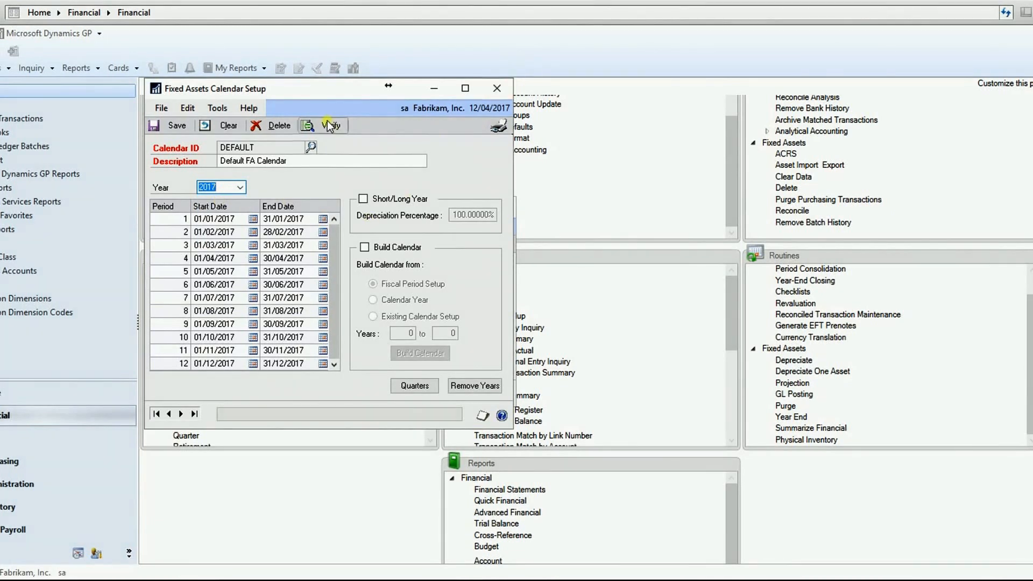
pyautogui.click(508, 91)
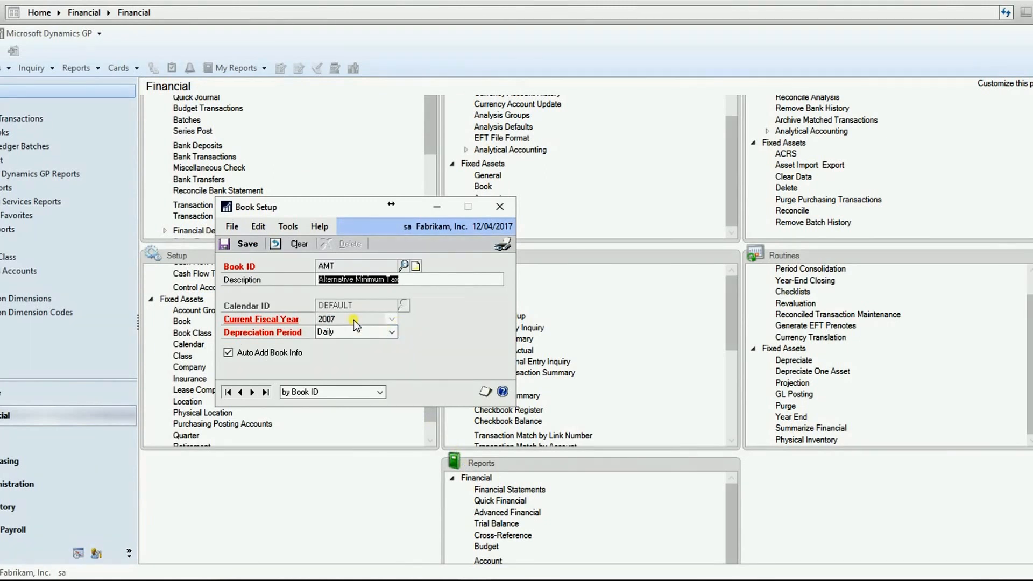
# Step: Clear and close the book setup, and check the corporate book in the Fixed Assets company setup before closing it
pyautogui.click(297, 244)
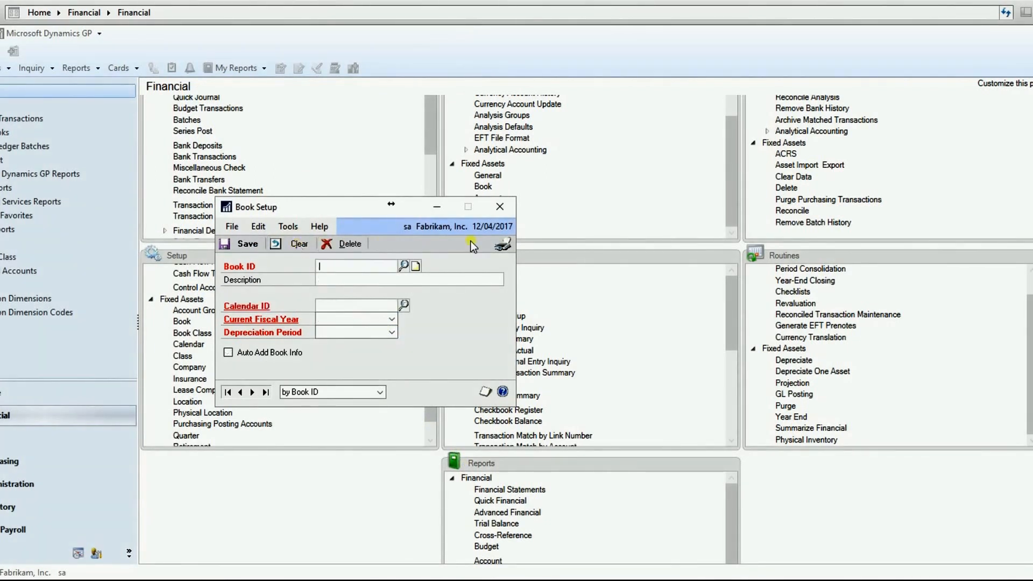
pyautogui.click(503, 209)
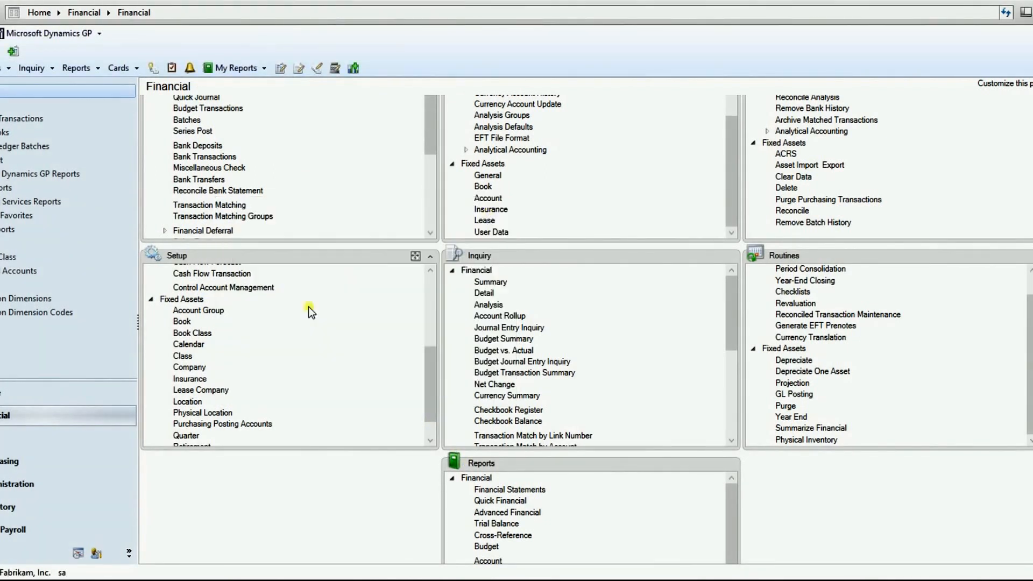
pyautogui.click(198, 368)
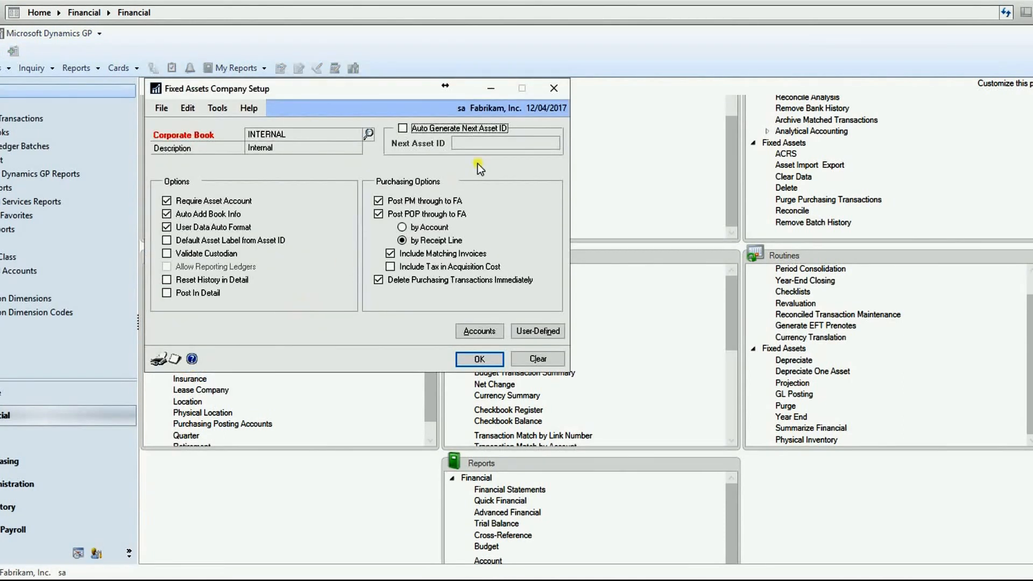
pyautogui.click(556, 94)
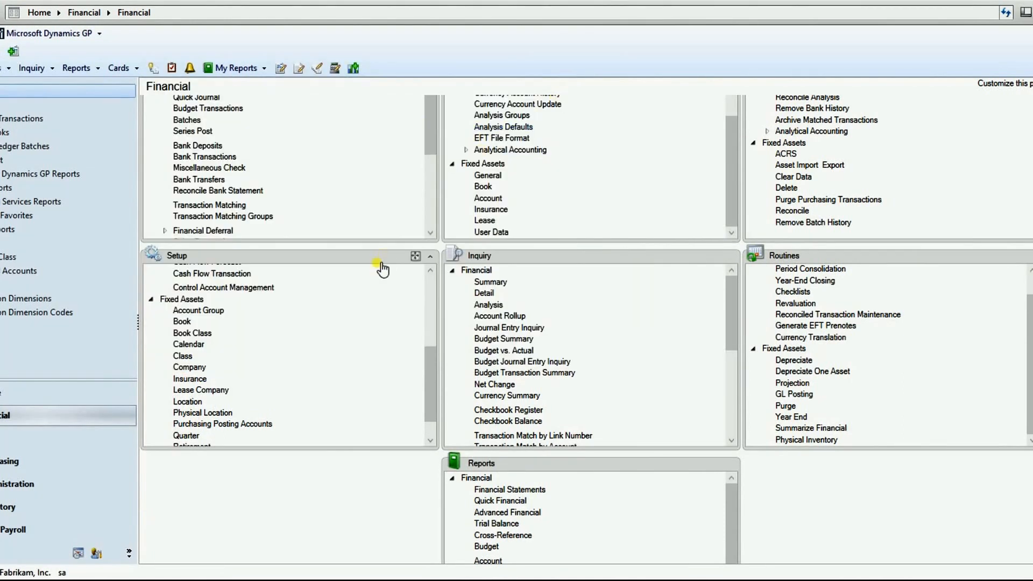
# Step: Review the INTERNAL book of the HP ProLiant server, asset CH00001
pyautogui.click(483, 187)
pyautogui.write('CH')
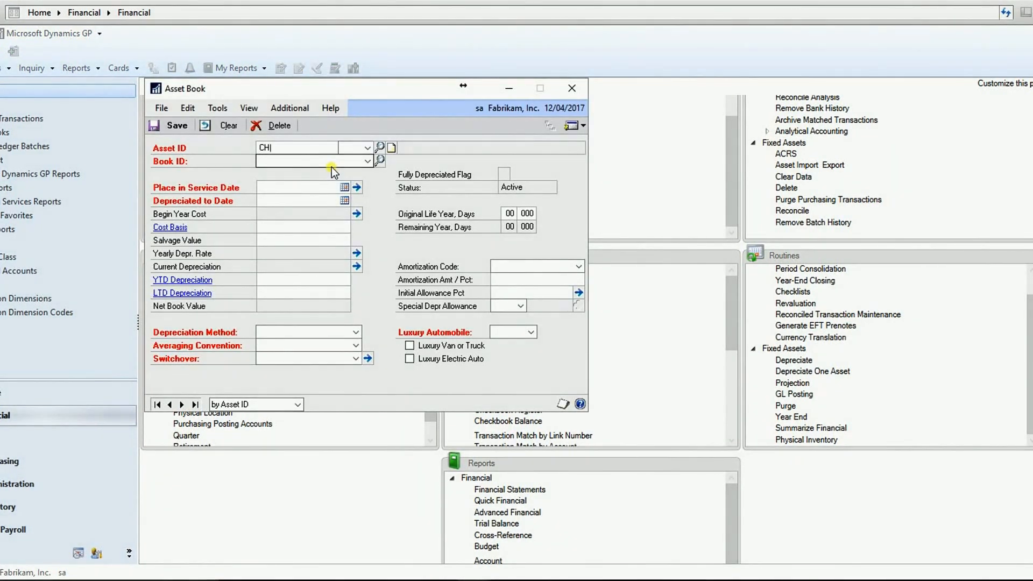
pyautogui.hotkey('ctrl', 'l')
pyautogui.doubleClick(229, 200)
pyautogui.click(299, 162)
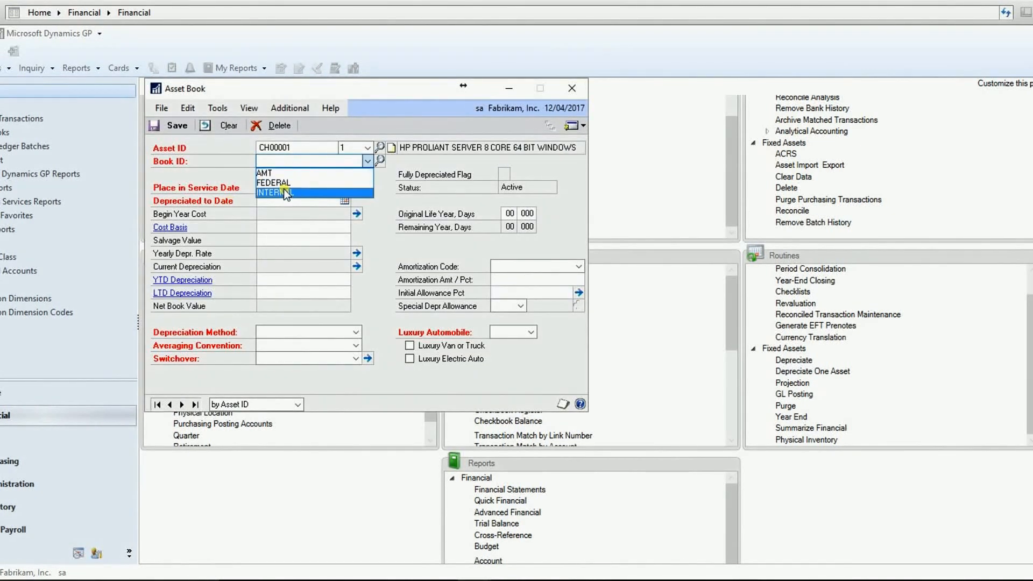
pyautogui.click(285, 192)
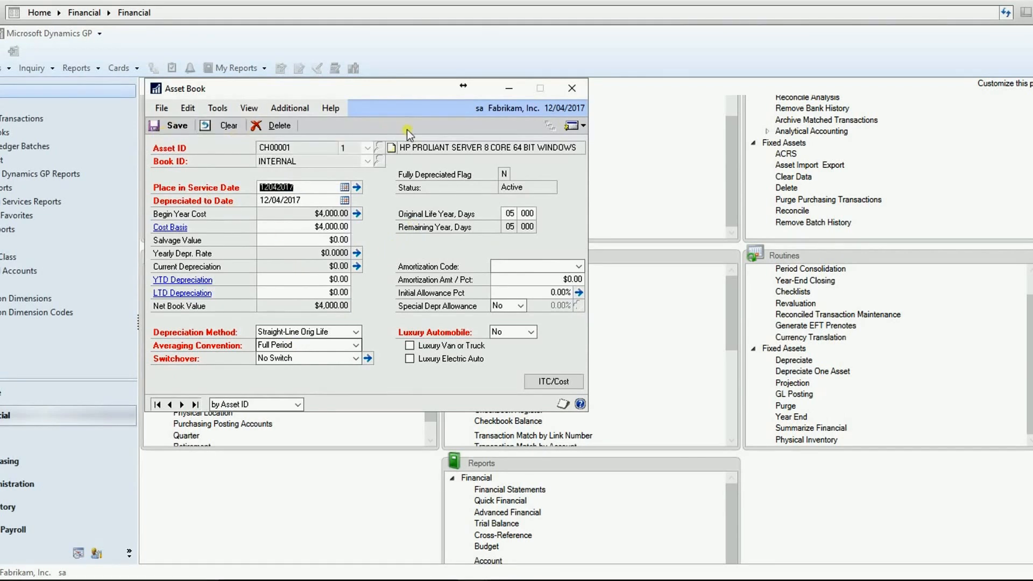
# Step: Clear the server's book record and bring up the INTERNAL book of the HP printer, asset OE00001
pyautogui.click(228, 126)
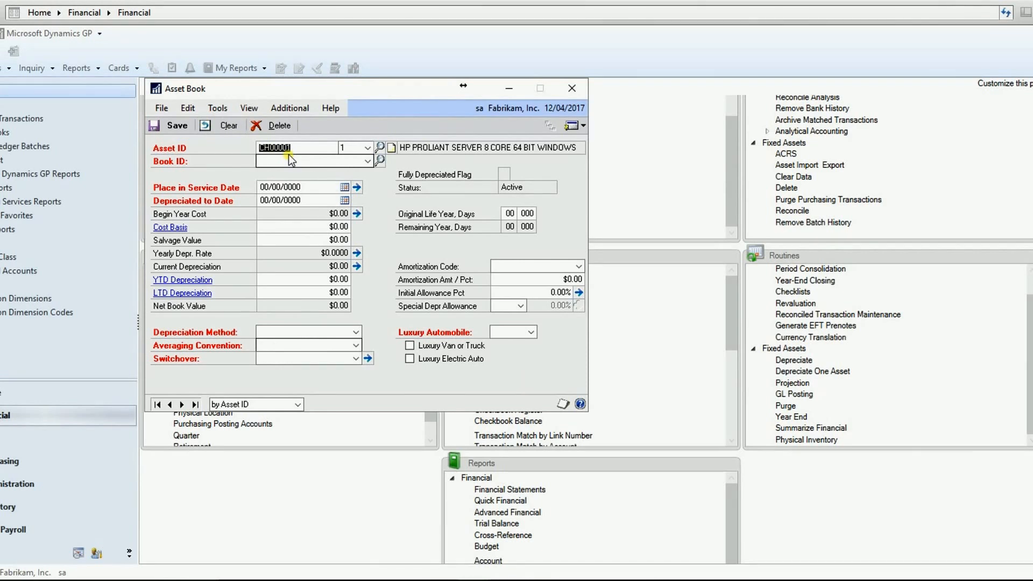
pyautogui.hotkey('ctrl', 'l')
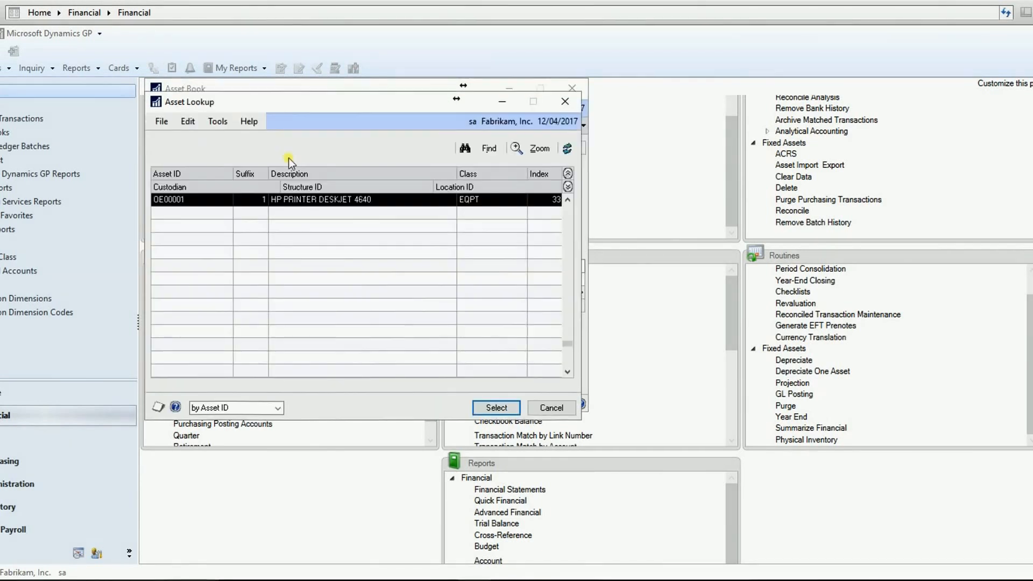
pyautogui.doubleClick(288, 201)
pyautogui.click(278, 163)
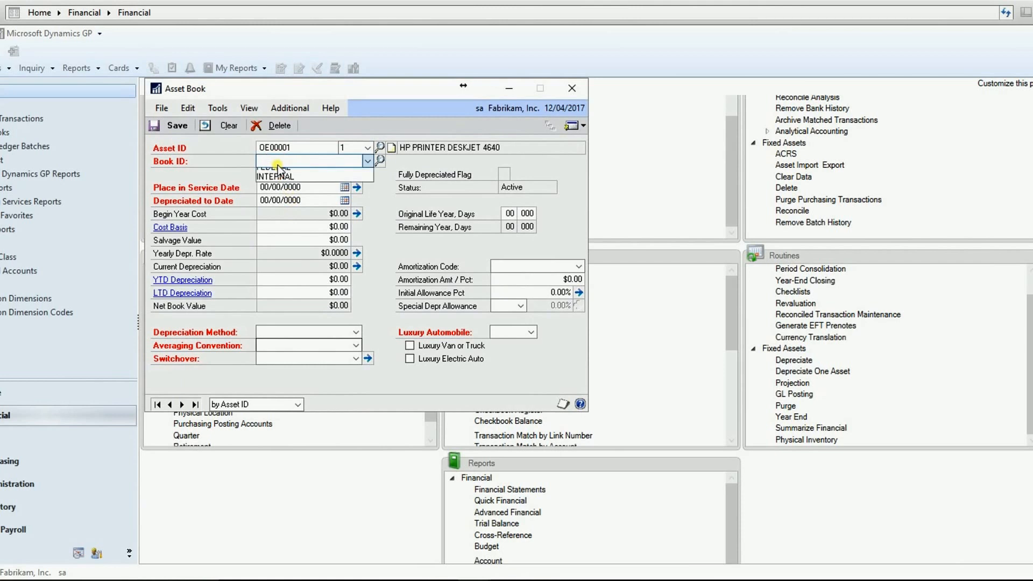
pyautogui.click(278, 193)
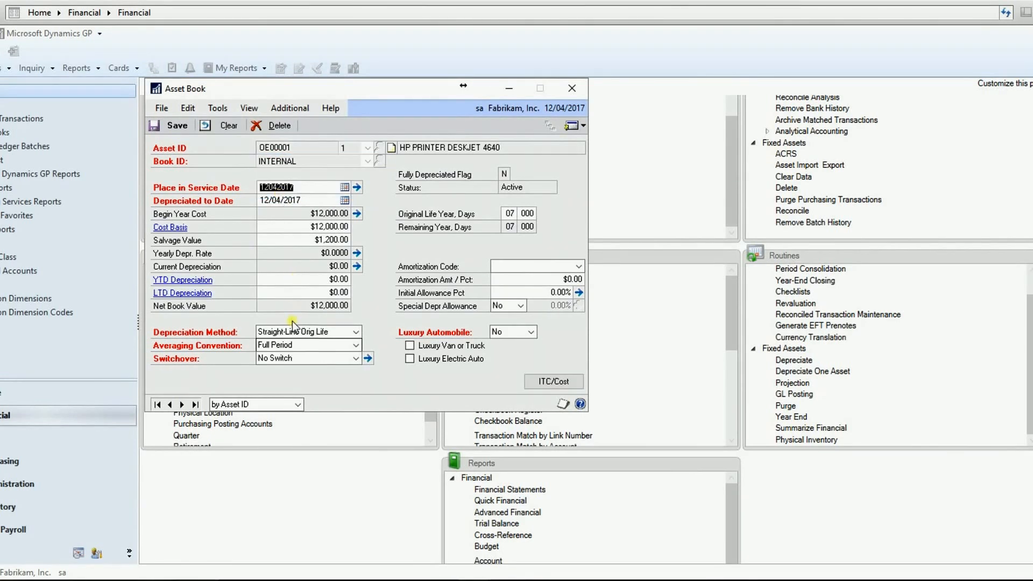
# Step: Close the printer's asset book record, and check the calendar and fiscal-year setup of the INTERNAL book before closing it
pyautogui.click(569, 90)
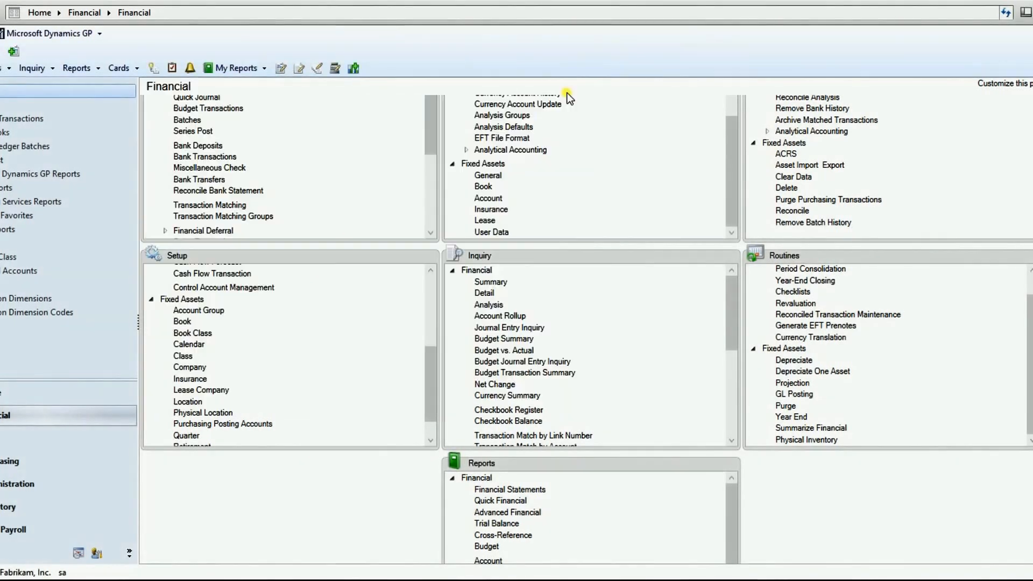
pyautogui.click(808, 371)
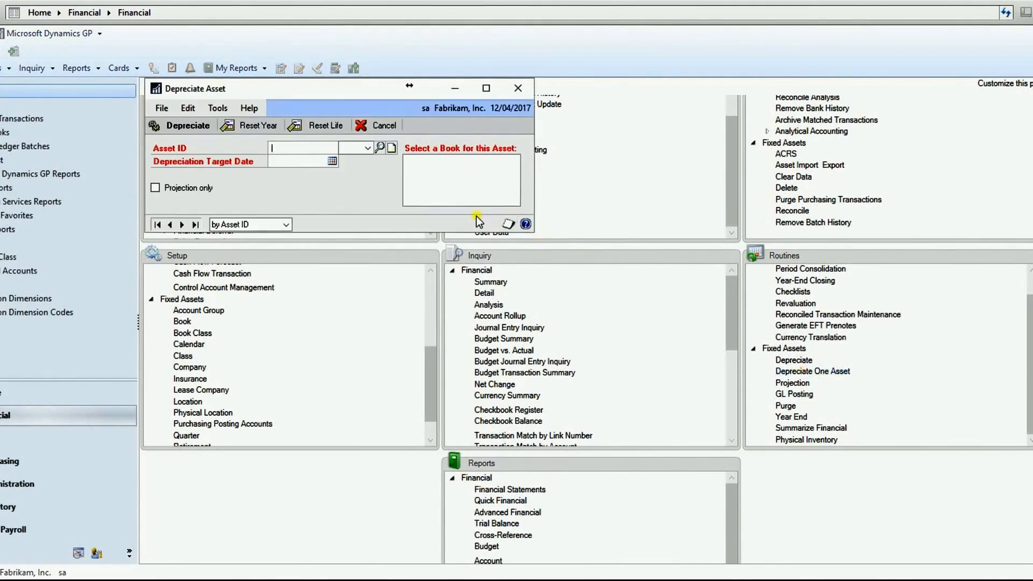
pyautogui.click(518, 87)
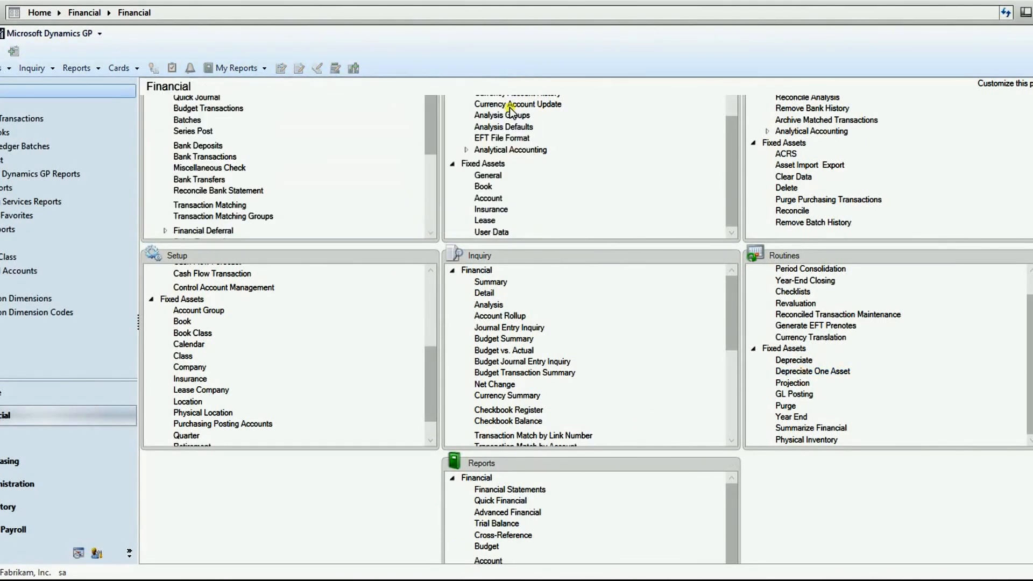
pyautogui.click(182, 322)
pyautogui.write('INTERNAL')
pyautogui.press('Tab')
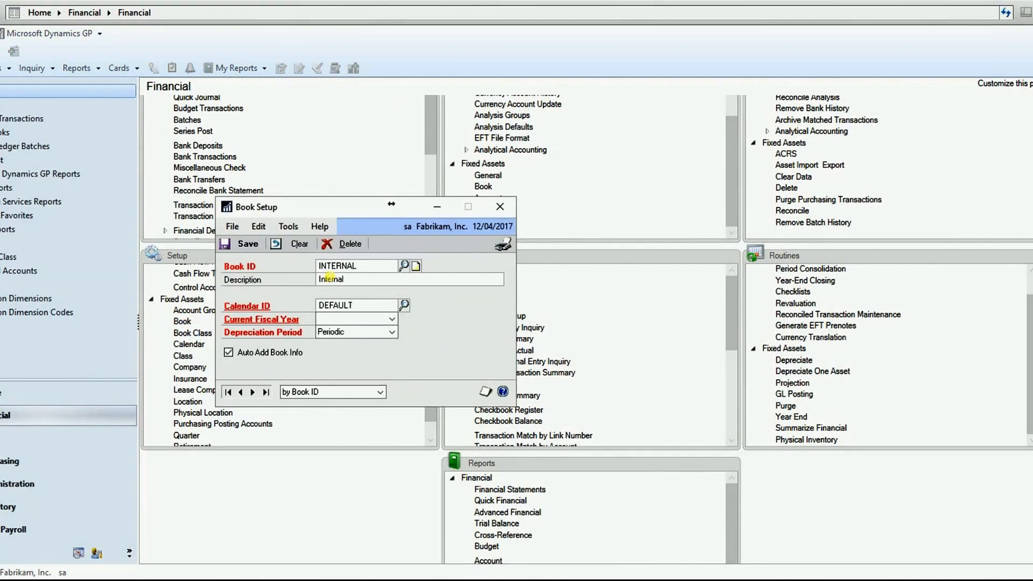
pyautogui.click(500, 206)
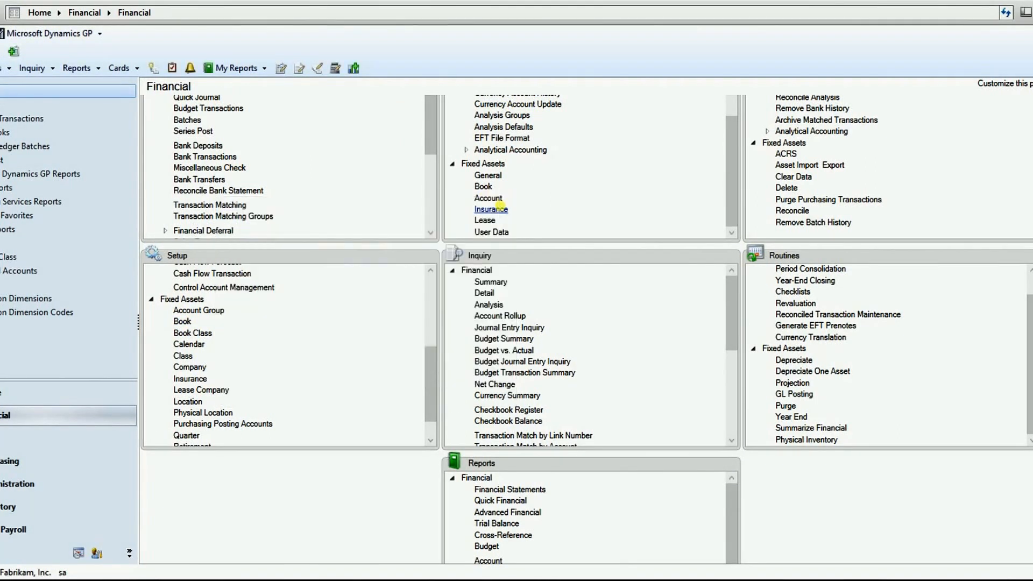
# Step: Start depreciation for a single asset and select the HP ProLiant server, asset CH00001, from the asset lookup
pyautogui.click(790, 372)
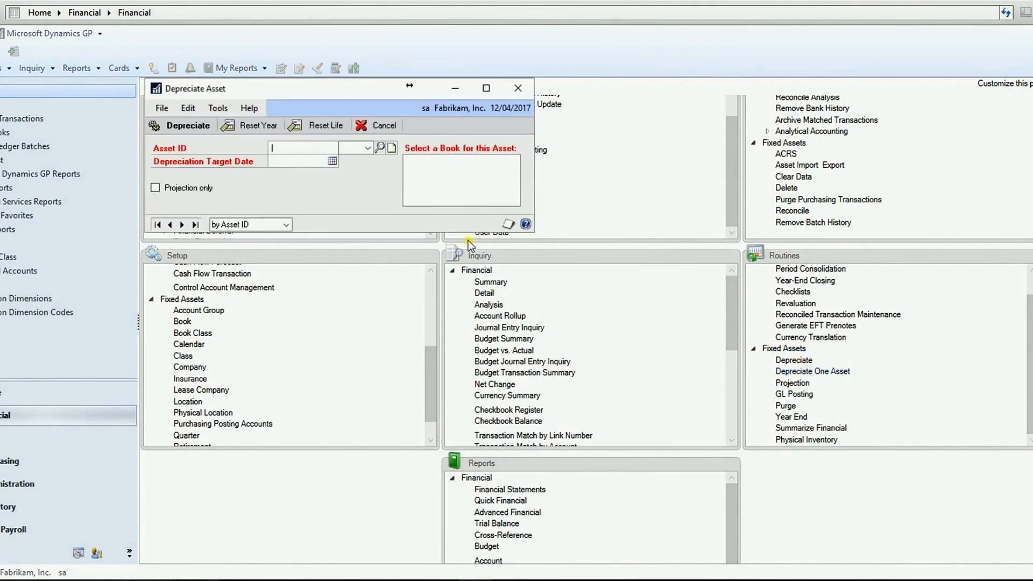
pyautogui.hotkey('ctrl', 'l')
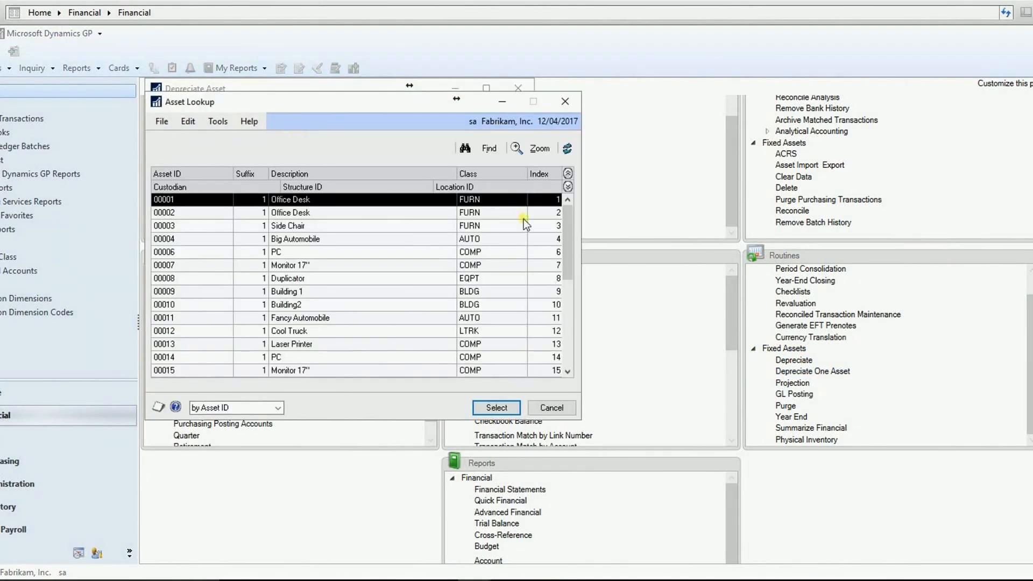
pyautogui.click(565, 101)
pyautogui.write('CH')
pyautogui.hotkey('ctrl', 'l')
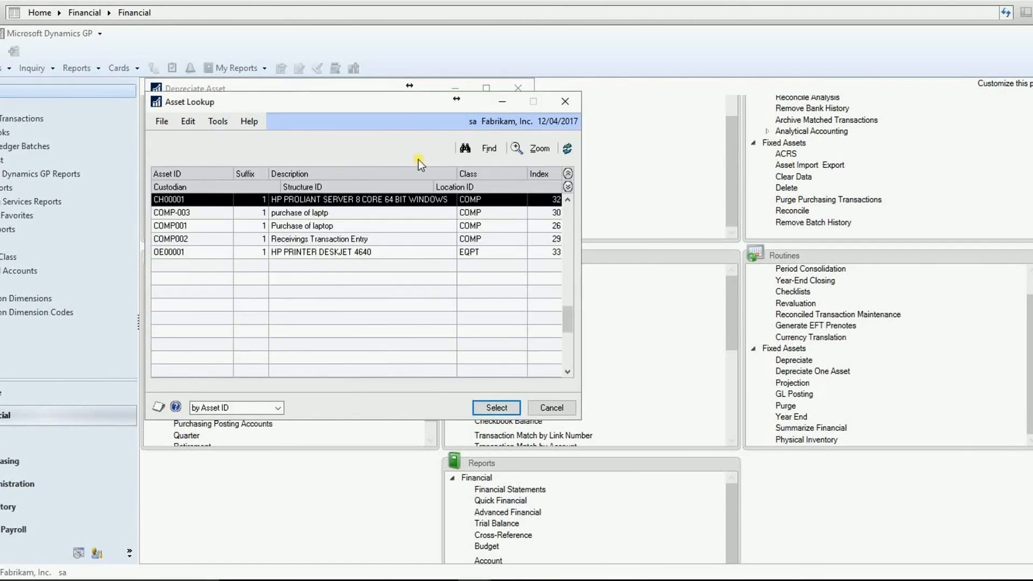
pyautogui.doubleClick(349, 203)
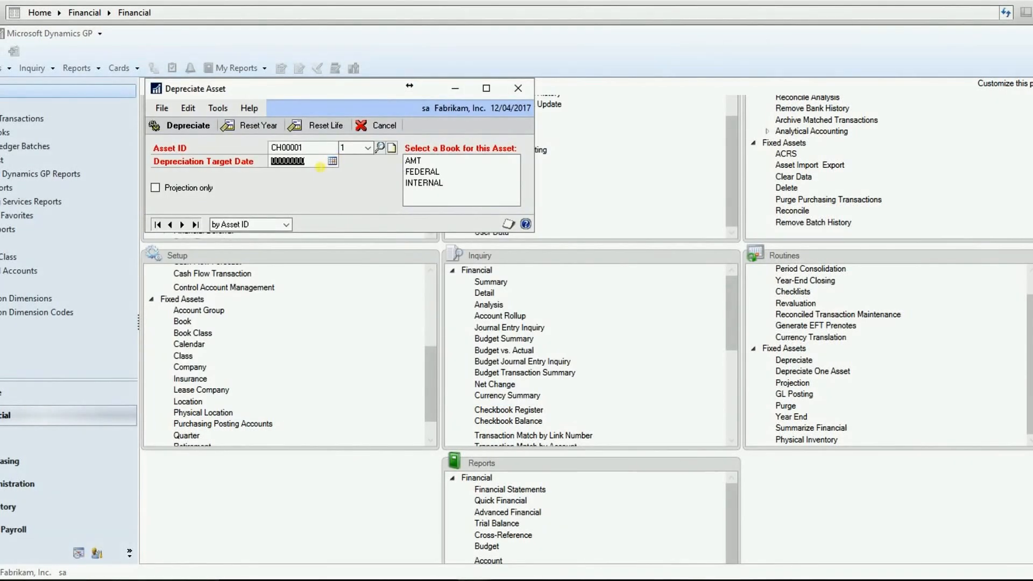
# Step: Depreciate asset CH00001 in the INTERNAL book with a depreciation target date of 30/04/2017
pyautogui.write('300417')
pyautogui.press('Tab')
pyautogui.click(435, 183)
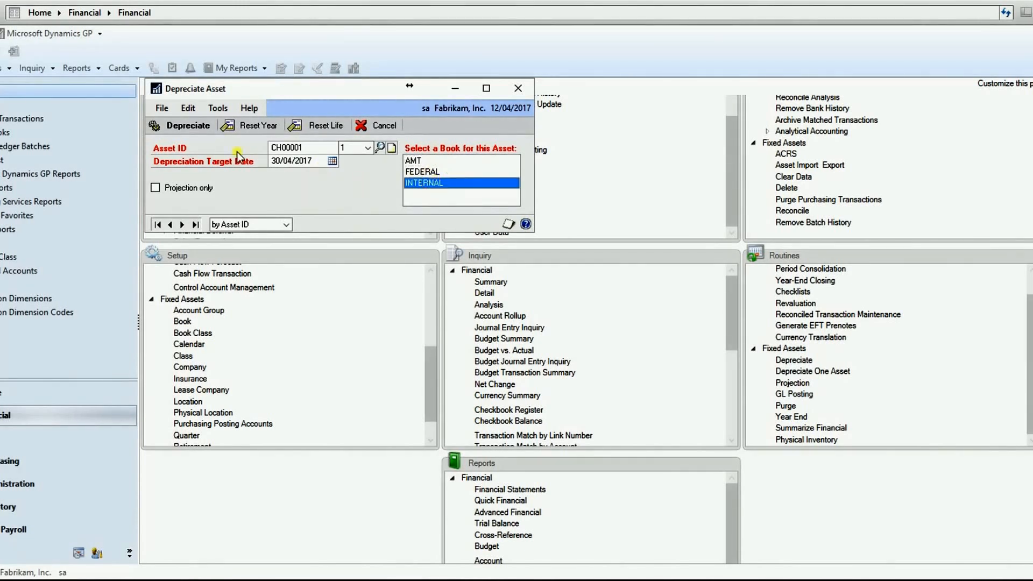
pyautogui.click(197, 129)
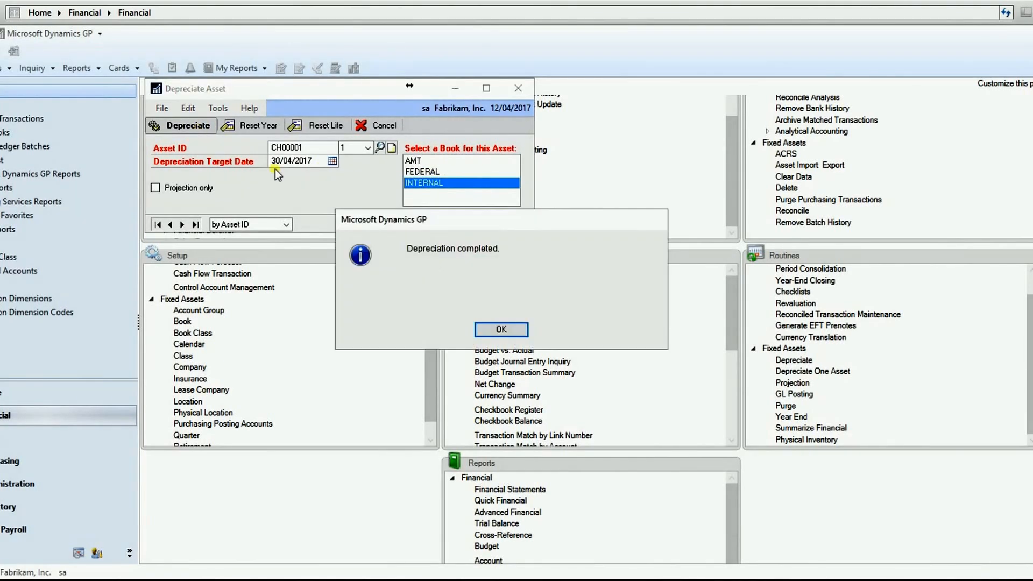
pyautogui.click(501, 330)
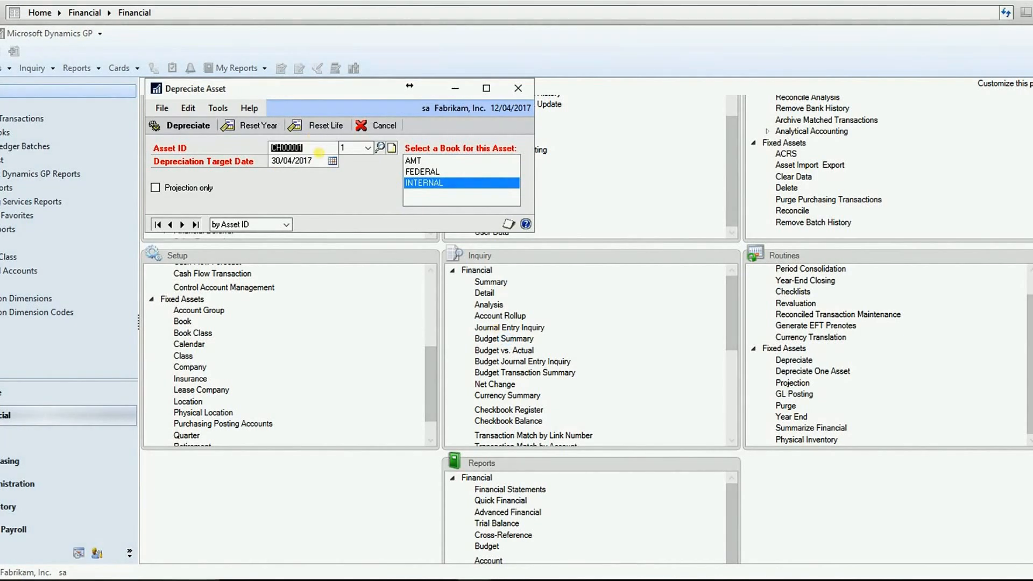
# Step: Look up asset OE00001, depreciate it in the INTERNAL book to 30/04/2017, and close the Depreciate Asset window
pyautogui.hotkey('ctrl', 'l')
pyautogui.doubleClick(319, 252)
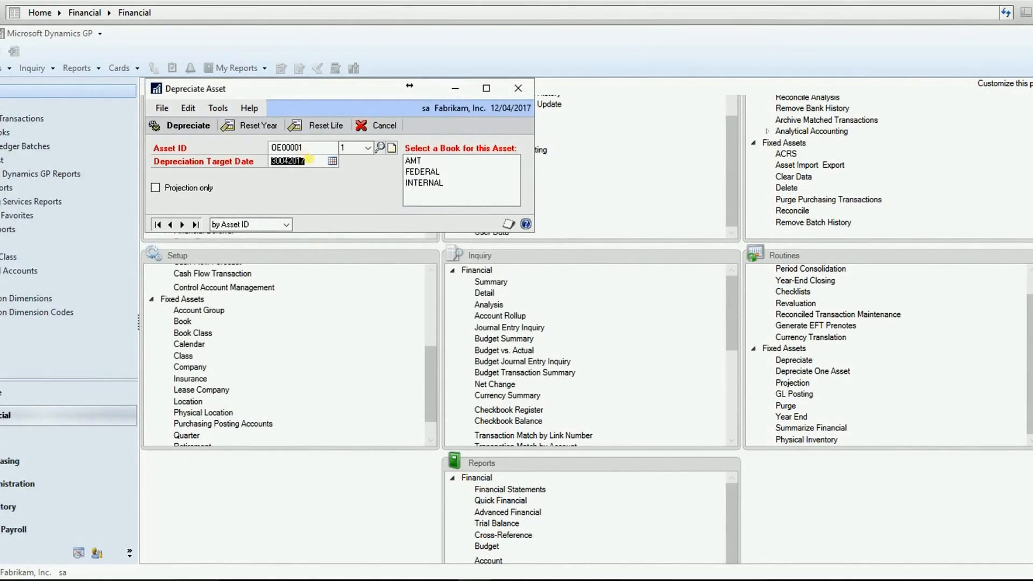
pyautogui.click(424, 183)
pyautogui.click(180, 129)
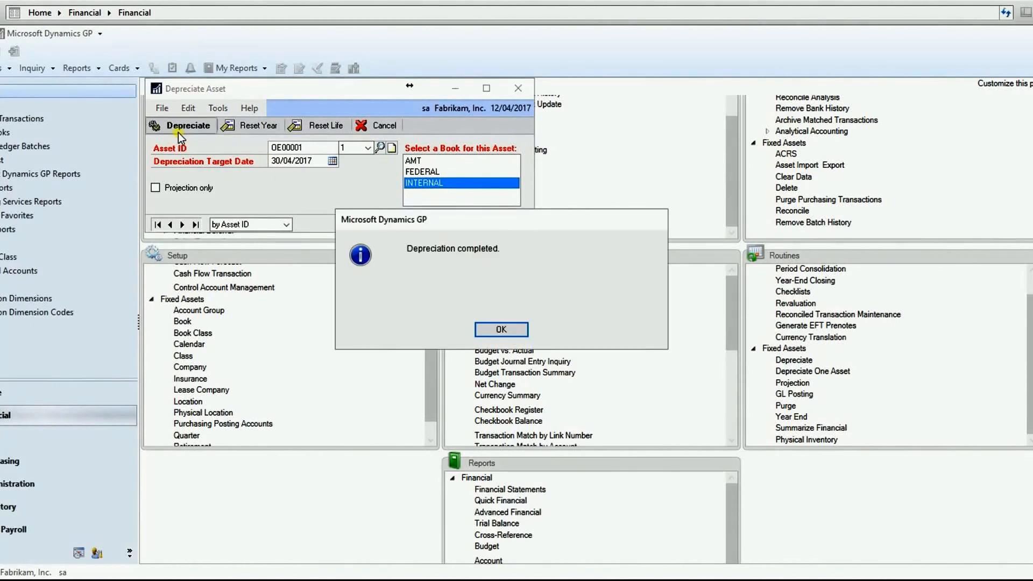
pyautogui.click(498, 330)
pyautogui.click(519, 87)
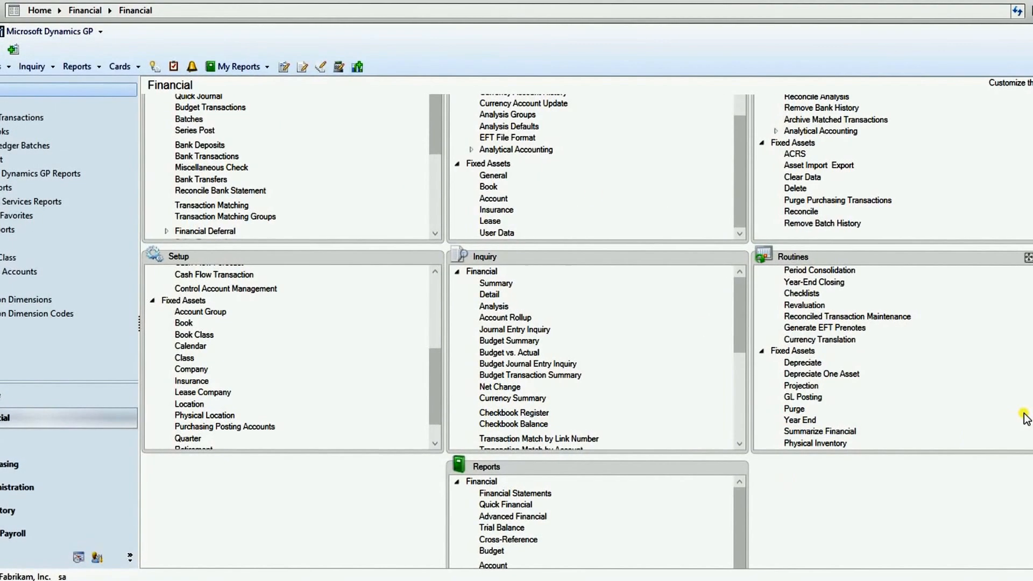
# Step: Open the Fixed Assets Financial Detail inquiry and load asset CH00001 by searching asset IDs for CH
pyautogui.scroll(2, 587, 328)
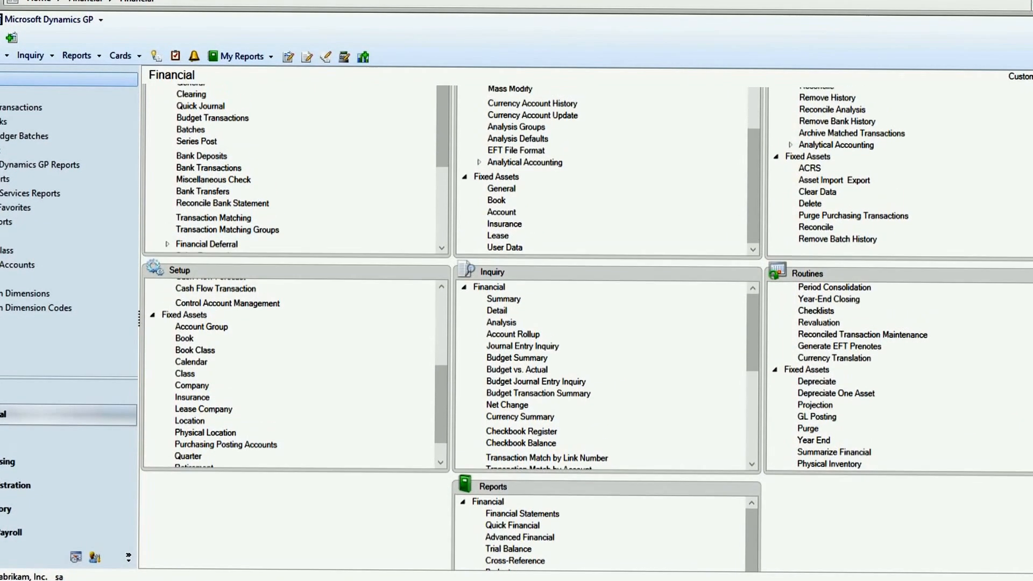
pyautogui.moveTo(747, 310); pyautogui.dragTo(761, 419)
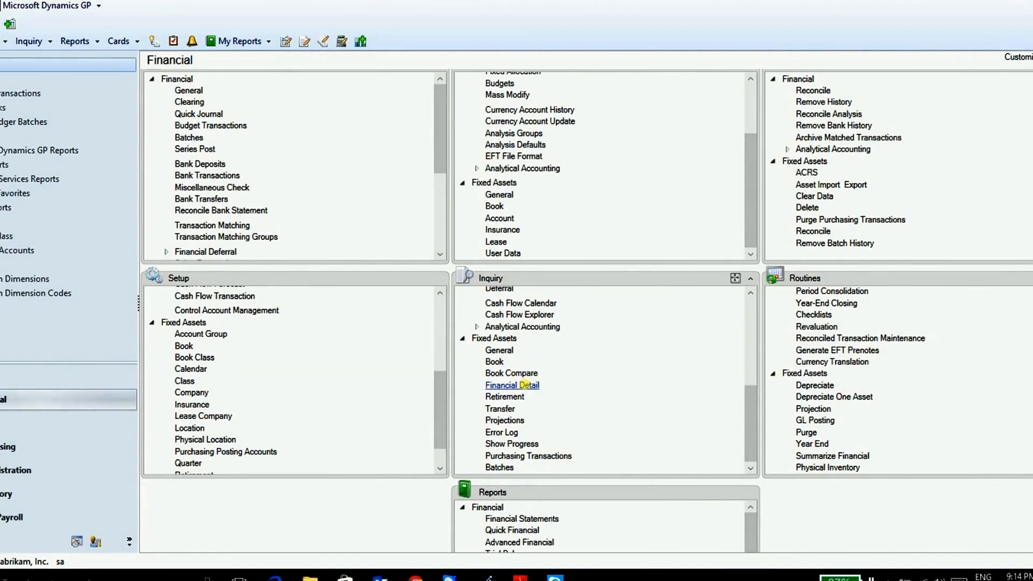
pyautogui.click(523, 385)
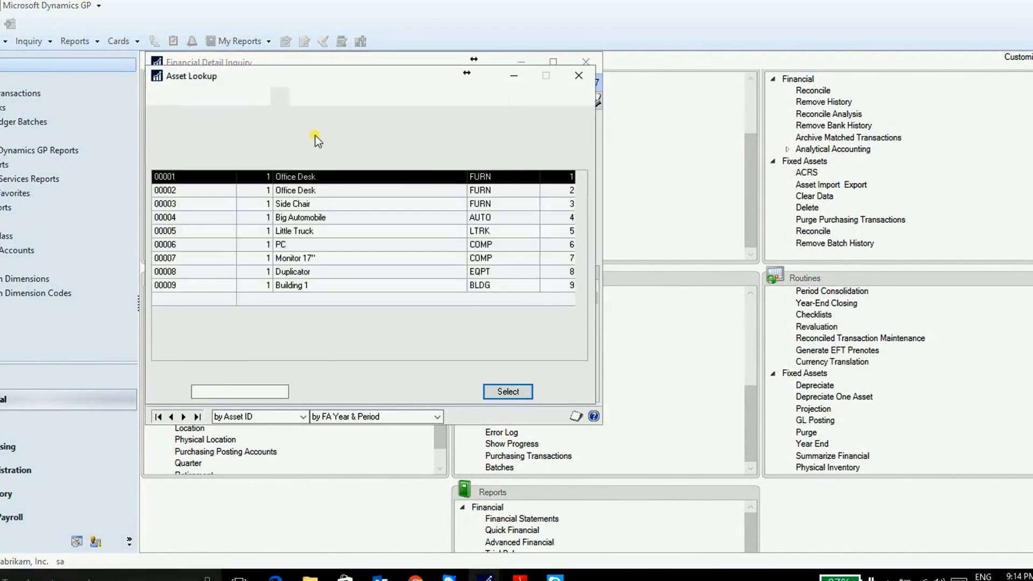
pyautogui.click(487, 129)
pyautogui.click(511, 248)
pyautogui.write('CH')
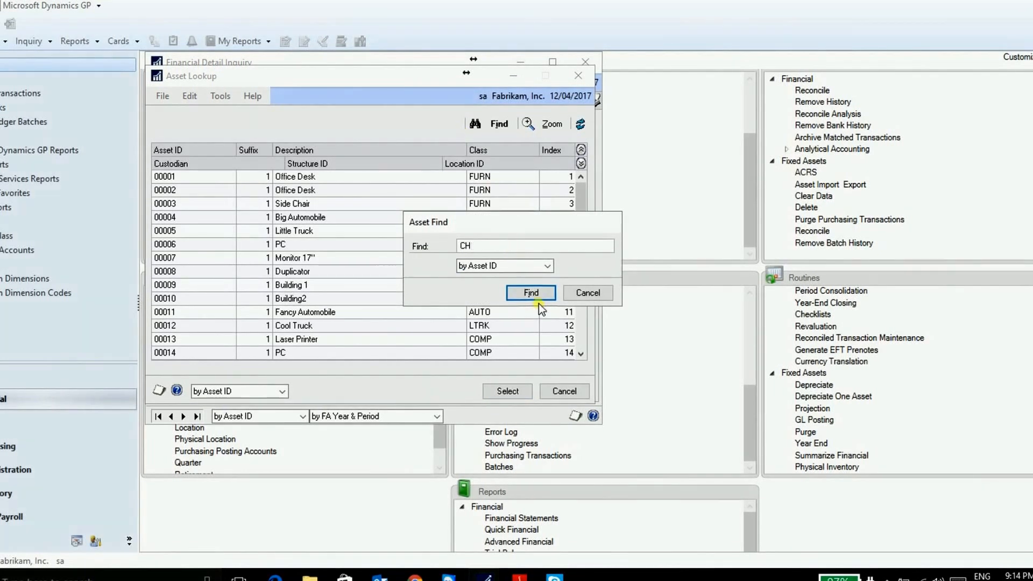
pyautogui.click(534, 293)
pyautogui.doubleClick(280, 177)
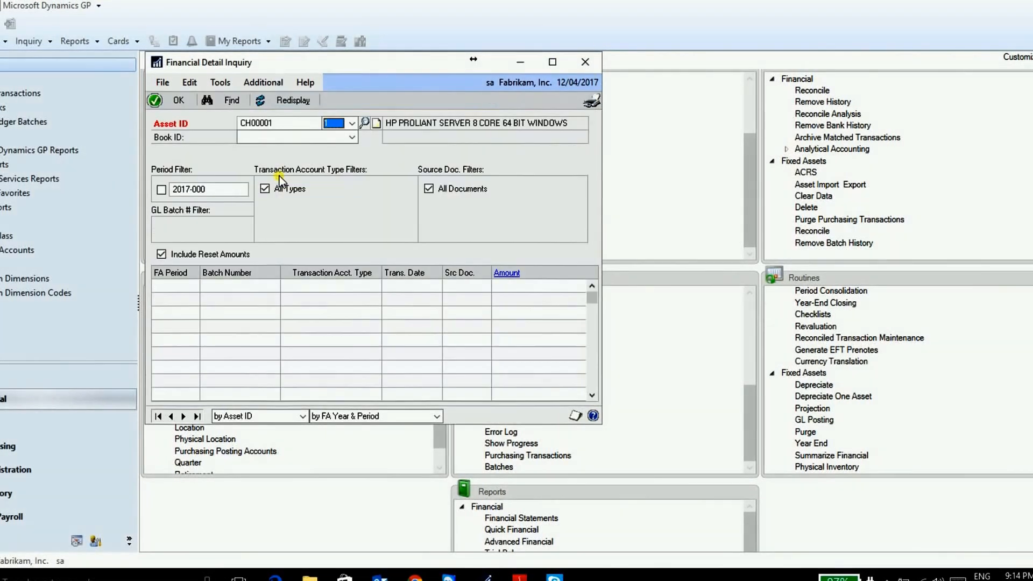
# Step: Redisplay the asset's financial details with the 2017-000 period filter enabled, and close the inquiry
pyautogui.click(161, 190)
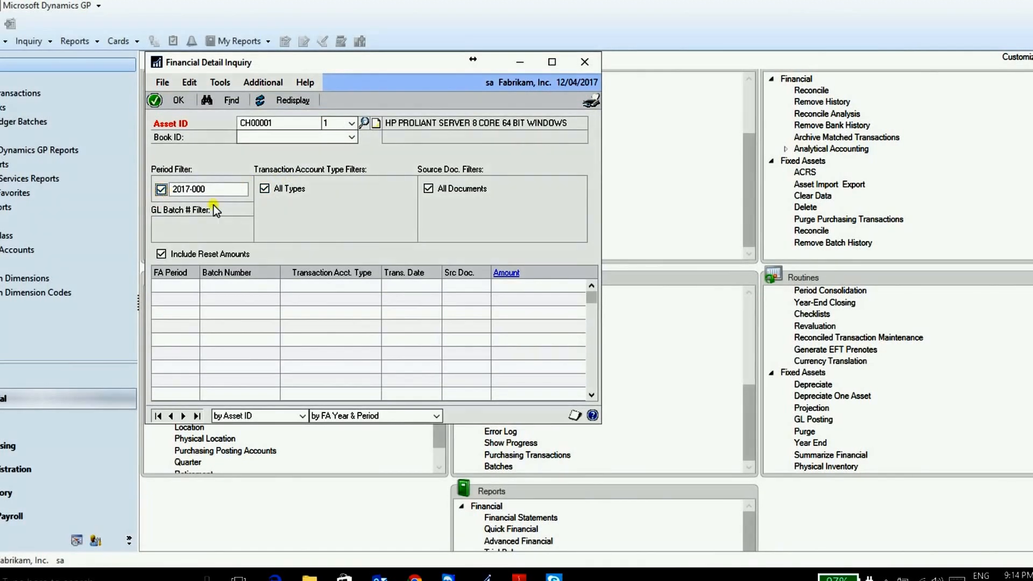
pyautogui.click(288, 102)
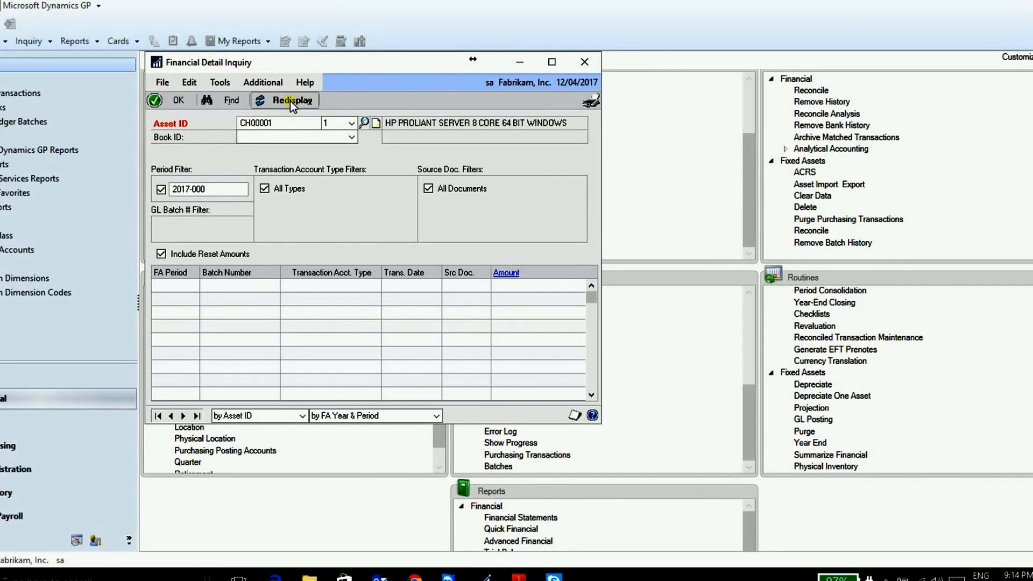
pyautogui.click(592, 65)
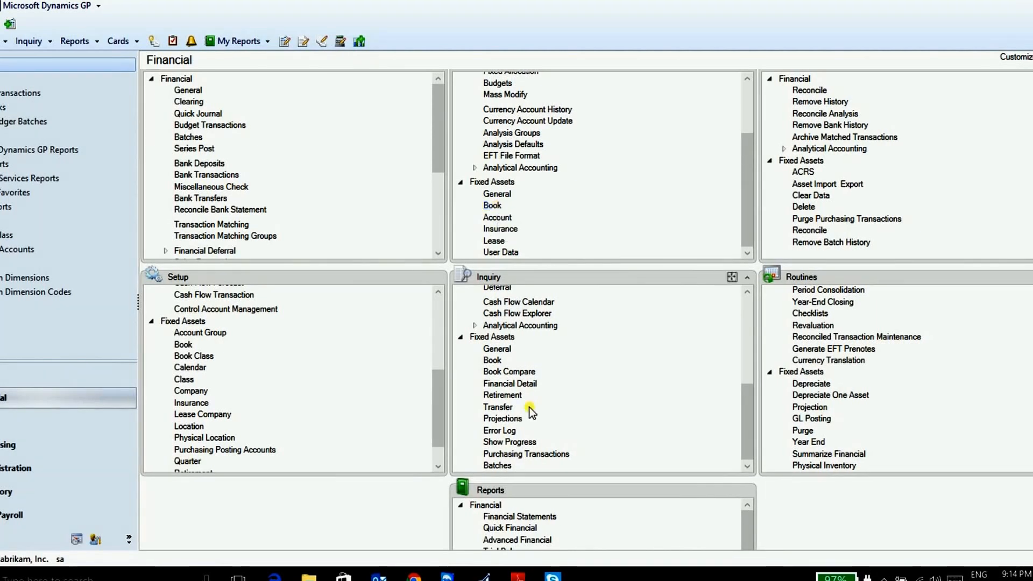
# Step: Open the Fixed Assets Book inquiry for asset CH00001 and show its INTERNAL book details
pyautogui.click(498, 361)
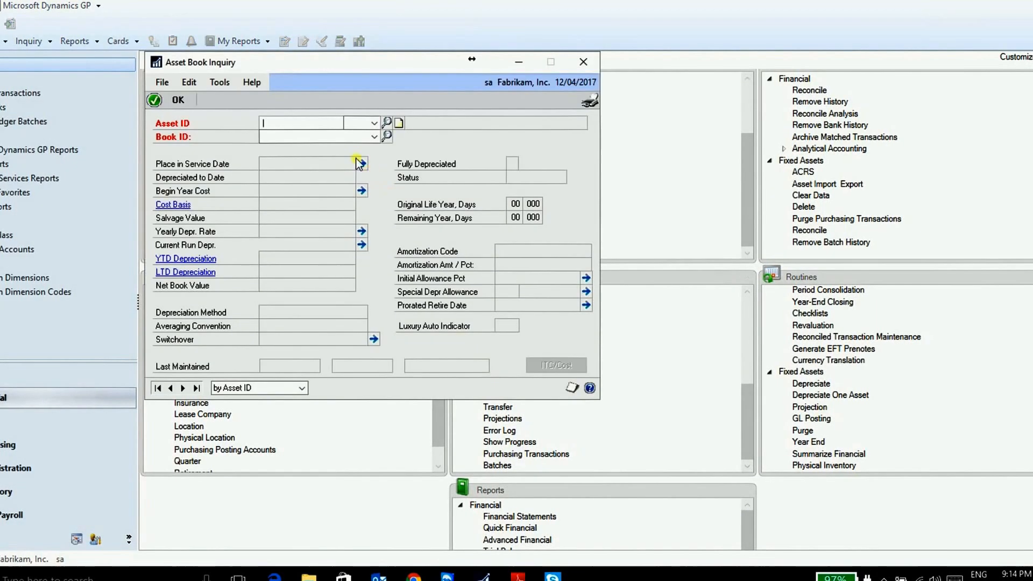
pyautogui.write('CH')
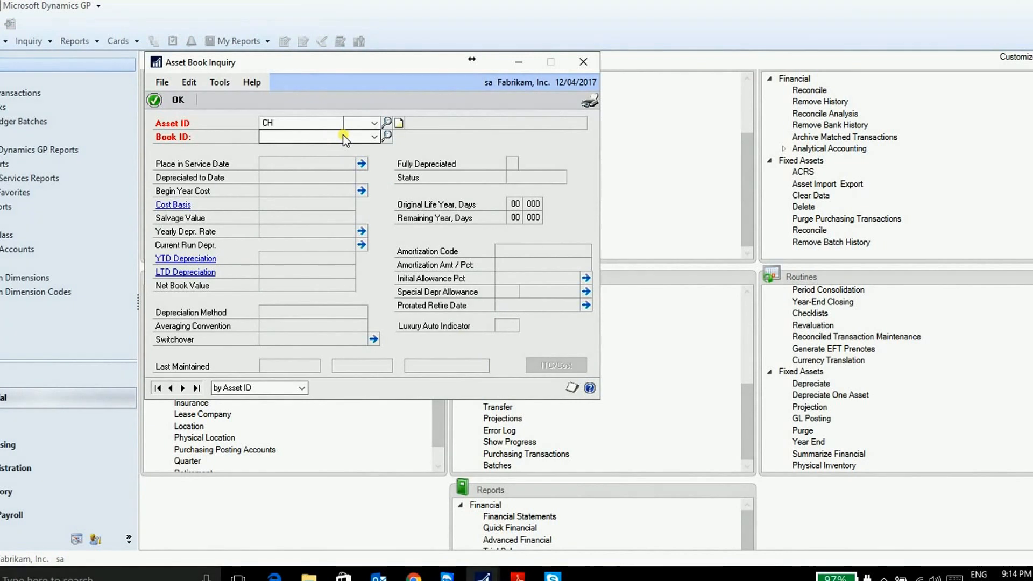
pyautogui.press('Tab')
pyautogui.click(506, 390)
pyautogui.click(361, 137)
pyautogui.click(318, 168)
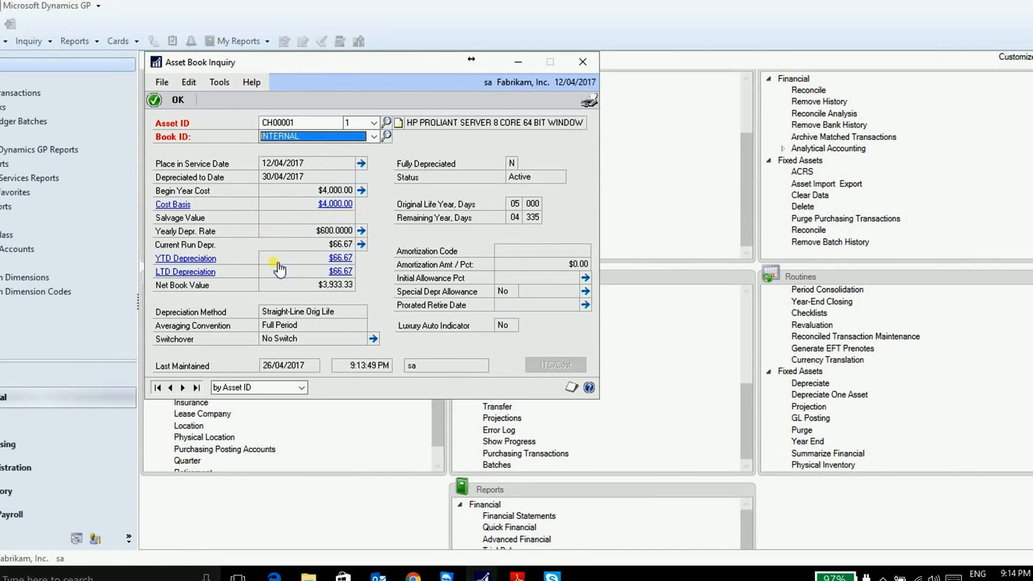
# Step: Examine the transaction detail behind the asset's YTD depreciation, and close the inquiry windows
pyautogui.click(345, 262)
pyautogui.click(347, 284)
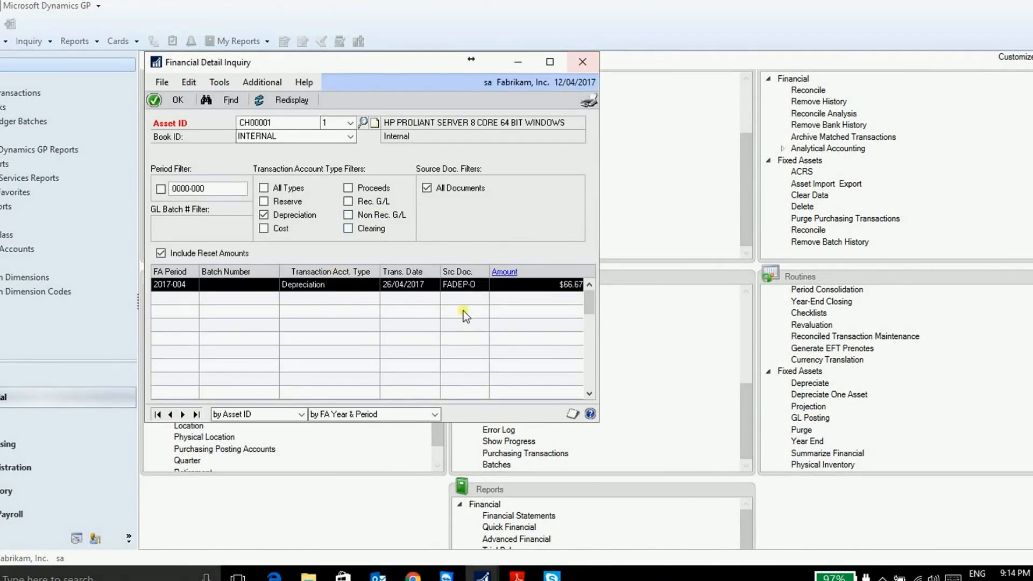
pyautogui.click(584, 62)
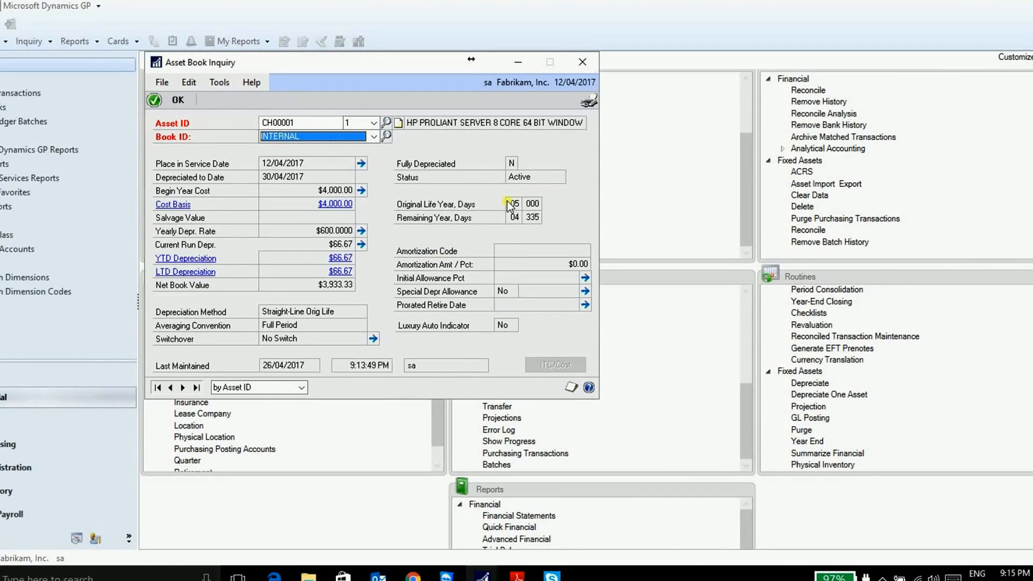
pyautogui.click(352, 260)
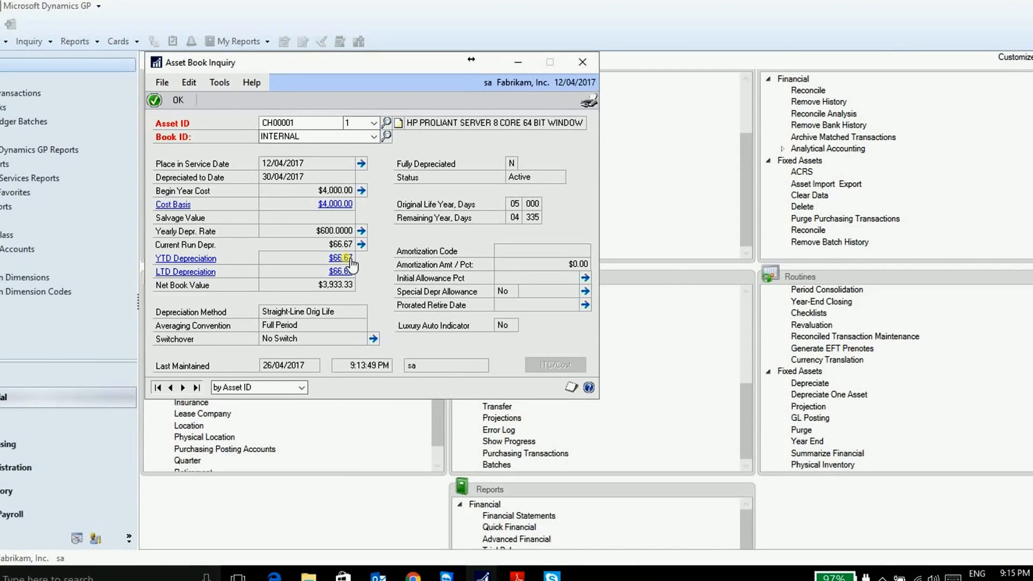
pyautogui.click(585, 62)
pyautogui.click(582, 61)
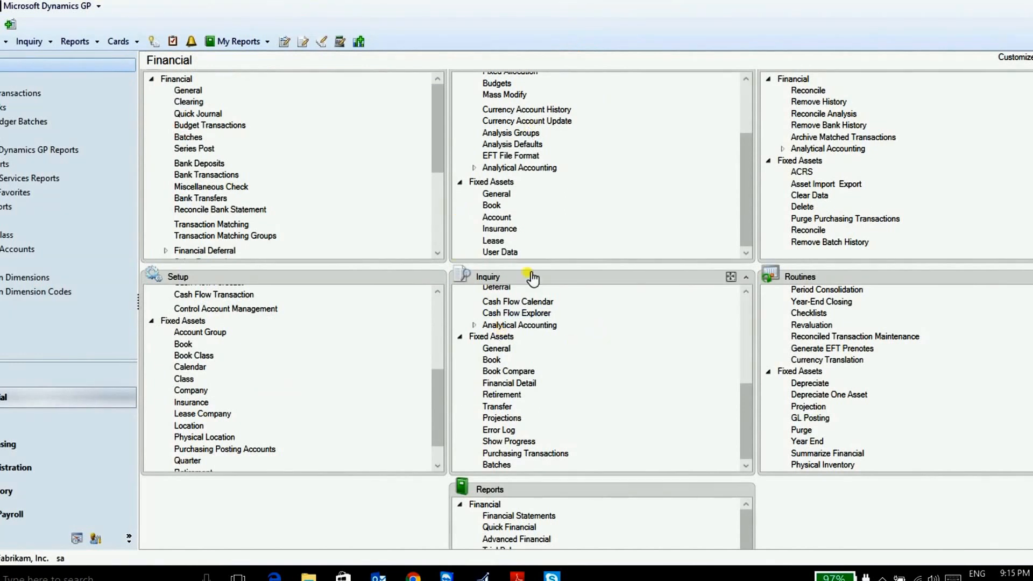
# Step: Start a Fixed Assets General Ledger posting with posting date 30/04/2017 and reference FA POSTING
pyautogui.click(810, 418)
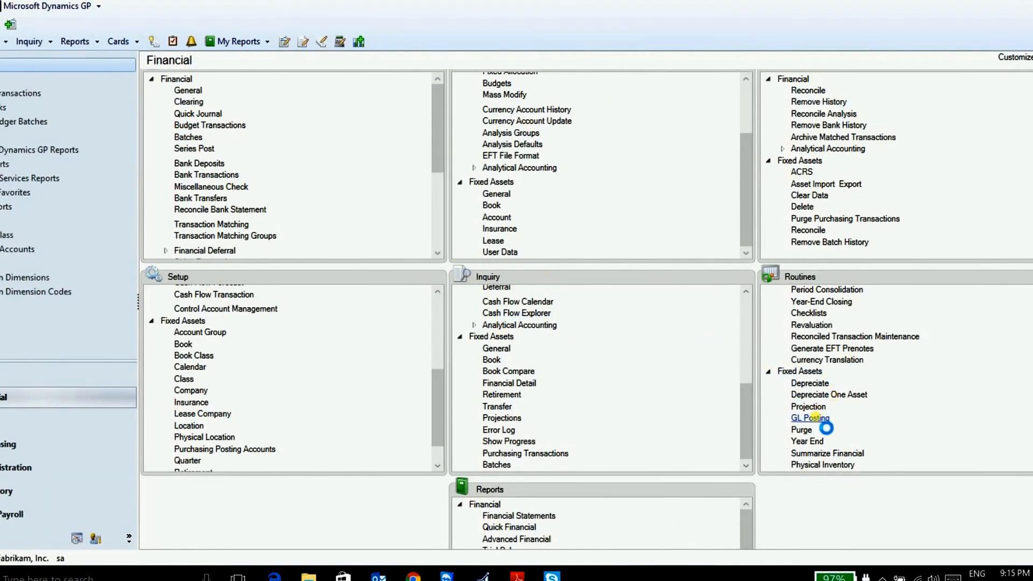
pyautogui.click(393, 225)
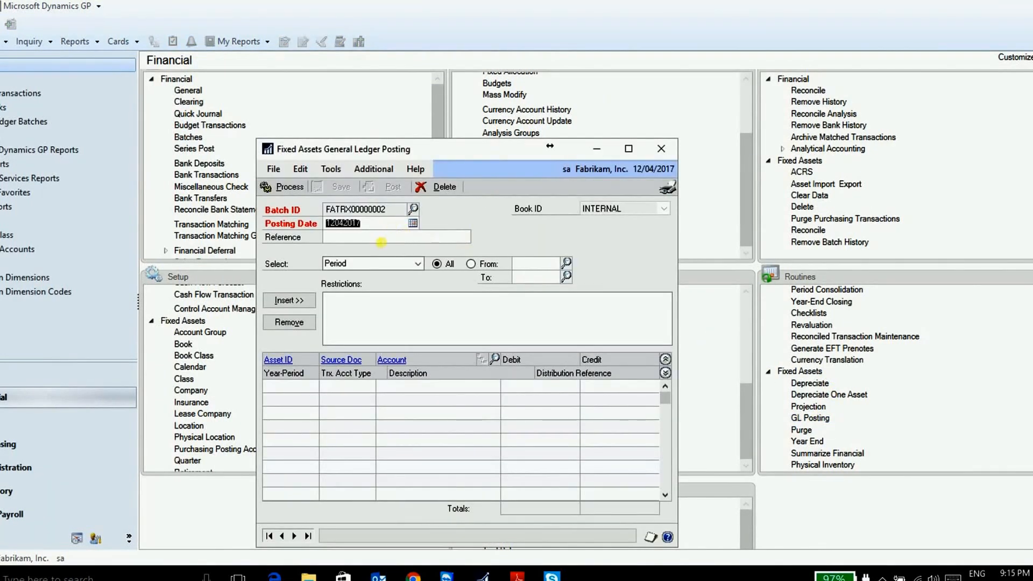
pyautogui.write('300')
pyautogui.write('FA ')
pyautogui.write('POSTING')
pyautogui.press('Tab')
pyautogui.press('Tab')
pyautogui.press('Tab')
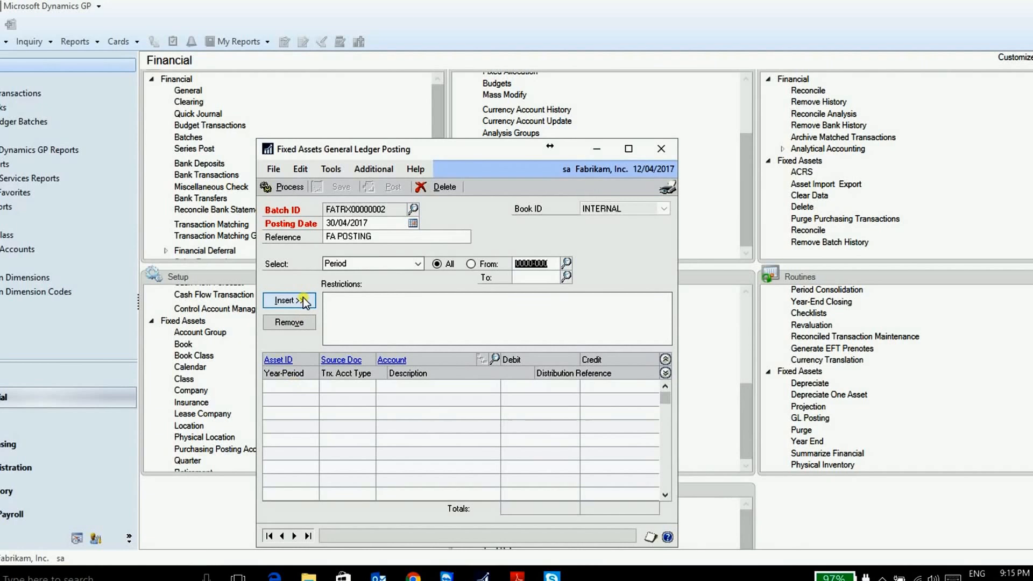
# Step: Add an Asset ID restriction from CH00001 to CH00001, finding the asset with the search text CH
pyautogui.click(421, 265)
pyautogui.click(349, 294)
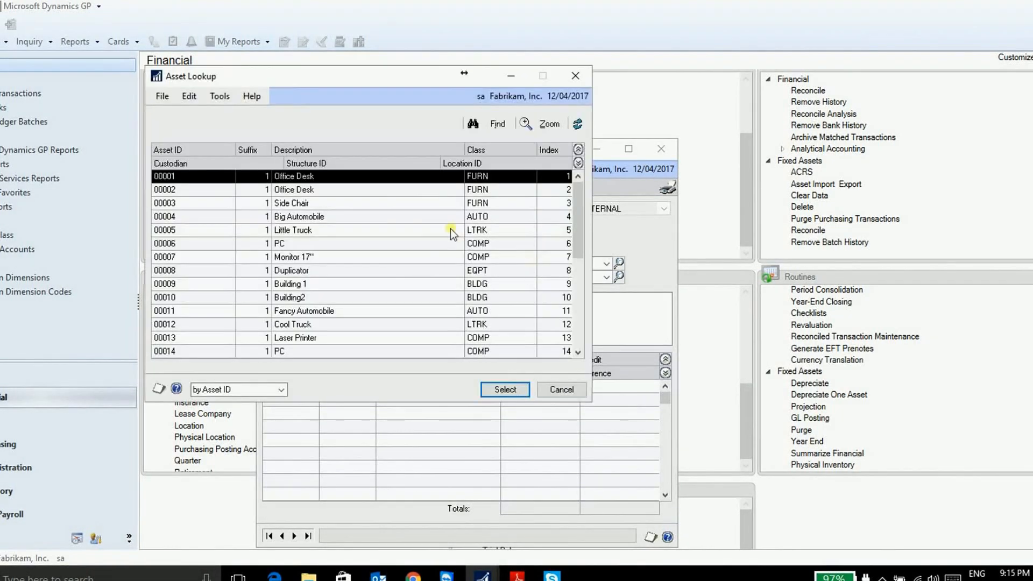
pyautogui.click(497, 124)
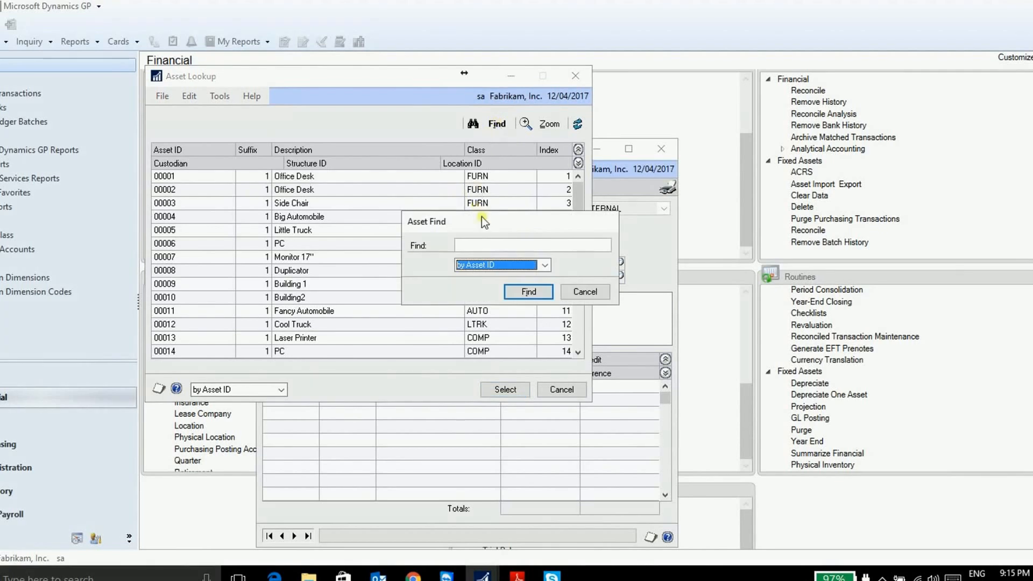
pyautogui.click(494, 245)
pyautogui.write('CH')
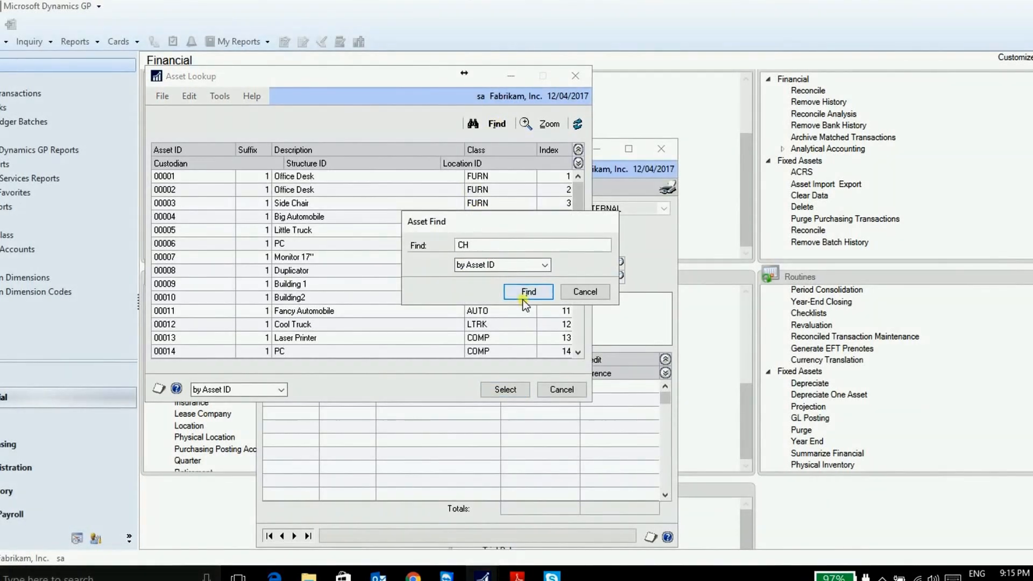
pyautogui.click(521, 295)
pyautogui.doubleClick(361, 178)
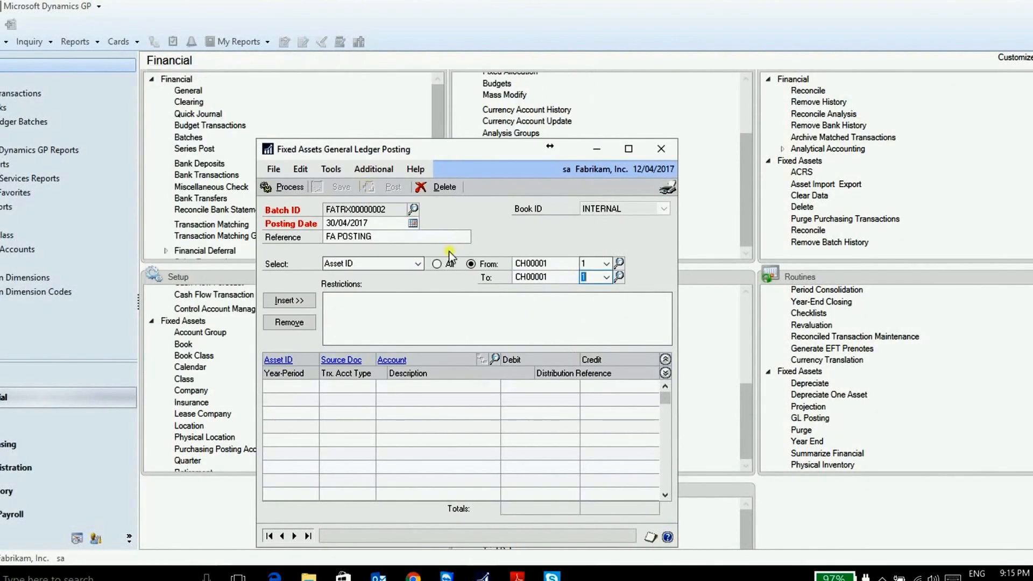
pyautogui.click(286, 300)
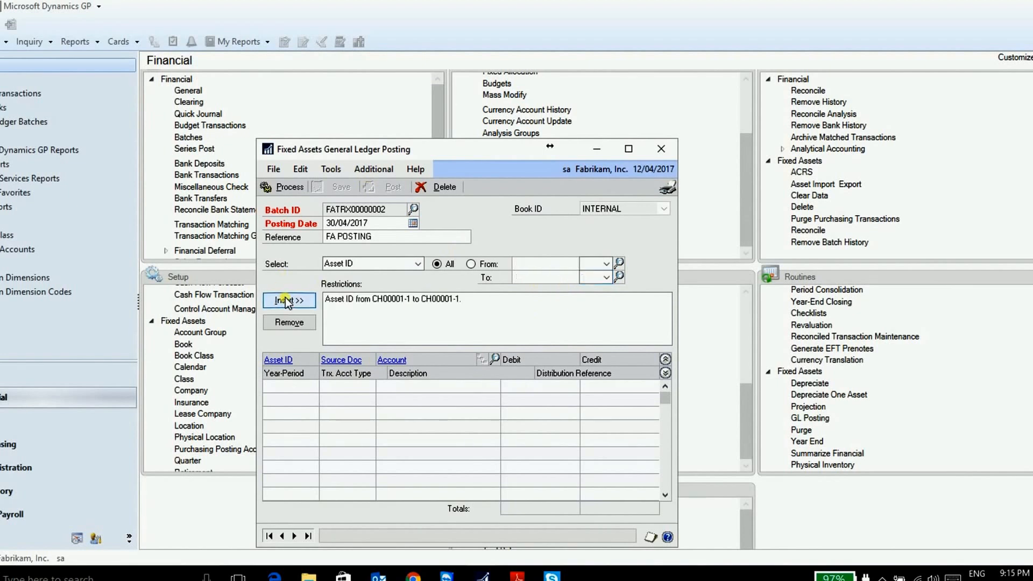
# Step: Try to insert a second Asset ID restriction for OE00001, finding the asset with the search text OE
pyautogui.click(405, 265)
pyautogui.click(370, 297)
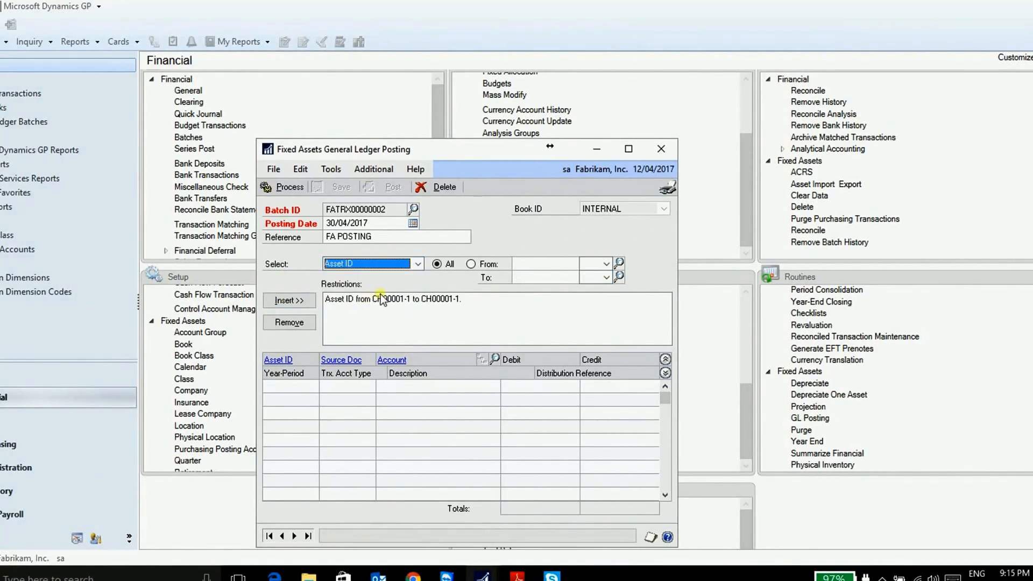
pyautogui.click(555, 270)
pyautogui.hotkey('ctrl', 'l')
pyautogui.click(496, 124)
pyautogui.click(494, 246)
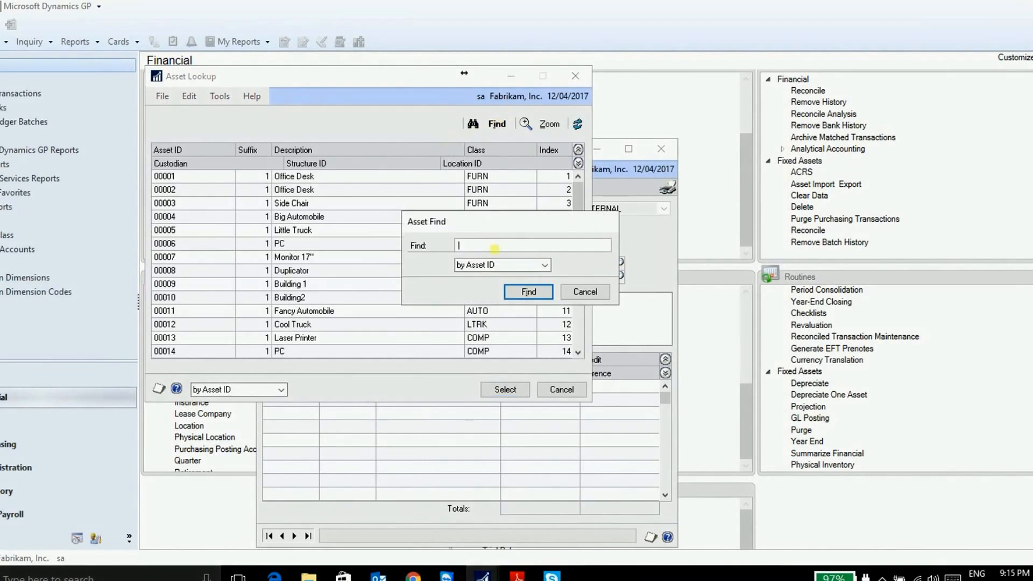
pyautogui.write('OE')
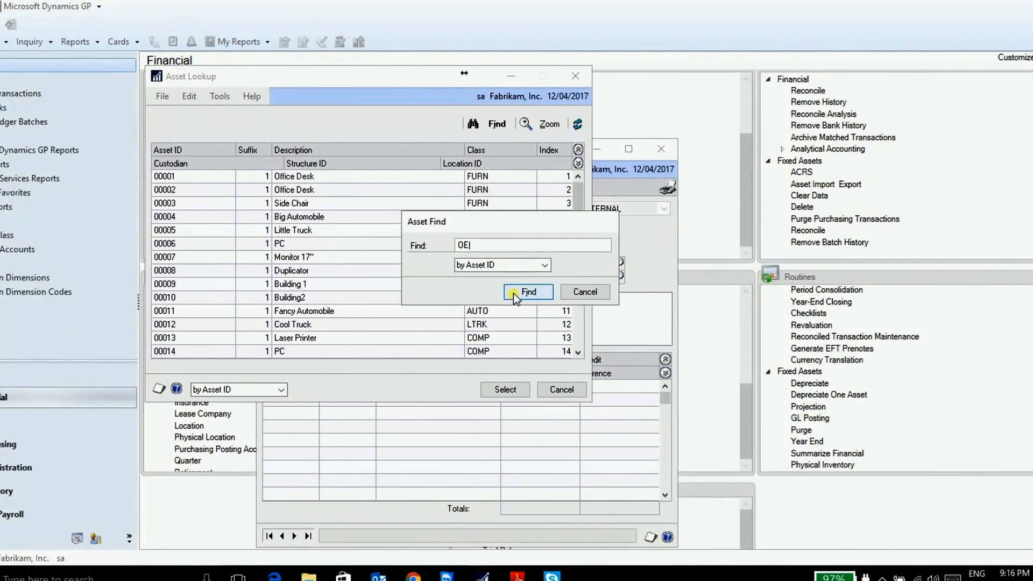
pyautogui.click(524, 293)
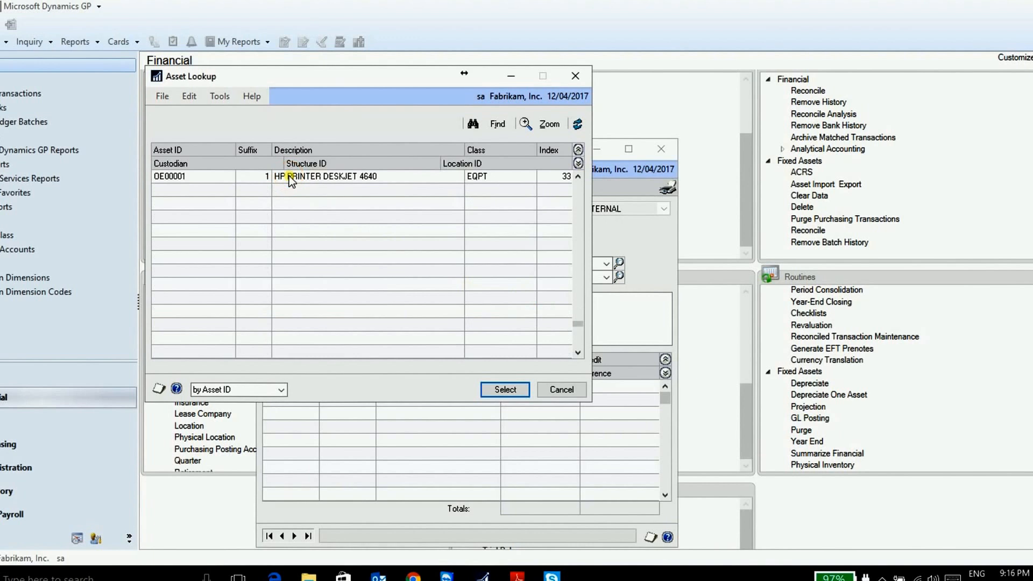
pyautogui.doubleClick(289, 177)
pyautogui.click(294, 300)
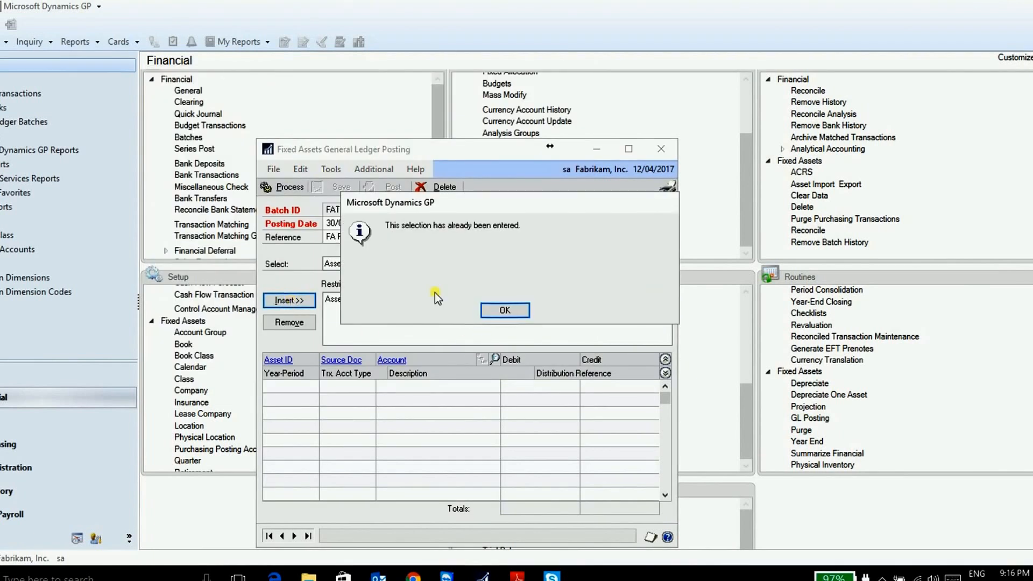
pyautogui.click(487, 310)
# Step: Retry inserting the Asset ID restriction from OE00001 to OE00001
pyautogui.click(447, 299)
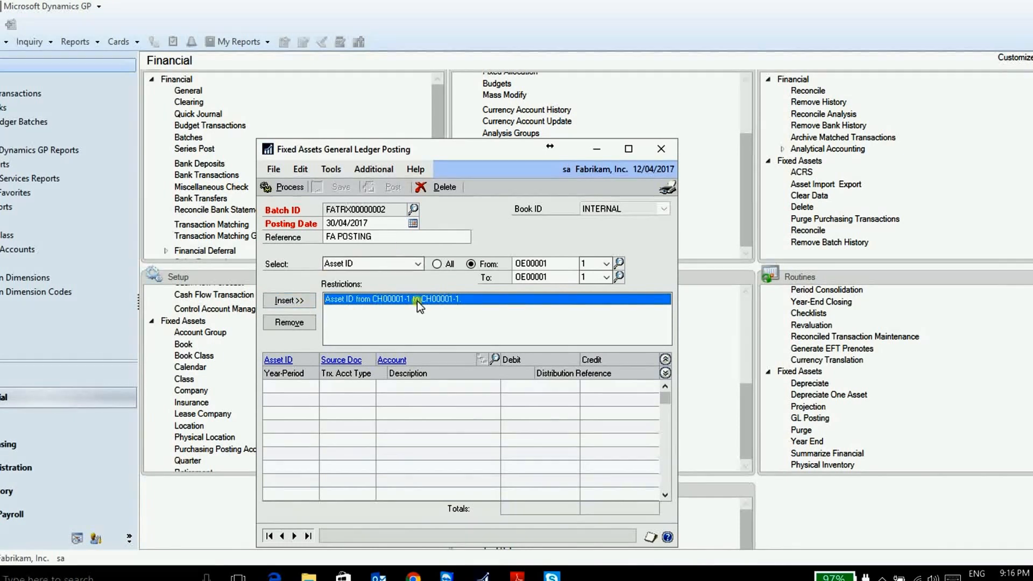
pyautogui.click(300, 299)
pyautogui.click(492, 308)
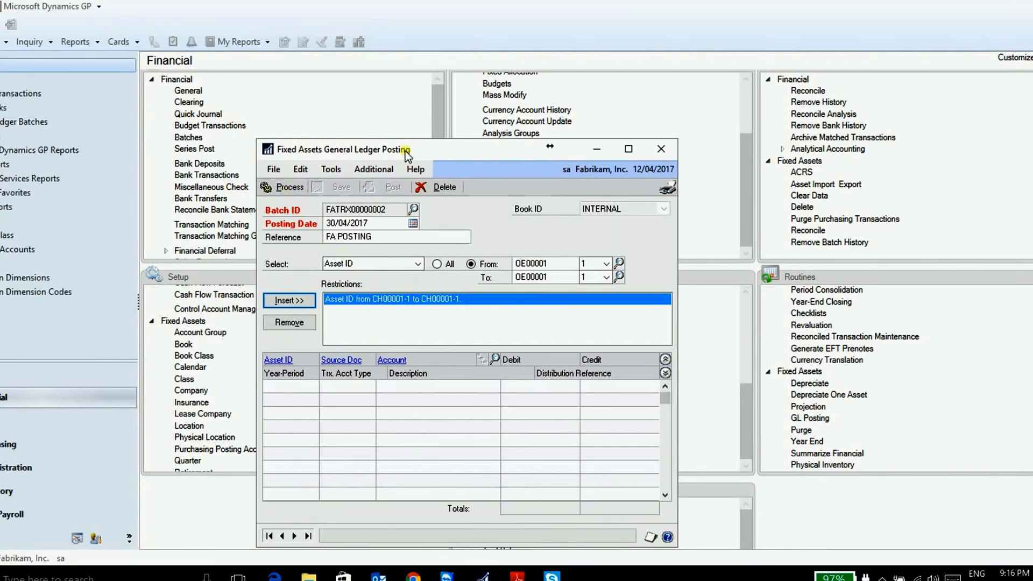
# Step: Process the Fixed Assets posting batch and expand its distribution lines to show account descriptions
pyautogui.moveTo(405, 153); pyautogui.dragTo(398, 97)
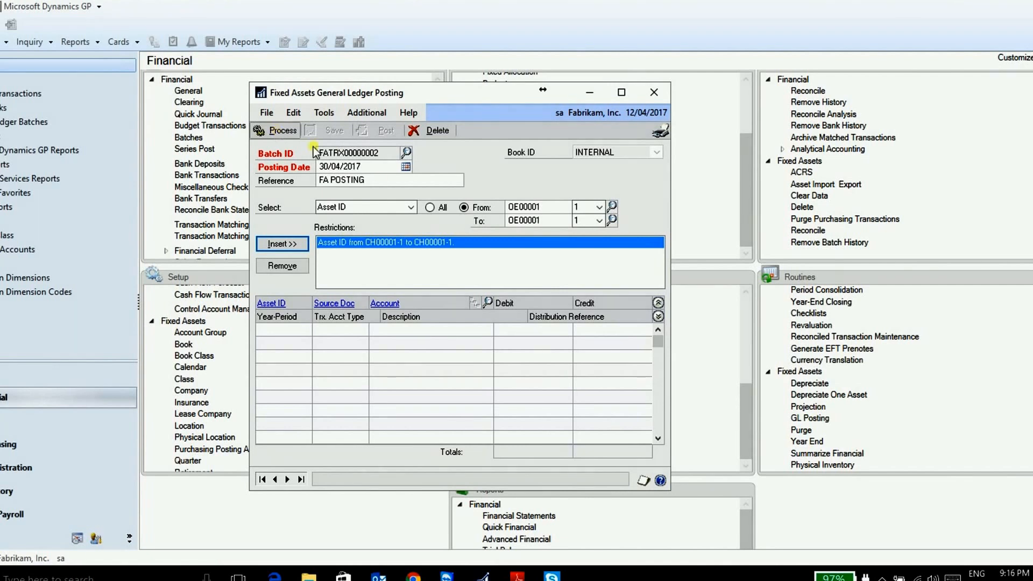
pyautogui.click(290, 133)
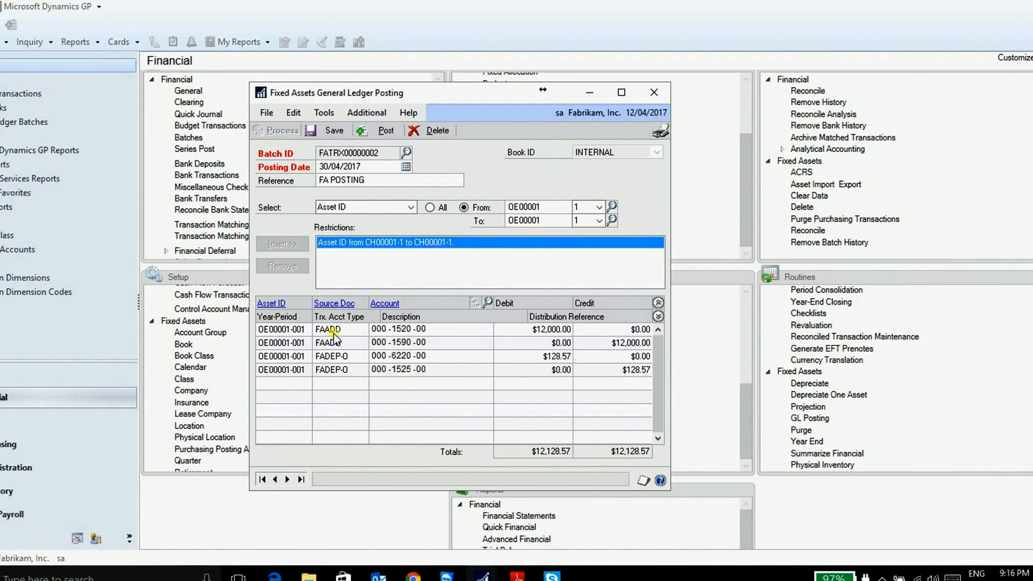
pyautogui.click(659, 316)
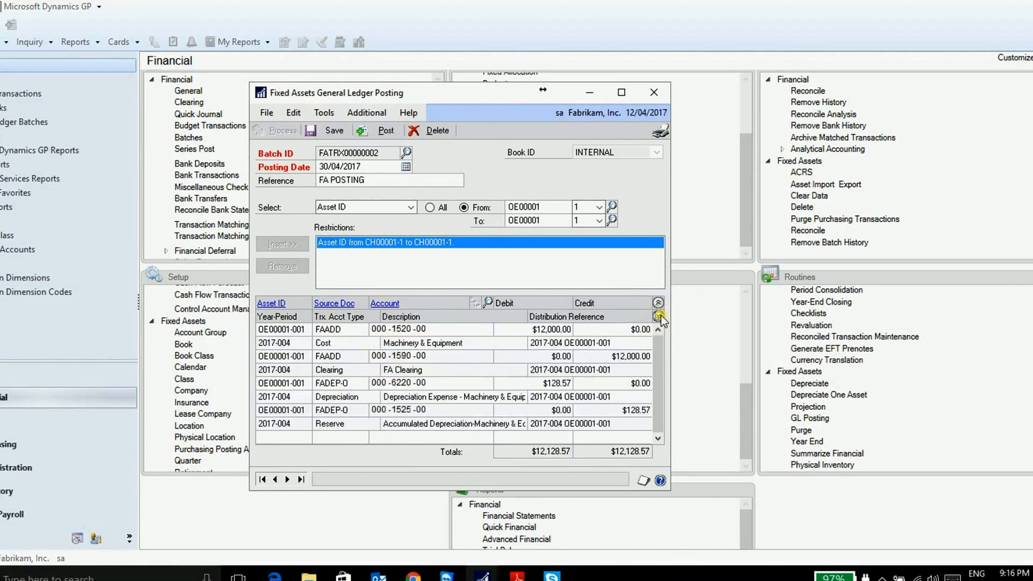
# Step: Check the asset addition's cost and clearing accounts against the "On Asset creation through FA Module" entry in the PDF document
pyautogui.click(420, 333)
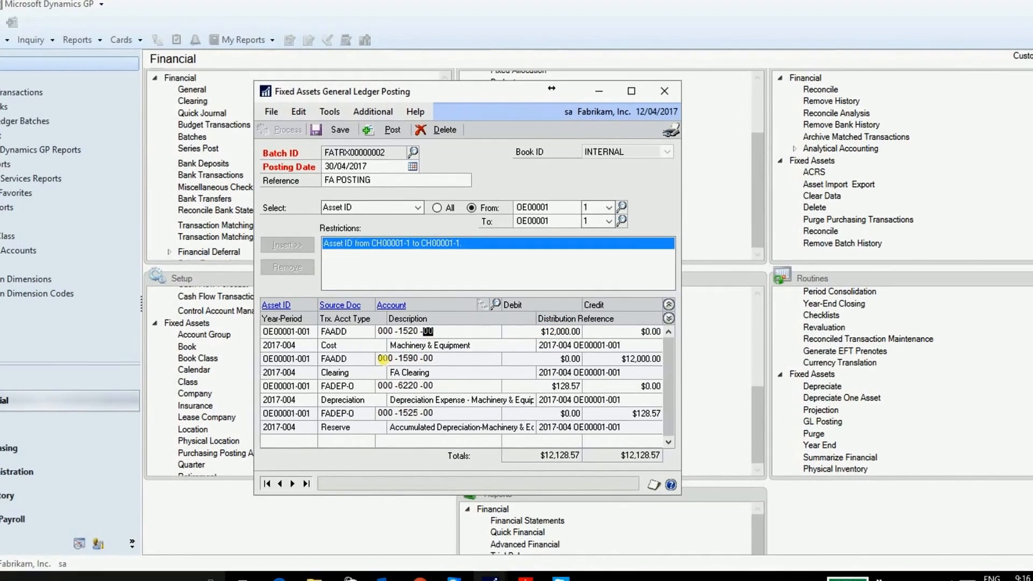
pyautogui.click(413, 358)
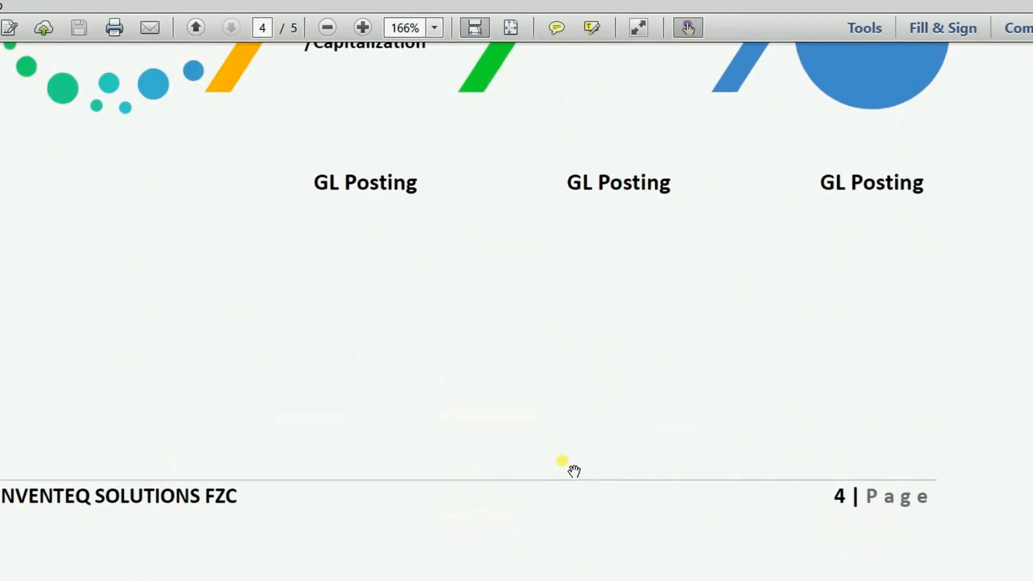
pyautogui.scroll(15, 574, 471)
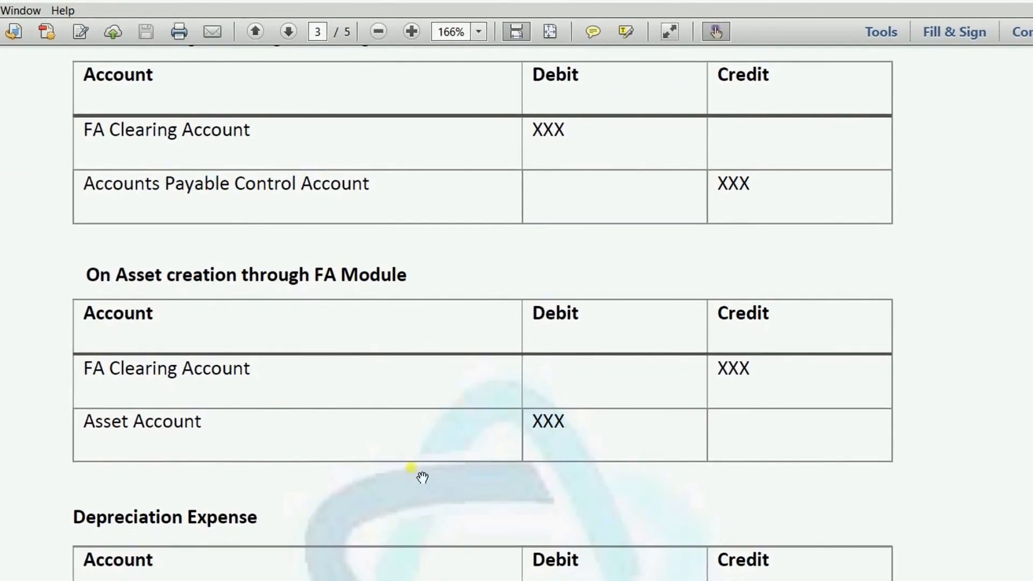
pyautogui.hotkey('alt', 'Tab')
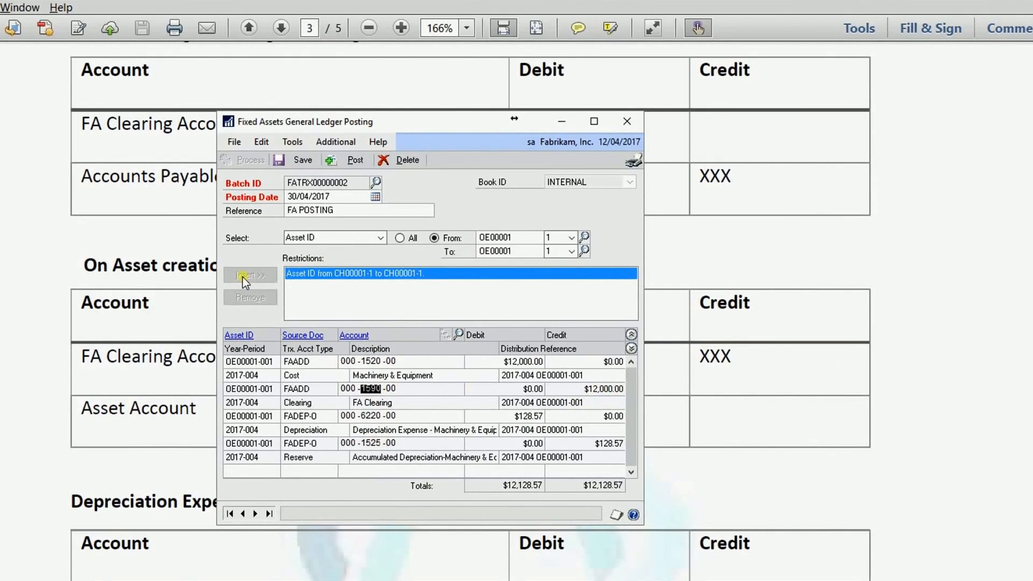
# Step: Compare the batch's depreciation and reserve account lines with the Depreciation Expense entry in the PDF document
pyautogui.click(370, 419)
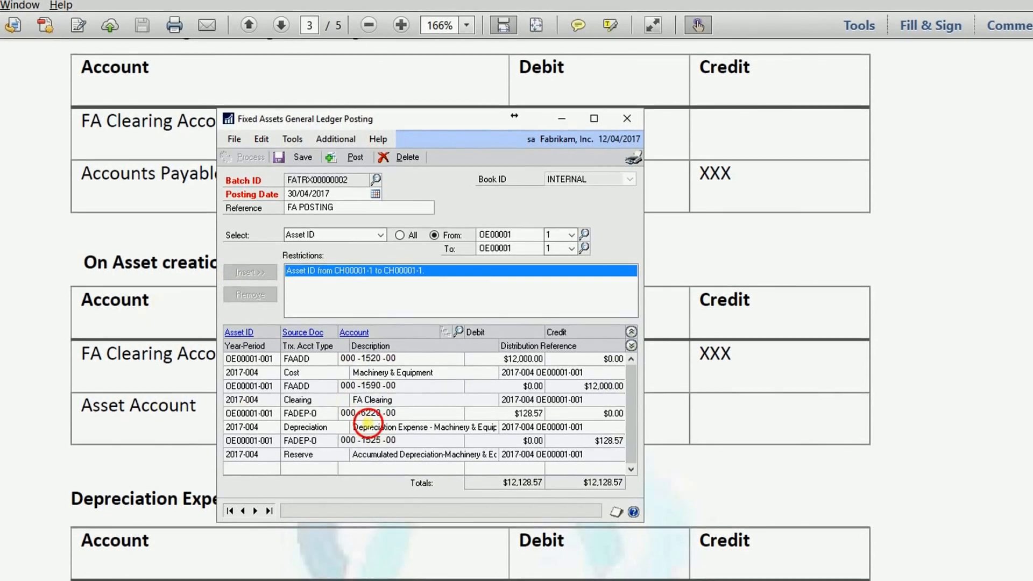
pyautogui.click(131, 462)
pyautogui.moveTo(213, 484); pyautogui.dragTo(225, 365)
pyautogui.hotkey('alt', 'Tab')
pyautogui.click(371, 445)
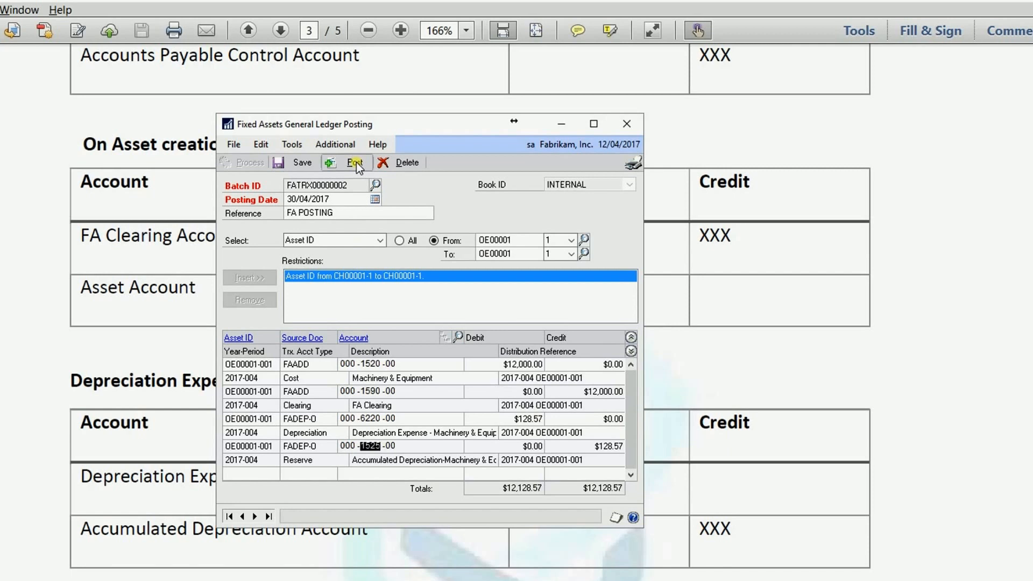
# Step: Post the batch with the FA GL Posting report sent to the screen, and put the posting journal away
pyautogui.click(330, 164)
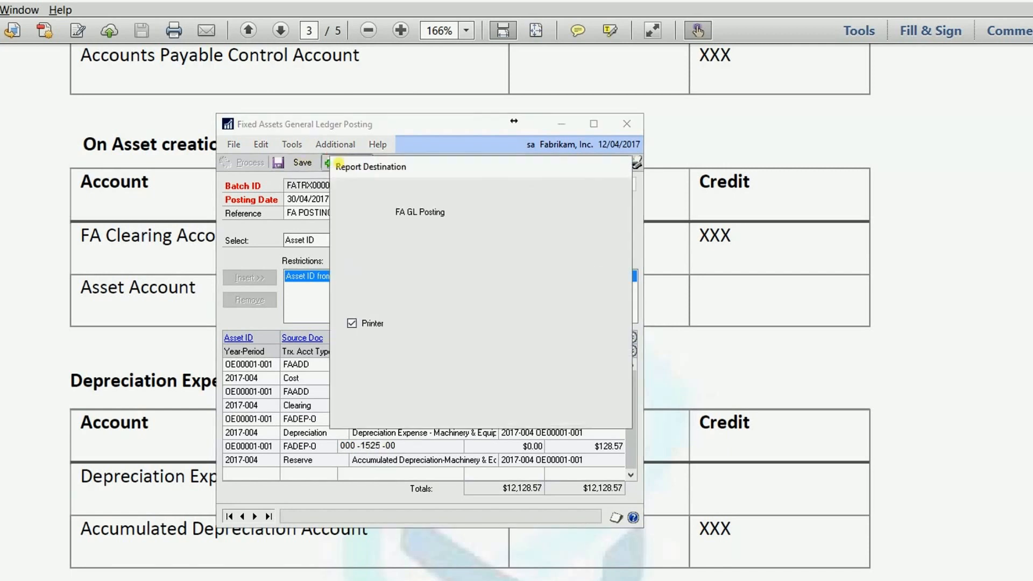
pyautogui.click(372, 315)
pyautogui.click(372, 323)
pyautogui.click(543, 415)
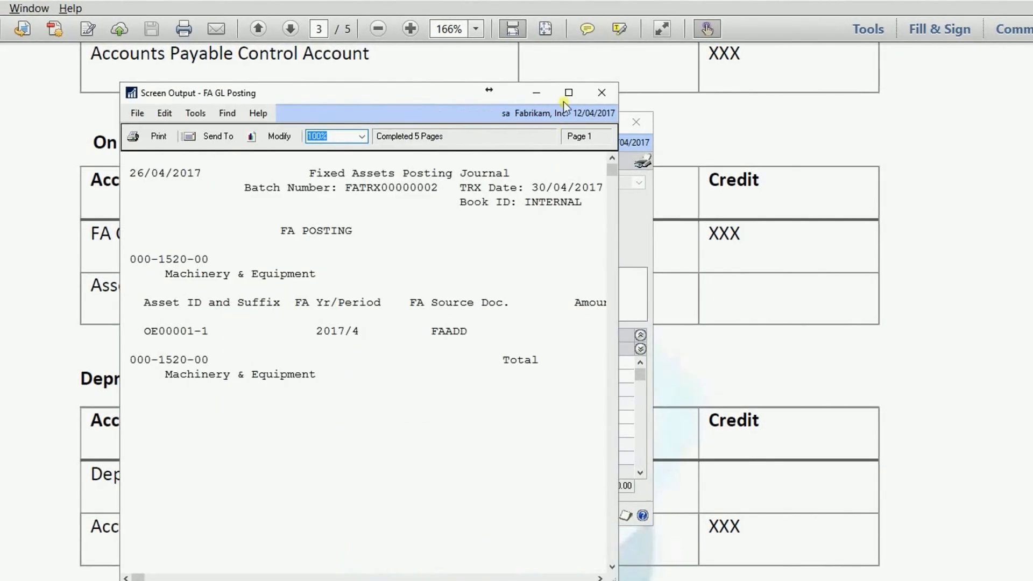
pyautogui.click(536, 92)
pyautogui.click(167, 248)
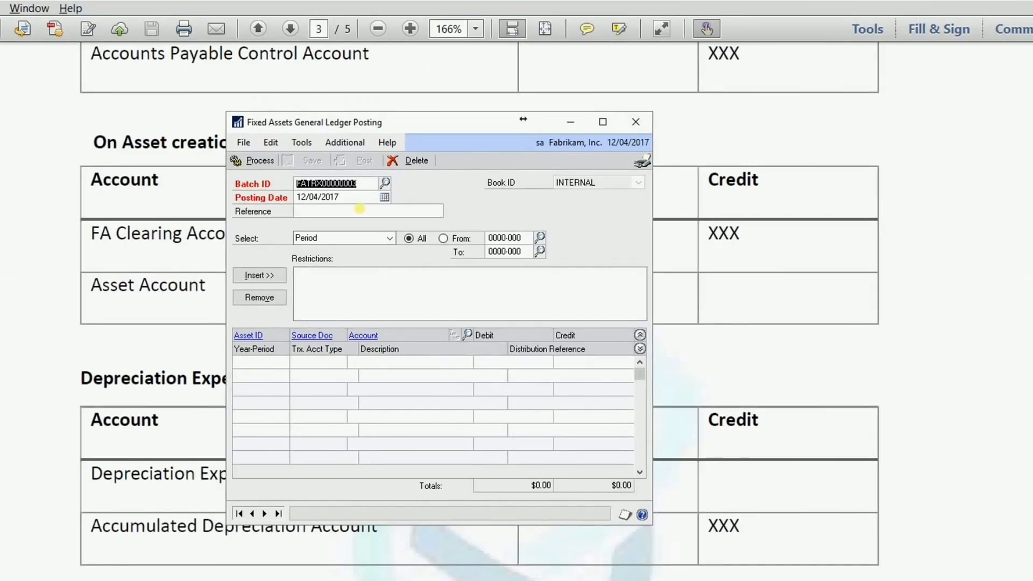
# Step: Start another General Ledger posting batch with reference FA POSTING and choose Asset ID as the restriction type
pyautogui.click(357, 214)
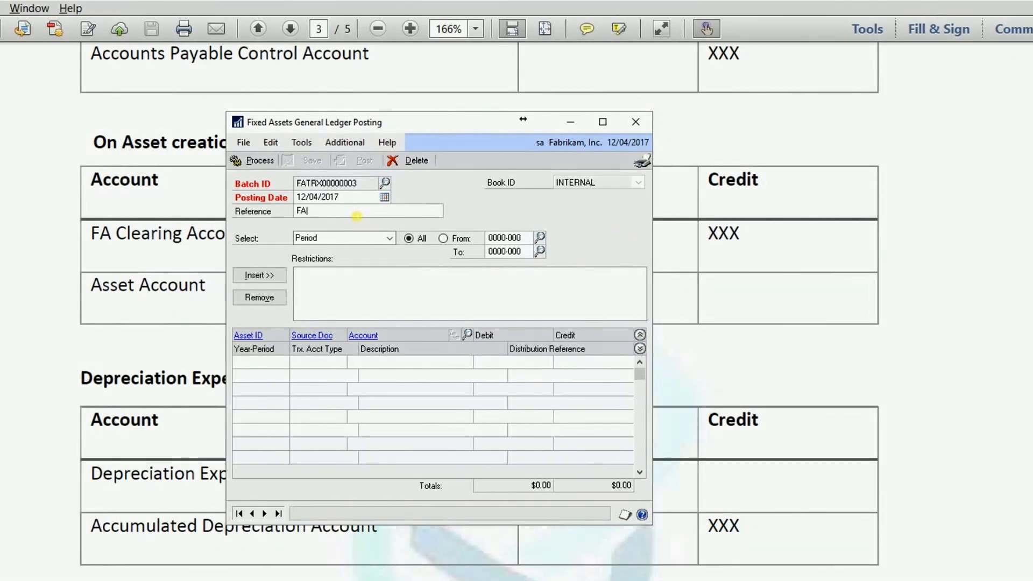
pyautogui.write('FA POSTING')
pyautogui.press('Tab')
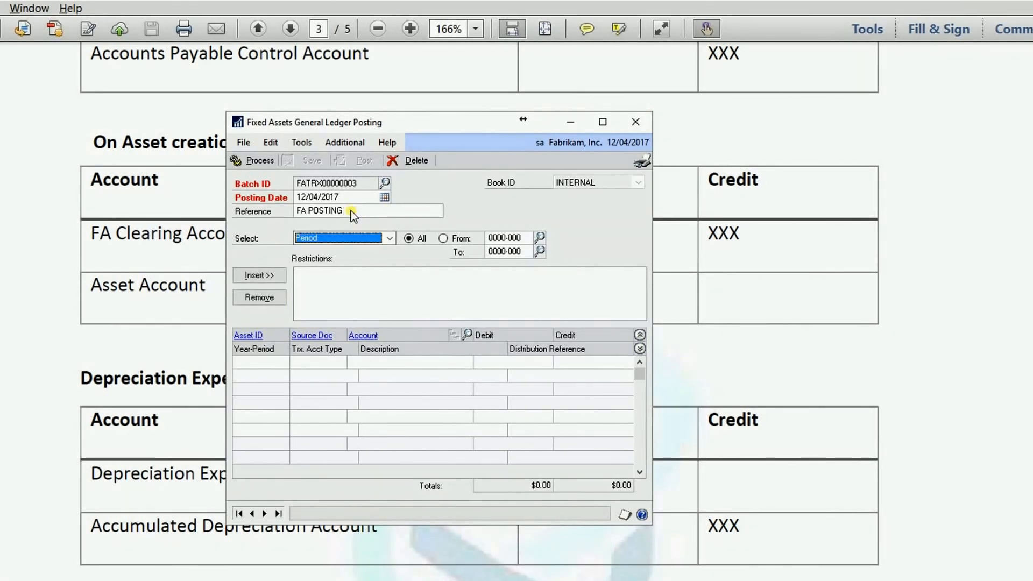
pyautogui.press('a')
pyautogui.press('Tab')
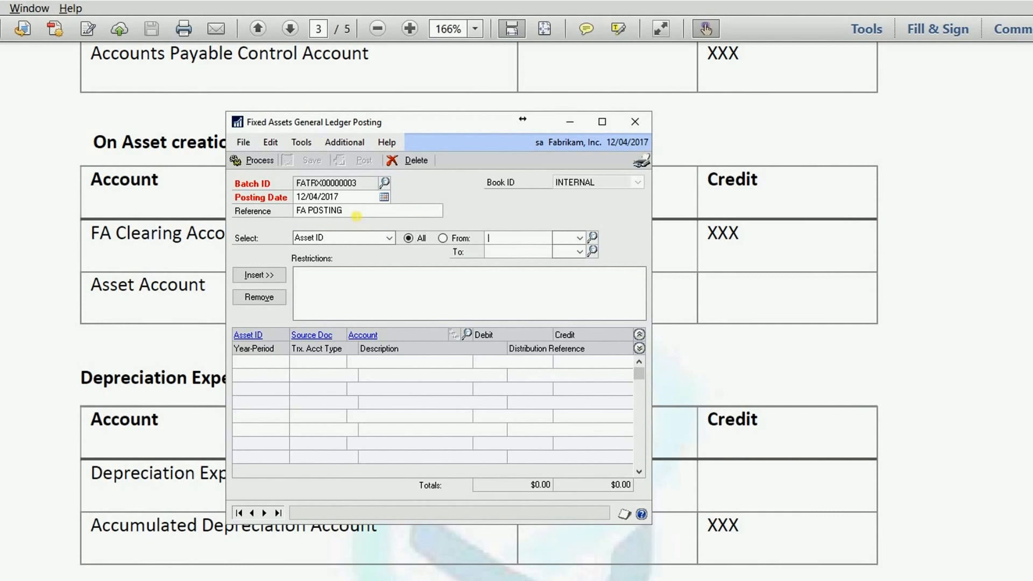
# Step: Insert an Asset ID restriction from OE00001 to OE00001, finding the asset with the search text OE
pyautogui.hotkey('ctrl', 'l')
pyautogui.click(467, 156)
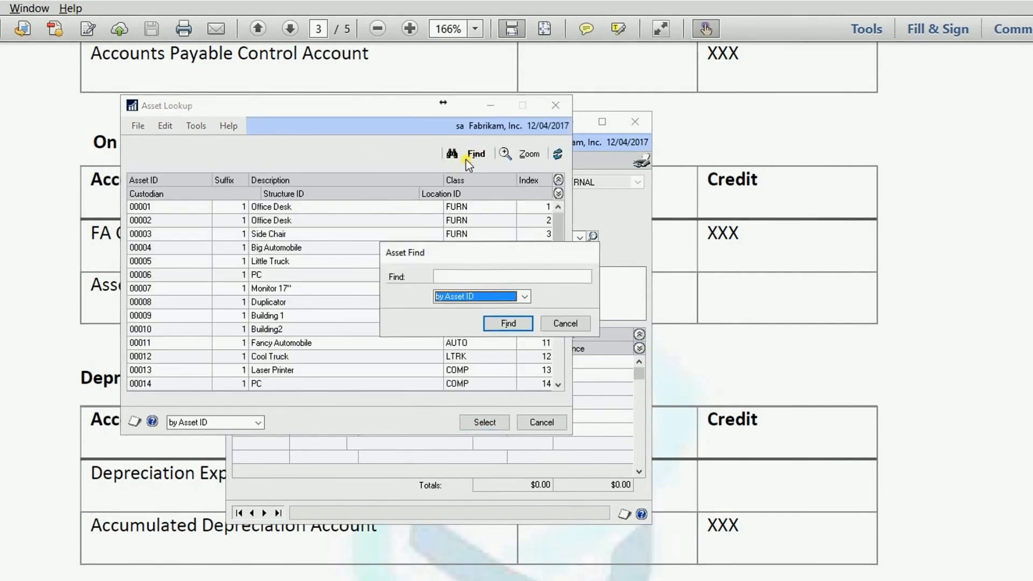
pyautogui.click(459, 278)
pyautogui.write('OE')
pyautogui.press('Tab')
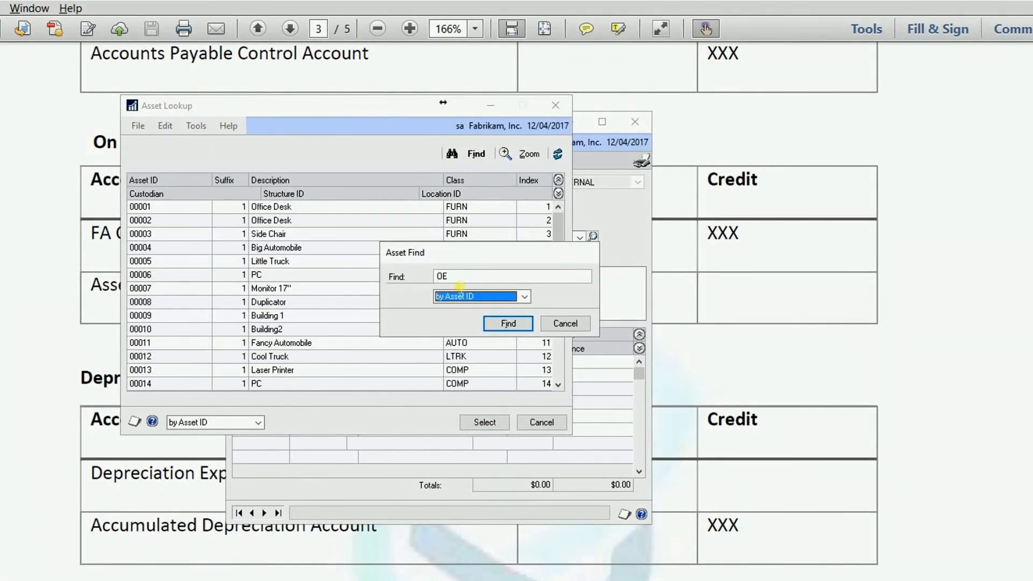
pyautogui.click(497, 326)
pyautogui.doubleClick(254, 207)
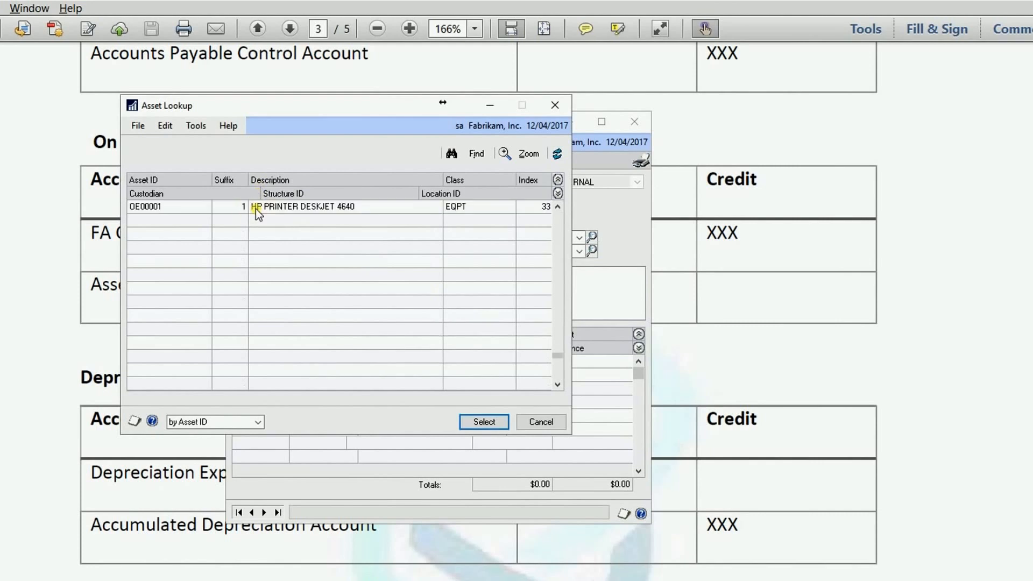
pyautogui.click(260, 275)
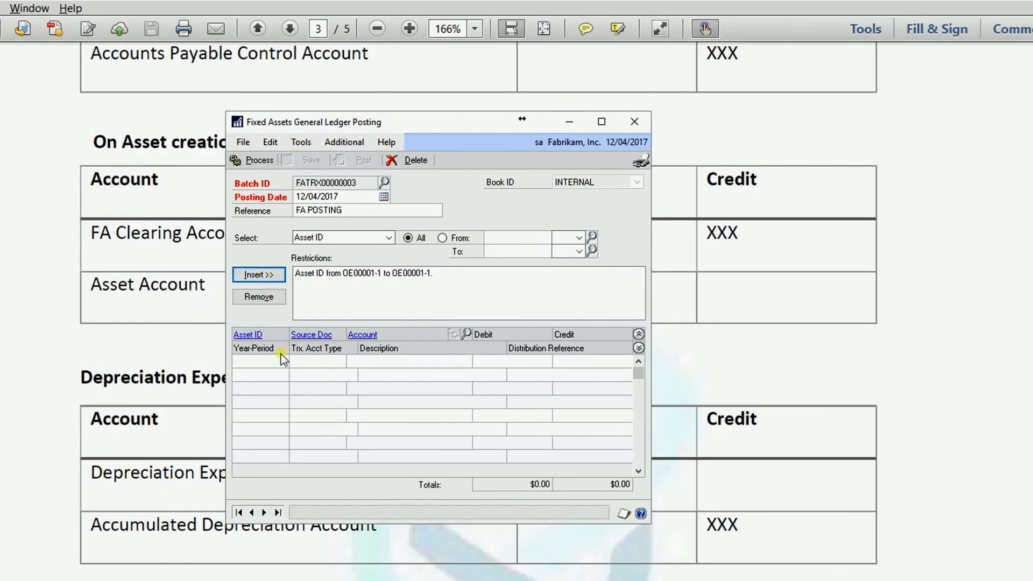
# Step: Try to process the OE00001 batch, setting its posting date to 30/04/2017 and selecting the restriction between attempts
pyautogui.click(254, 165)
pyautogui.click(492, 341)
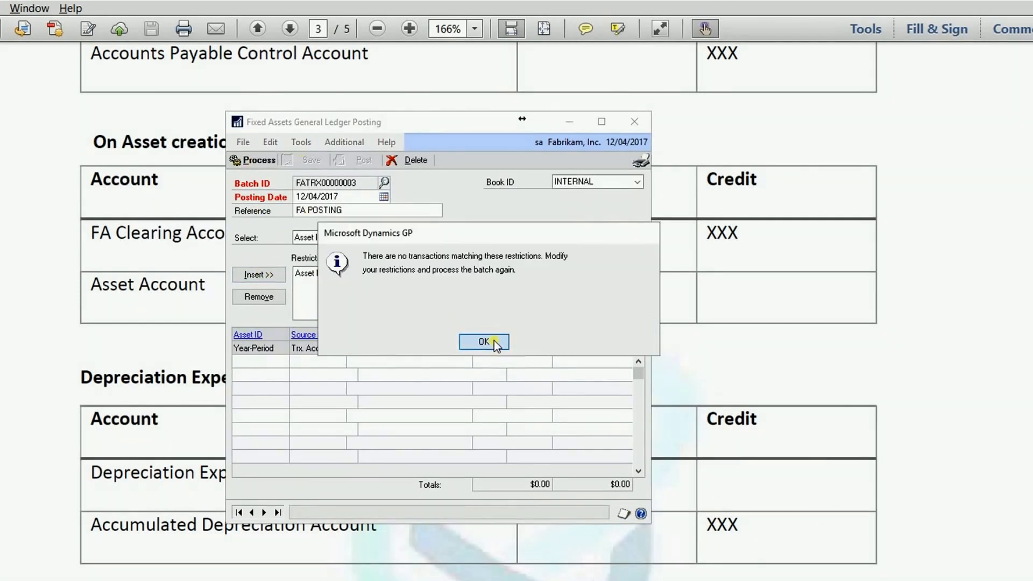
pyautogui.write('30/04/2017')
pyautogui.press('Tab')
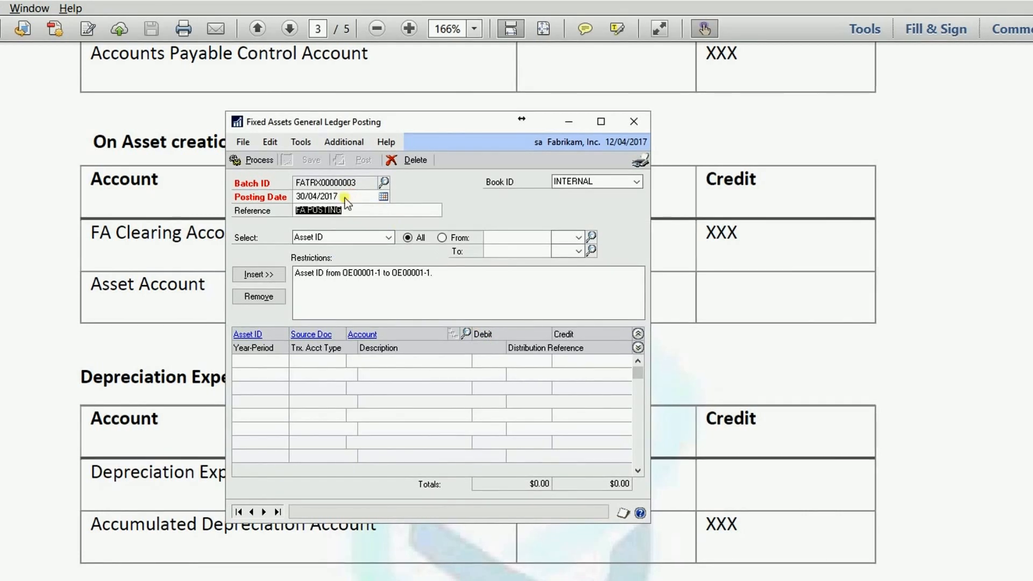
pyautogui.click(254, 161)
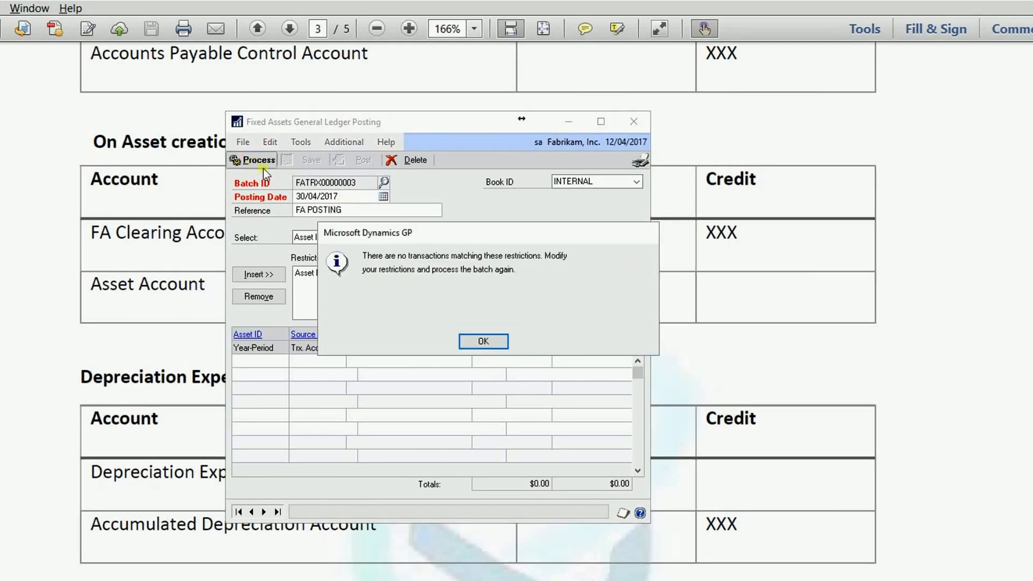
pyautogui.click(478, 342)
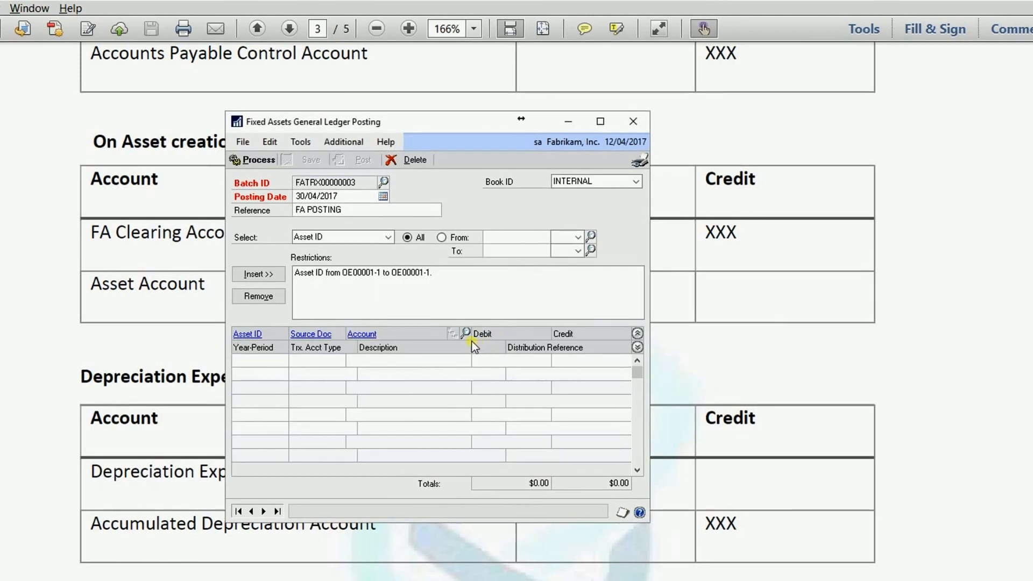
pyautogui.click(377, 275)
pyautogui.click(254, 160)
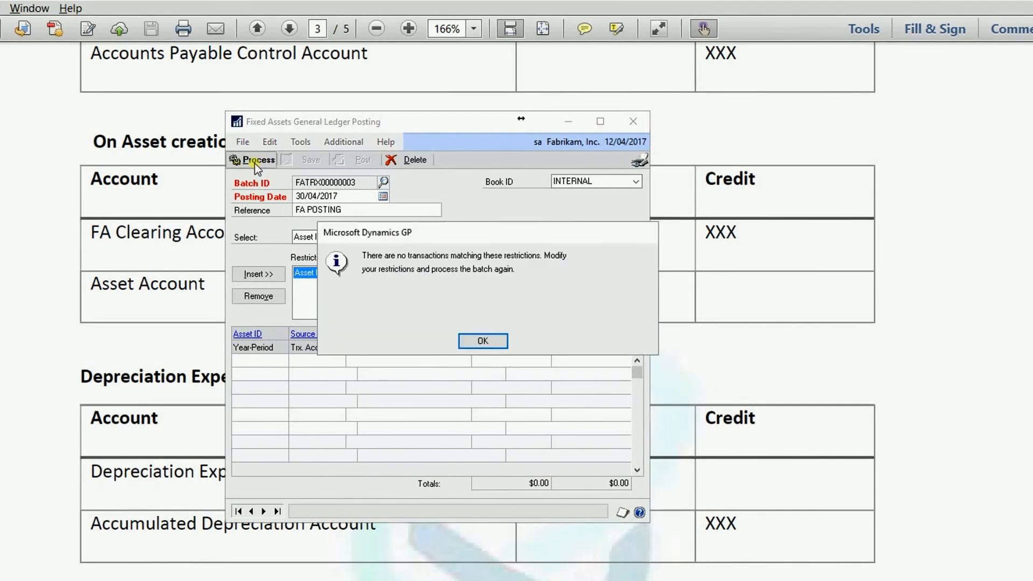
pyautogui.click(480, 339)
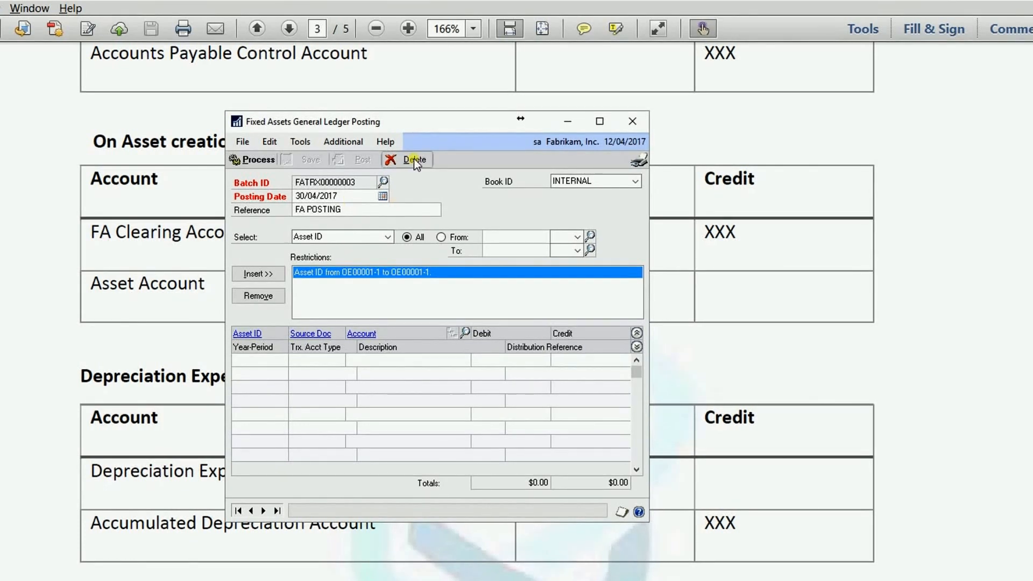
# Step: Delete the unprocessed batch, look up the unposted Fixed Assets batches, and close the lookup
pyautogui.click(505, 237)
pyautogui.click(632, 121)
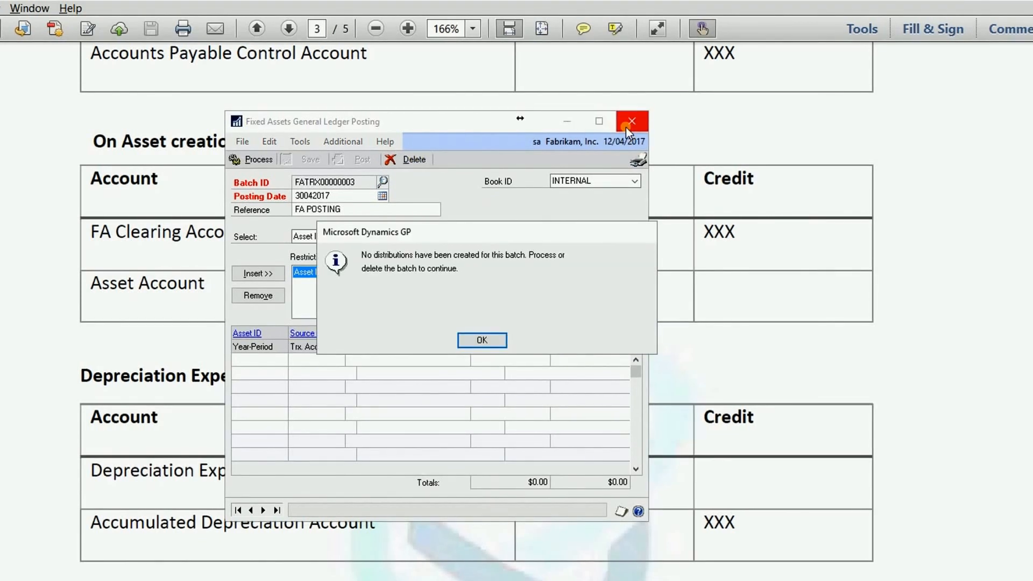
pyautogui.click(480, 343)
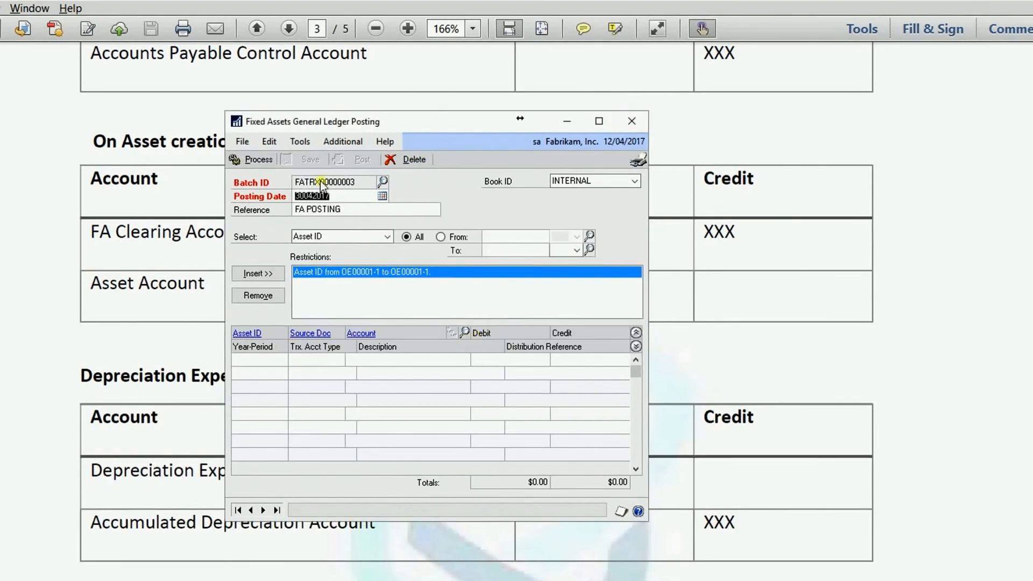
pyautogui.click(403, 160)
pyautogui.click(383, 181)
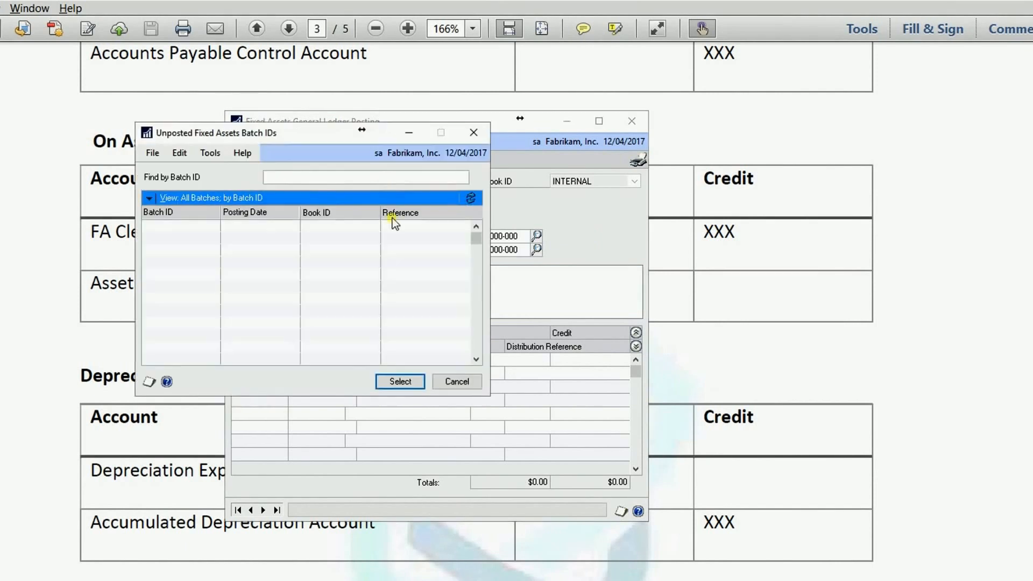
pyautogui.click(474, 133)
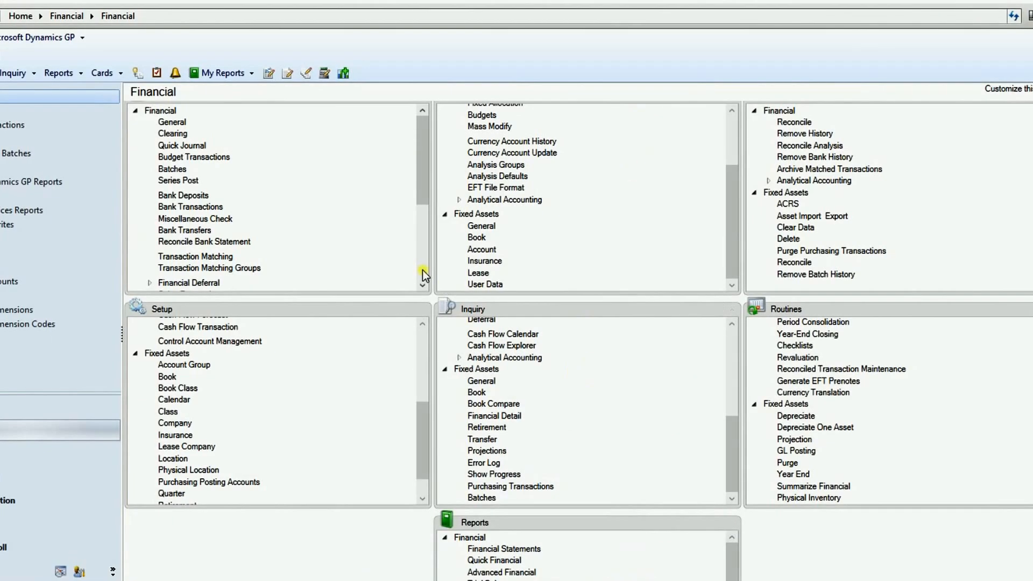
# Step: Open the General Entry batch FATRX00000001 in Batch Entry, finding it with the search text FA
pyautogui.click(172, 169)
pyautogui.click(315, 211)
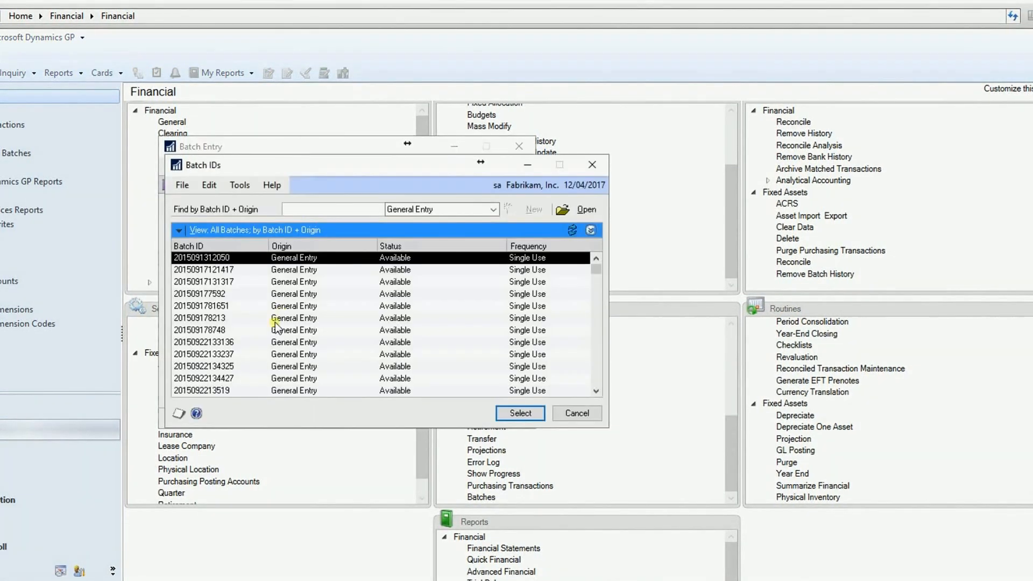
pyautogui.click(321, 211)
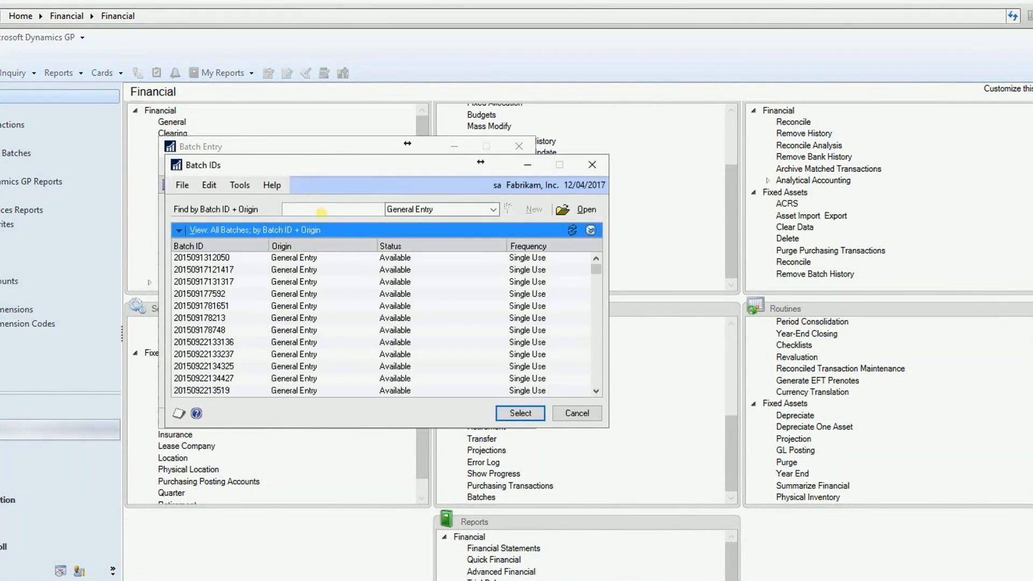
pyautogui.moveTo(598, 347); pyautogui.dragTo(596, 362)
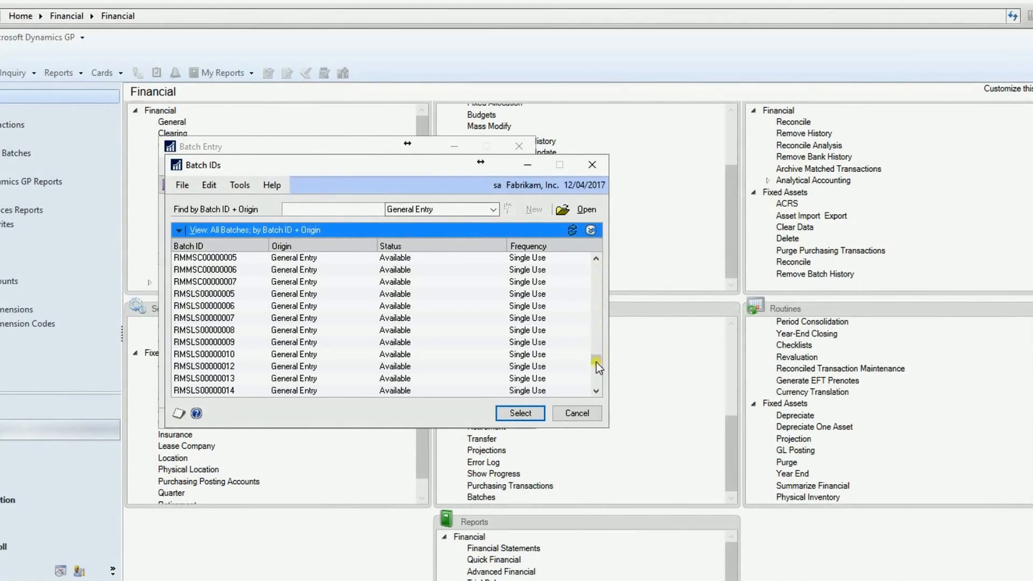
pyautogui.write('FA')
pyautogui.press('Tab')
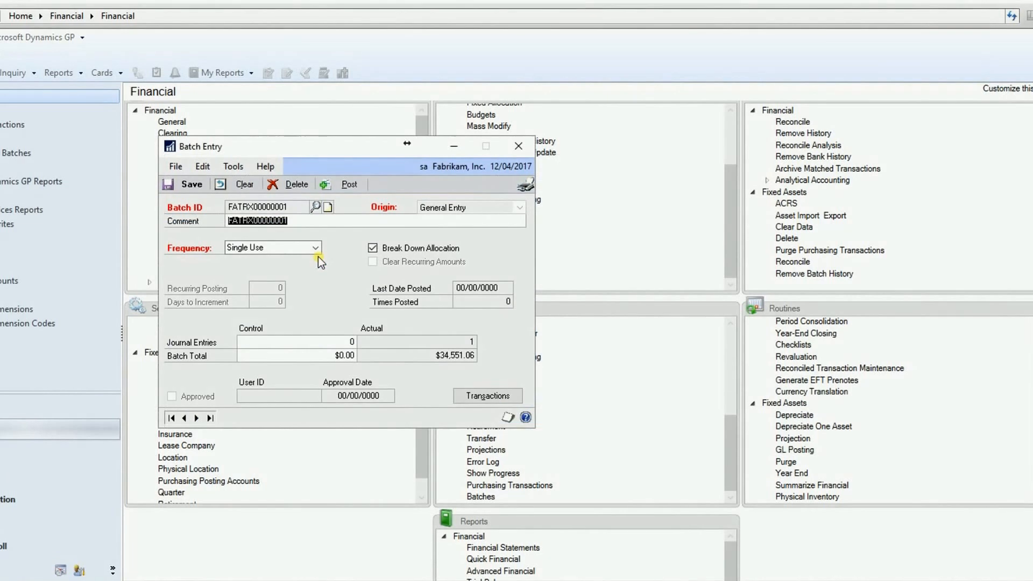
# Step: From the batch's transactions, look up and open the FA POSTING journal entry of batch FATRX00000002
pyautogui.click(475, 396)
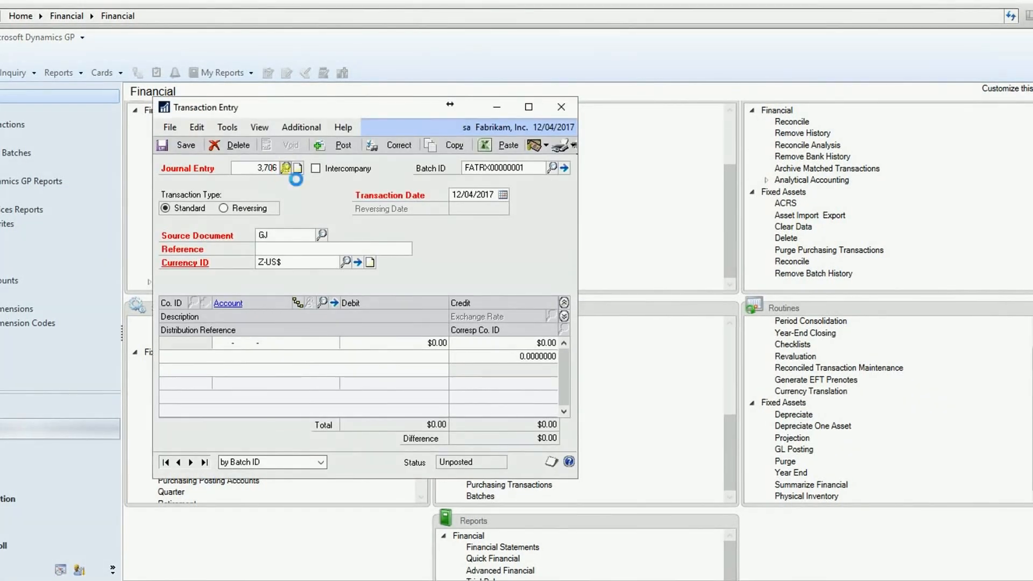
pyautogui.click(286, 167)
pyautogui.doubleClick(363, 258)
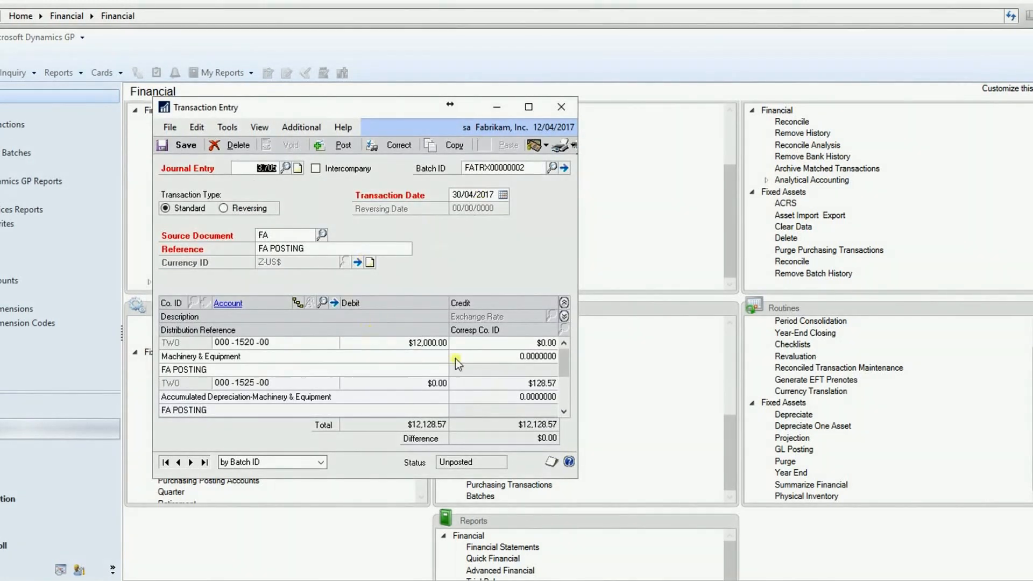
# Step: Examine the journal entry's account distributions, save the entry, and close Transaction Entry
pyautogui.click(564, 301)
pyautogui.click(563, 316)
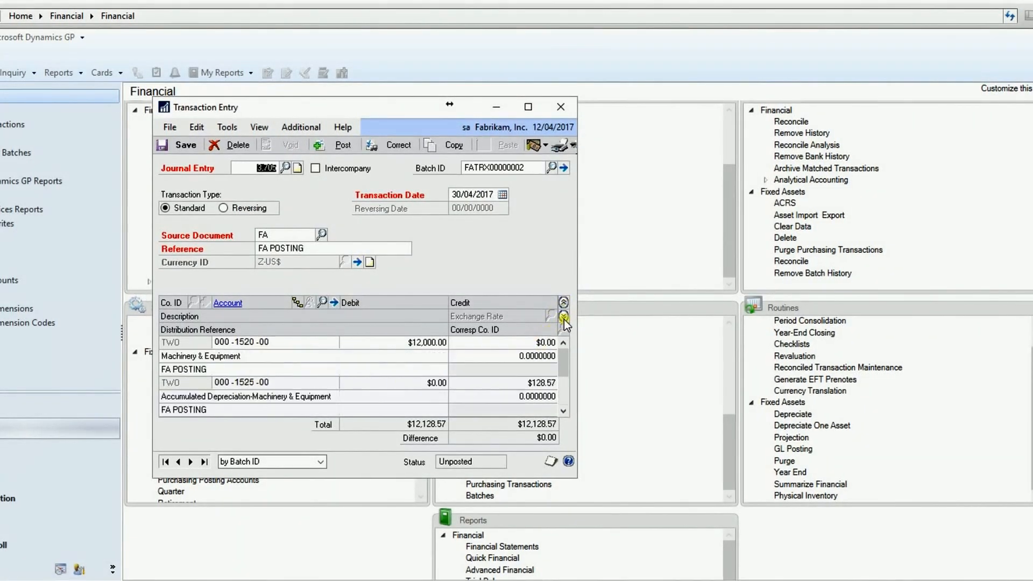
pyautogui.click(566, 381)
pyautogui.click(566, 409)
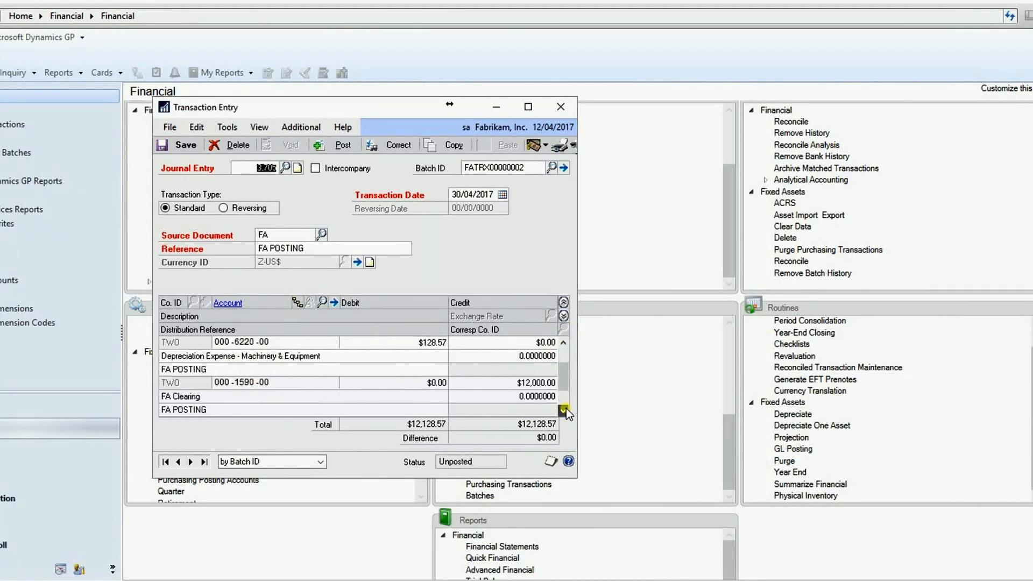
pyautogui.click(566, 409)
pyautogui.moveTo(564, 397); pyautogui.dragTo(565, 353)
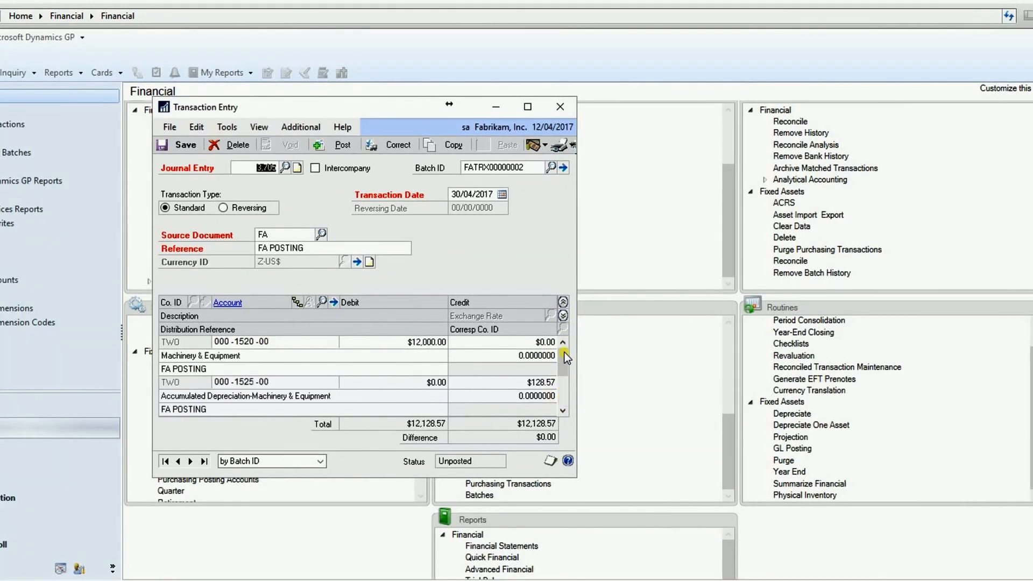
pyautogui.click(525, 381)
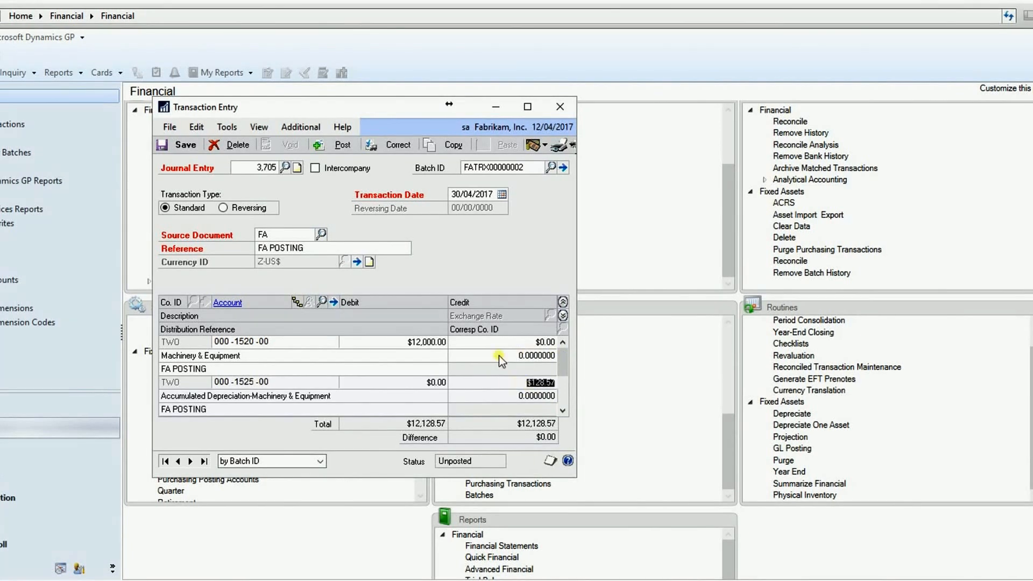
pyautogui.click(187, 145)
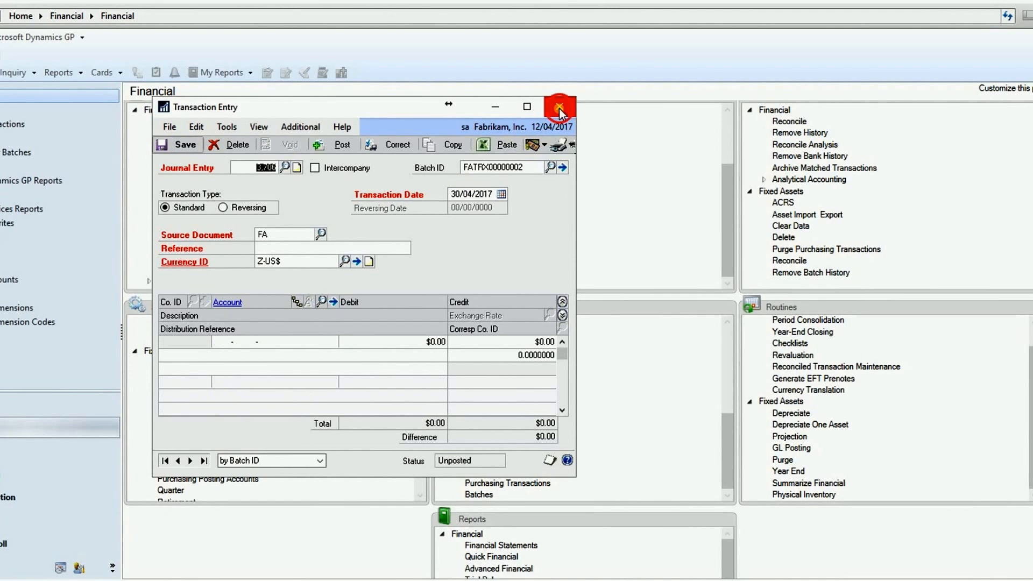
pyautogui.click(559, 109)
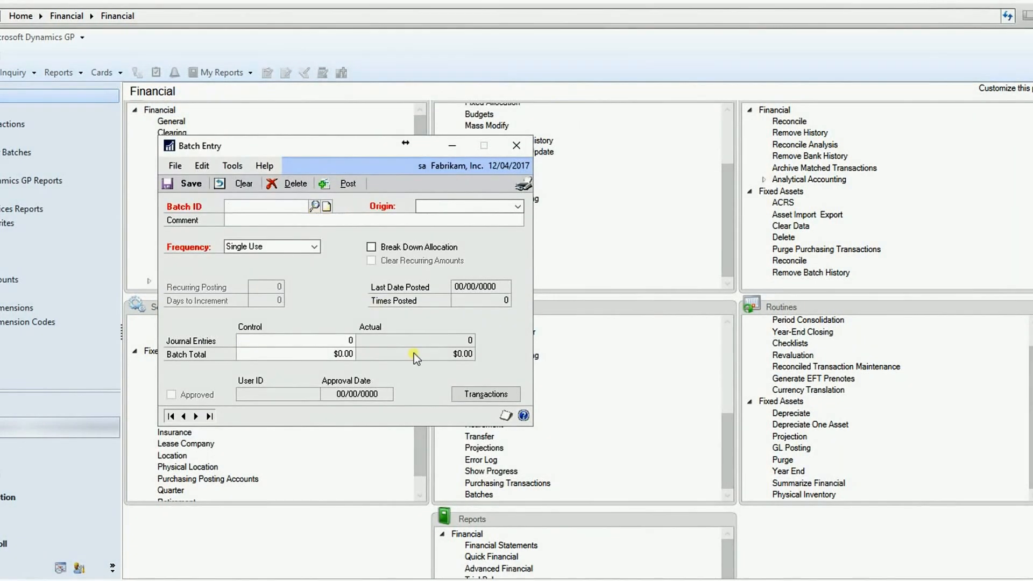
# Step: Open the General Entry batch FATRX00000002 in Batch Entry, finding it with the search text FA
pyautogui.click(314, 206)
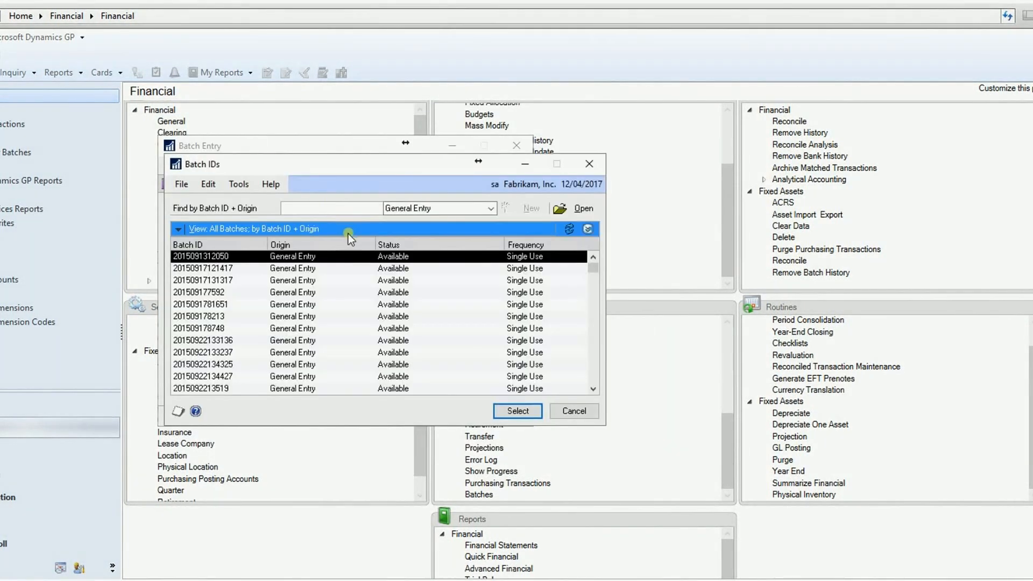
pyautogui.click(344, 210)
pyautogui.write('FA')
pyautogui.press('Tab')
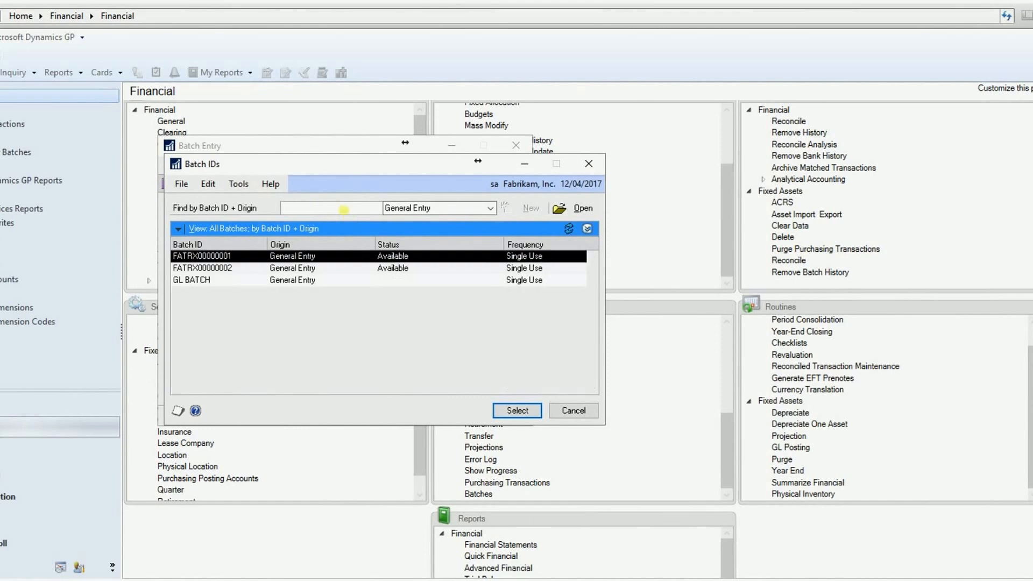
pyautogui.doubleClick(324, 271)
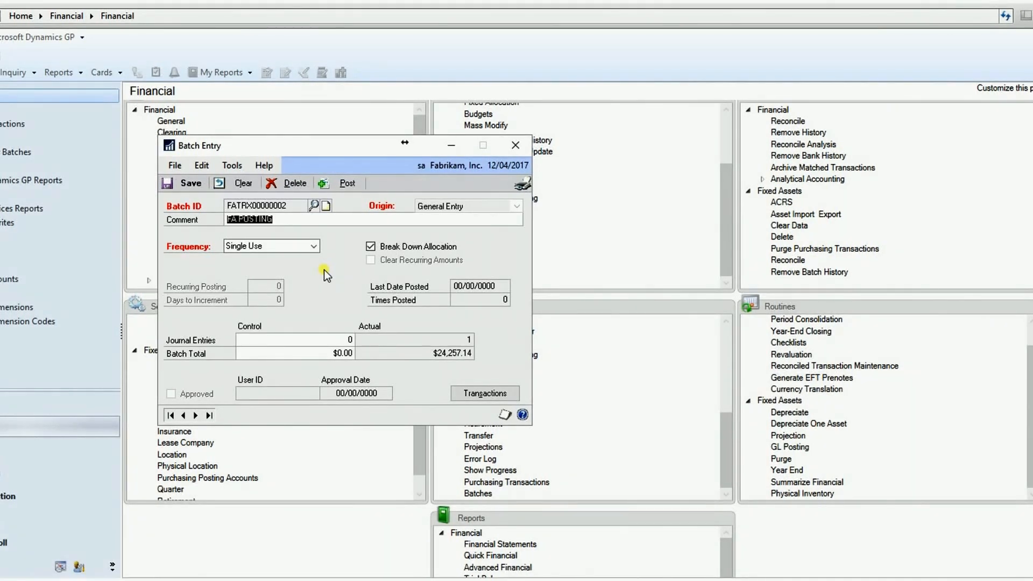
# Step: Open the FA POSTING journal entry from the batch's transactions, finding it with the batch search text FA
pyautogui.click(486, 392)
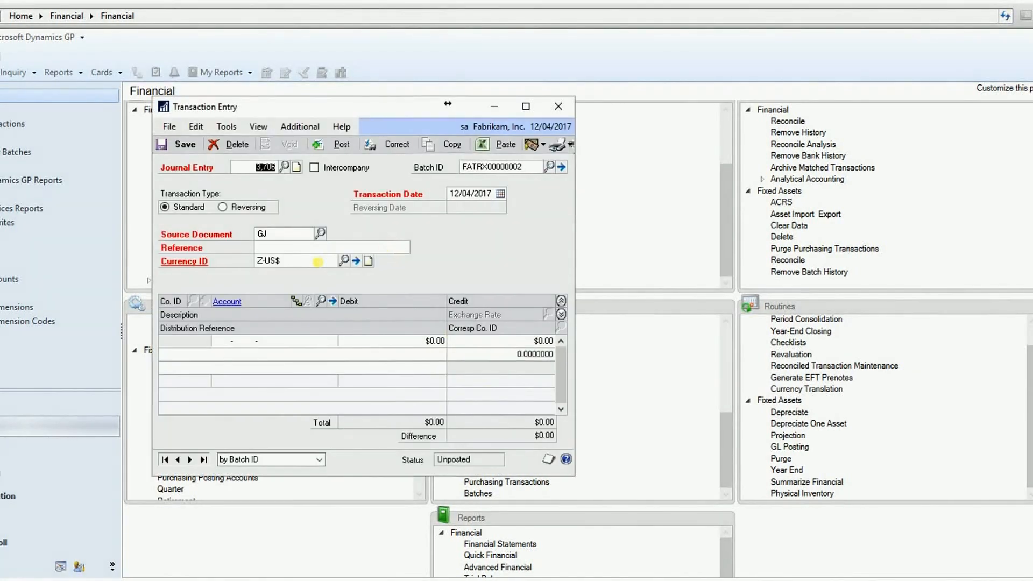
pyautogui.click(287, 164)
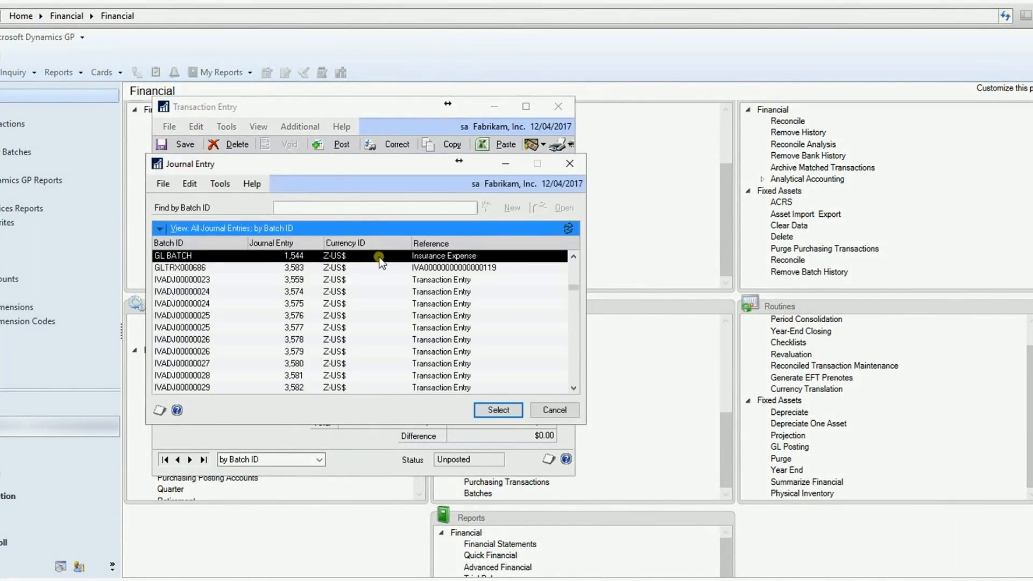
pyautogui.click(571, 275)
pyautogui.click(570, 276)
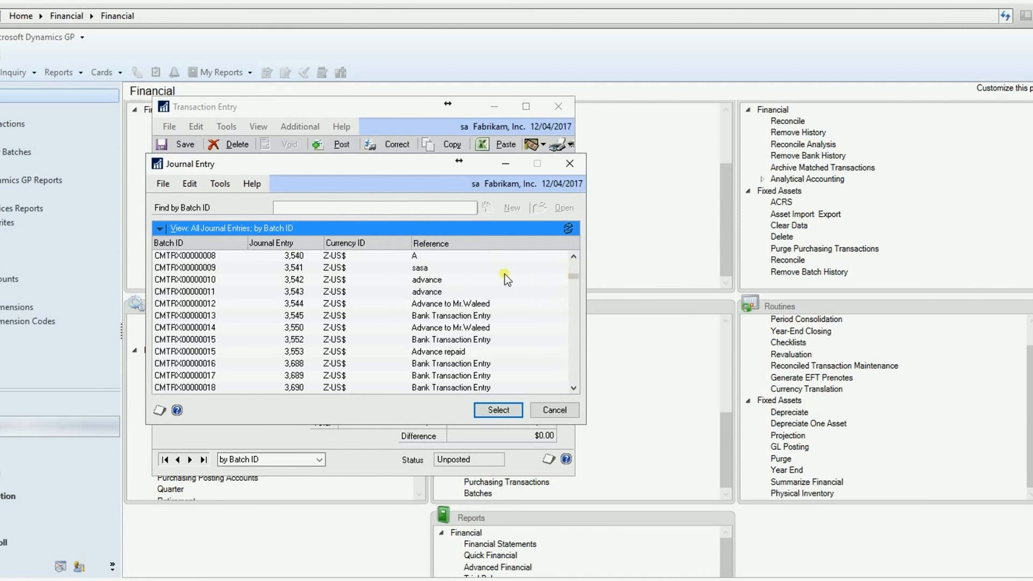
pyautogui.write('FA')
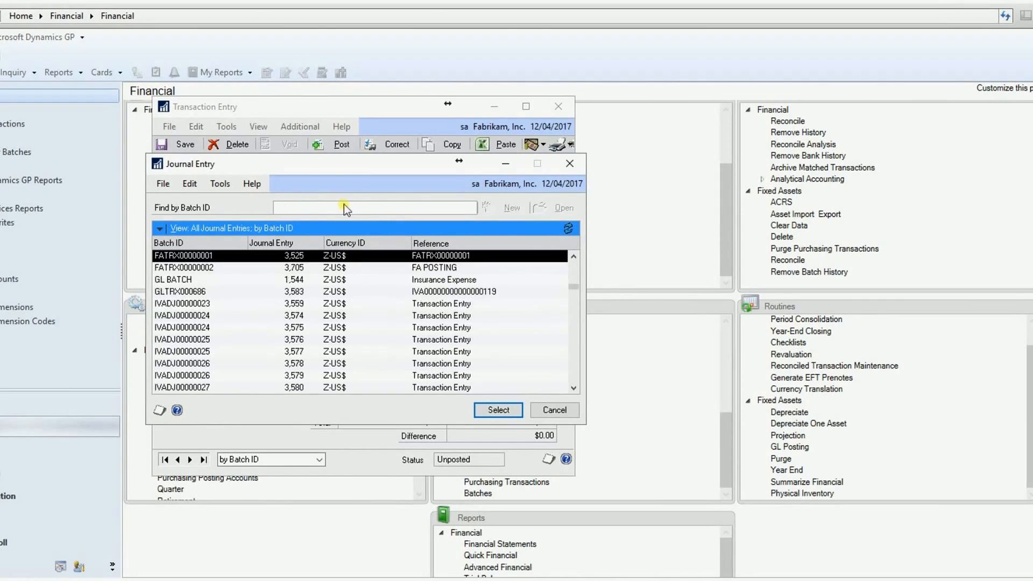
pyautogui.doubleClick(347, 267)
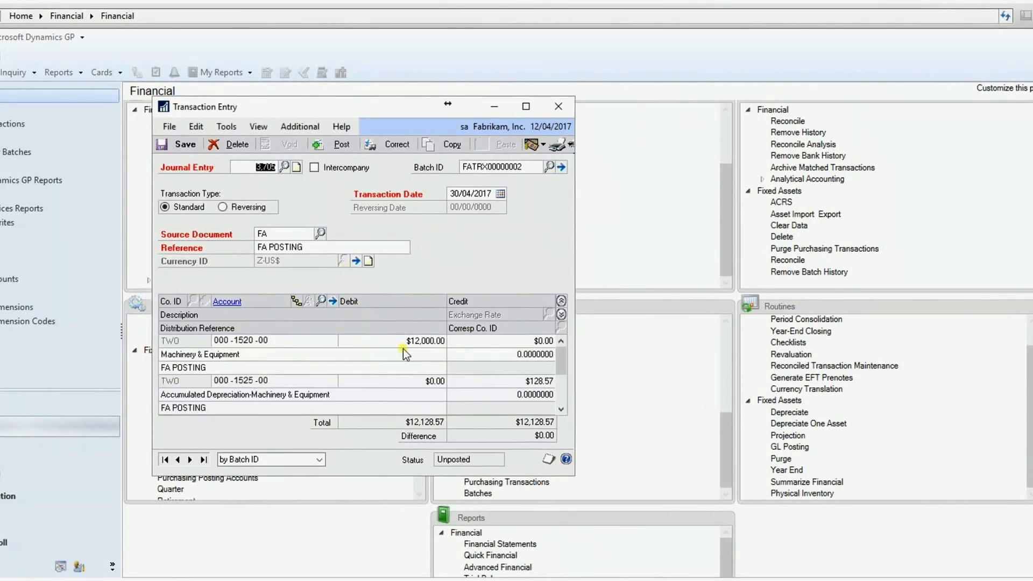
# Step: Collapse the distribution details to one row per account, and return to the entry's batch, closing Transaction Entry
pyautogui.click(561, 301)
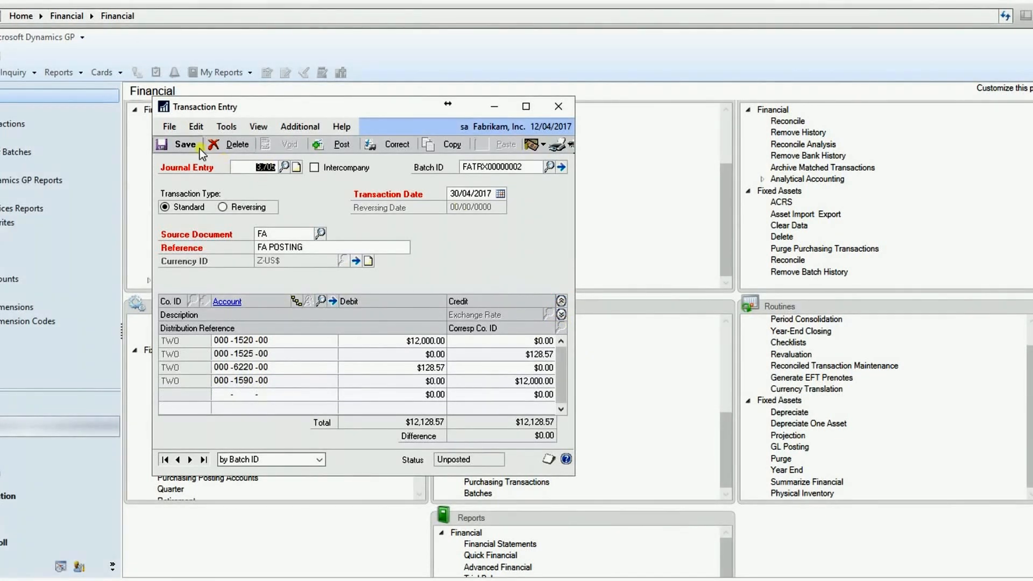
pyautogui.click(563, 166)
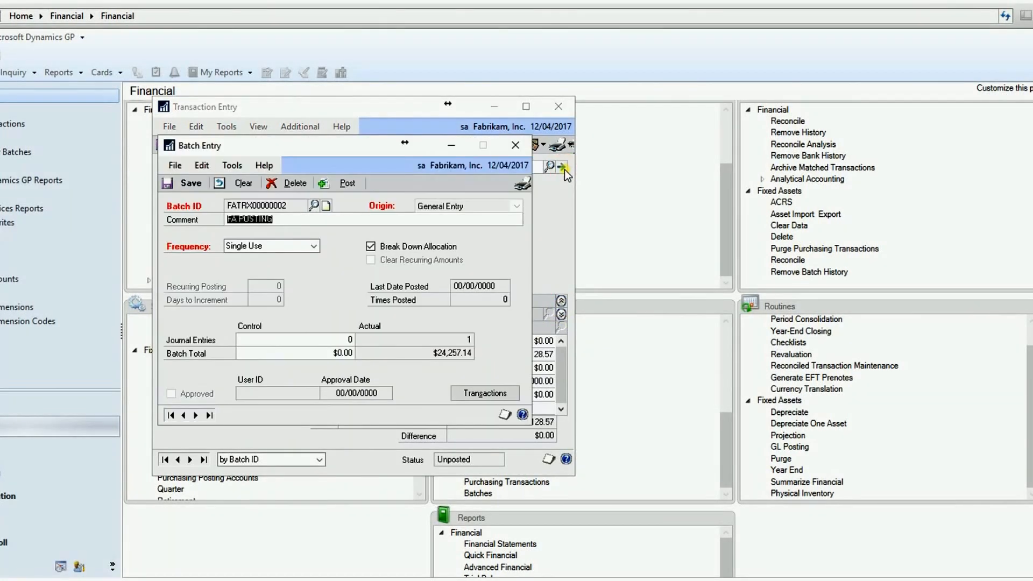
pyautogui.click(559, 106)
# Step: Try to post batch FATRX00000002, sending the General Posting Journal to the screen
pyautogui.click(348, 183)
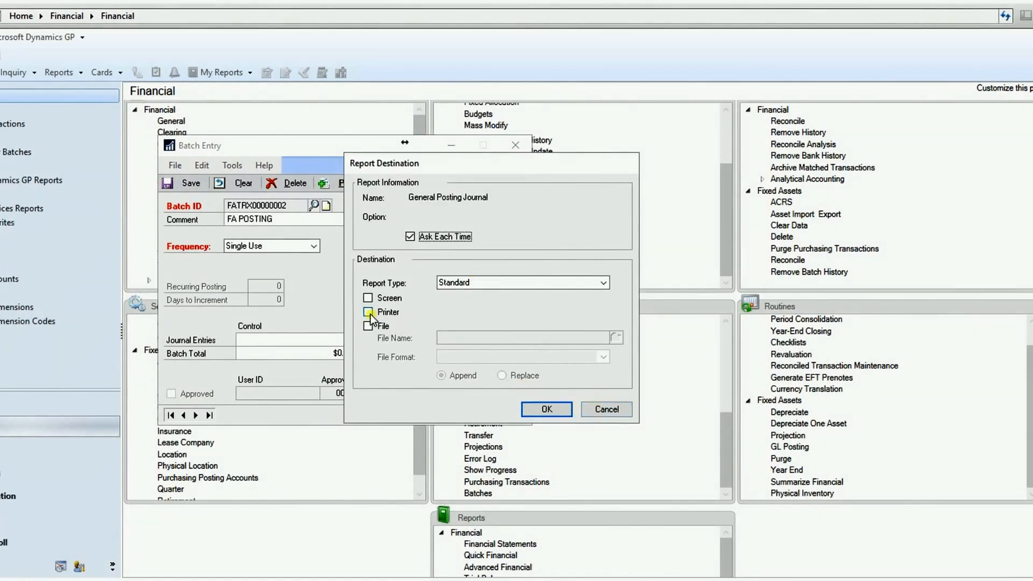
pyautogui.click(367, 297)
pyautogui.click(547, 409)
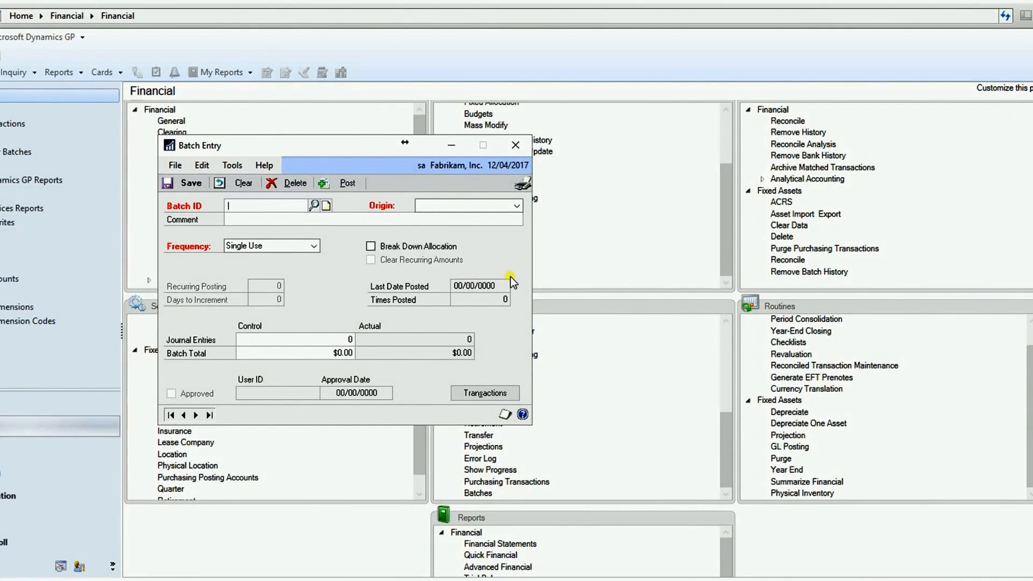
pyautogui.click(569, 94)
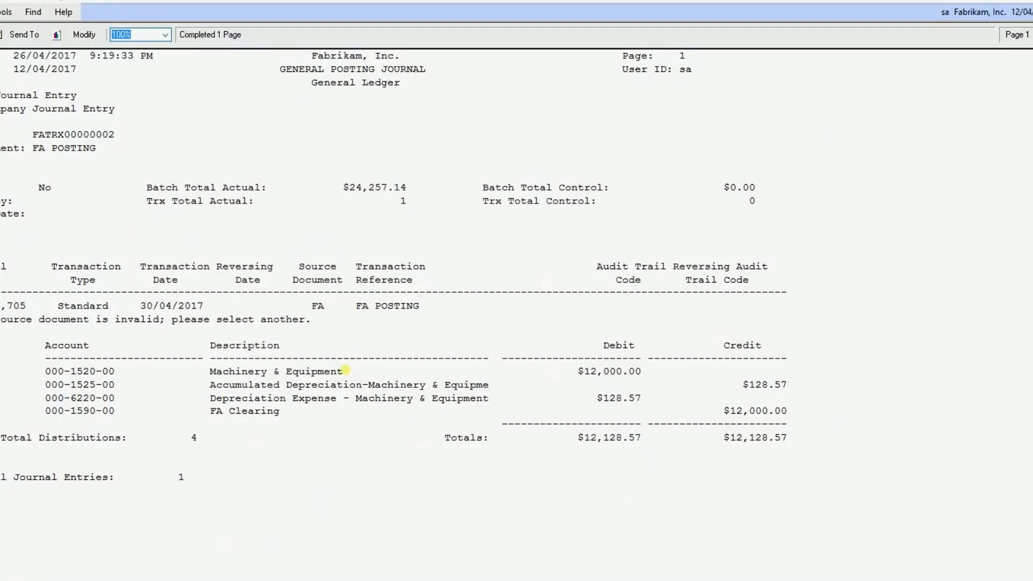
# Step: Examine the account lines on the General Posting Journal, including the equipment and depreciation accounts, and close the report and Batch Entry
pyautogui.click(345, 370)
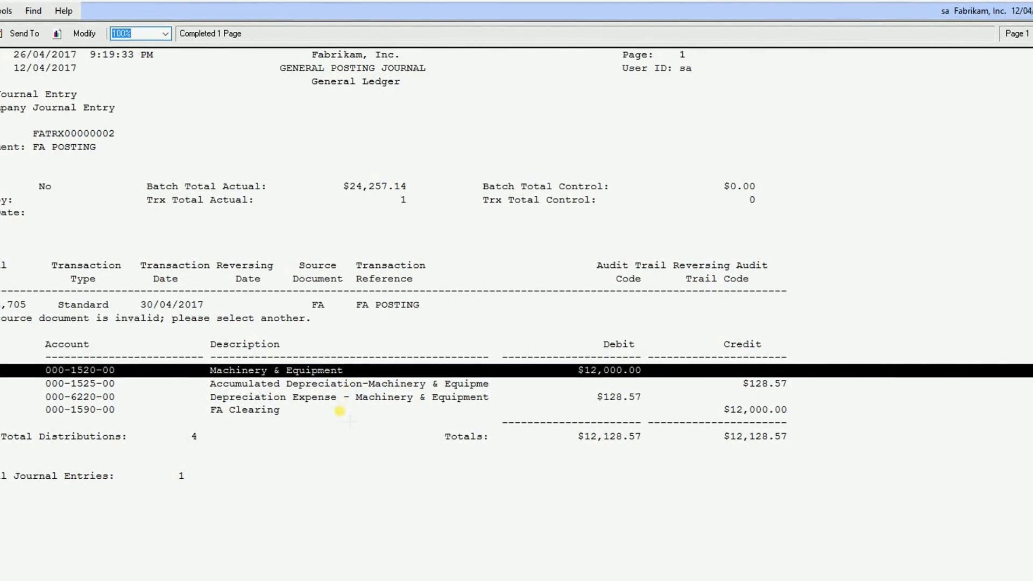
pyautogui.click(341, 410)
pyautogui.click(336, 372)
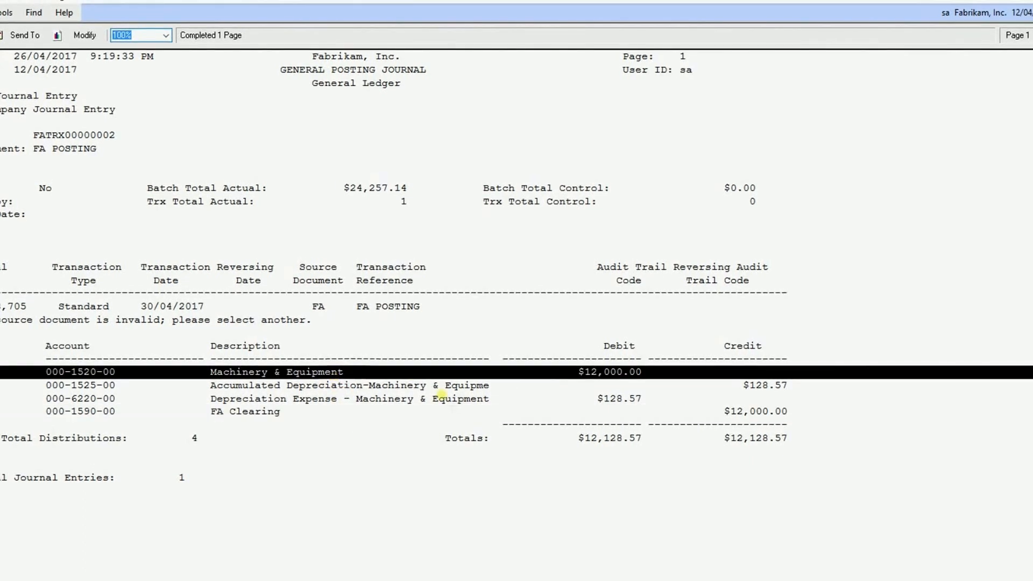
pyautogui.click(441, 398)
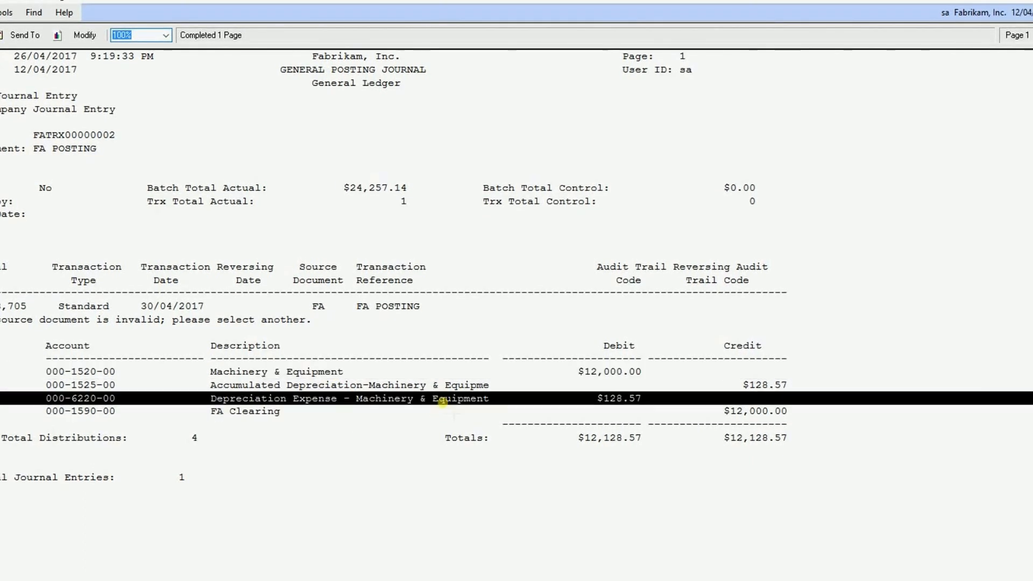
pyautogui.click(442, 385)
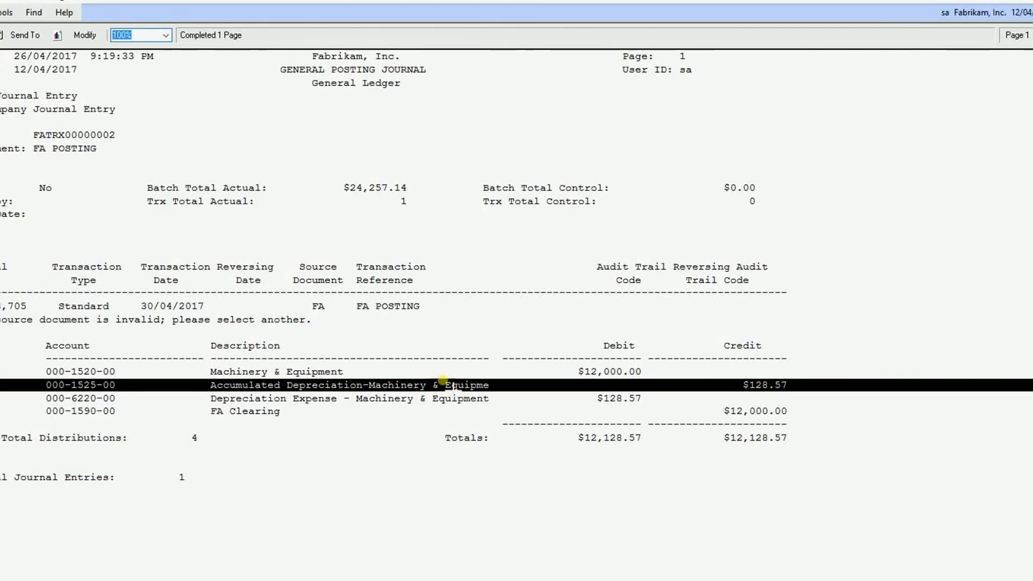
pyautogui.click(441, 372)
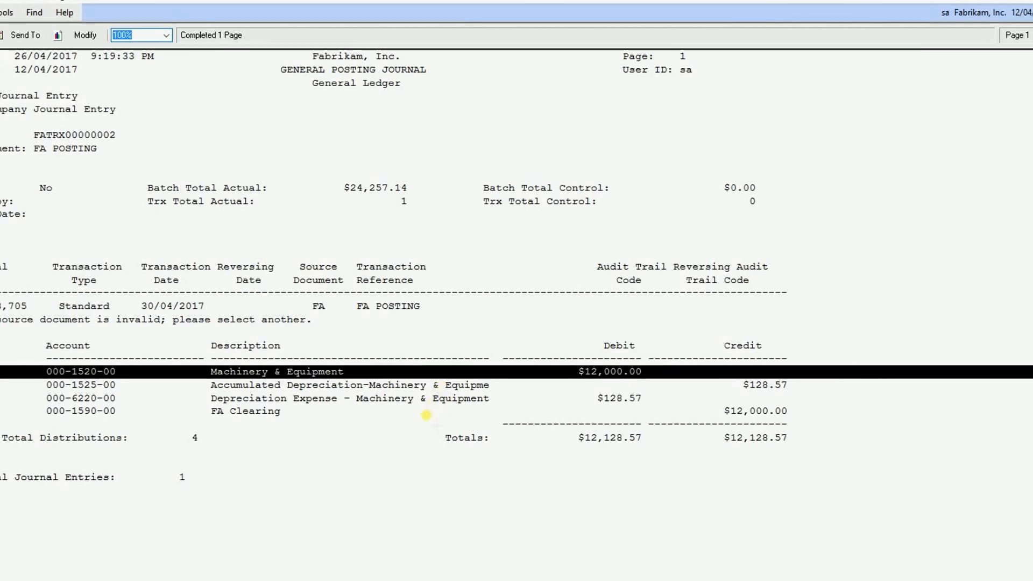
pyautogui.click(425, 412)
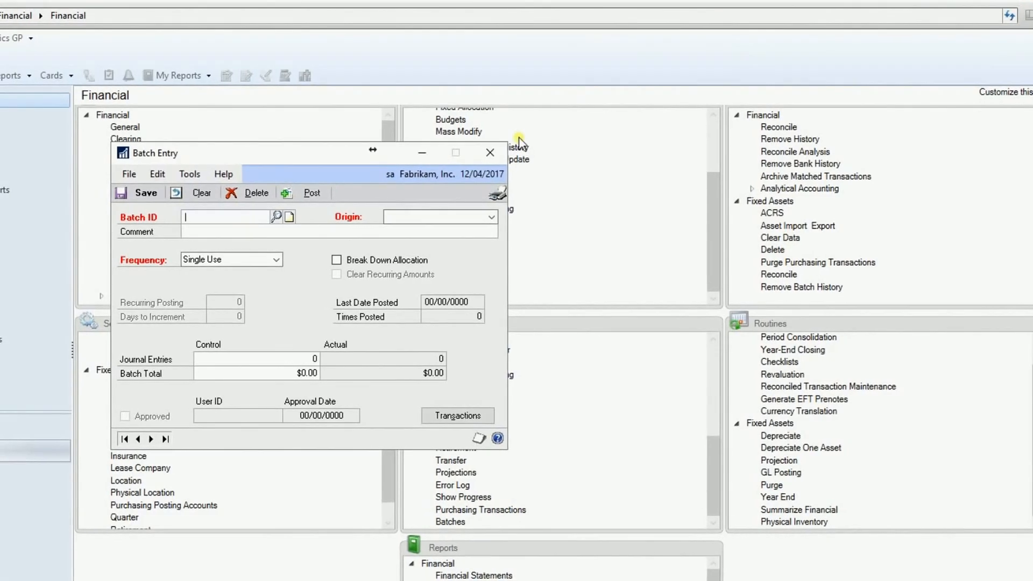
pyautogui.click(495, 150)
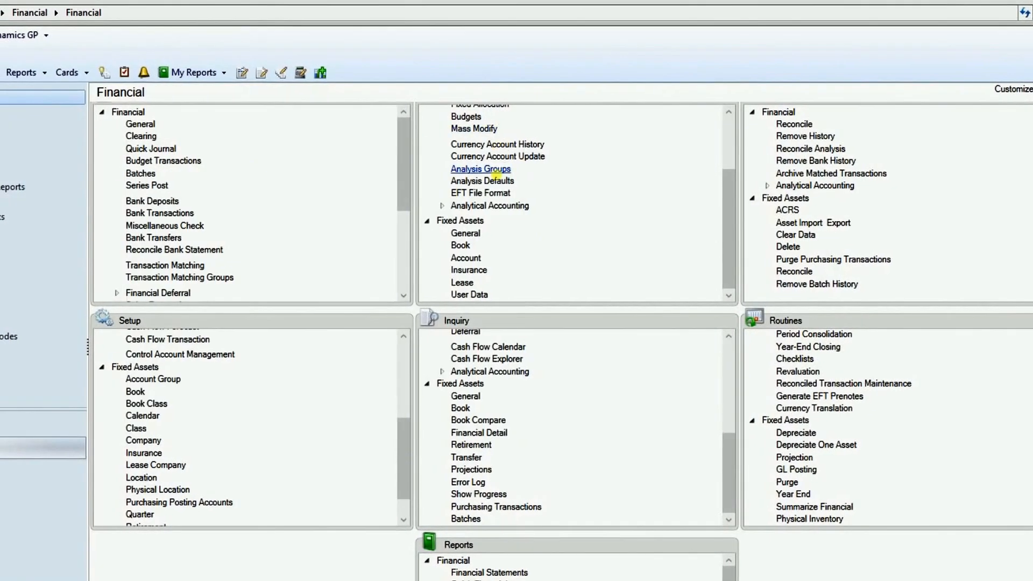
# Step: Switch to the PDF document and view the Depreciation Expense journal entry table on page 3
pyautogui.moveTo(495, 579)
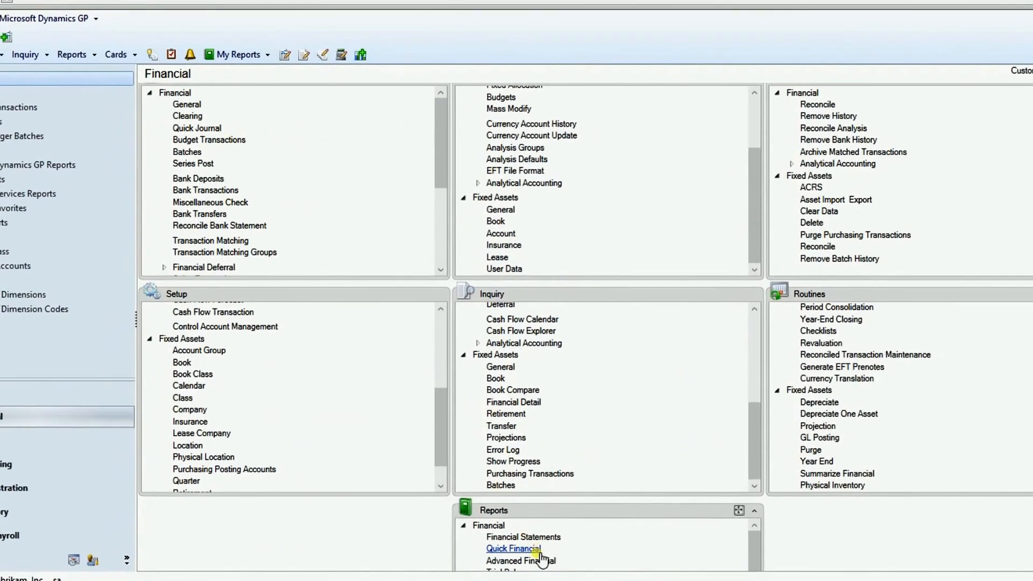
pyautogui.click(500, 580)
pyautogui.moveTo(513, 418); pyautogui.dragTo(452, 366)
pyautogui.moveTo(577, 454); pyautogui.dragTo(600, 288)
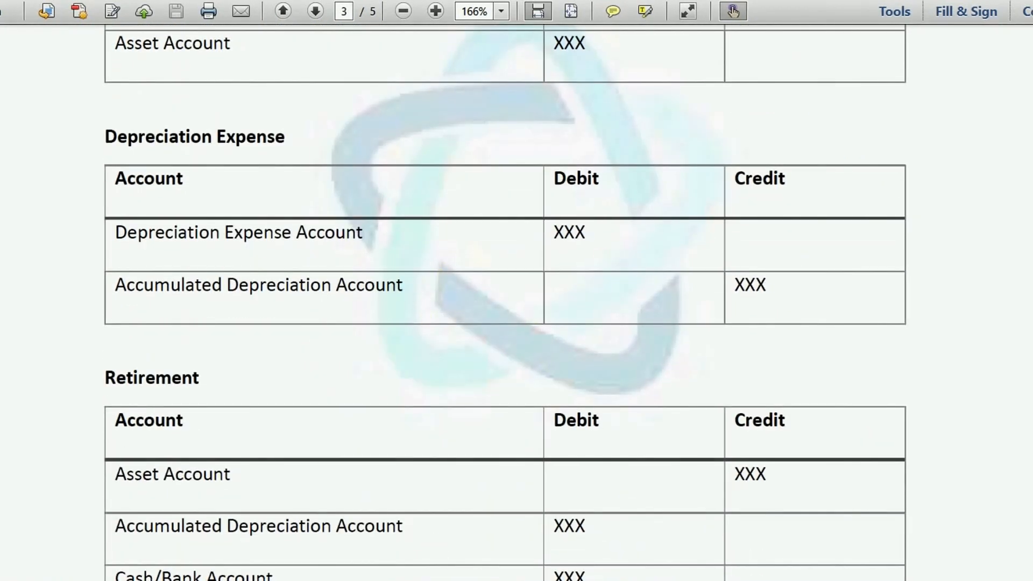
# Step: Switch back to Microsoft Dynamics GP and select asset OE00001 for single-asset depreciation, finding it with the search text OE
pyautogui.click(585, 579)
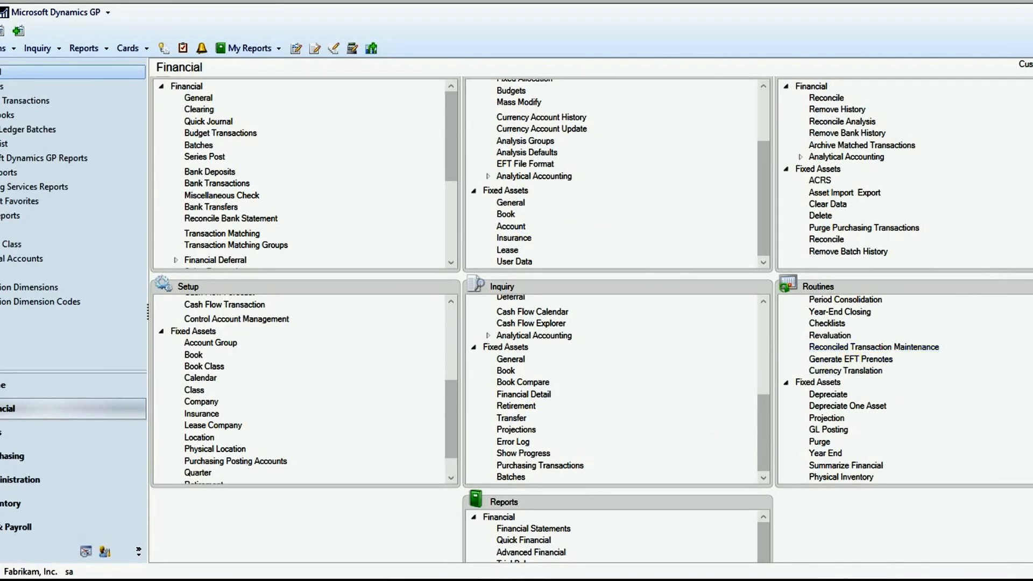
pyautogui.click(860, 406)
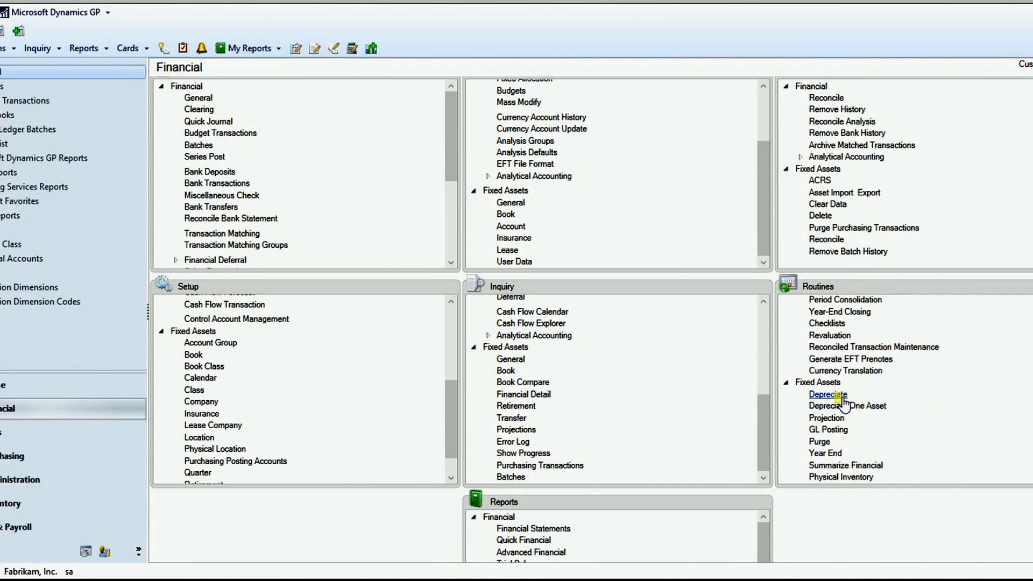
pyautogui.write('OE')
pyautogui.hotkey('ctrl', 'l')
pyautogui.doubleClick(368, 183)
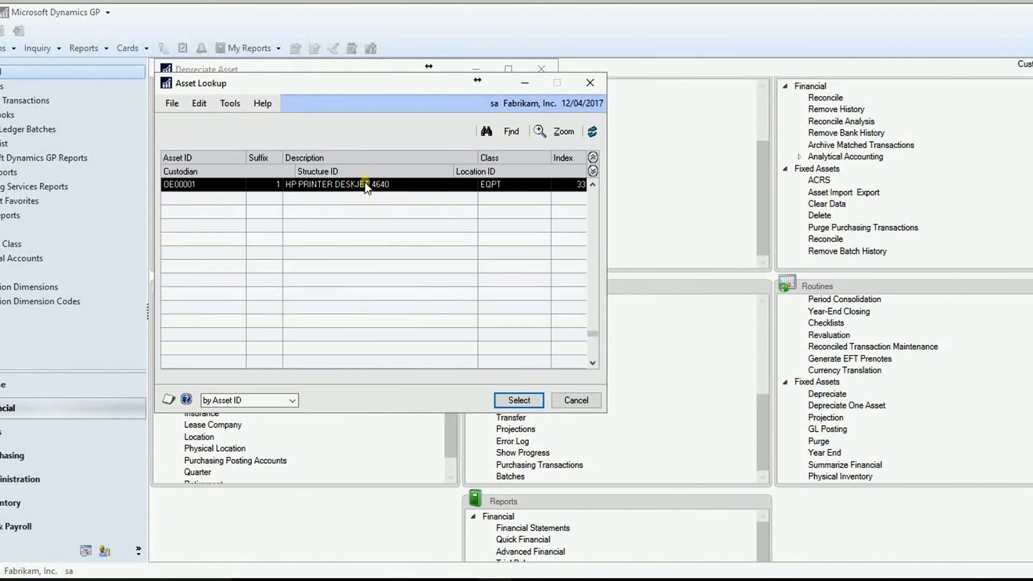
# Step: Depreciate asset OE00001 in the INTERNAL book to the target date 31/12/2017
pyautogui.write('31/12/2017')
pyautogui.press('Tab')
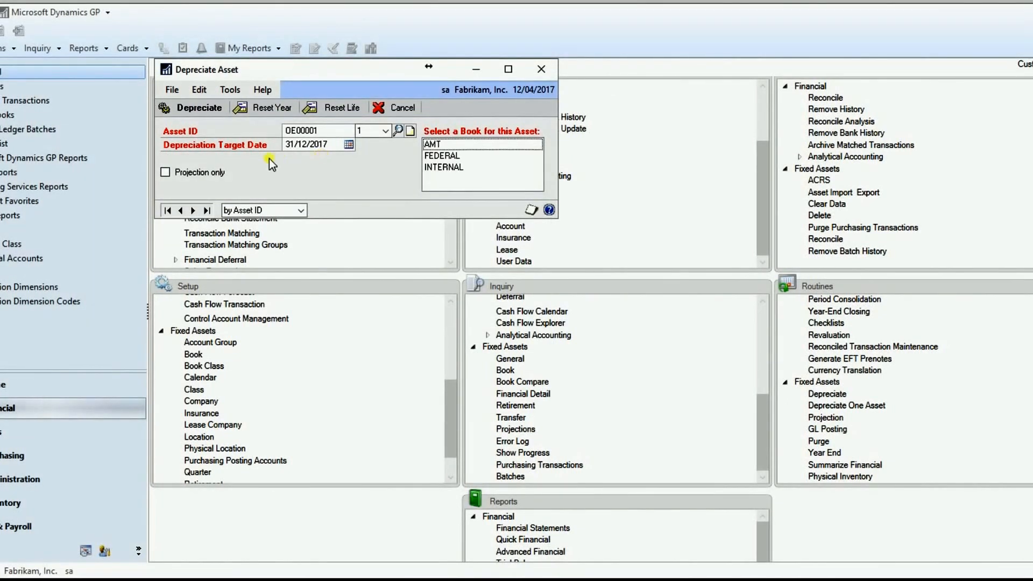
pyautogui.click(438, 167)
pyautogui.click(197, 109)
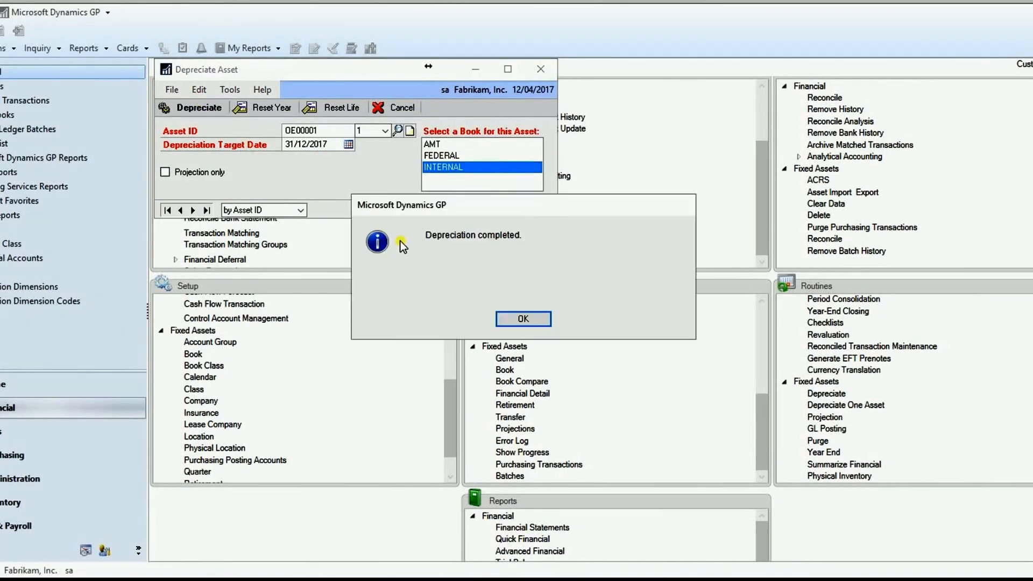
# Step: Close the single-asset depreciation and start a fixed assets general ledger posting with posting date 31/12/2017
pyautogui.click(523, 318)
pyautogui.click(540, 68)
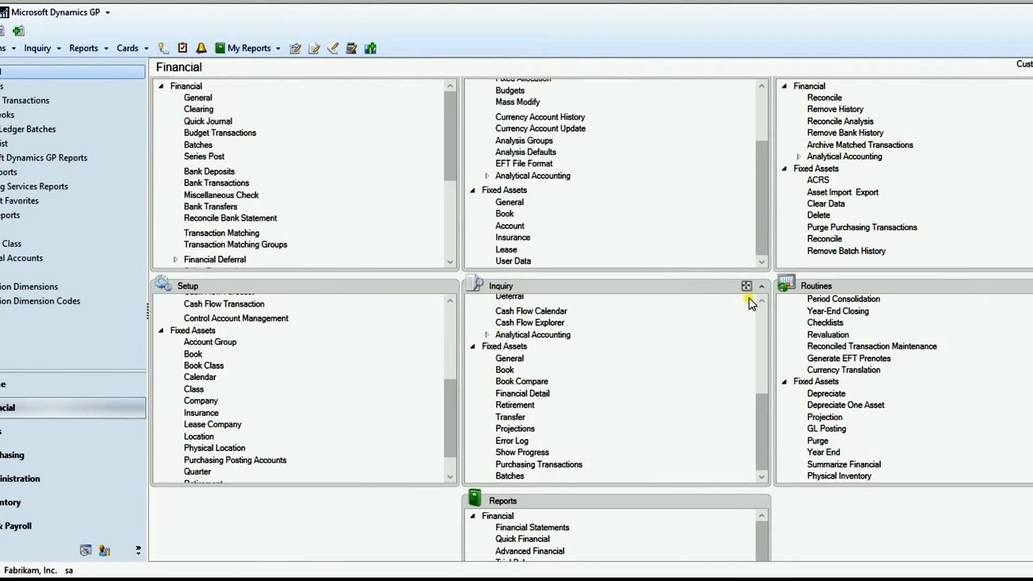
pyautogui.click(833, 429)
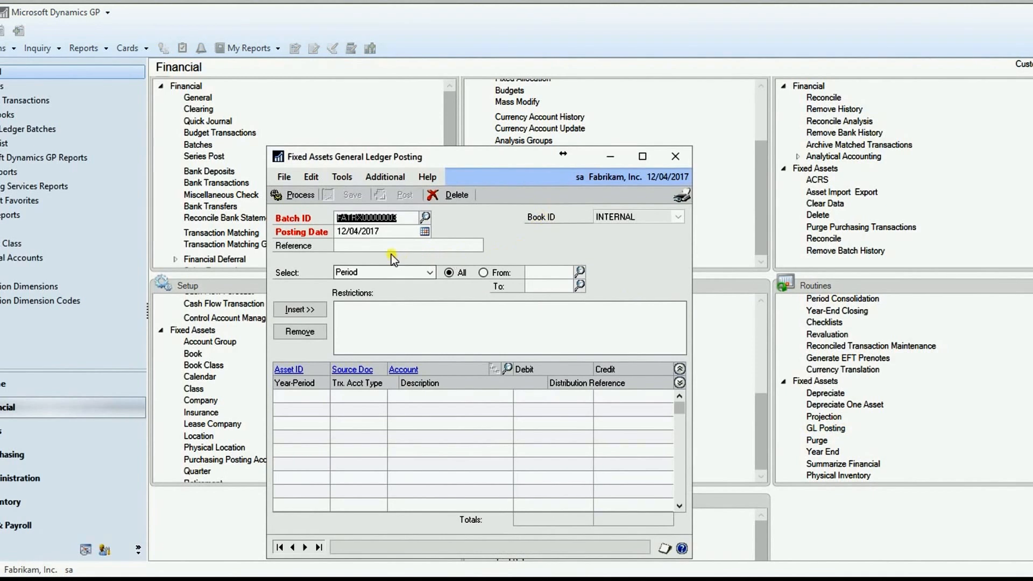
pyautogui.press('Tab')
pyautogui.write('31')
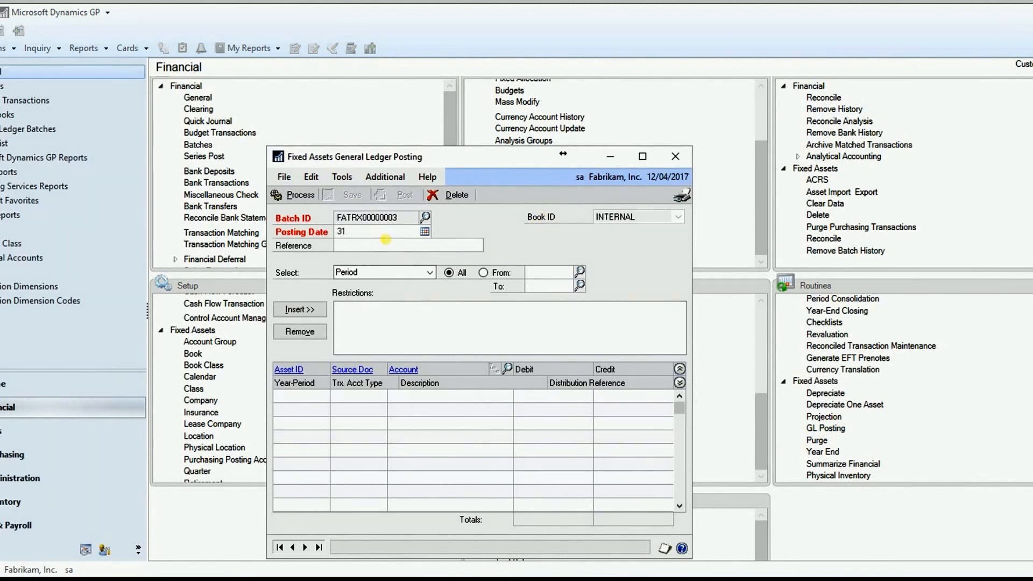
# Step: Restrict the ledger posting by Asset ID to OE00001, finding the asset with the search text OE
pyautogui.click(430, 272)
pyautogui.click(384, 290)
pyautogui.click(546, 276)
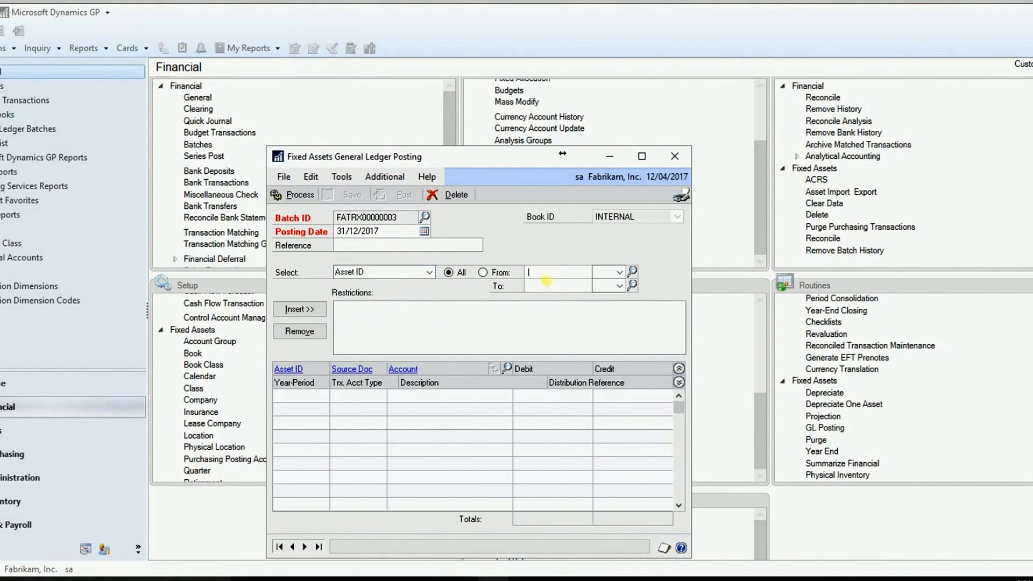
pyautogui.hotkey('ctrl', 'l')
pyautogui.click(501, 131)
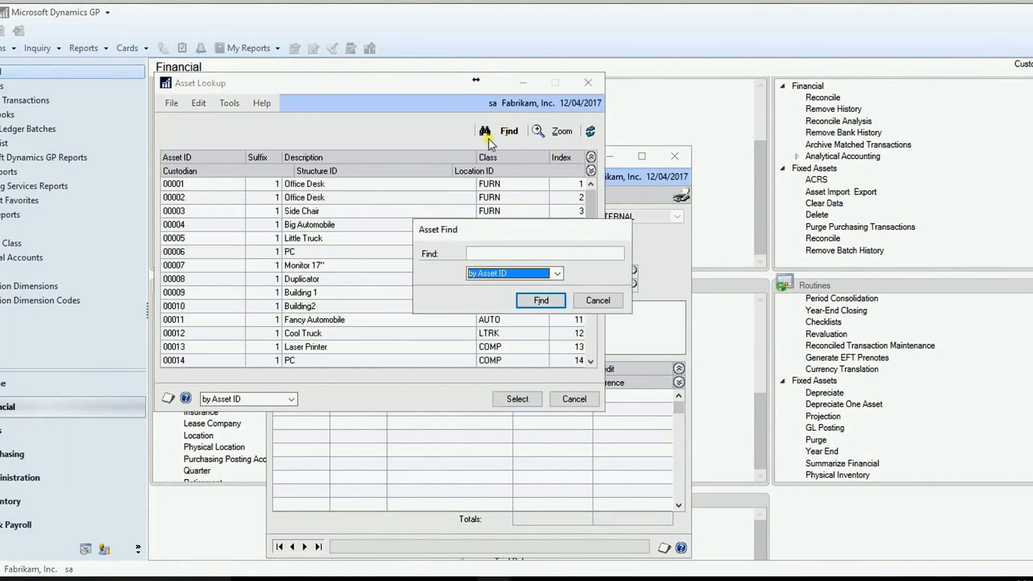
pyautogui.click(482, 256)
pyautogui.write('OE')
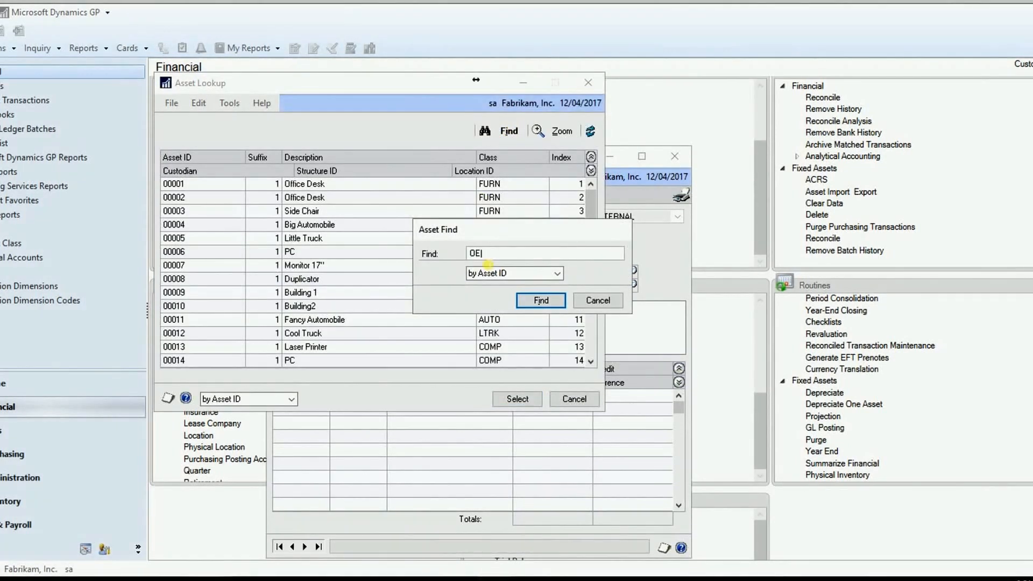
pyautogui.click(526, 299)
pyautogui.doubleClick(361, 184)
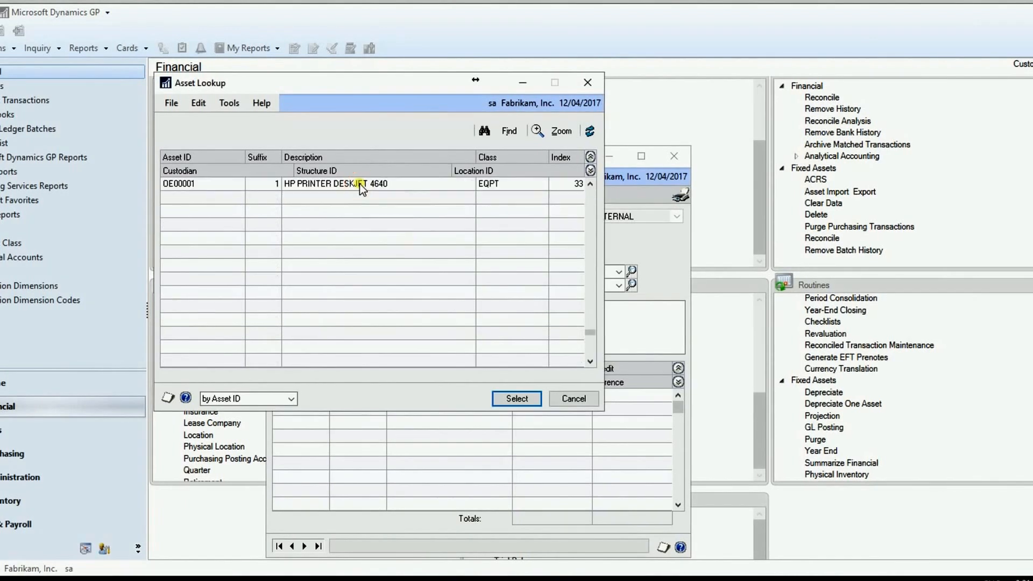
pyautogui.click(306, 309)
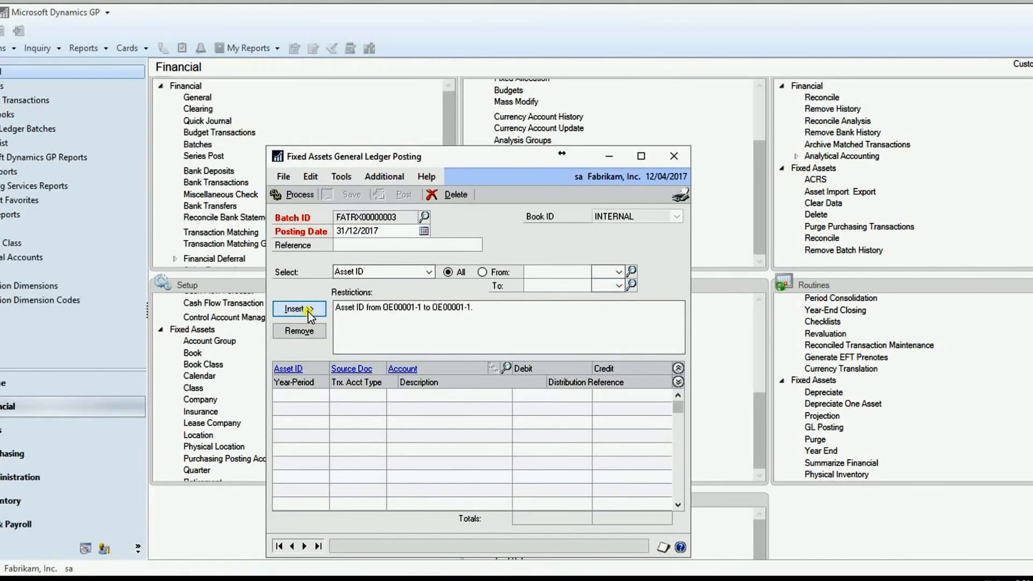
pyautogui.click(355, 309)
# Step: Process and post the OE00001 depreciation batch, sending the FA GL Posting report to the screen instead of the printer
pyautogui.click(288, 194)
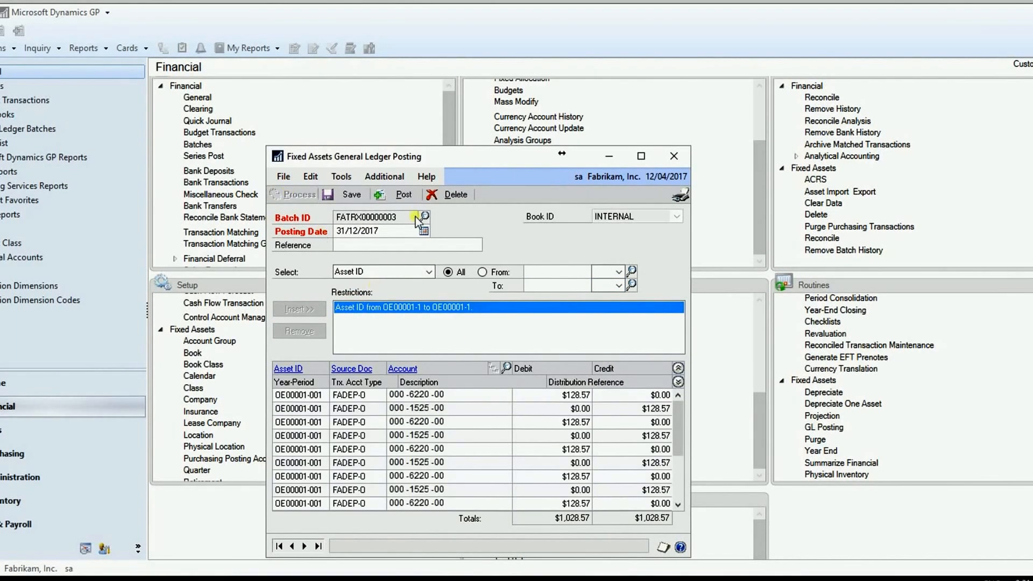
pyautogui.click(393, 196)
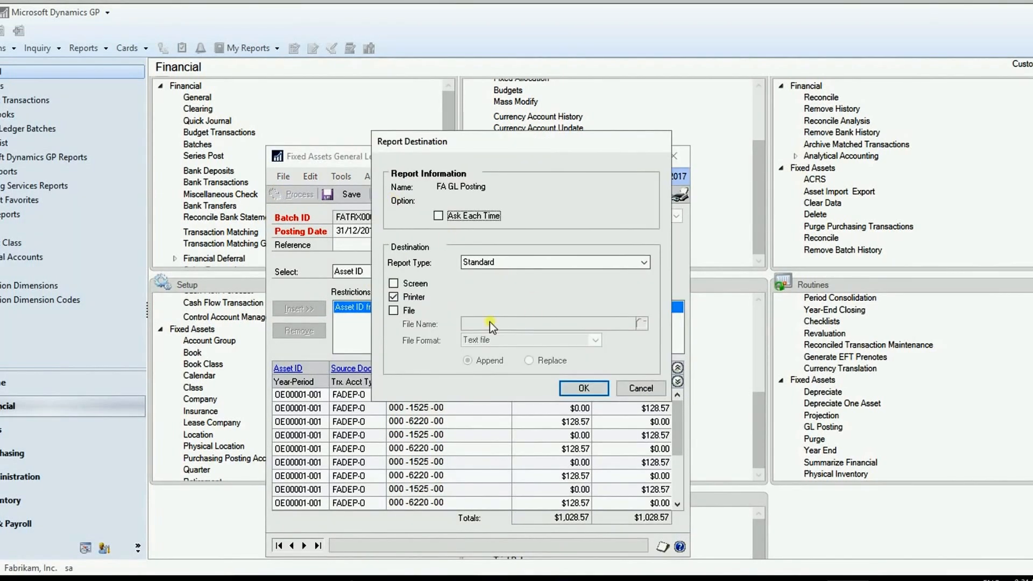
pyautogui.click(394, 284)
pyautogui.click(393, 297)
pyautogui.click(584, 388)
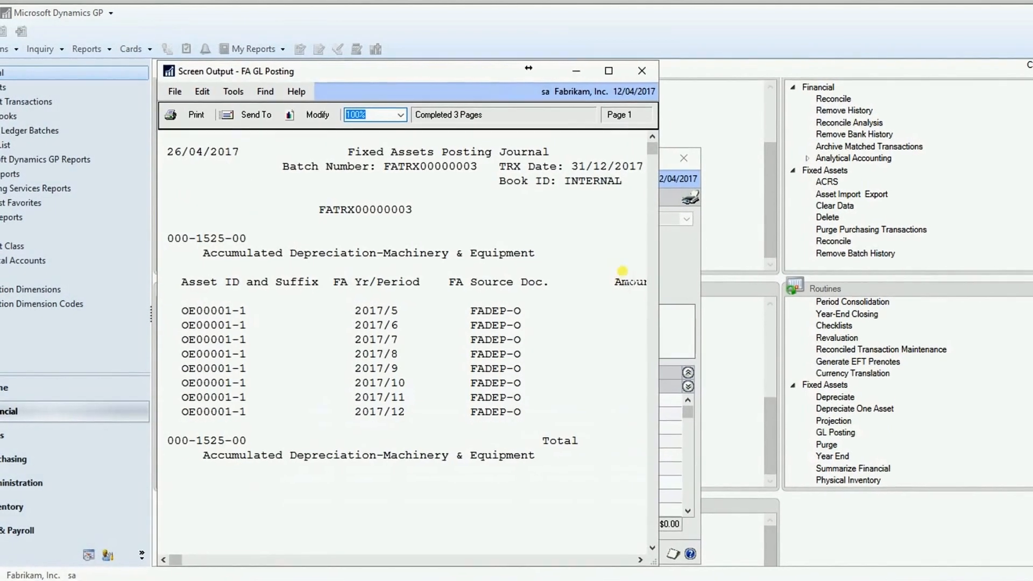
# Step: Enlarge the Fixed Assets Posting Journal to check the amount for period 2017/5, and close the report and posting window
pyautogui.click(628, 71)
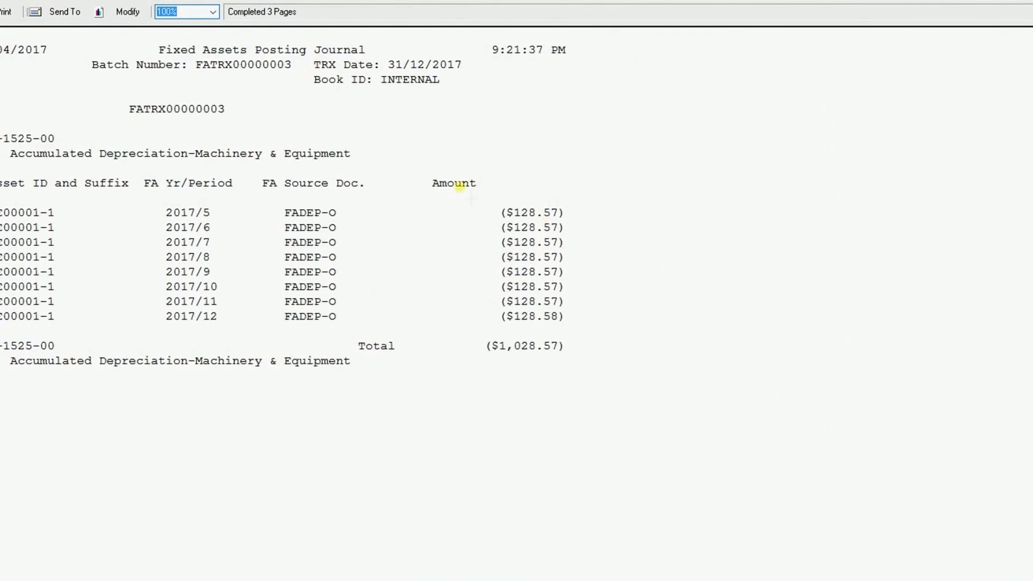
pyautogui.click(440, 210)
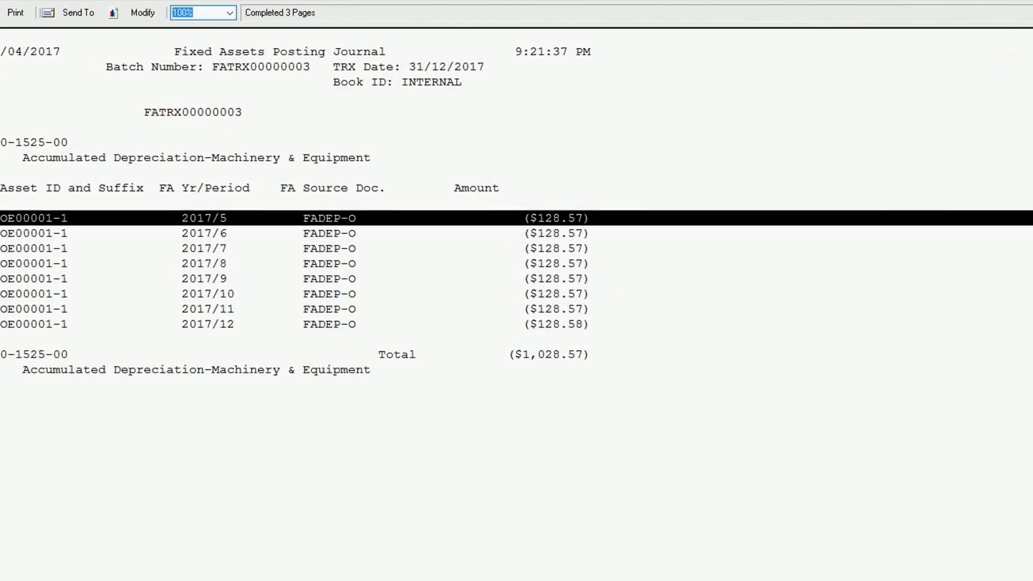
pyautogui.click(1029, 2)
pyautogui.click(613, 169)
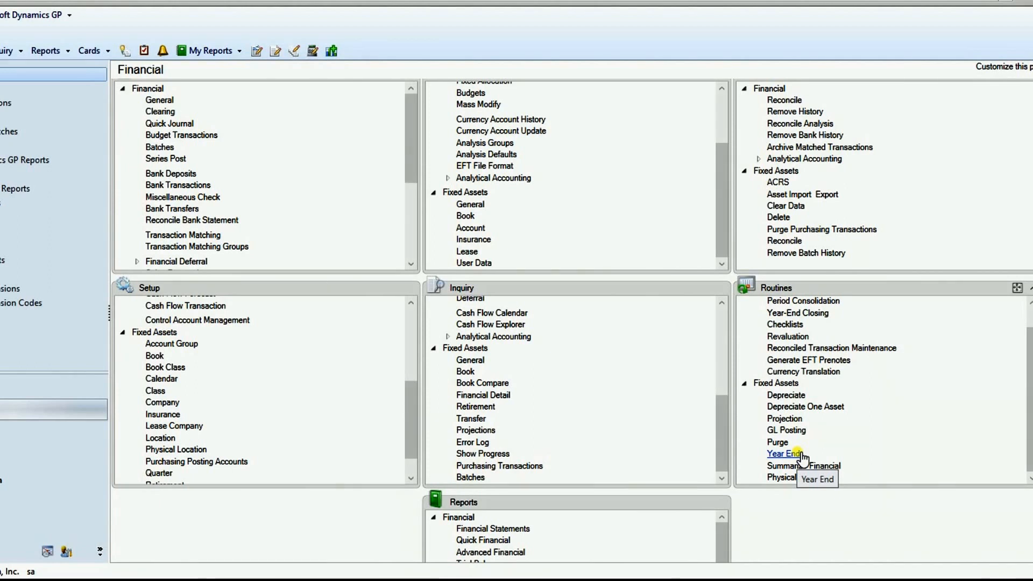
# Step: Add the Fiscal 2017 - INTERNAL book to the asset year-end selection and leave without running the routine
pyautogui.click(801, 456)
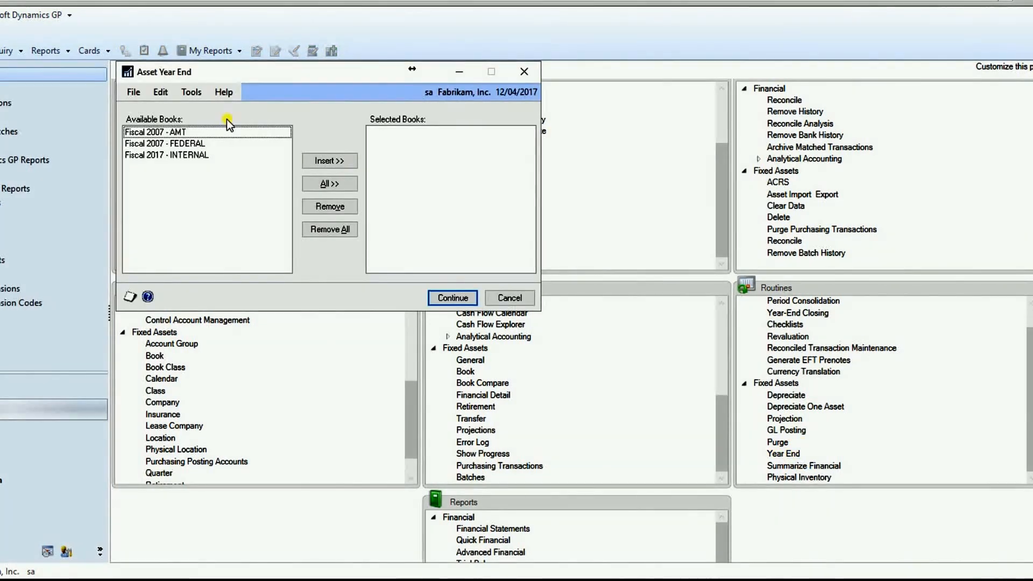
pyautogui.click(226, 154)
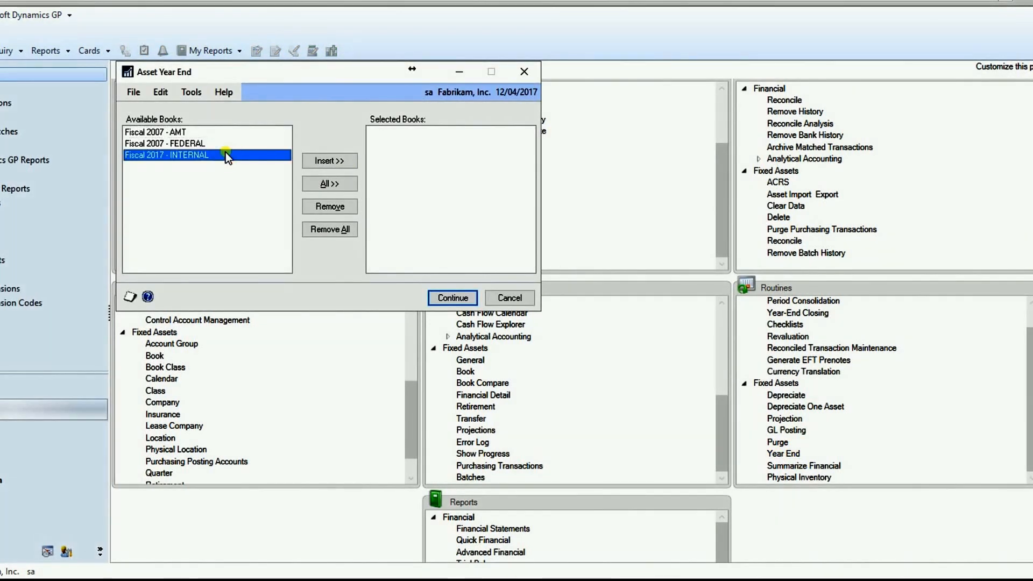
pyautogui.click(335, 164)
pyautogui.click(405, 132)
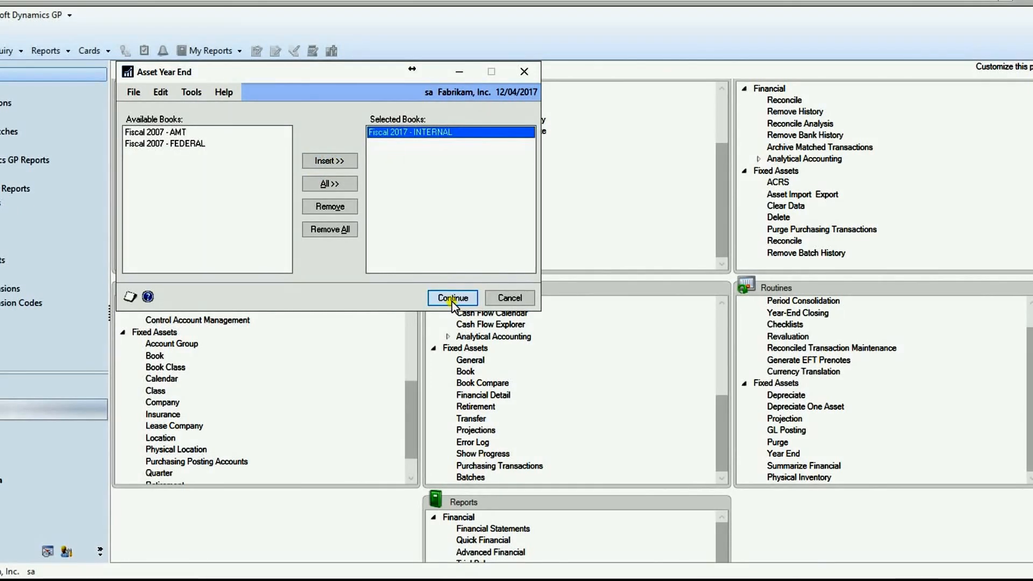
pyautogui.click(493, 300)
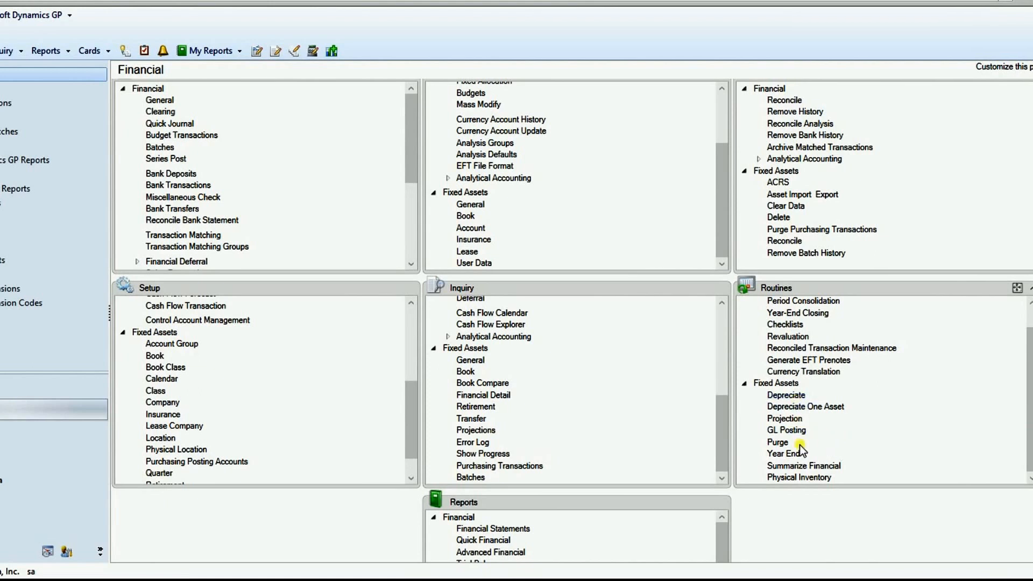
# Step: Start a fixed asset retirement for OE00001, finding the asset with the search text OE
pyautogui.moveTo(1029, 414); pyautogui.dragTo(1022, 375)
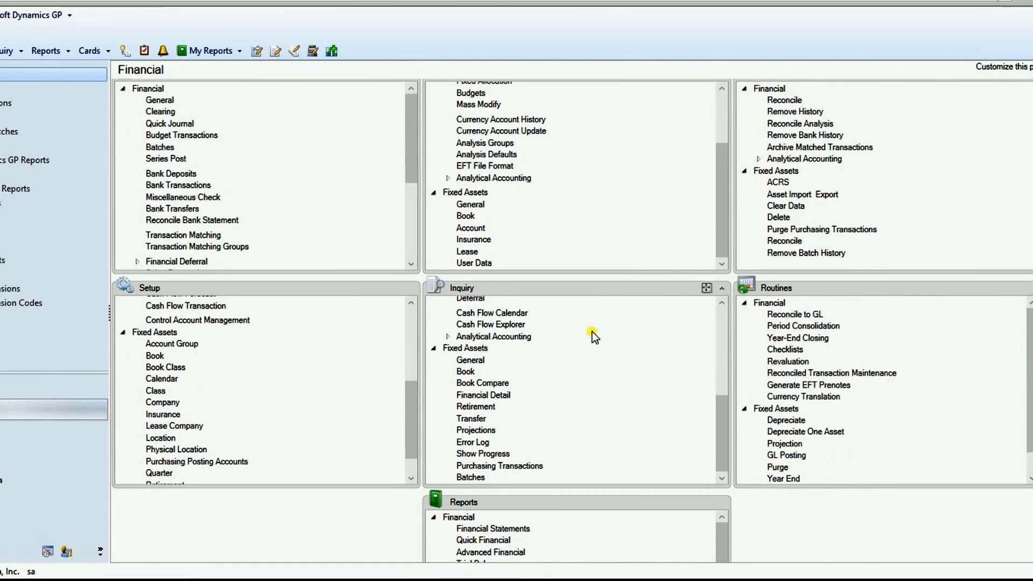
pyautogui.moveTo(407, 164); pyautogui.dragTo(414, 253)
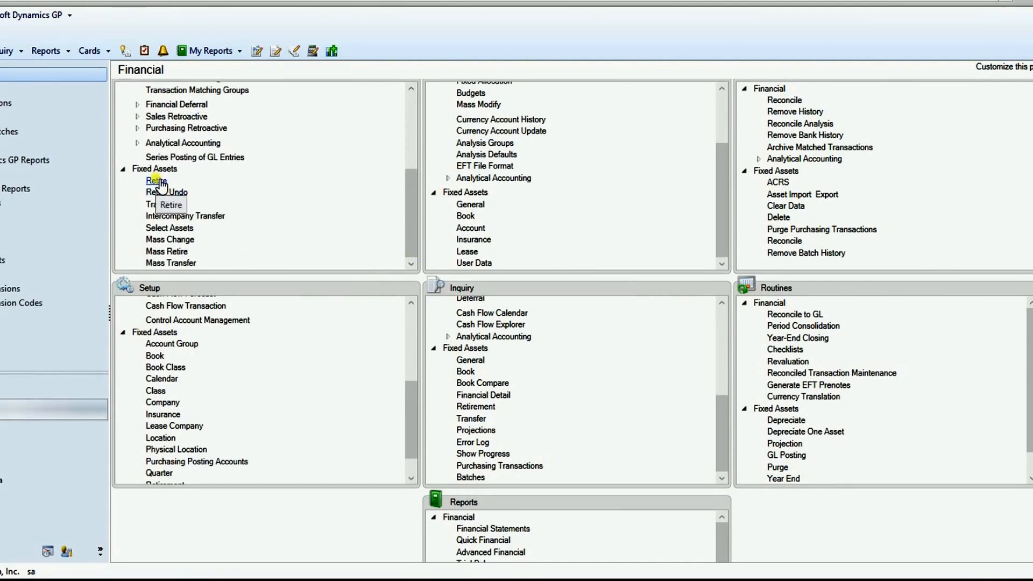
pyautogui.click(160, 181)
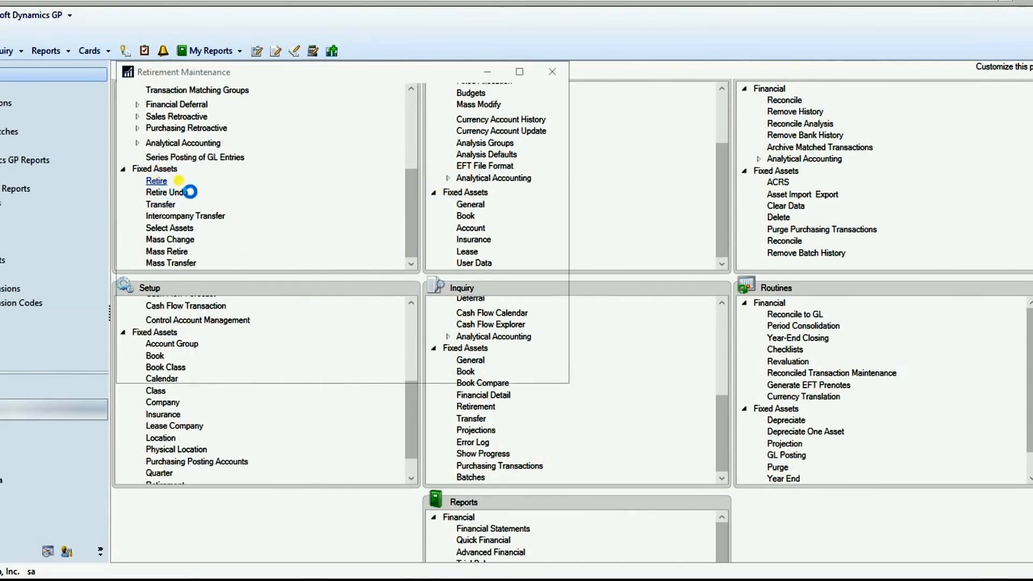
pyautogui.write('OE')
pyautogui.hotkey('ctrl', 'l')
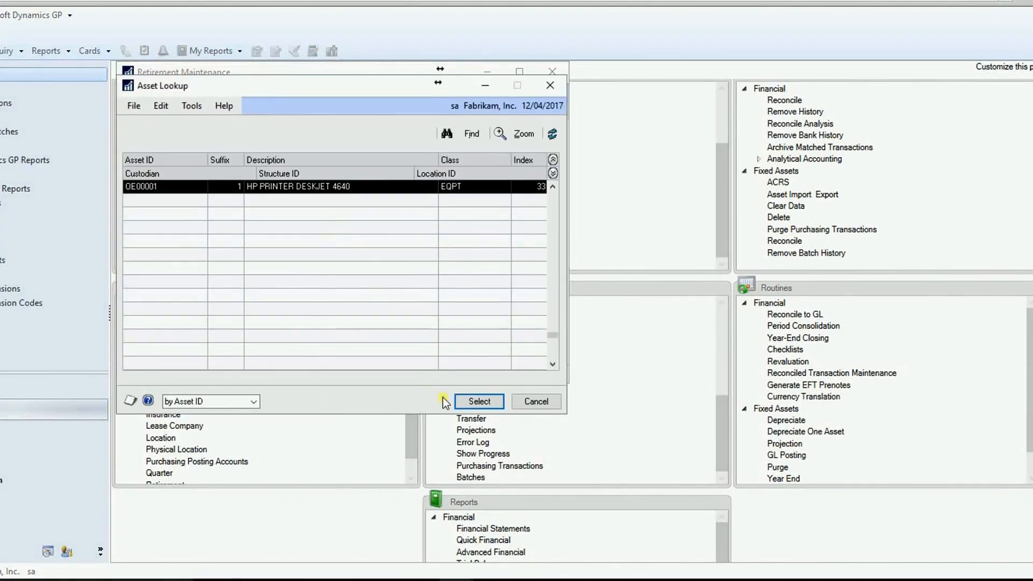
pyautogui.click(474, 402)
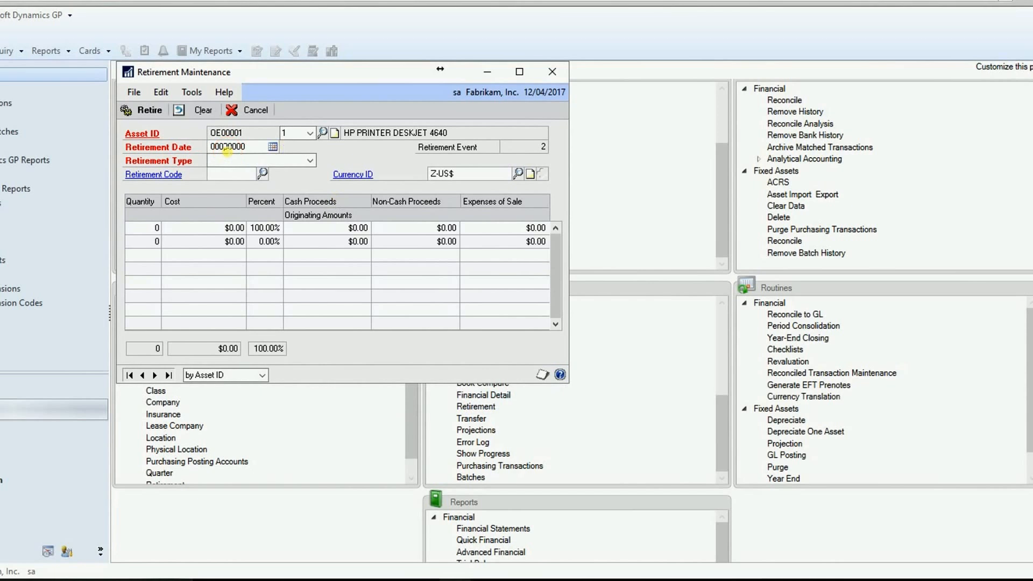
# Step: Set the retirement date to 31/12/2017 and the retirement type to Sale
pyautogui.write('311217')
pyautogui.press('Tab')
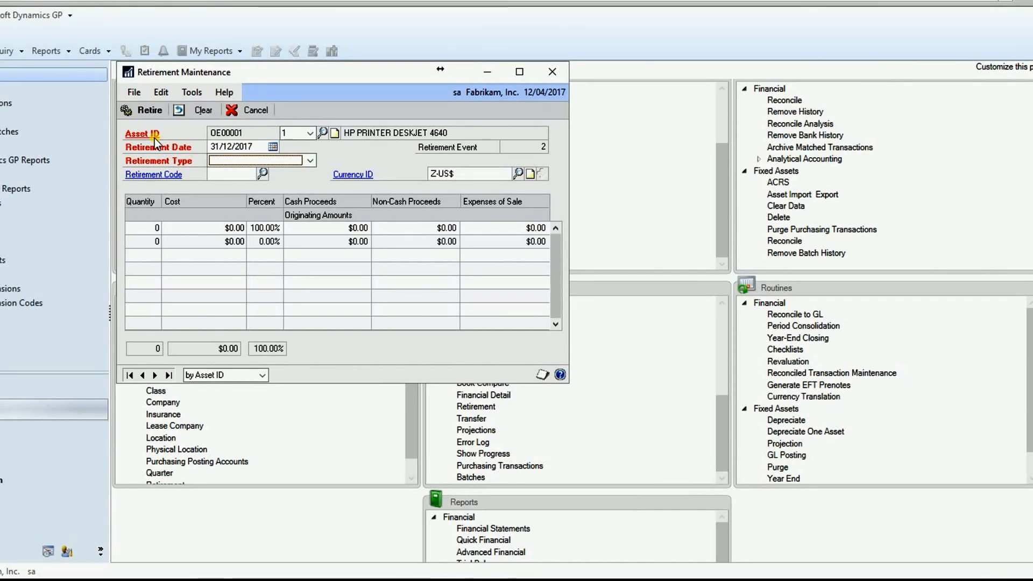
pyautogui.click(309, 161)
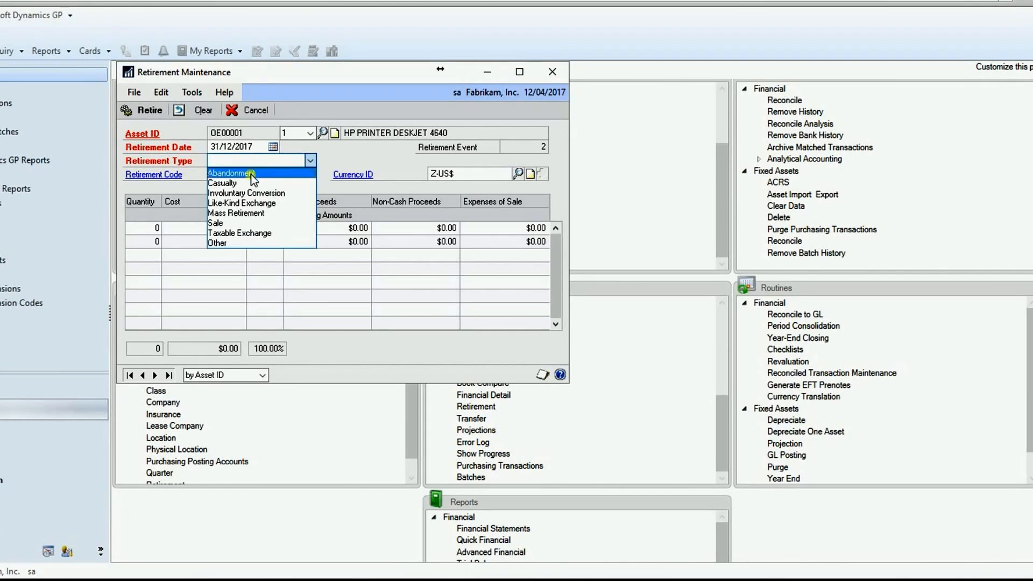
pyautogui.click(239, 223)
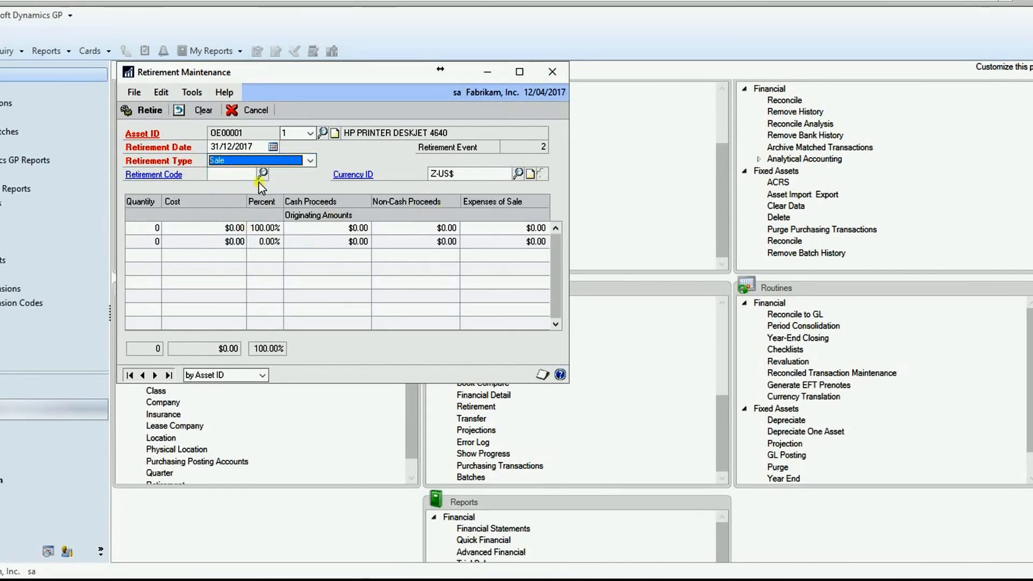
pyautogui.click(244, 177)
# Step: Enter a retirement quantity of 1 on the first line
pyautogui.click(161, 232)
pyautogui.write('1')
pyautogui.click(198, 229)
pyautogui.press('Tab')
pyautogui.press('Tab')
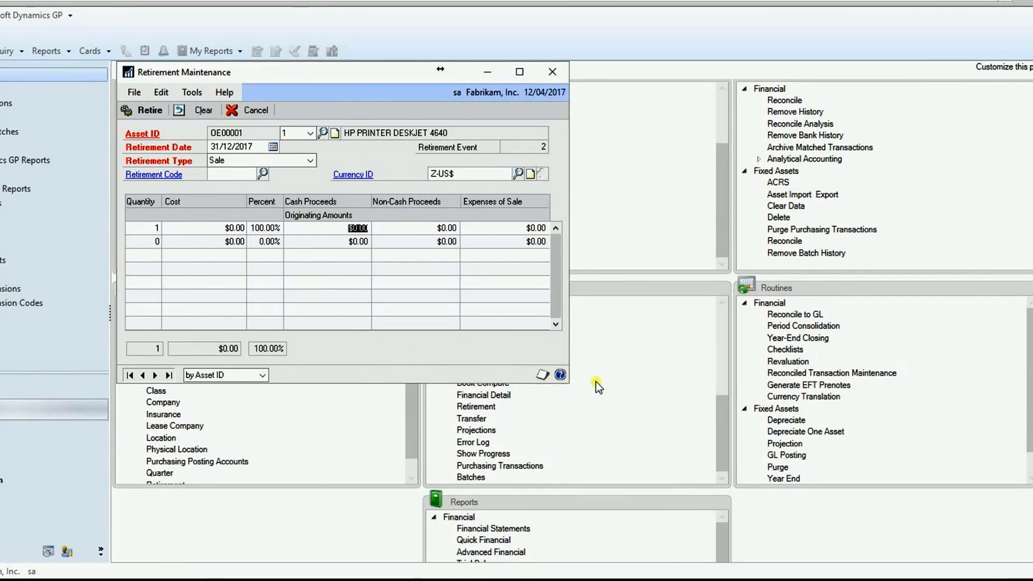
# Step: Look up the acquisition cost and INTERNAL book details of OE00001, and close both inquiries
pyautogui.click(141, 133)
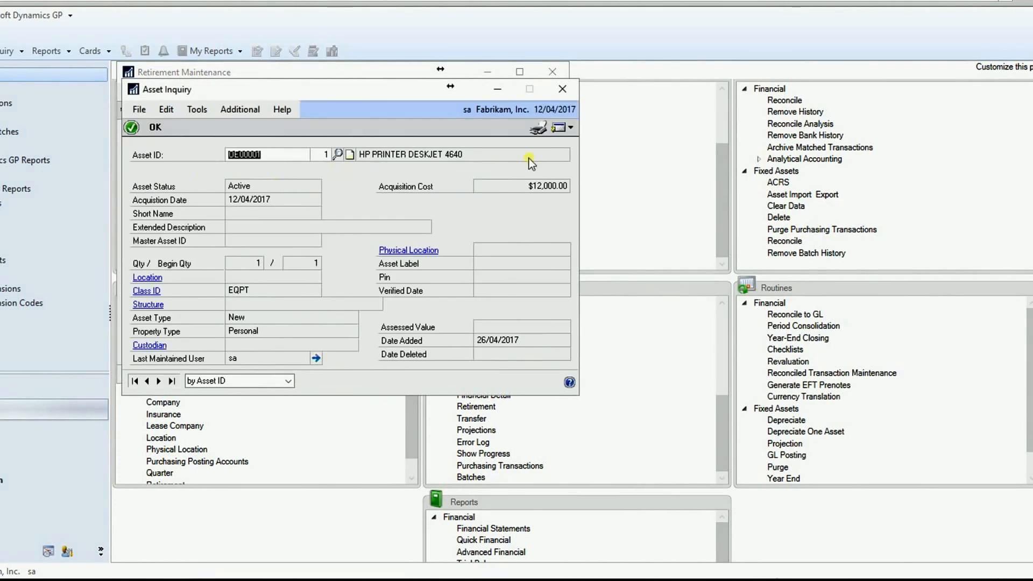
pyautogui.click(569, 128)
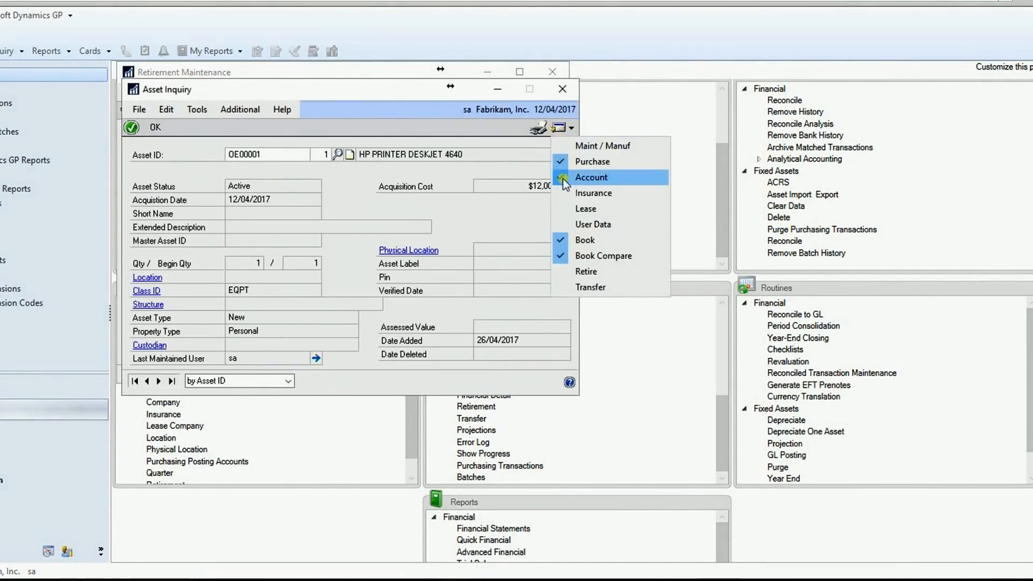
pyautogui.click(576, 240)
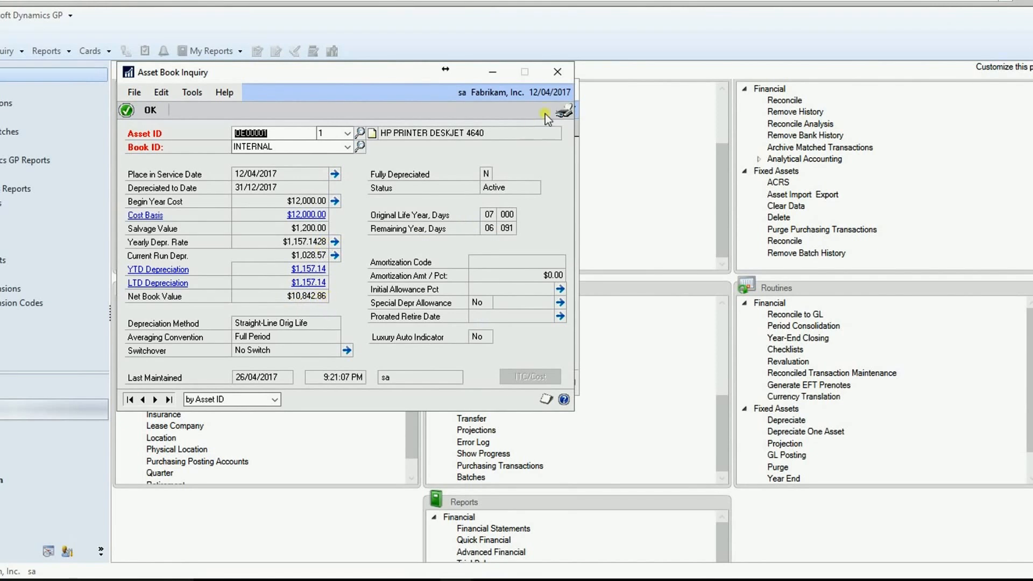
pyautogui.click(558, 72)
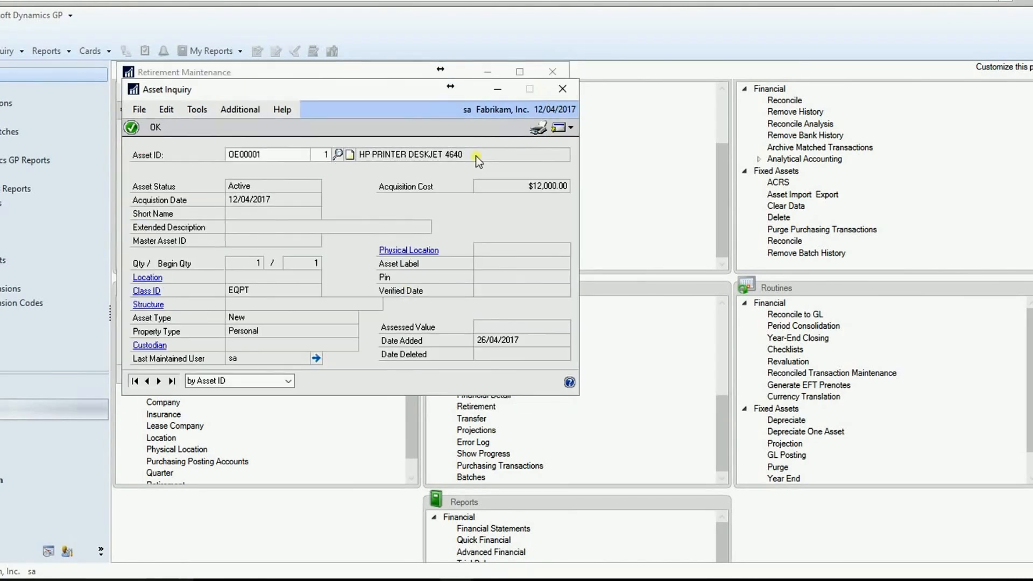
pyautogui.click(572, 87)
# Step: Set the cash proceeds to $12,000.00 and try to retire the asset
pyautogui.write('0')
pyautogui.press('Tab')
pyautogui.press('Tab')
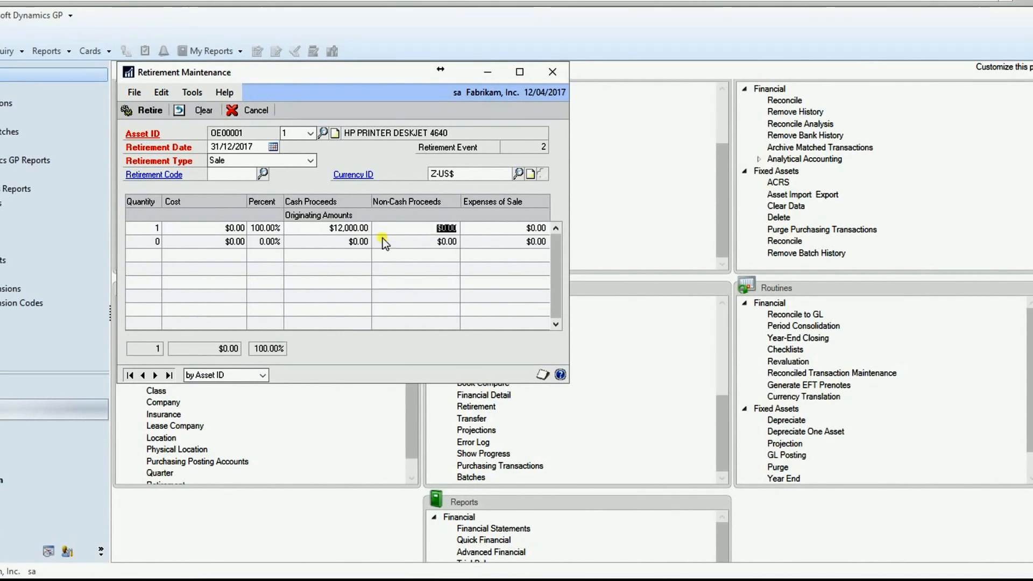
pyautogui.press('Tab')
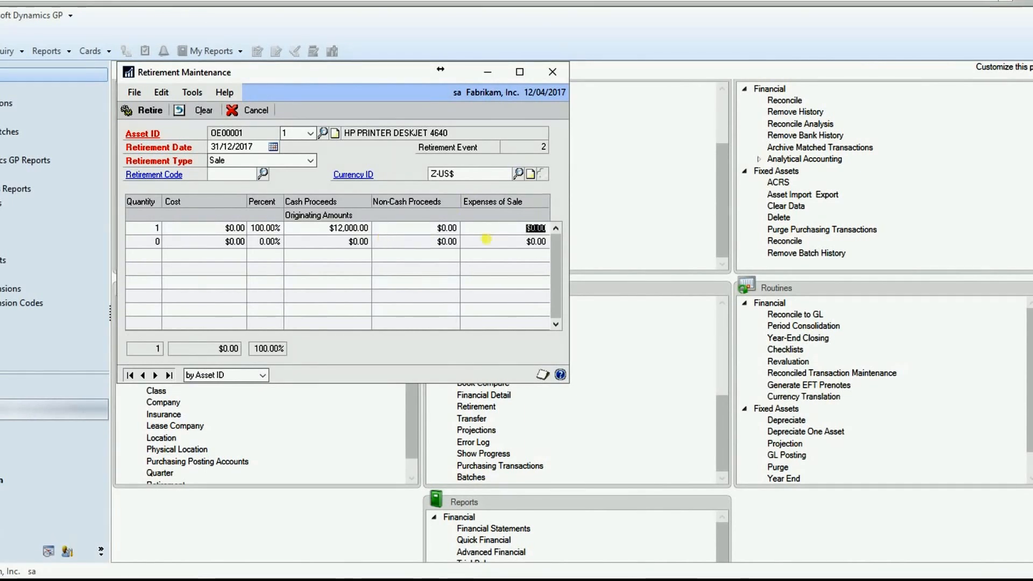
pyautogui.click(143, 110)
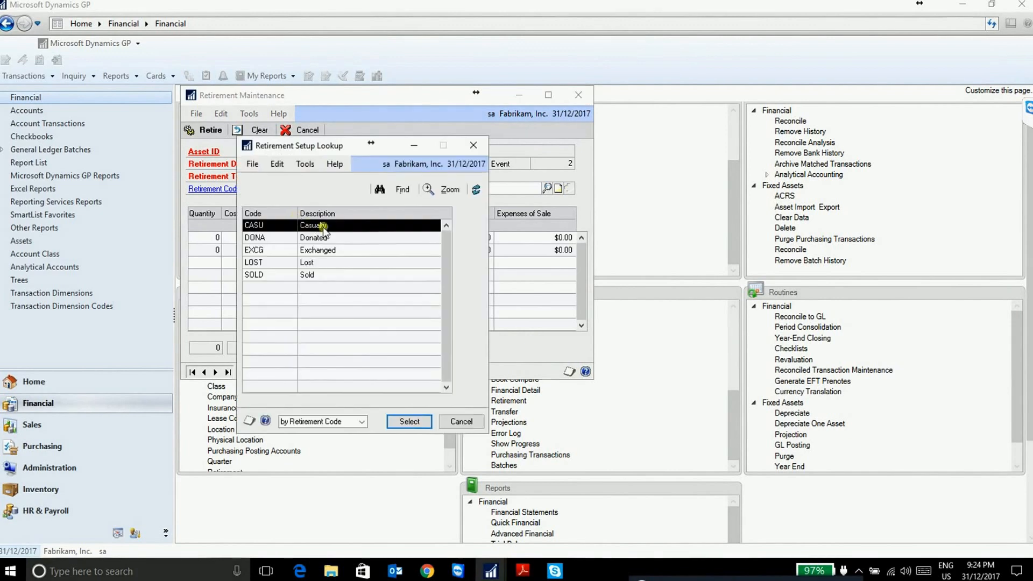
# Step: Choose SOLD as the retirement code for asset OE00001
pyautogui.doubleClick(322, 276)
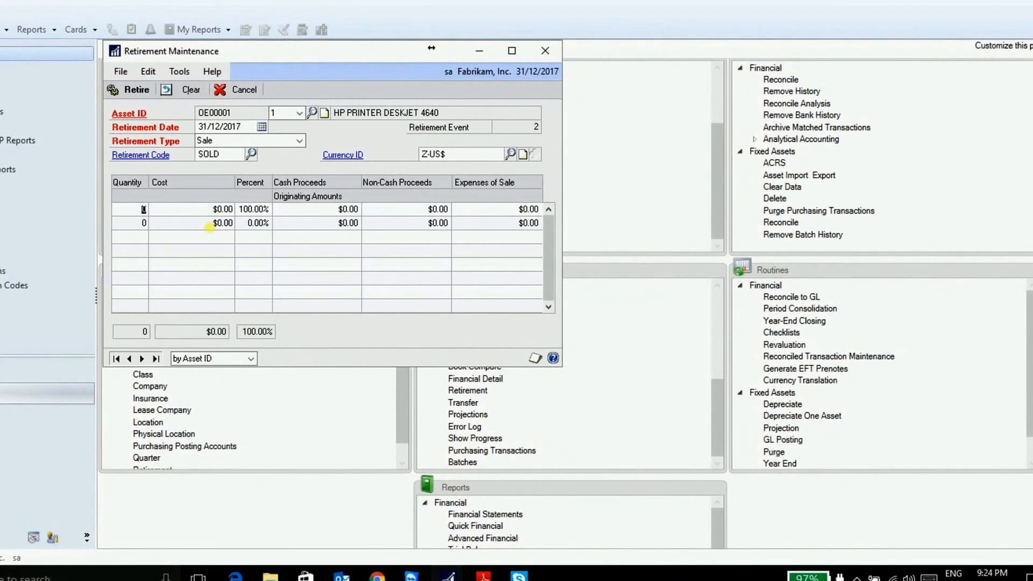
# Step: Leave the first line's quantity at 0, set its cash proceeds to $12,000.00 and try to retire asset OE00001 as of 31/12/2017
pyautogui.press('Tab')
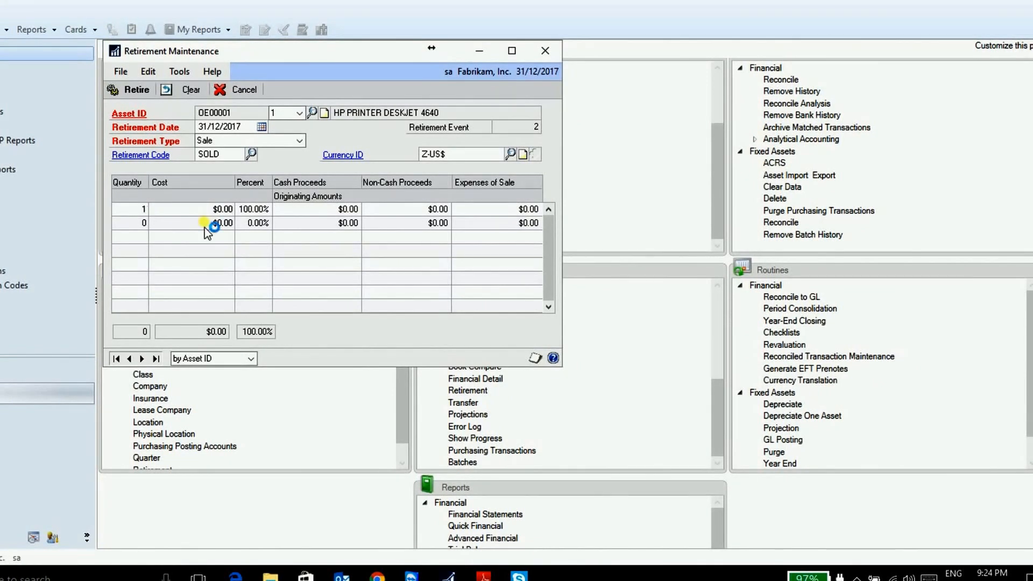
pyautogui.write('0')
pyautogui.press('Tab')
pyautogui.press('Tab')
pyautogui.write('12,00')
pyautogui.write('0')
pyautogui.press('Tab')
pyautogui.click(131, 90)
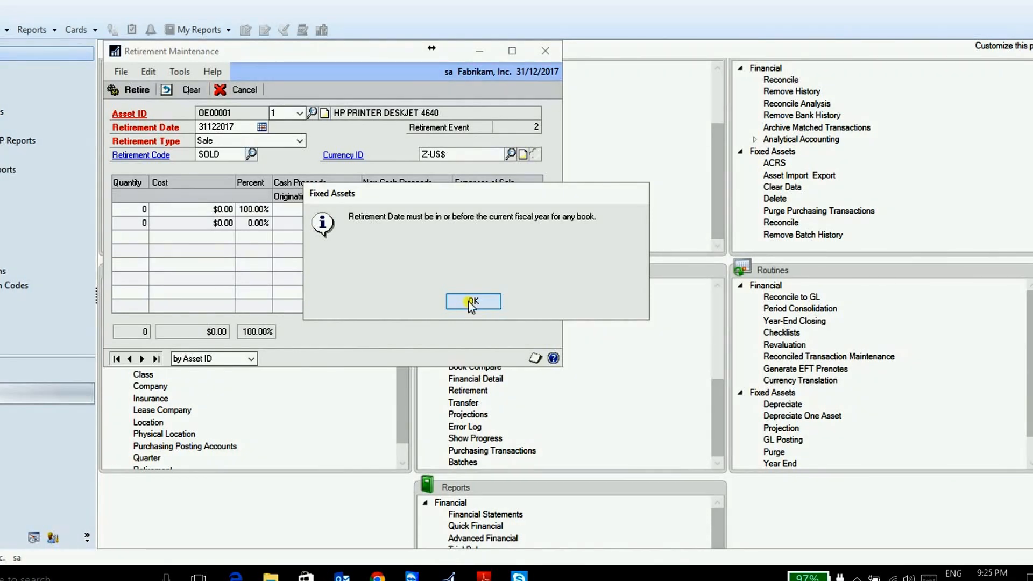
pyautogui.click(472, 303)
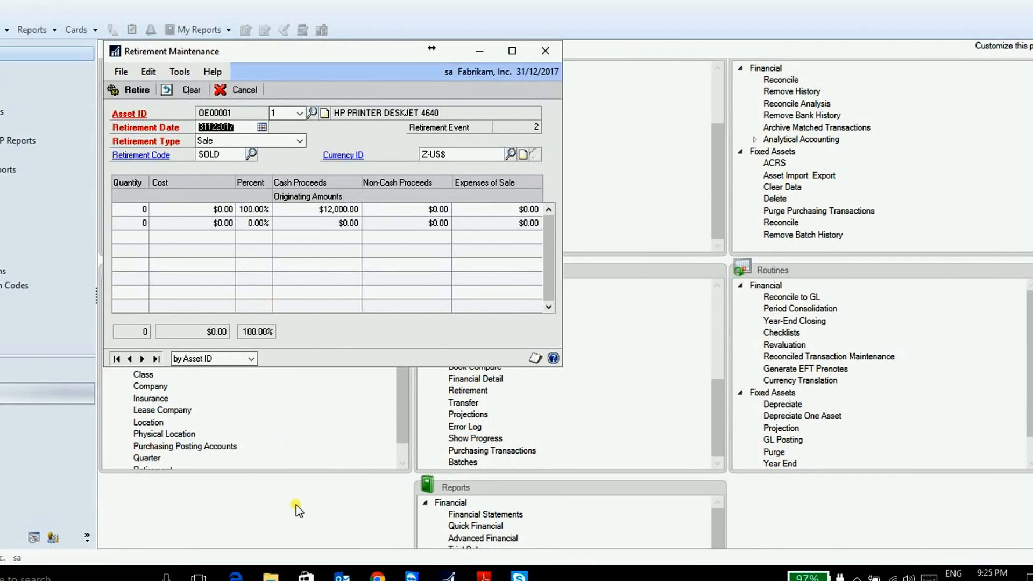
# Step: Try to enter a retirement quantity of 1 on the first line, then reset the quantity to 0
pyautogui.click(208, 221)
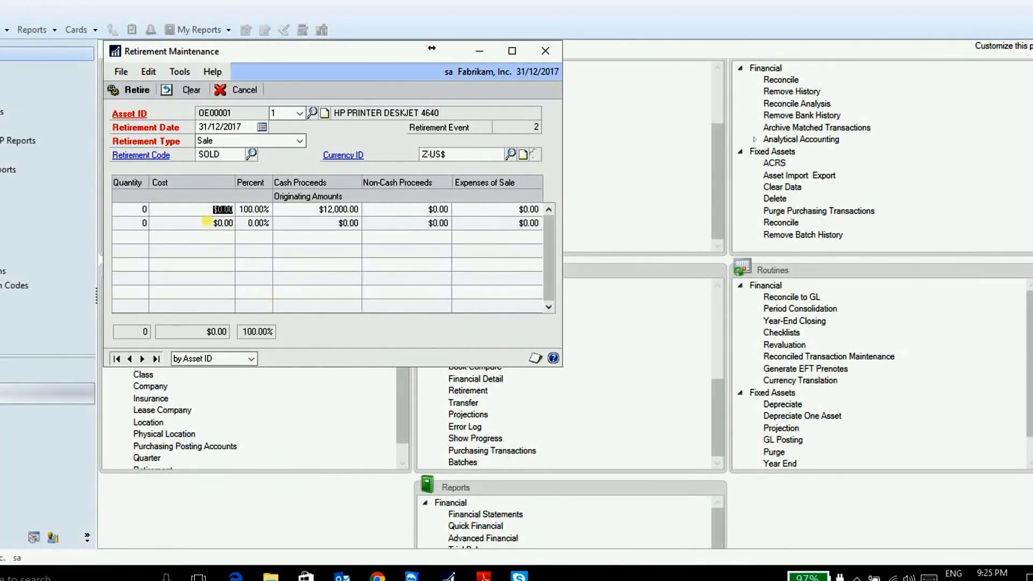
pyautogui.click(145, 210)
pyautogui.write('1')
pyautogui.press('Tab')
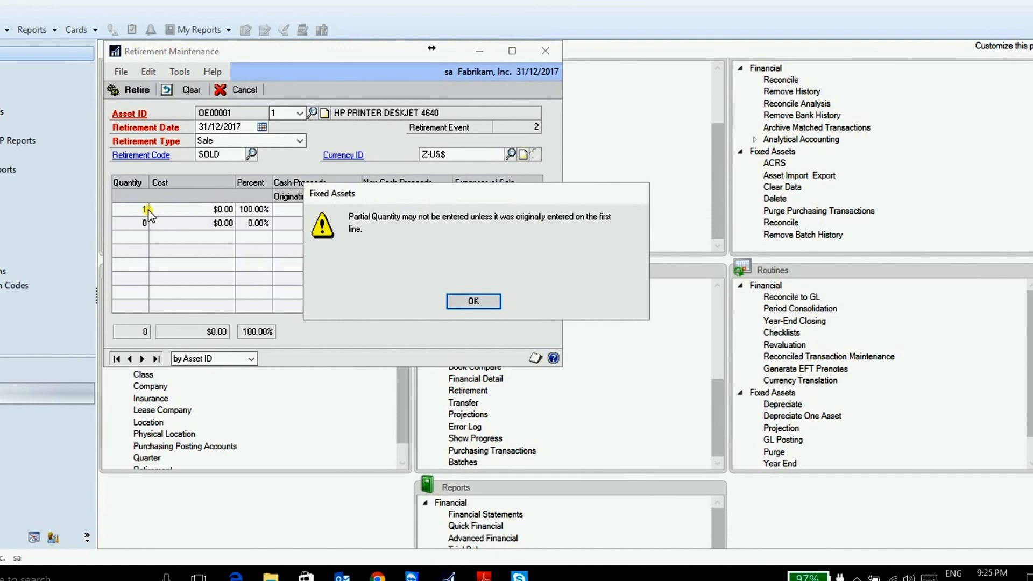
pyautogui.click(461, 302)
pyautogui.write('0')
pyautogui.press('Tab')
pyautogui.press('Tab')
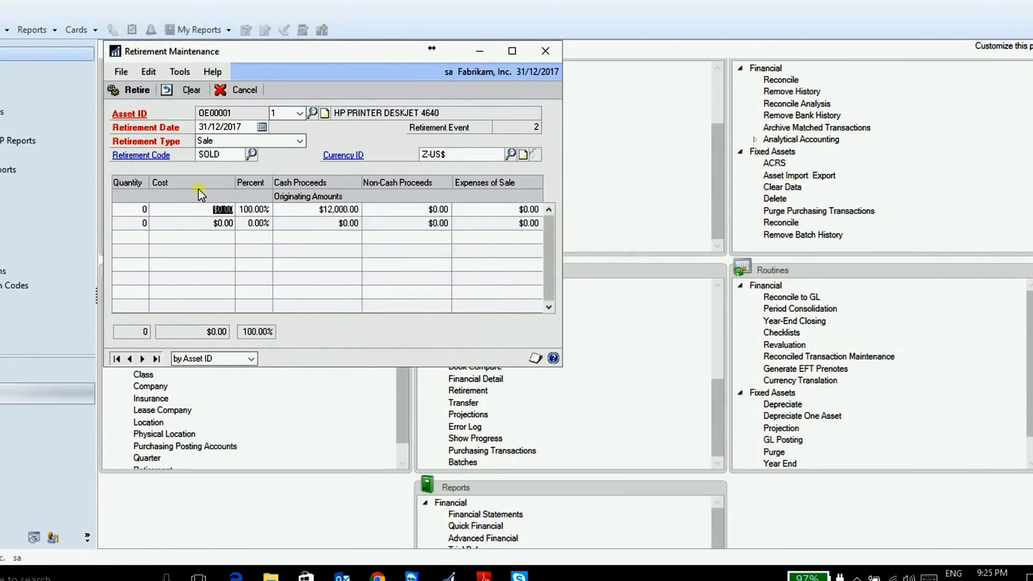
pyautogui.press('Tab')
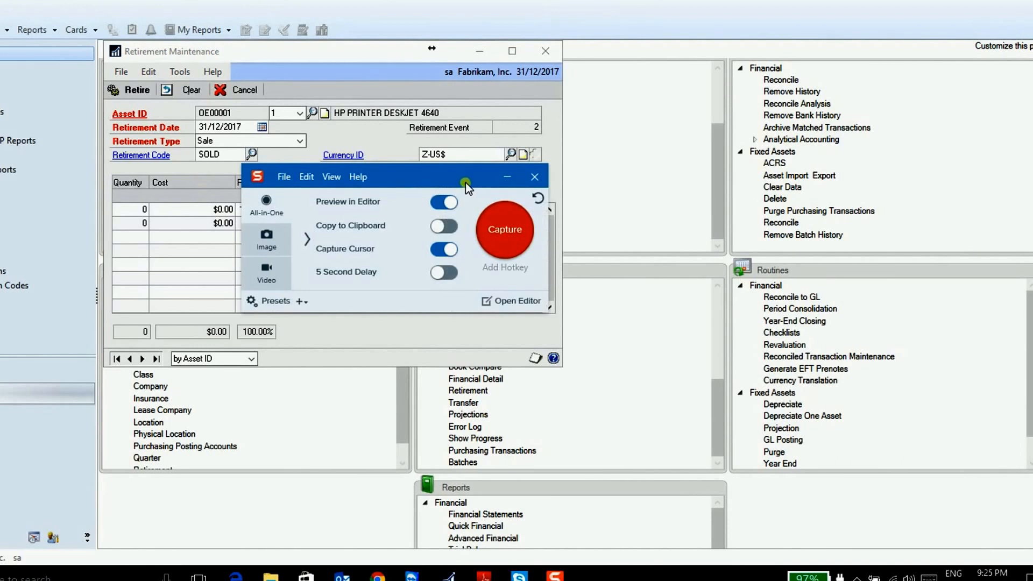
pyautogui.click(534, 177)
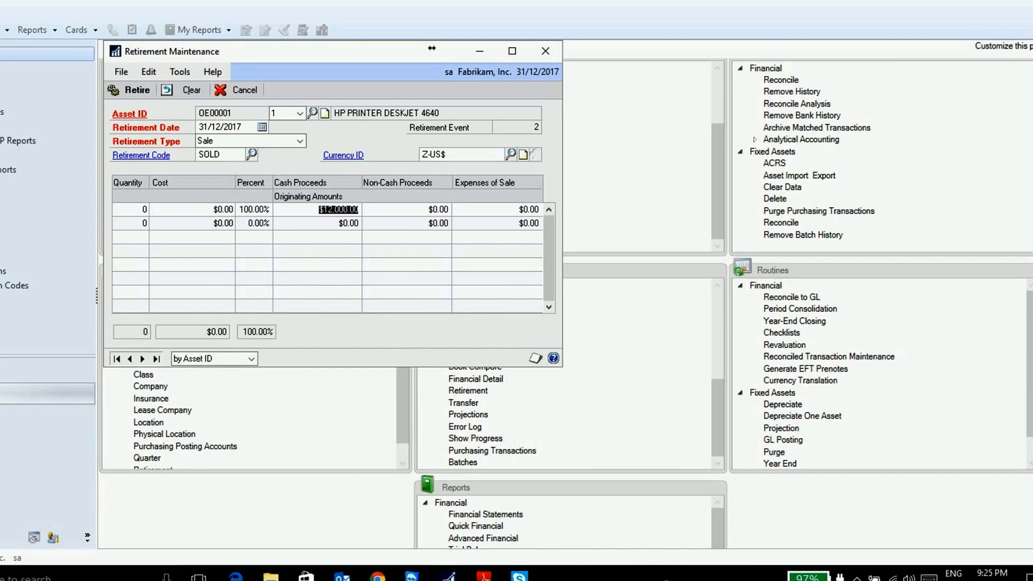
pyautogui.click(667, 576)
pyautogui.click(593, 458)
pyautogui.click(590, 519)
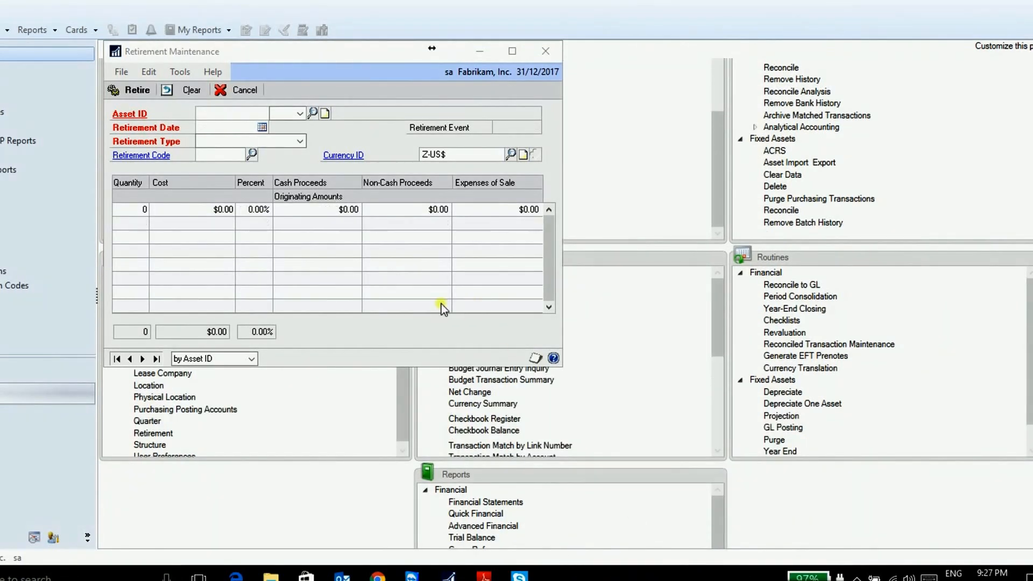
# Step: Select asset OE00001 for retirement with date 31/12/2017, retirement type Sale and retirement code SOLD
pyautogui.click(232, 114)
pyautogui.write('OE')
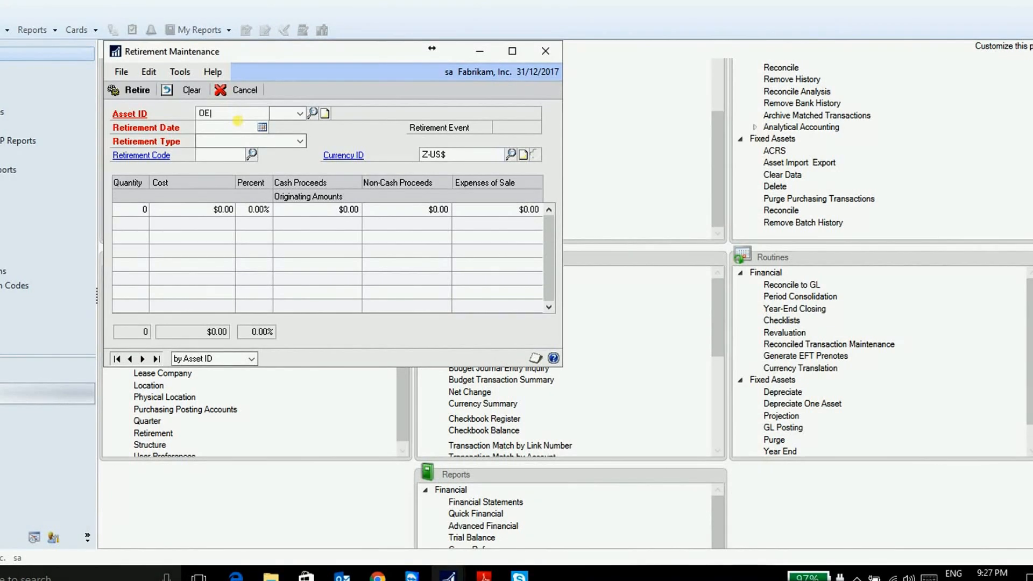
pyautogui.press('Tab')
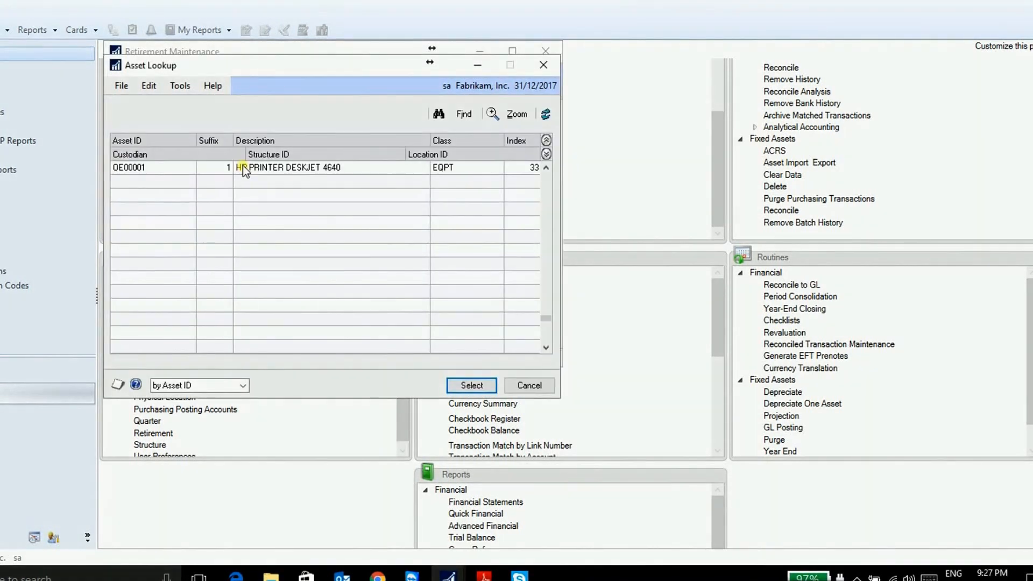
pyautogui.doubleClick(243, 166)
pyautogui.write('31/12')
pyautogui.press('Tab')
pyautogui.press('Down')
pyautogui.press('Tab')
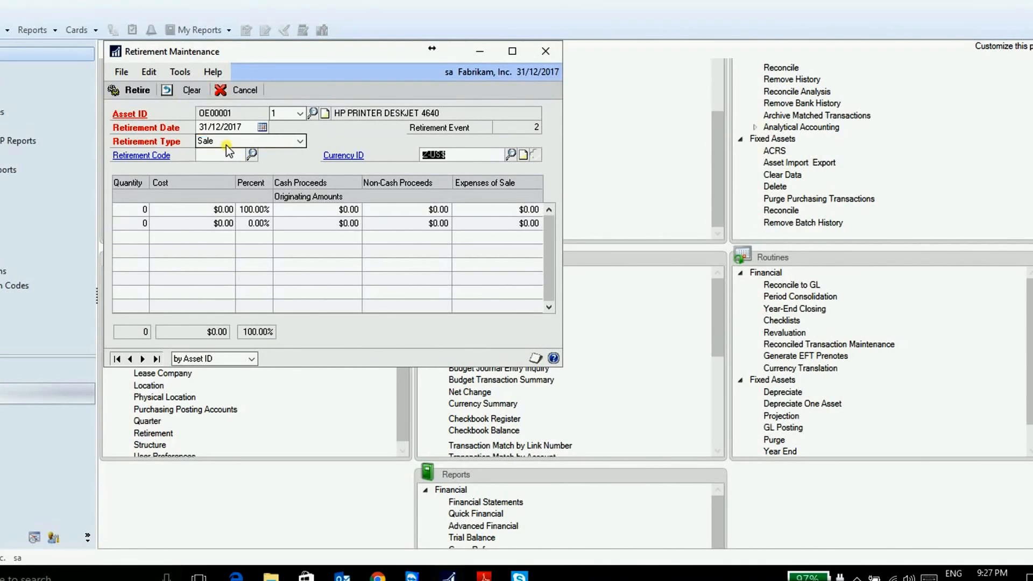
pyautogui.write('SOLD')
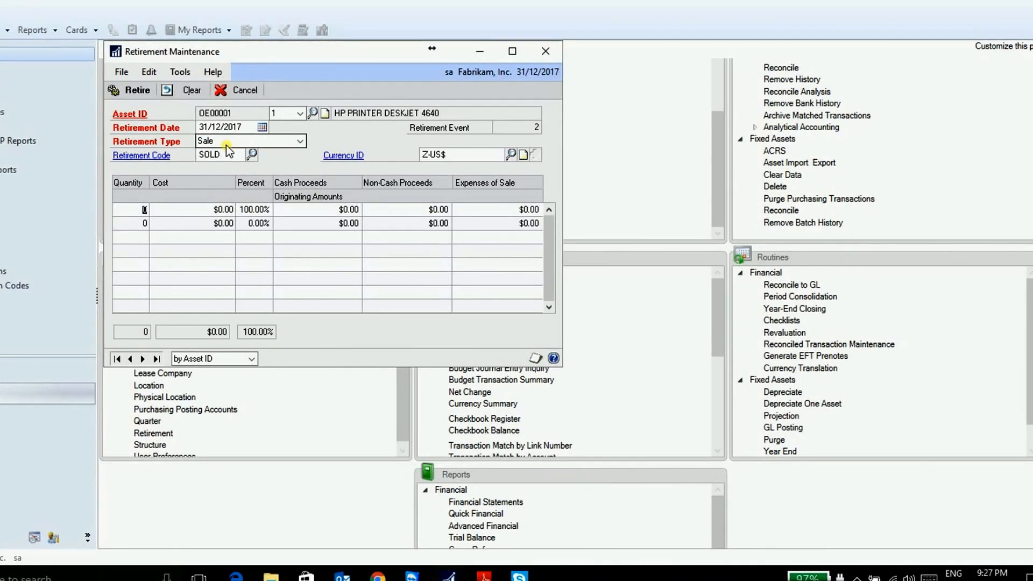
# Step: Enter cash proceeds of $12,000.00 on the first line and try to retire the asset dated 31/12/2017
pyautogui.press('Tab')
pyautogui.press('Tab')
pyautogui.press('Tab')
pyautogui.write('12,00')
pyautogui.write('0')
pyautogui.press('Tab')
pyautogui.press('Tab')
pyautogui.press('Tab')
pyautogui.click(128, 91)
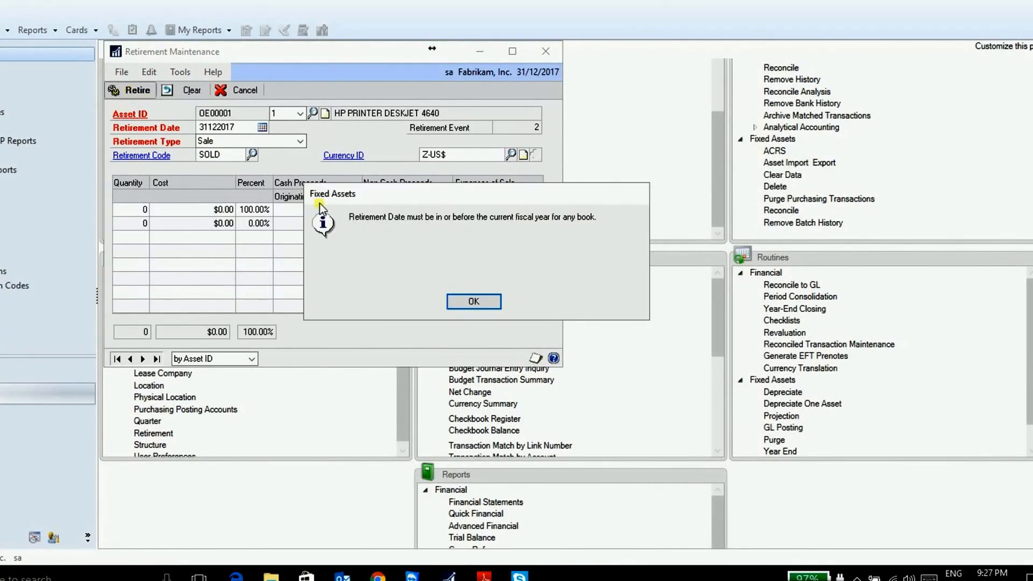
pyautogui.click(468, 299)
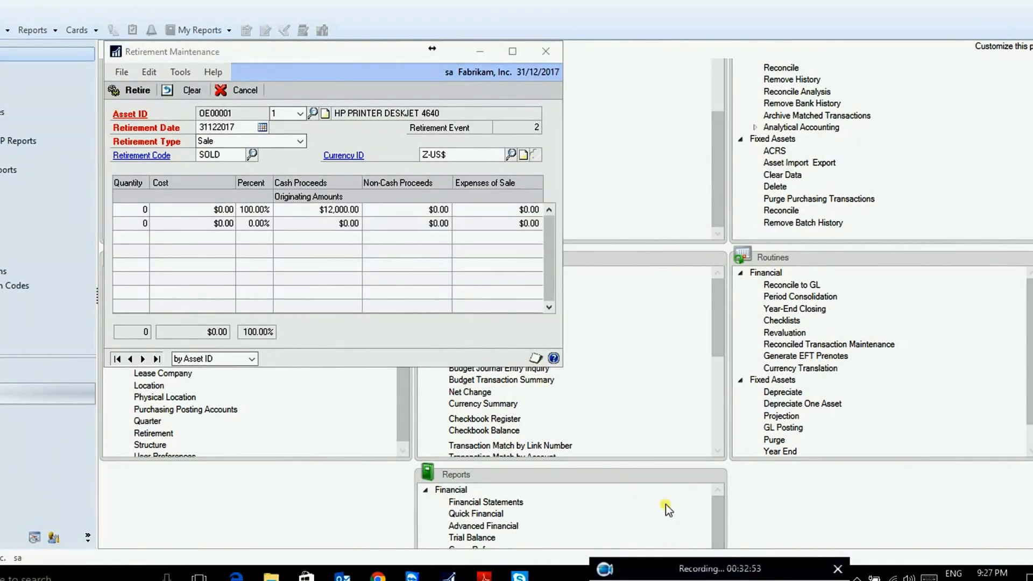
# Step: Try to retire asset OE00001 with a retirement date of 01/01/2018
pyautogui.click(613, 432)
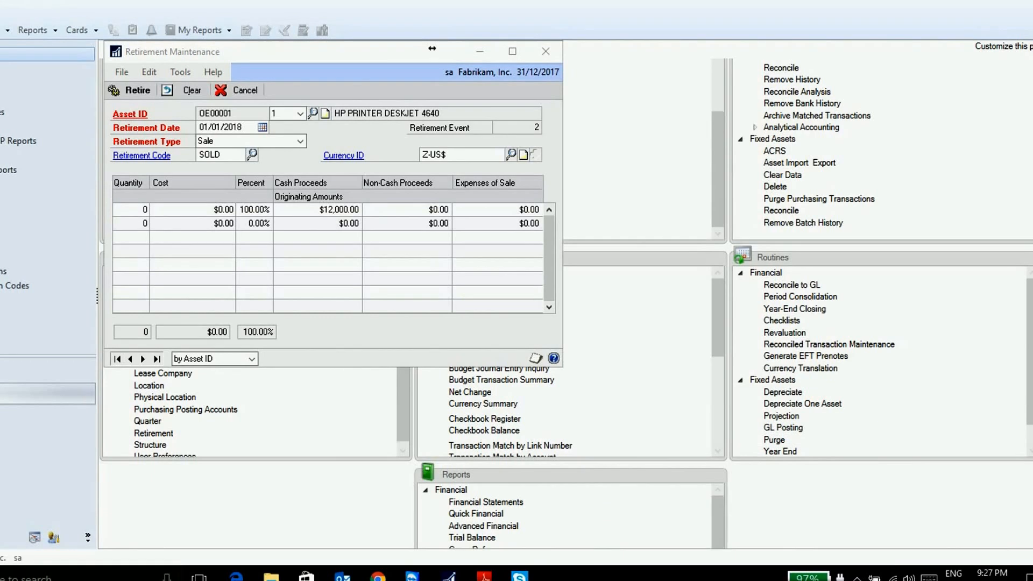
pyautogui.click(135, 90)
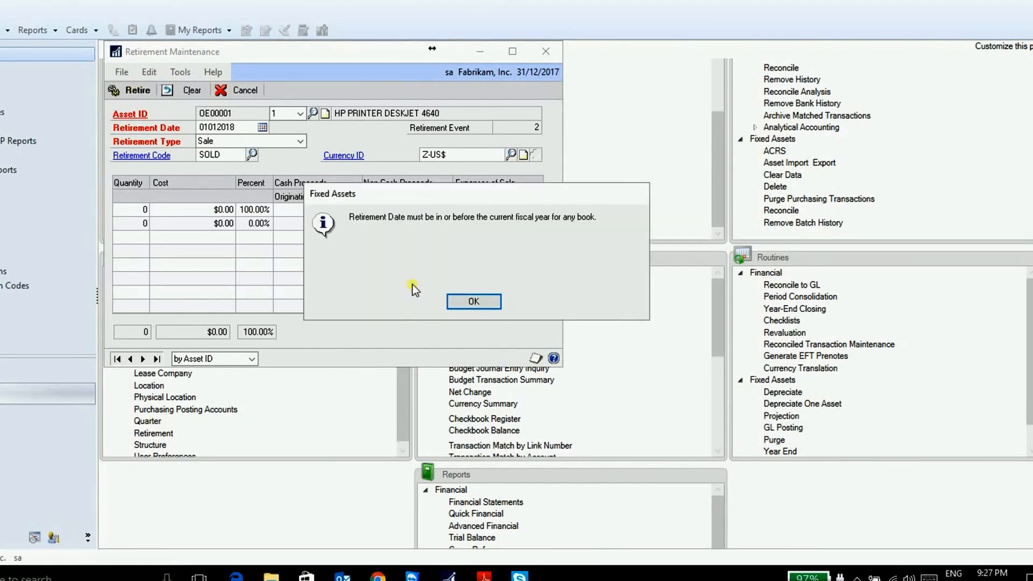
pyautogui.click(470, 300)
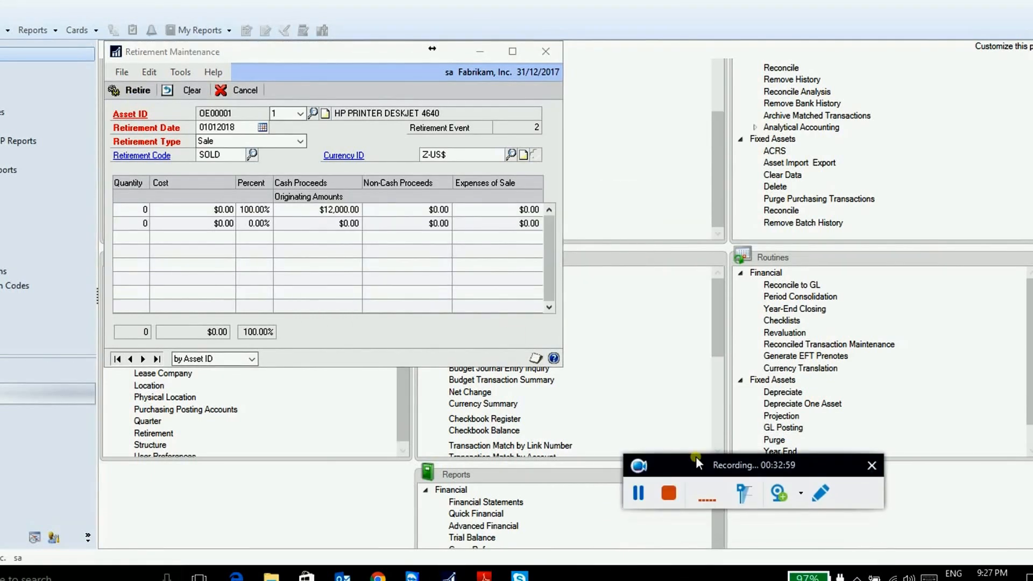
pyautogui.click(631, 493)
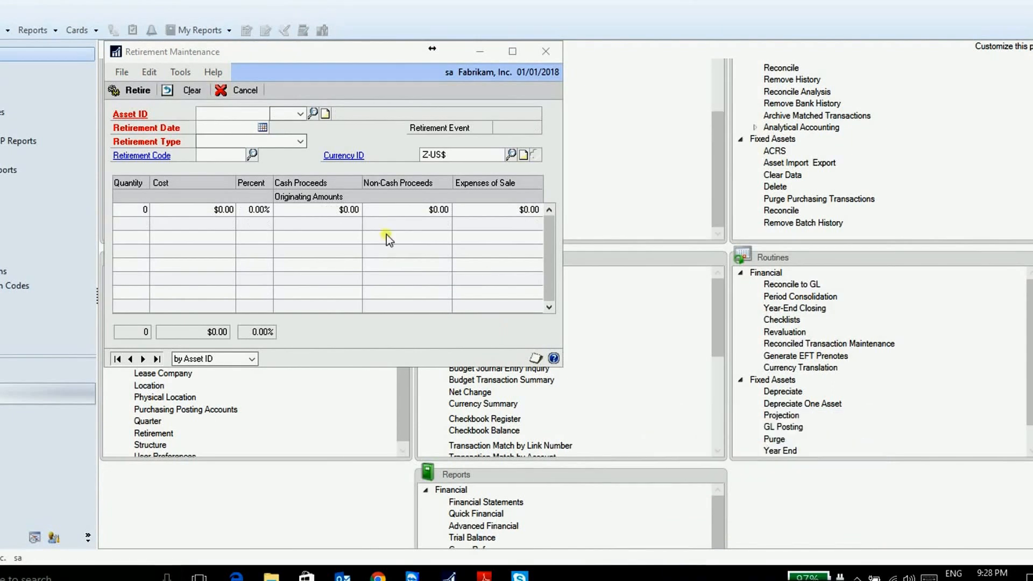
# Step: Select asset OE00001 for retirement with date 01/01/2018, retirement type Sale and retirement code SOLD
pyautogui.click(210, 115)
pyautogui.write('OE')
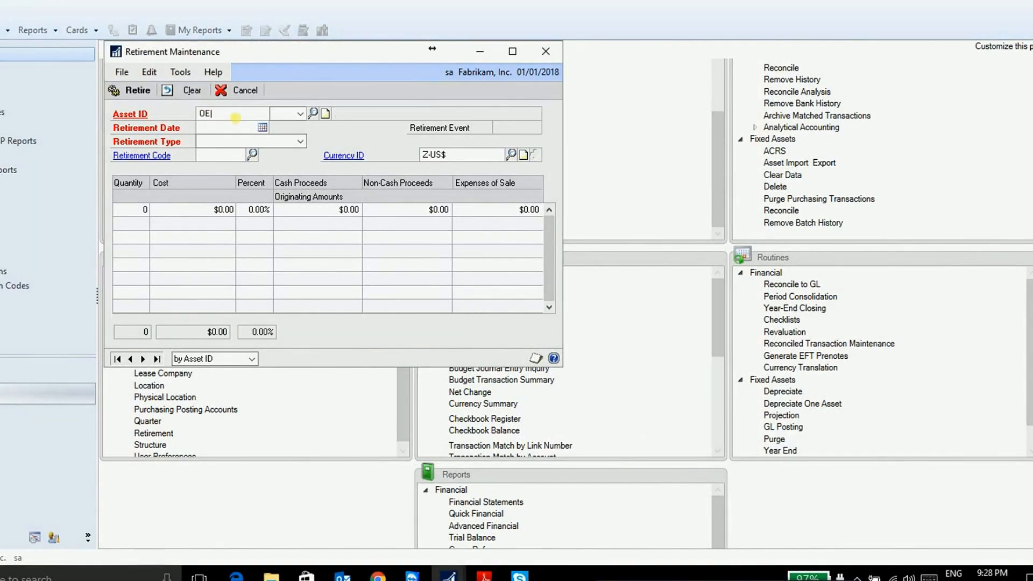
pyautogui.hotkey('ctrl', 'l')
pyautogui.click(472, 385)
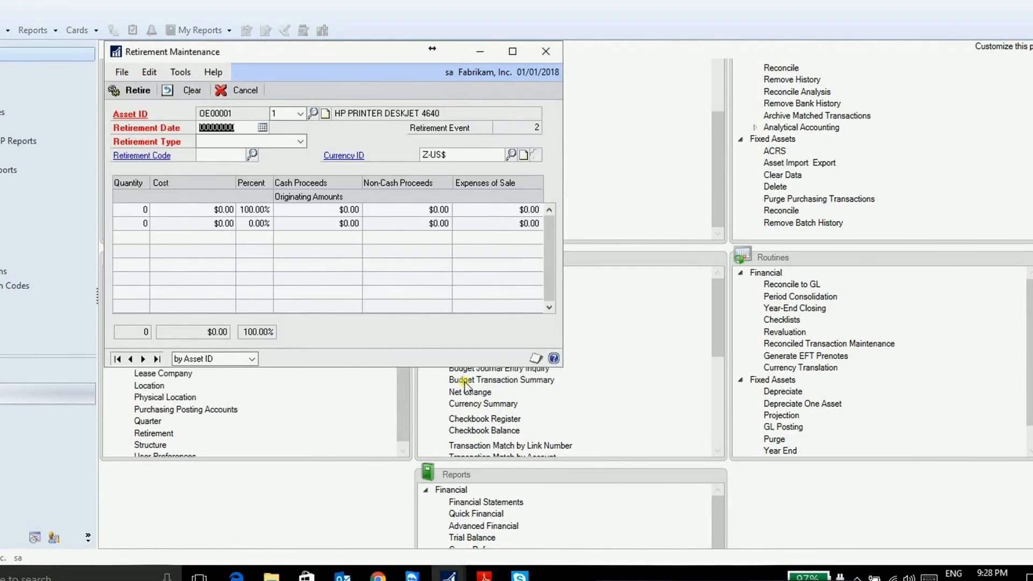
pyautogui.write('01/01/201')
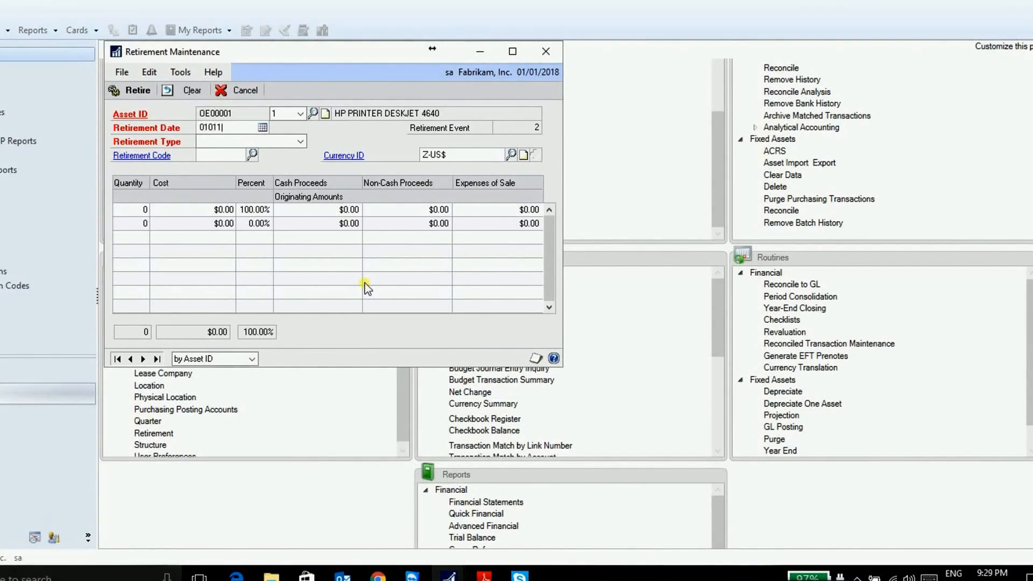
pyautogui.write('8')
pyautogui.press('Tab')
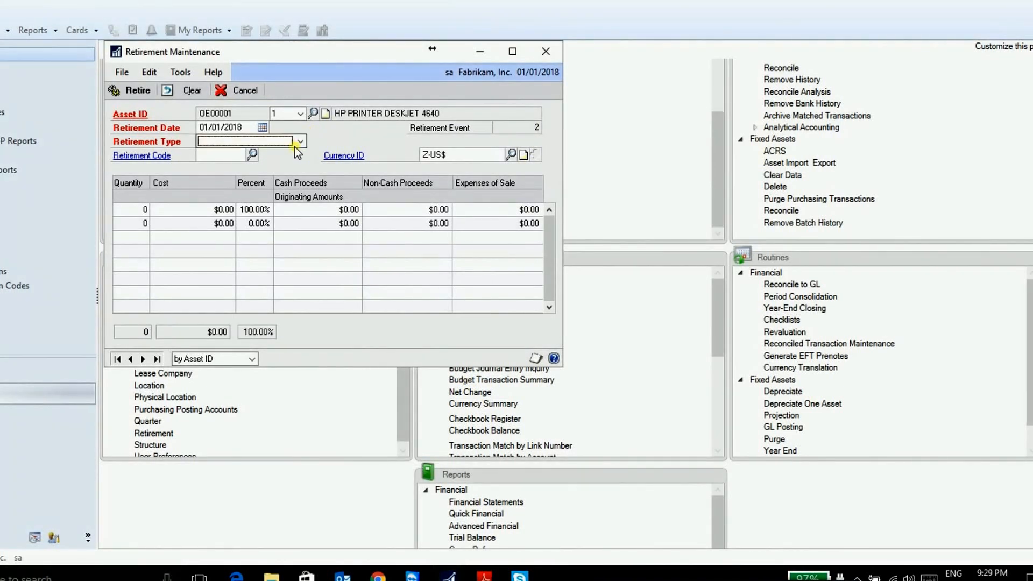
pyautogui.press('s')
pyautogui.press('Tab')
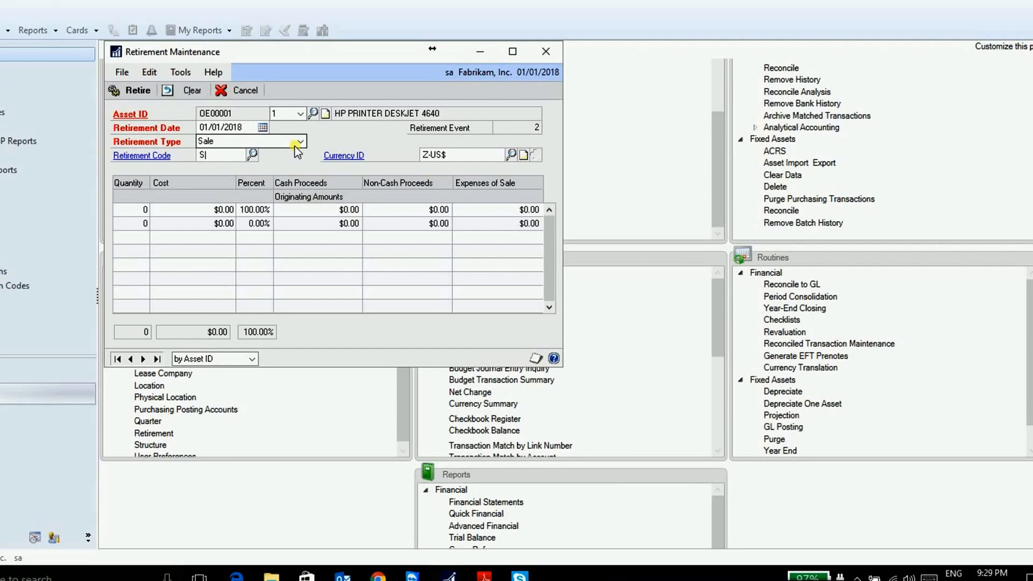
pyautogui.press('Tab')
# Step: Set the first line's cash proceeds to $12,000.00 and try to retire the asset dated 01/01/2018
pyautogui.press('Tab')
pyautogui.press('Tab')
pyautogui.write('12,000')
pyautogui.press('Tab')
pyautogui.press('Tab')
pyautogui.press('Tab')
pyautogui.click(138, 90)
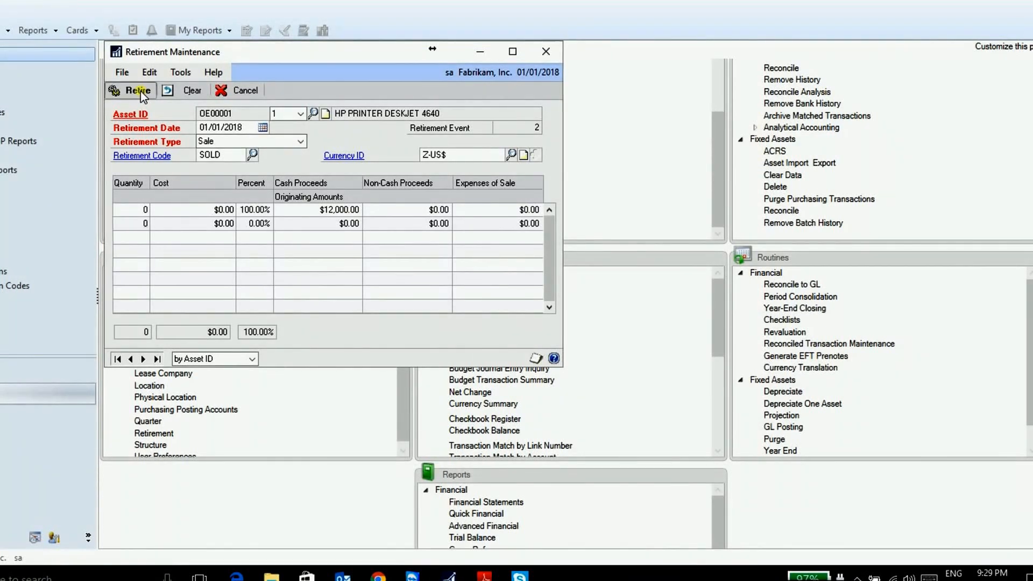
pyautogui.click(474, 303)
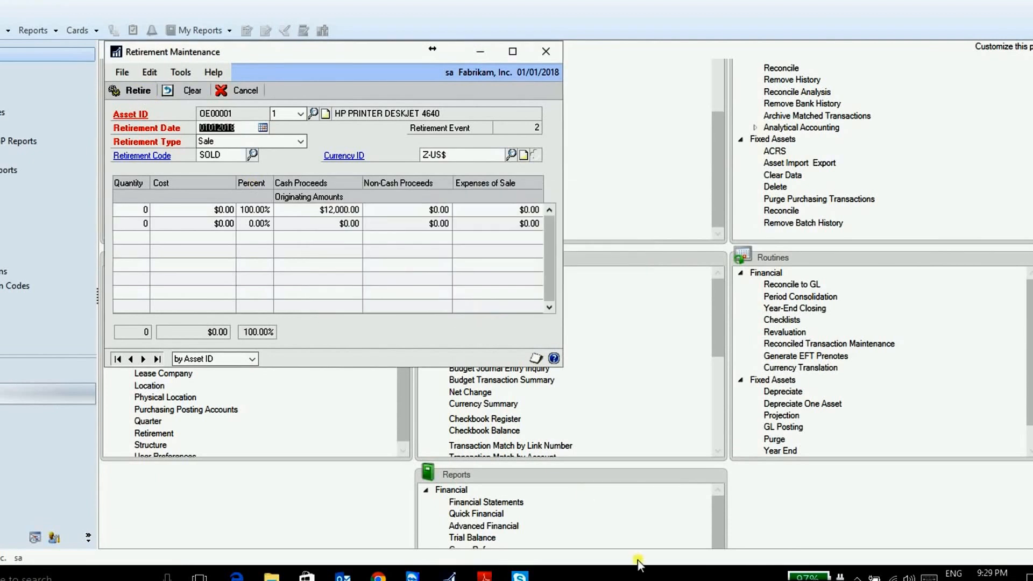
# Step: Retire asset OE00001, confirm the retirement and close the Retirement Maintenance window
pyautogui.press('F9')
pyautogui.click(592, 546)
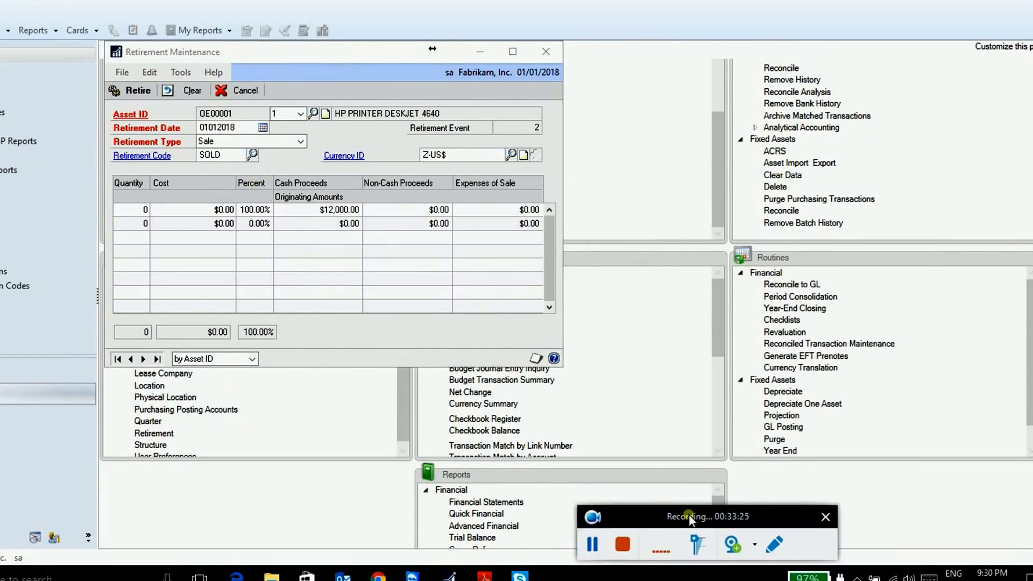
pyautogui.click(165, 213)
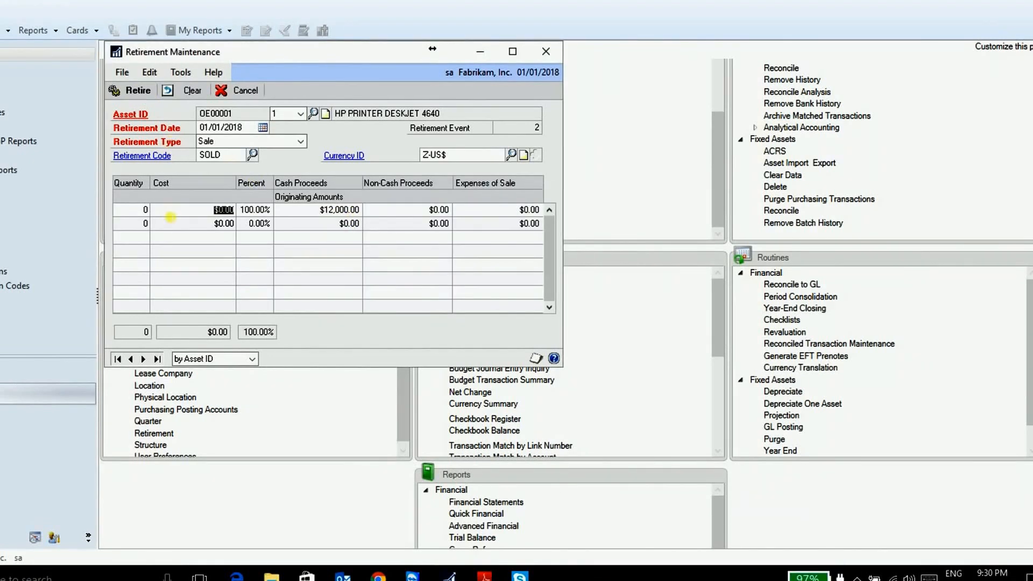
pyautogui.click(124, 89)
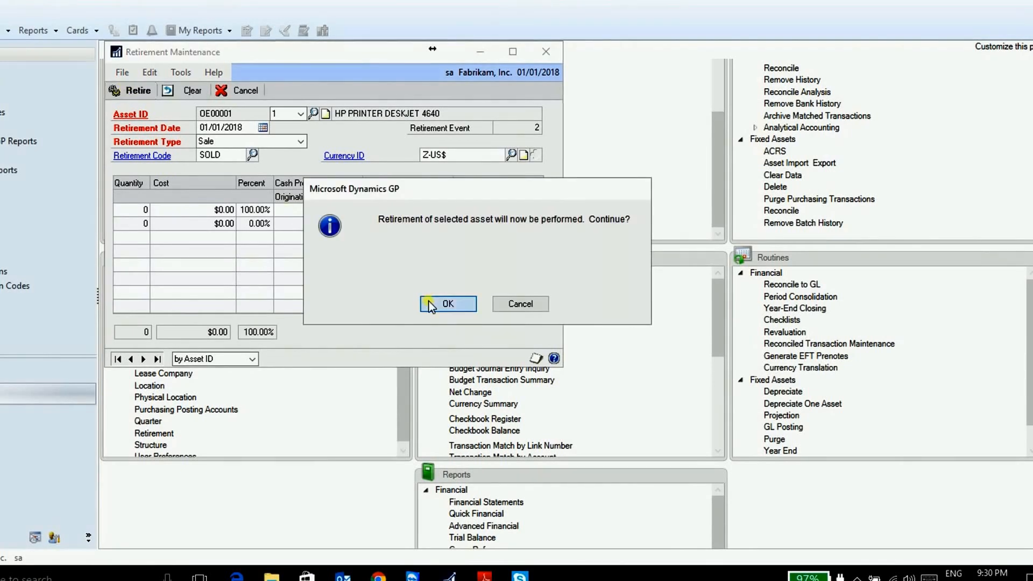
pyautogui.click(428, 301)
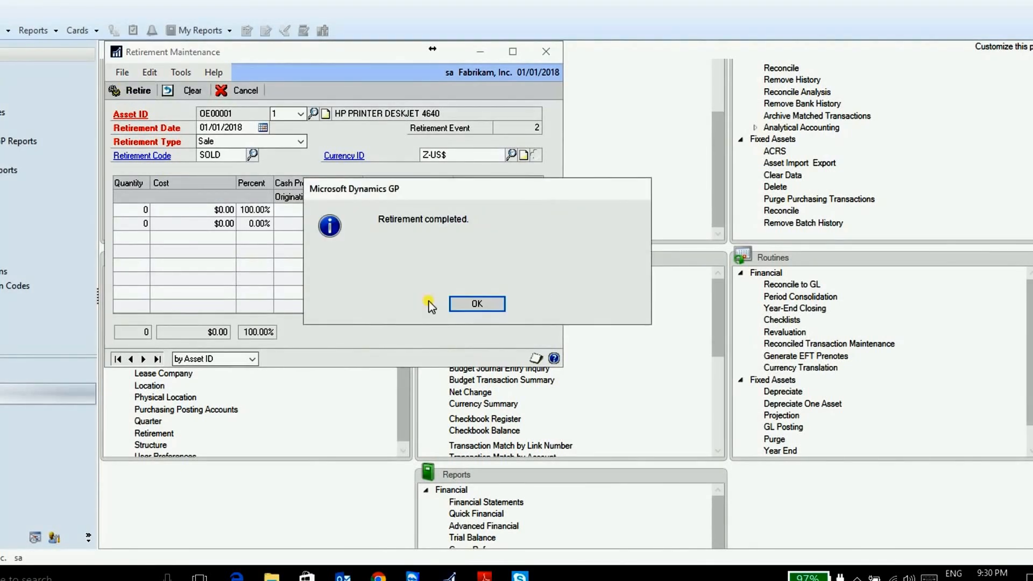
pyautogui.click(463, 307)
pyautogui.click(545, 52)
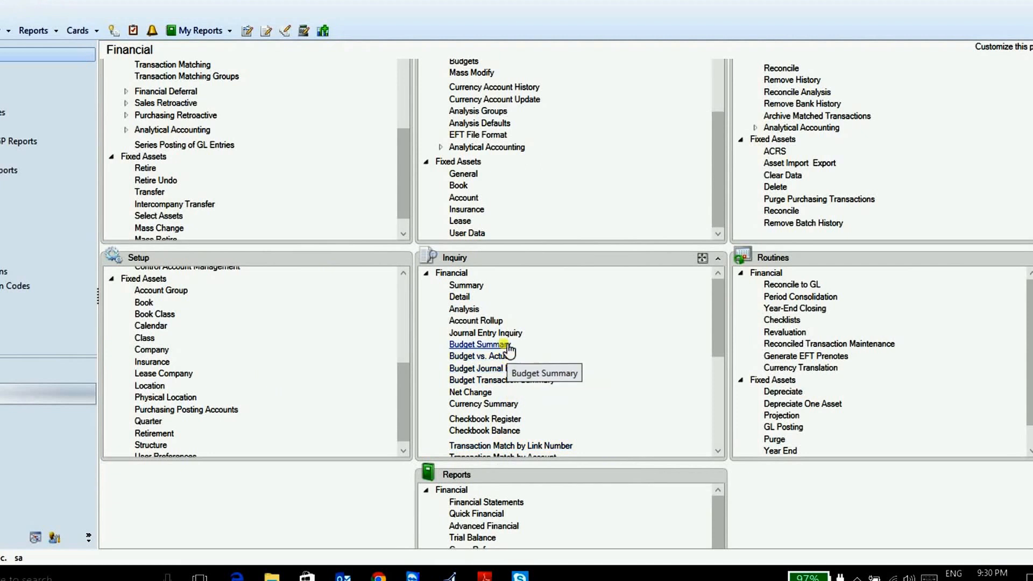
# Step: Open the fixed asset Financial Detail Inquiry and look up asset OE00001
pyautogui.moveTo(712, 354); pyautogui.dragTo(721, 441)
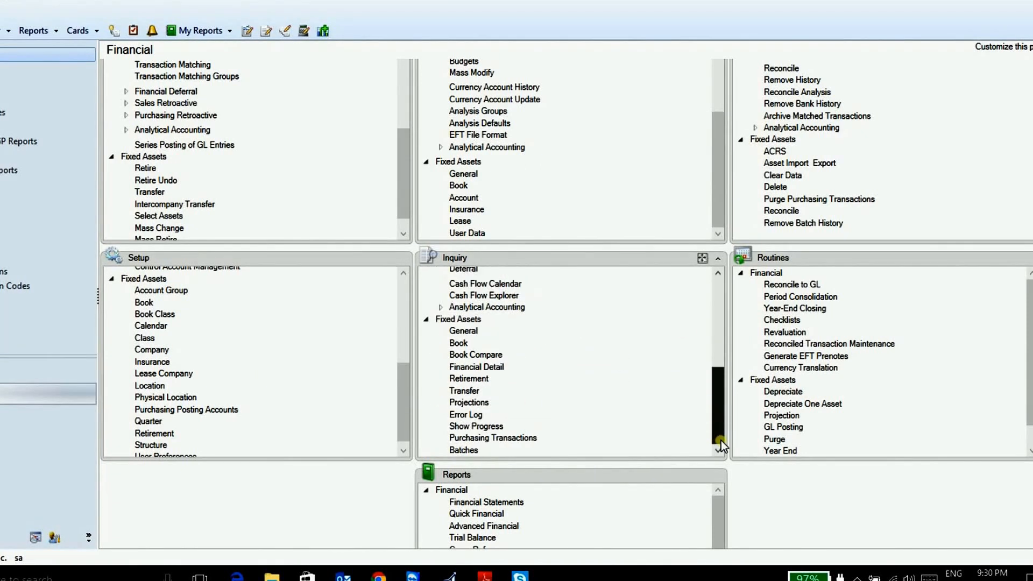
pyautogui.click(477, 367)
pyautogui.write('OE')
pyautogui.hotkey('ctrl', 'l')
pyautogui.press('Return')
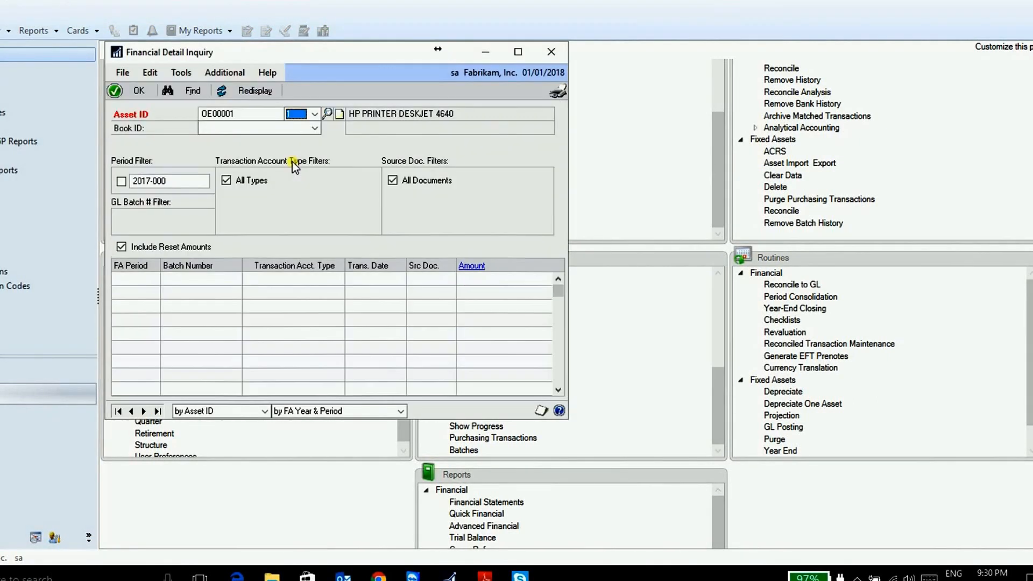
# Step: Enable the 2017-000 period filter and show the INTERNAL book transactions of the asset
pyautogui.click(122, 181)
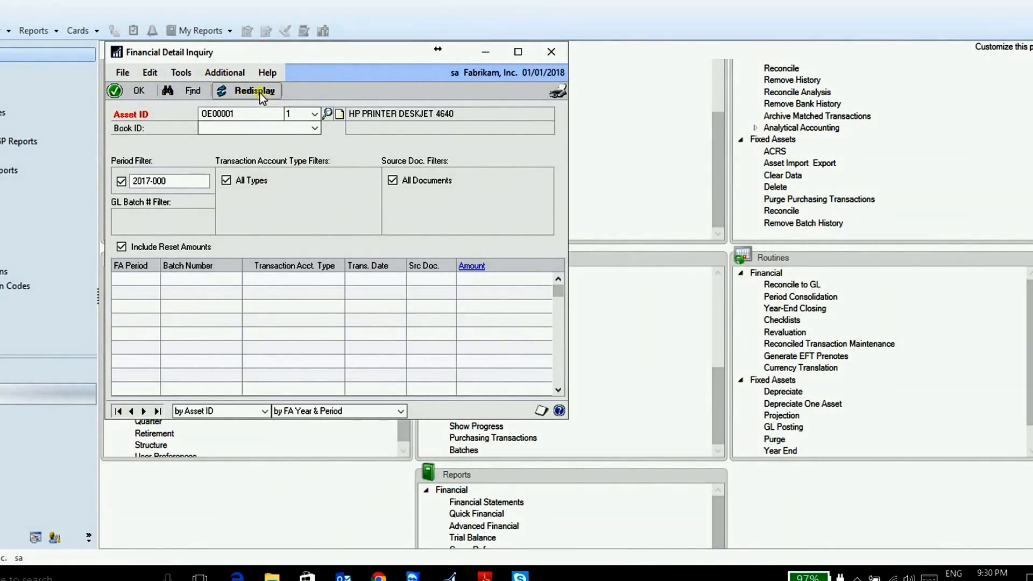
pyautogui.click(260, 130)
pyautogui.click(235, 155)
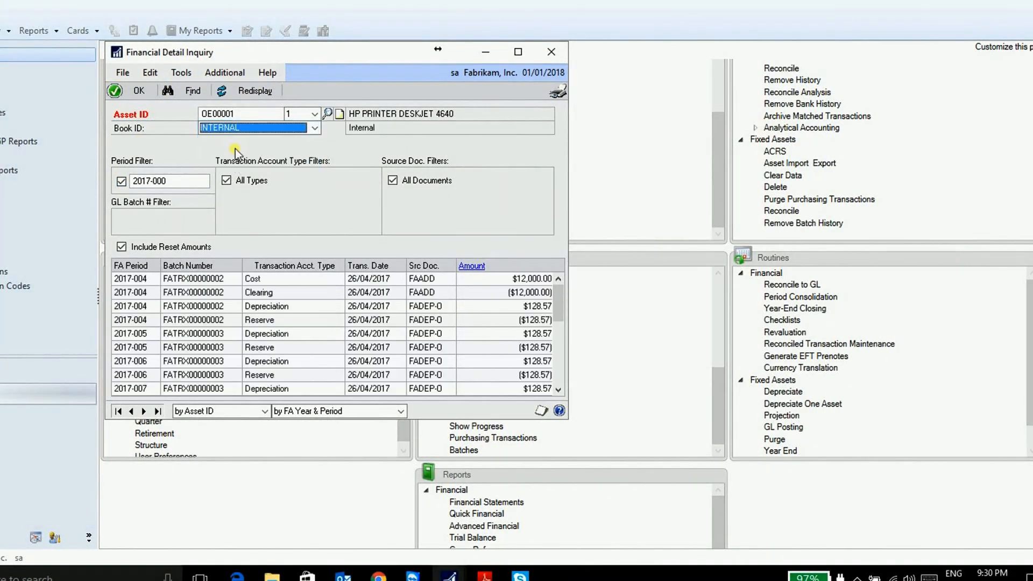
# Step: Redisplay the asset's INTERNAL book transactions and examine the retirement entries at the end of the list
pyautogui.click(252, 91)
pyautogui.click(291, 298)
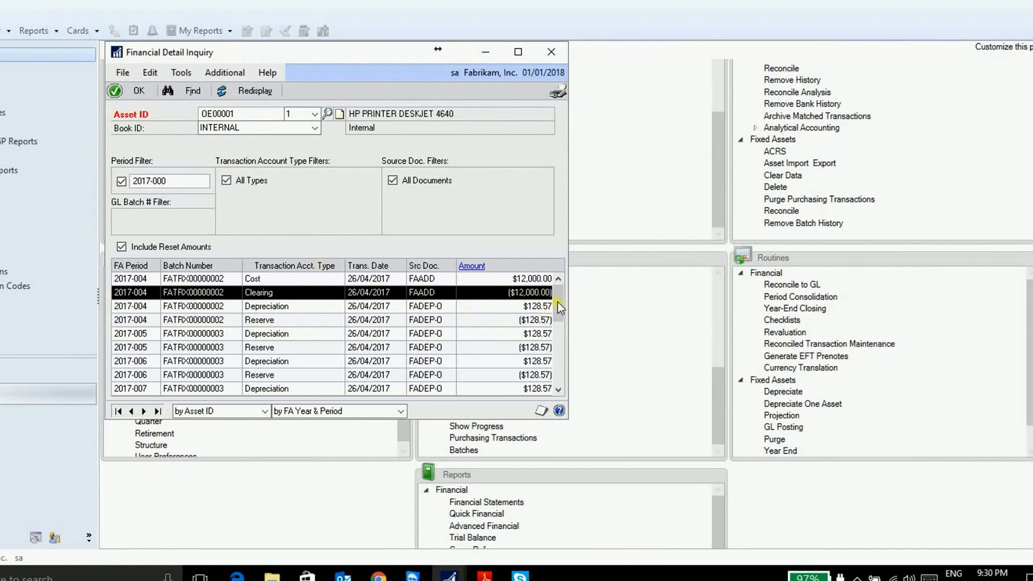
pyautogui.moveTo(559, 357); pyautogui.dragTo(558, 362)
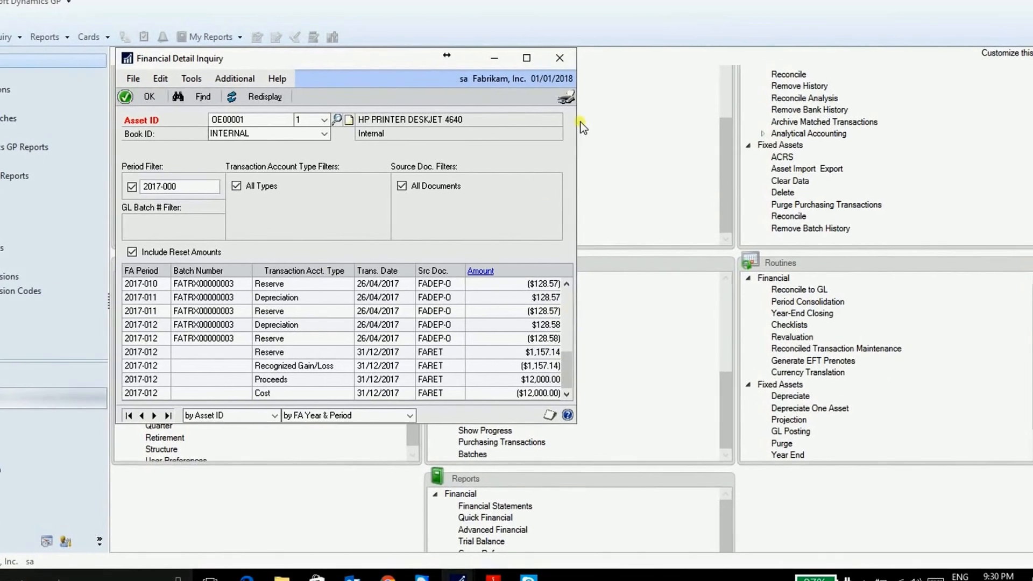
# Step: Print the FA Financial Detail Inquiry Report to the screen, review it and close the report and inquiry windows
pyautogui.click(574, 109)
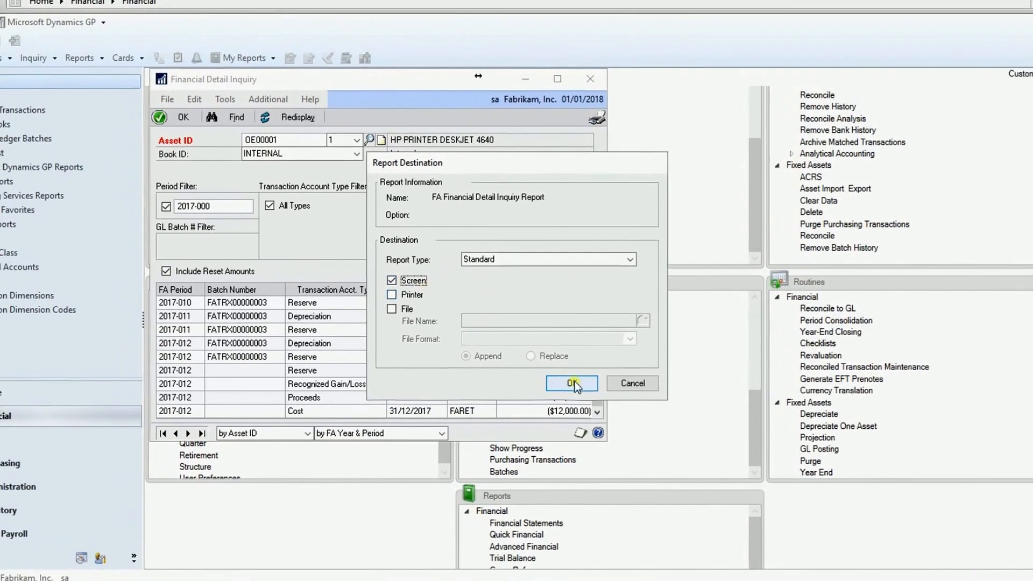
pyautogui.click(546, 365)
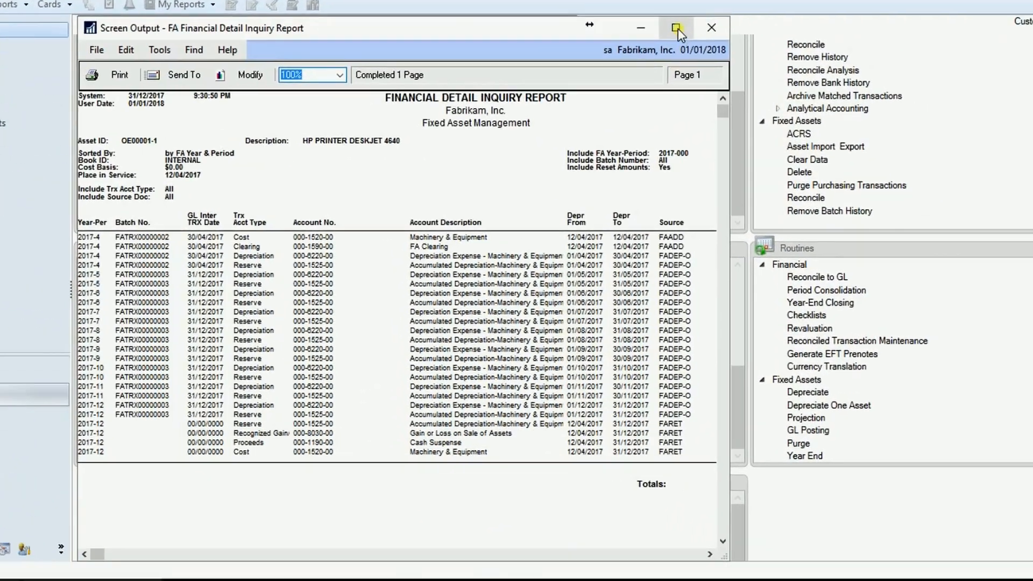
pyautogui.click(728, 85)
pyautogui.click(149, 2)
pyautogui.click(119, 31)
pyautogui.click(293, 215)
pyautogui.click(339, 302)
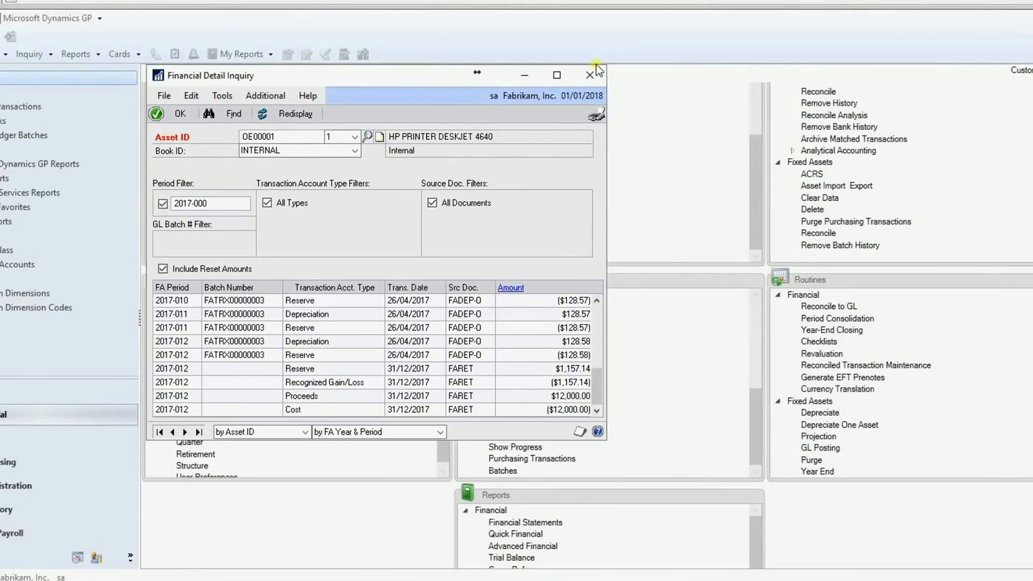
pyautogui.click(592, 73)
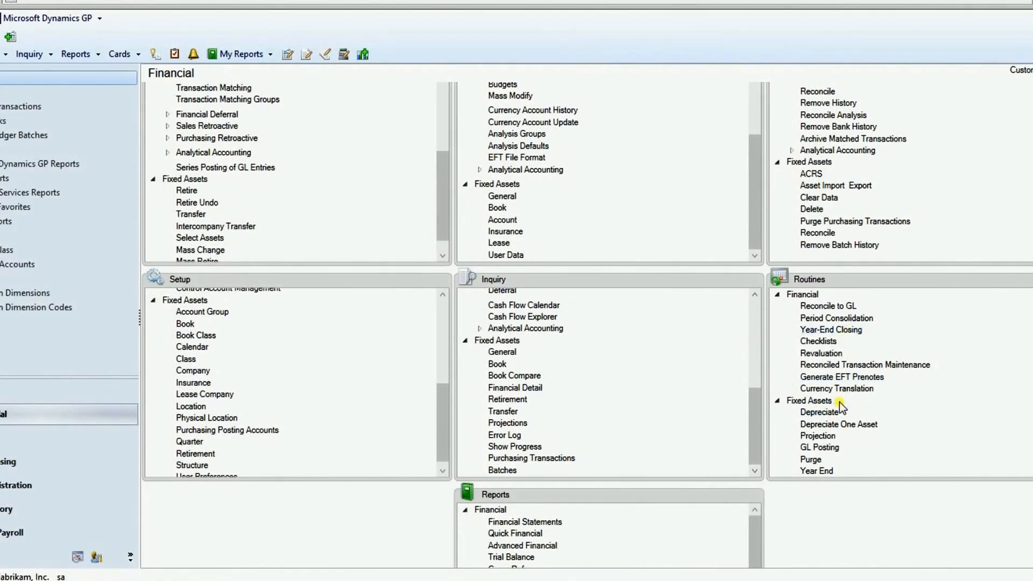
# Step: Open fixed assets GL Posting and insert an Asset ID restriction from OE00001-1 to OE00001-1
pyautogui.click(819, 447)
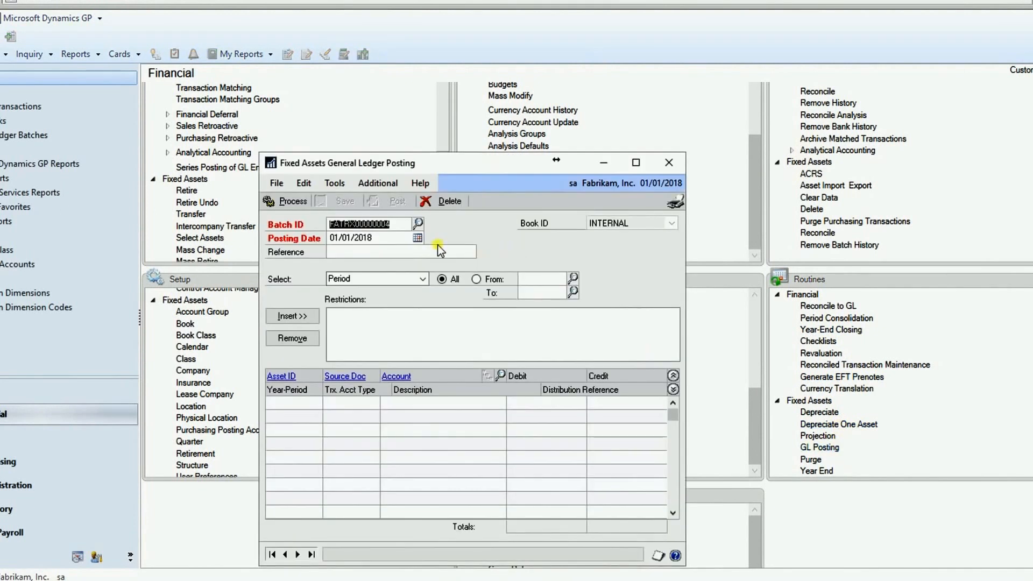
pyautogui.click(422, 279)
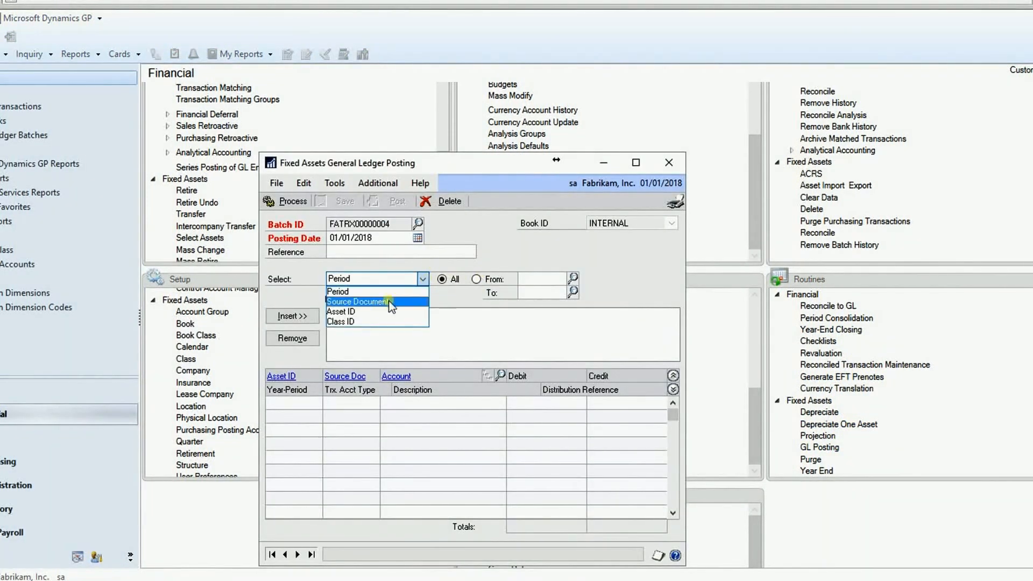
pyautogui.click(376, 310)
pyautogui.click(555, 282)
pyautogui.hotkey('ctrl', 'l')
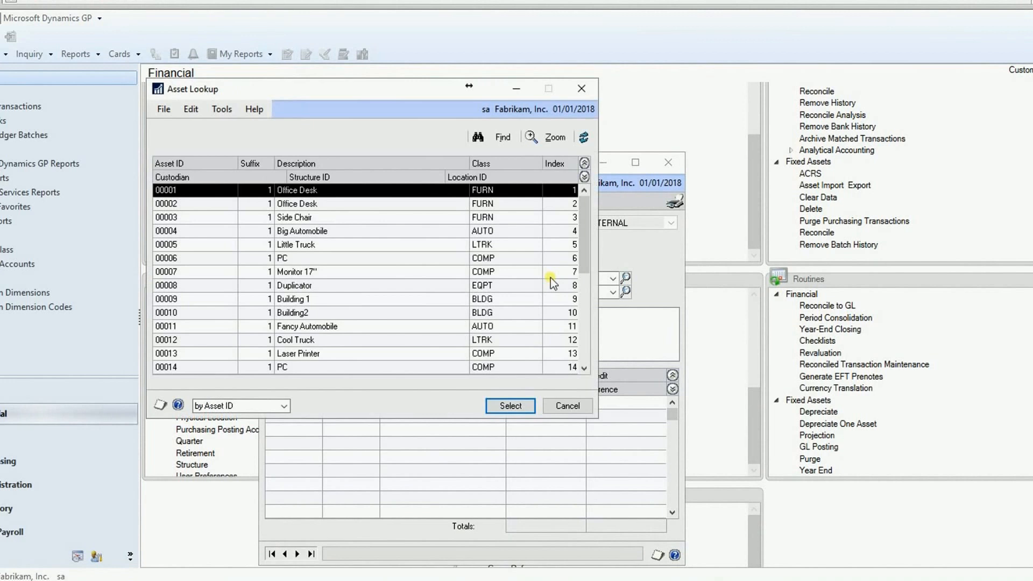
pyautogui.click(497, 135)
pyautogui.click(480, 262)
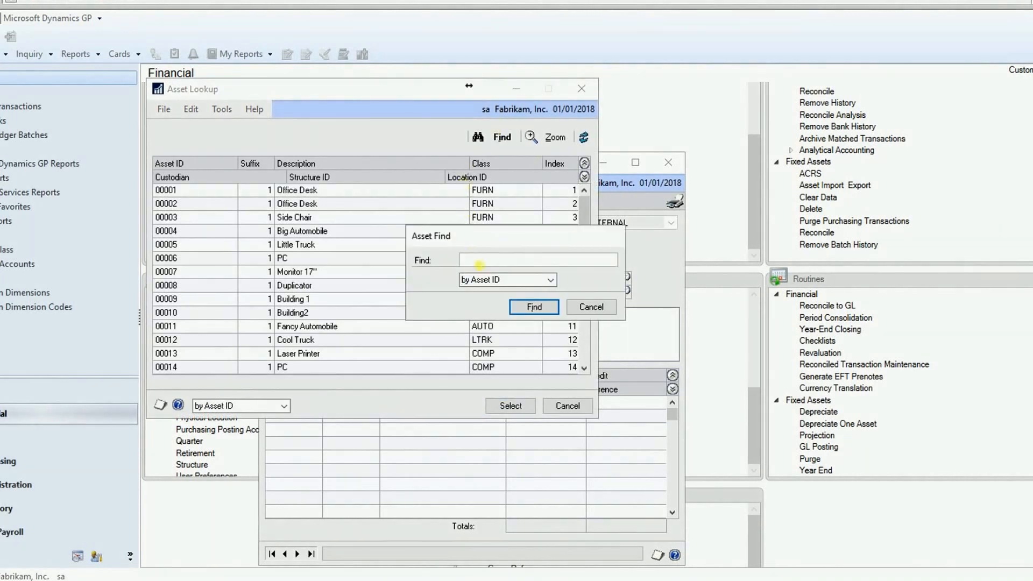
pyautogui.click(528, 308)
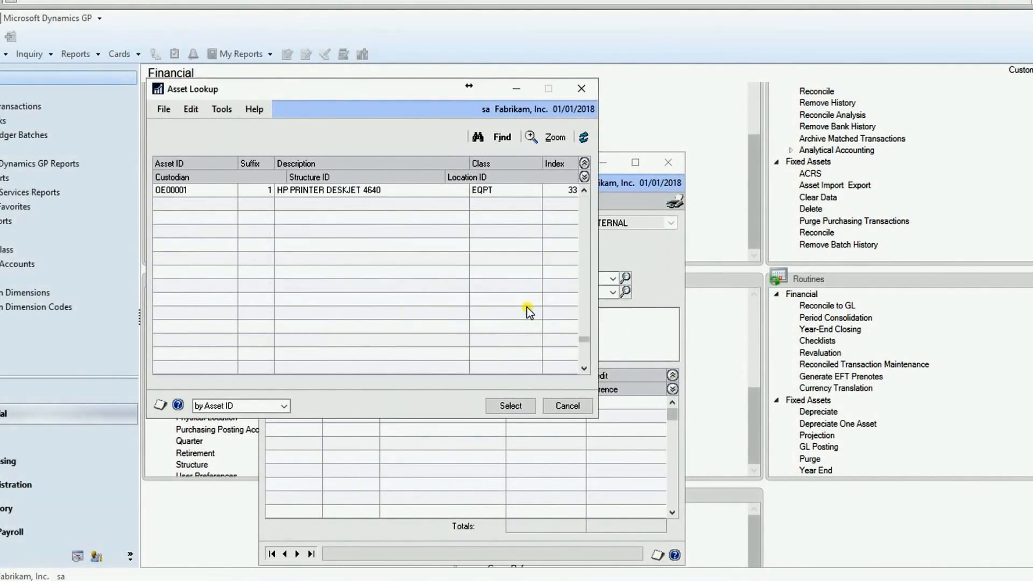
pyautogui.doubleClick(398, 189)
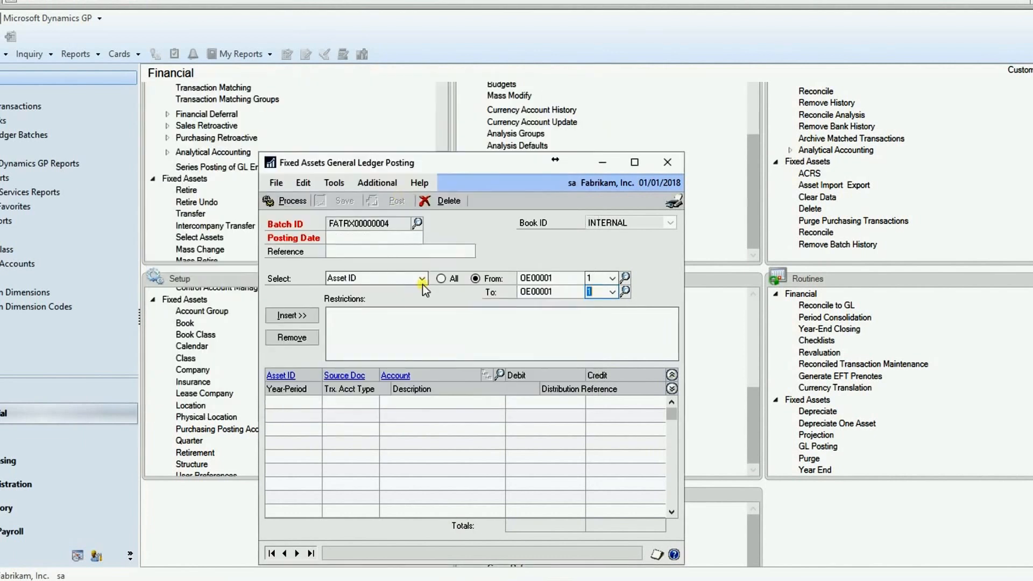
pyautogui.click(313, 316)
pyautogui.click(354, 314)
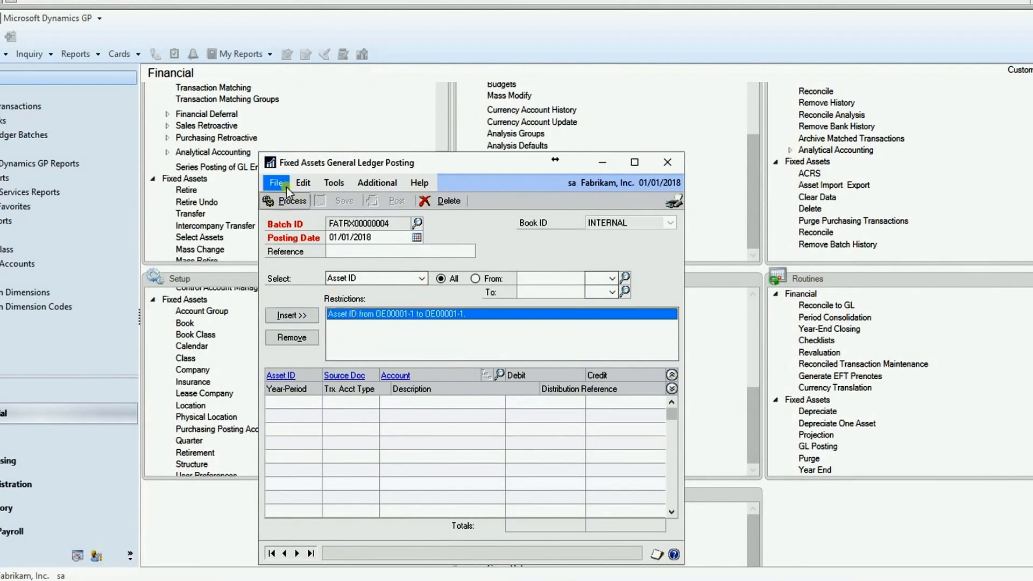
# Step: Process batch FATRX00000004 dated 01/01/2018, expand its distribution lines, and post it before closing the posting window
pyautogui.click(282, 202)
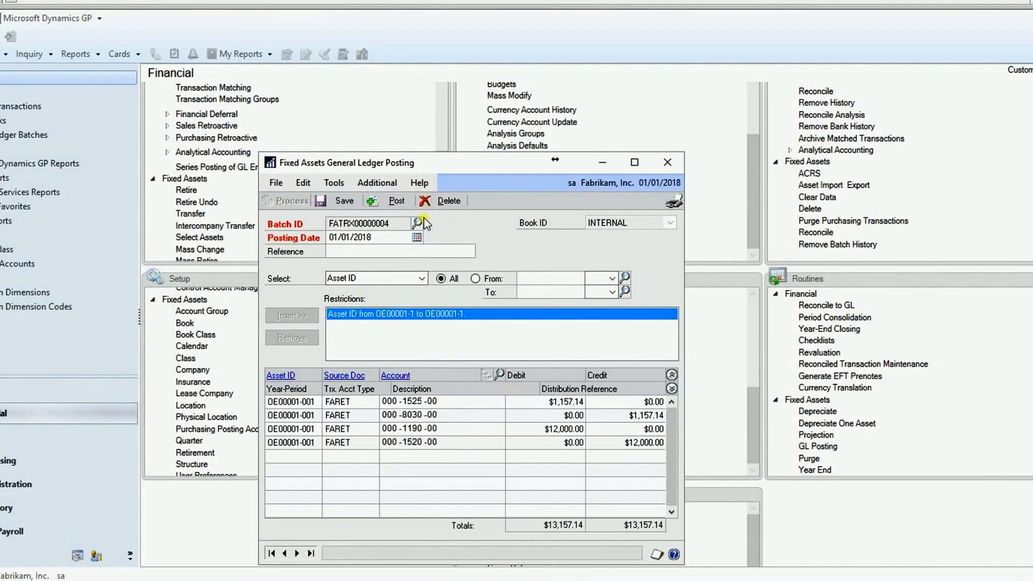
pyautogui.click(672, 389)
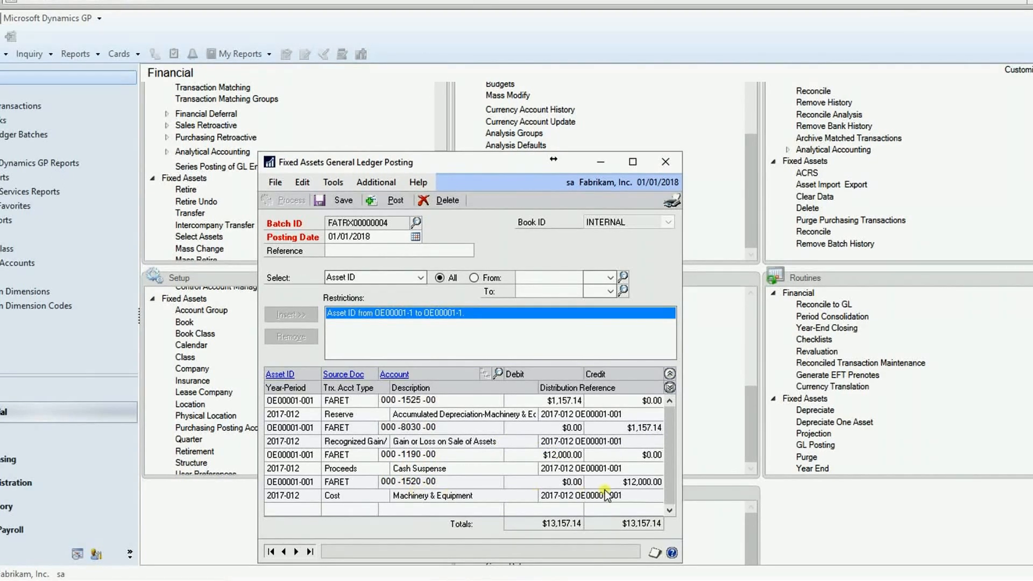
pyautogui.click(393, 201)
pyautogui.click(629, 396)
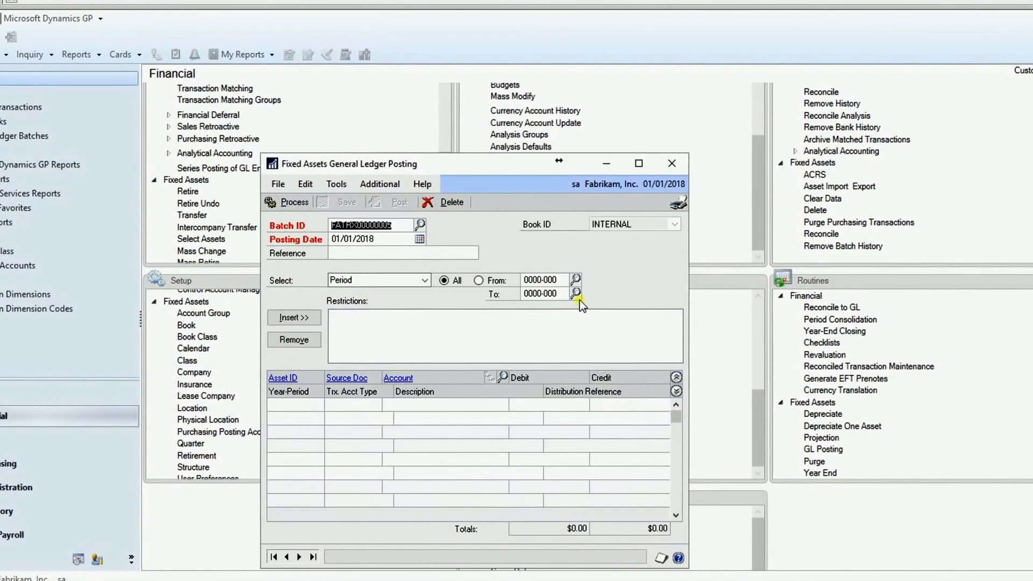
pyautogui.click(672, 163)
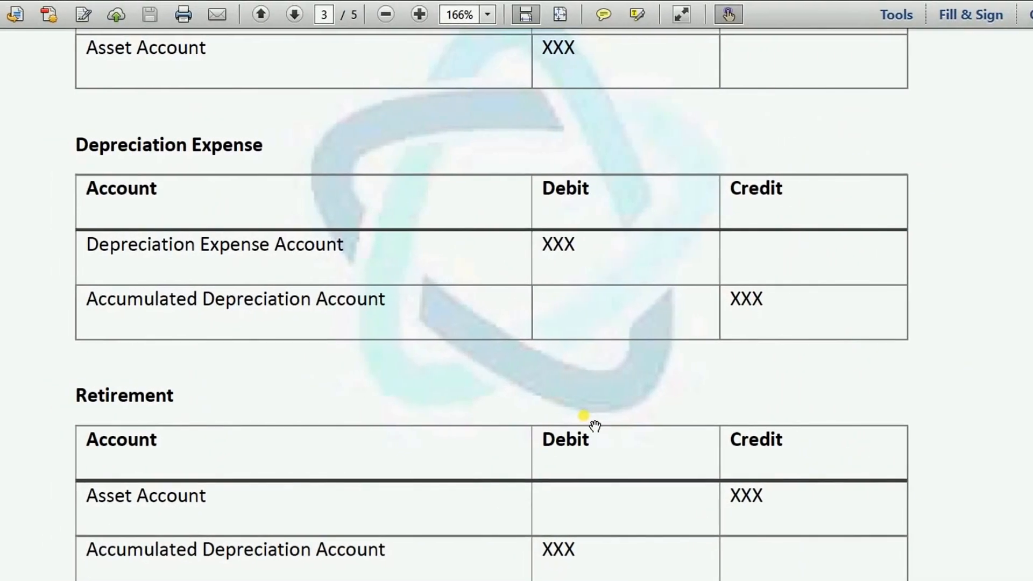
# Step: Examine the Fixed Assets Training outline on page 5 of the PDF guide, including the utilities column
pyautogui.scroll(-10, 576, 423)
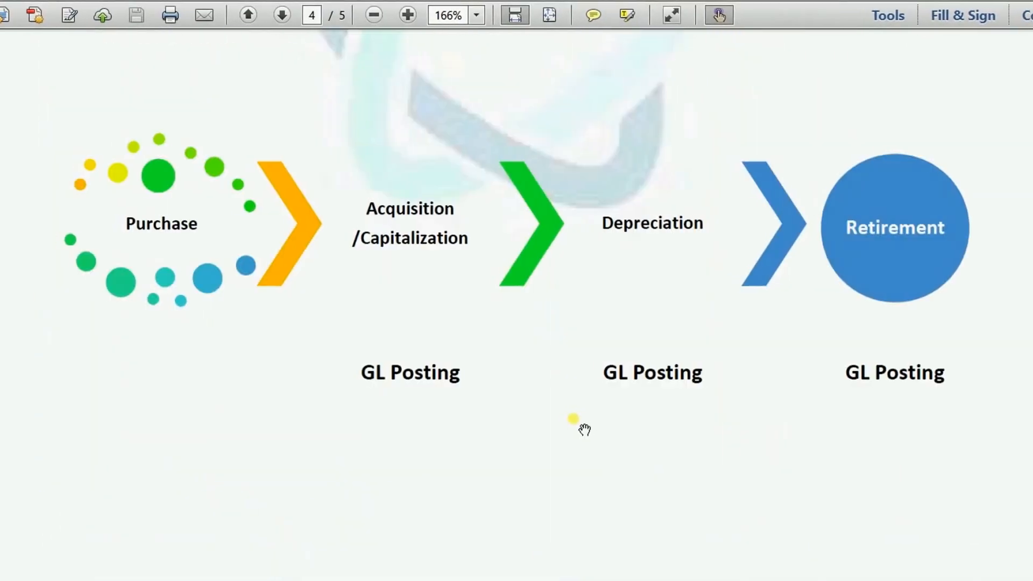
pyautogui.scroll(-10, 584, 429)
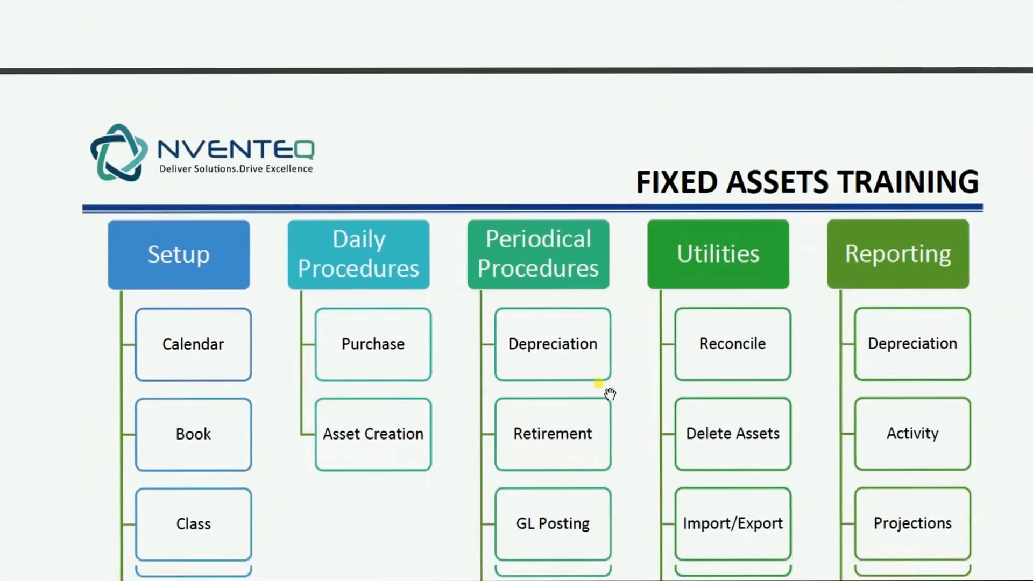
pyautogui.scroll(-5, 610, 394)
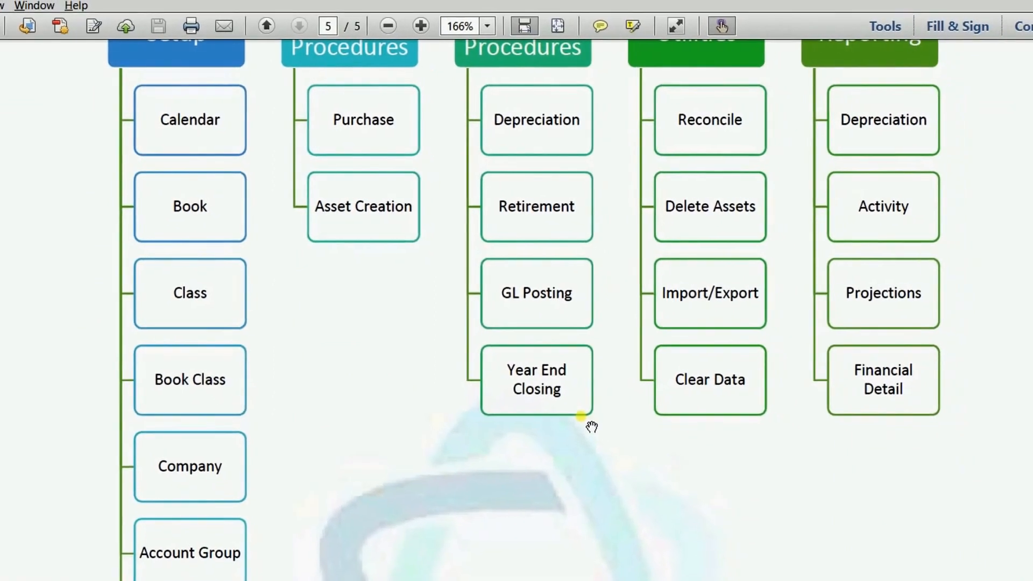
pyautogui.scroll(2, 591, 427)
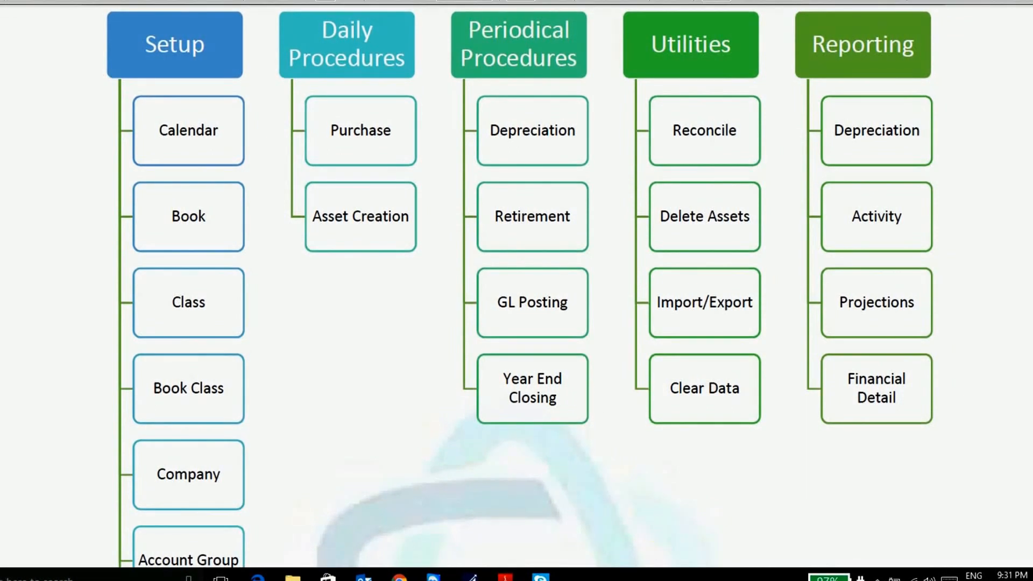
# Step: Switch back to Microsoft Dynamics GP and view the fixed assets Import/Export and Clear Data utilities without running them
pyautogui.click(472, 578)
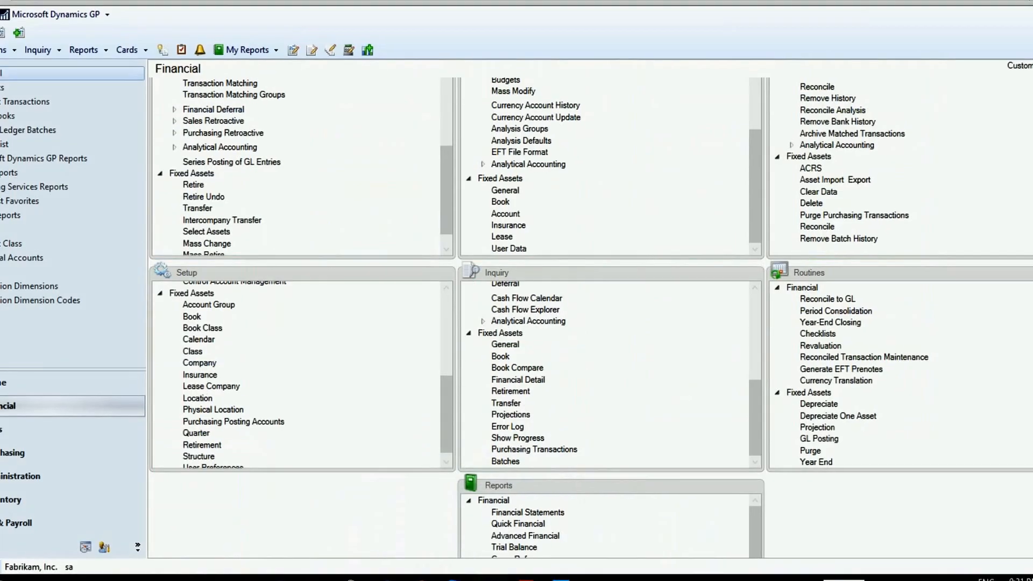
pyautogui.scroll(2, 714, 399)
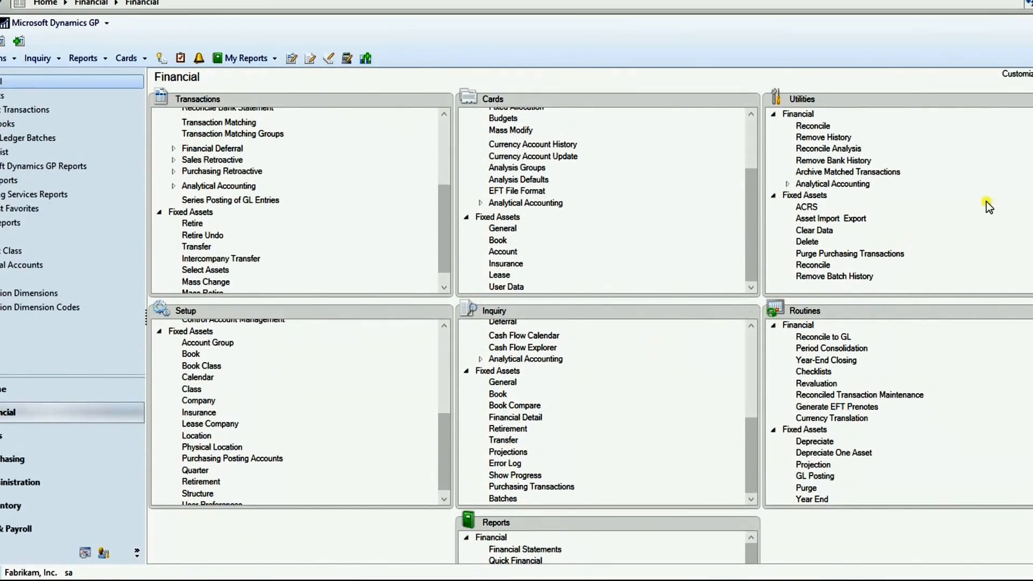
pyautogui.scroll(-1, 607, 322)
pyautogui.click(810, 212)
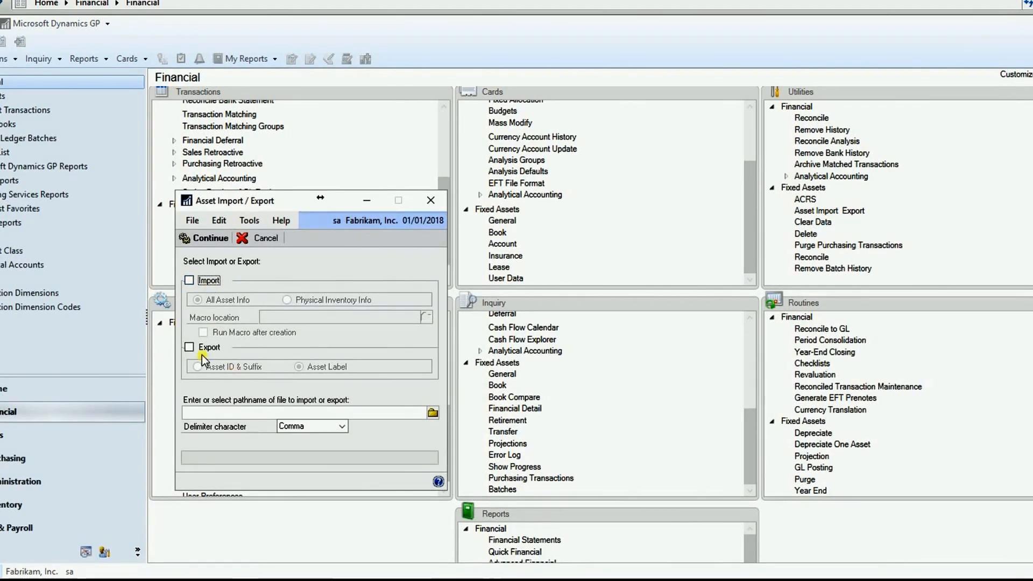
pyautogui.click(432, 205)
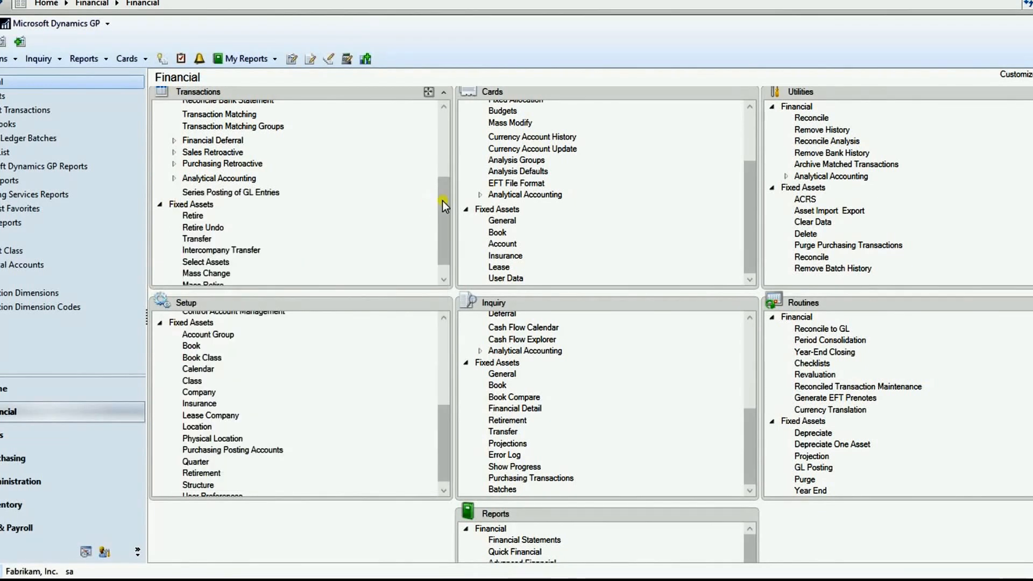
pyautogui.click(815, 222)
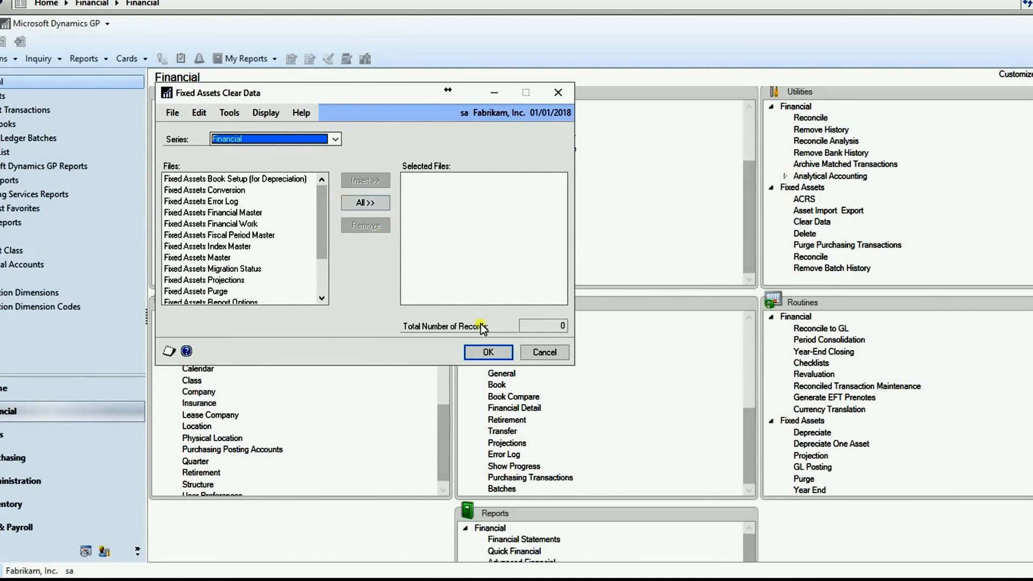
pyautogui.click(526, 354)
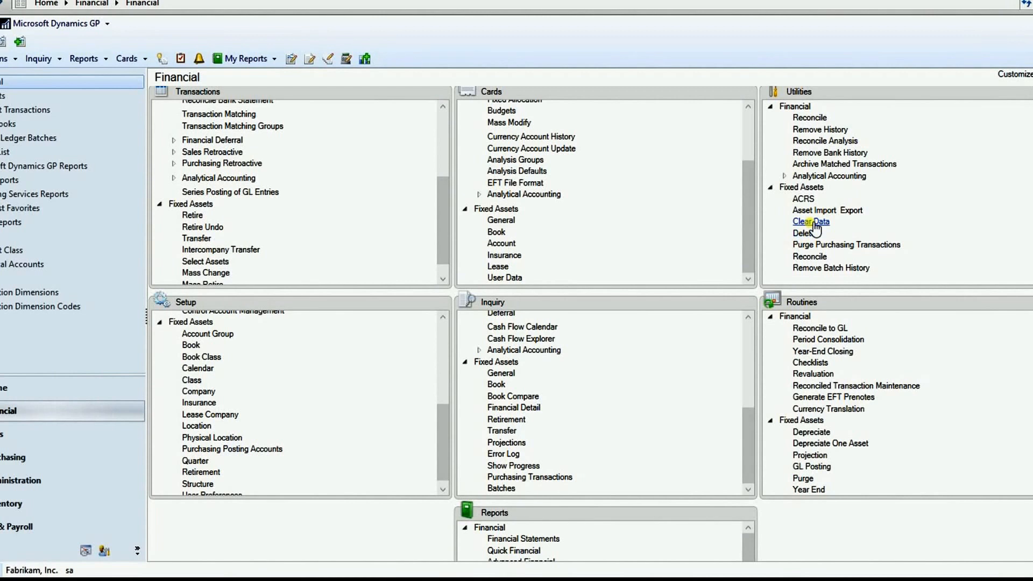
# Step: Open the Asset Delete Utility and select asset CH00001 by searching the asset IDs for CH
pyautogui.click(804, 233)
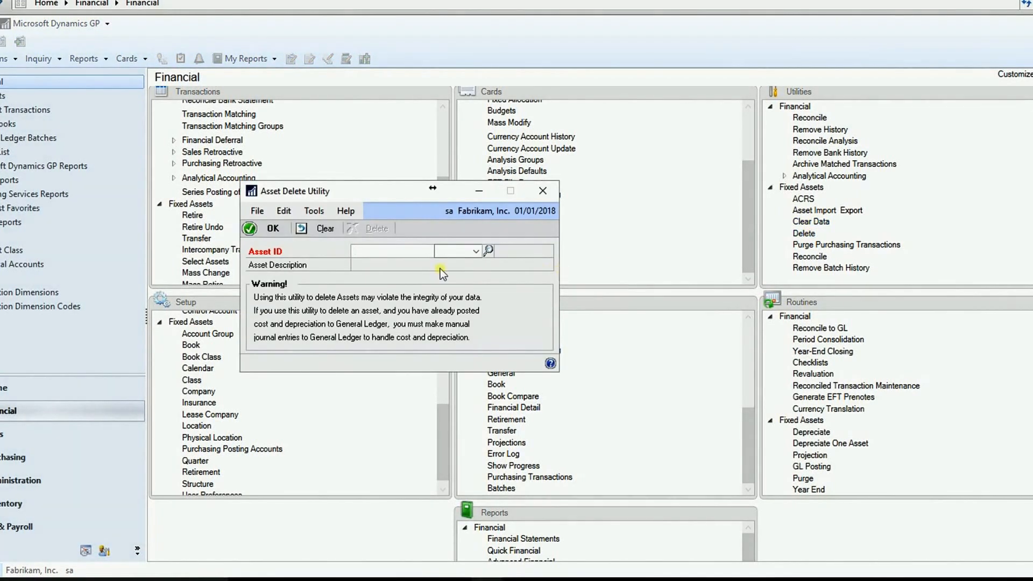
pyautogui.click(488, 251)
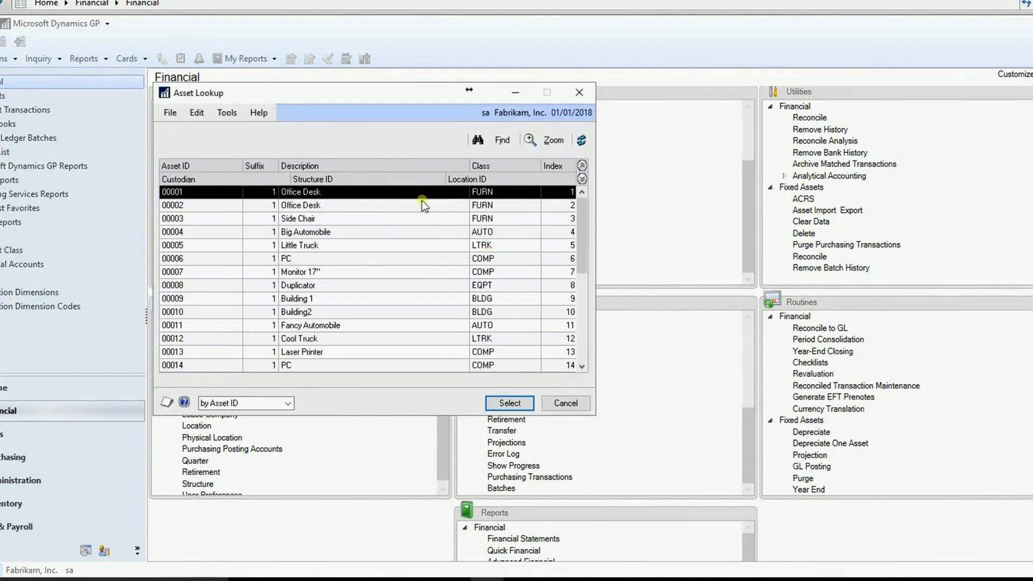
pyautogui.click(499, 141)
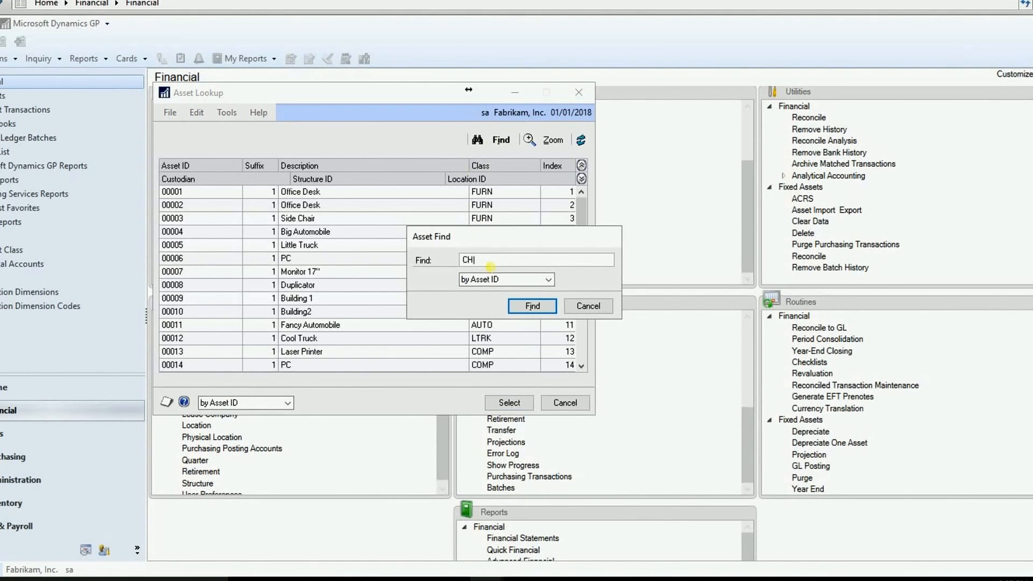
pyautogui.click(524, 308)
pyautogui.doubleClick(380, 193)
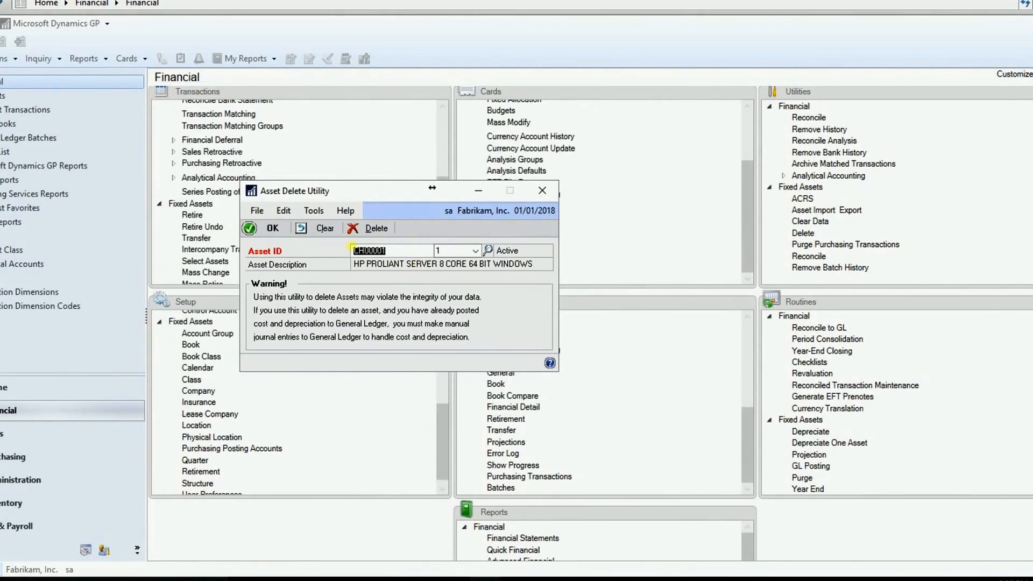
# Step: Delete asset CH00001, confirm the deletion, and print the FA Asset Delete Report to the screen
pyautogui.click(375, 229)
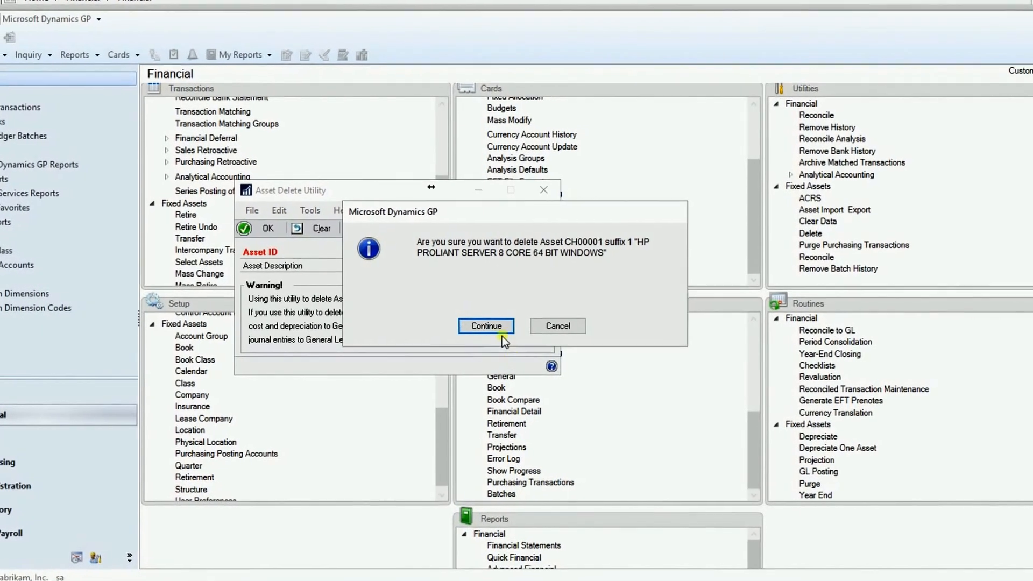
pyautogui.click(489, 326)
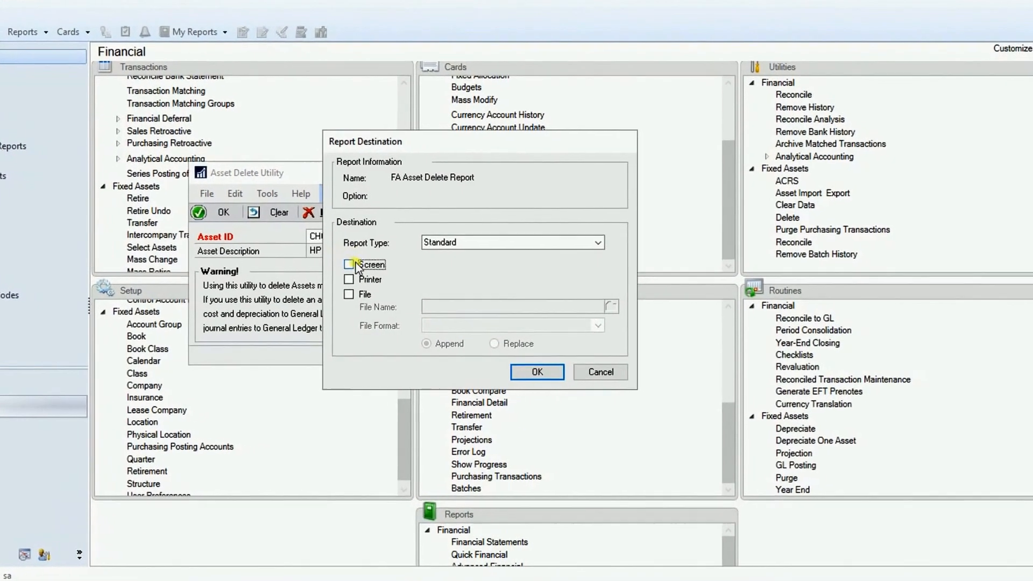
pyautogui.click(361, 269)
pyautogui.click(547, 375)
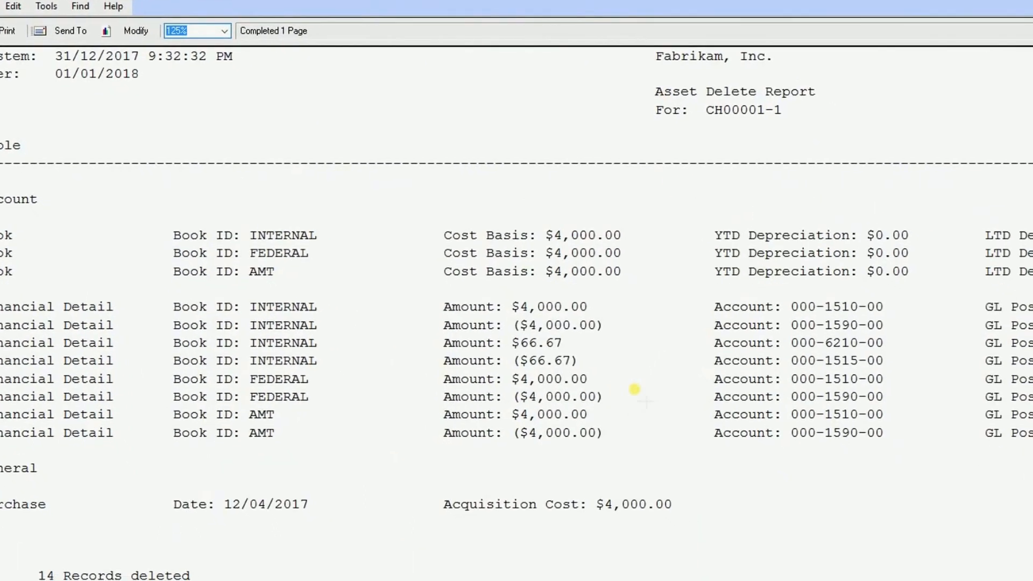
pyautogui.click(729, 380)
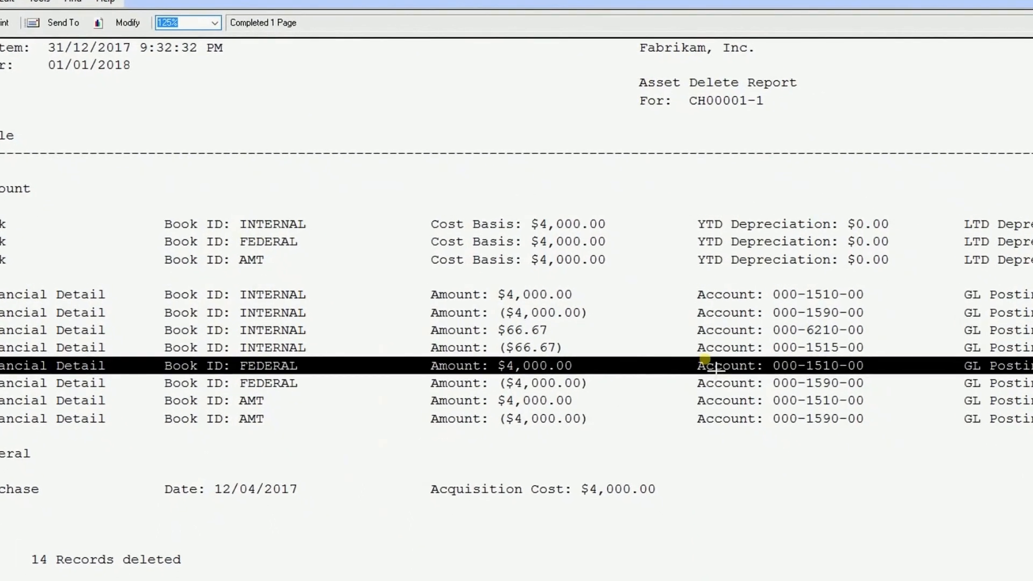
# Step: Review the remaining columns of the Asset Delete Report, and close the report and the Asset Delete Utility
pyautogui.click(1025, 577)
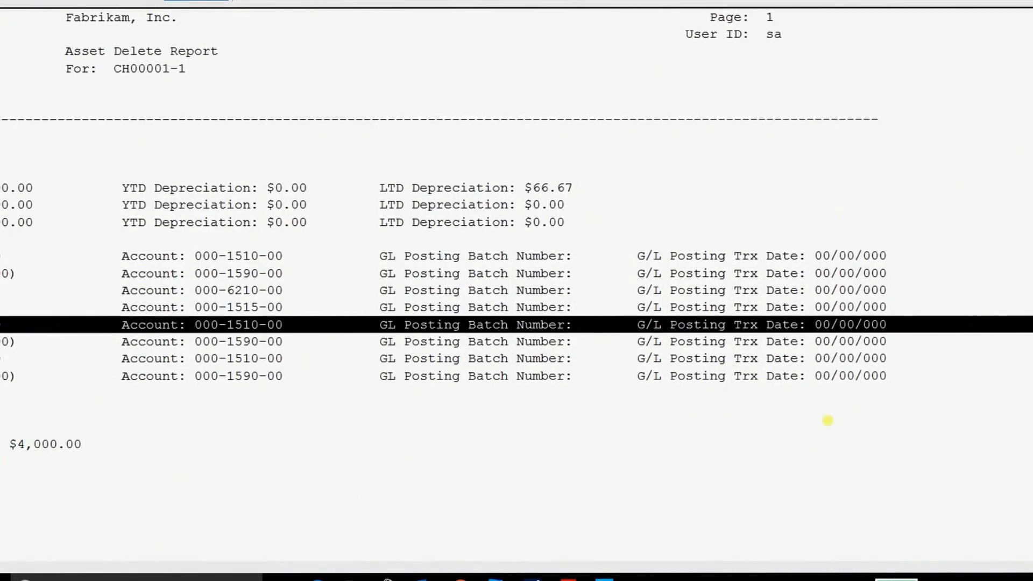
pyautogui.click(549, 283)
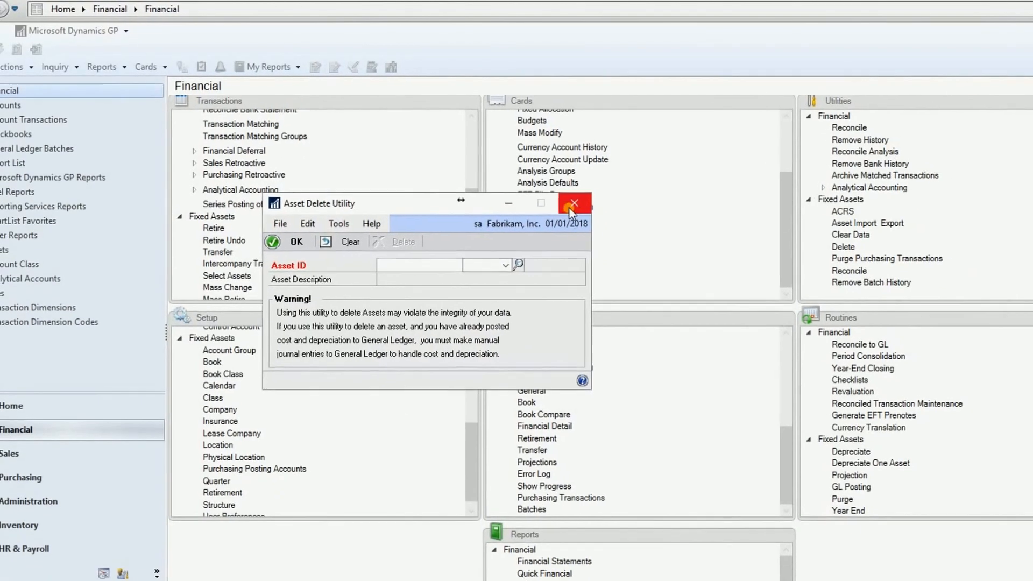
pyautogui.click(569, 209)
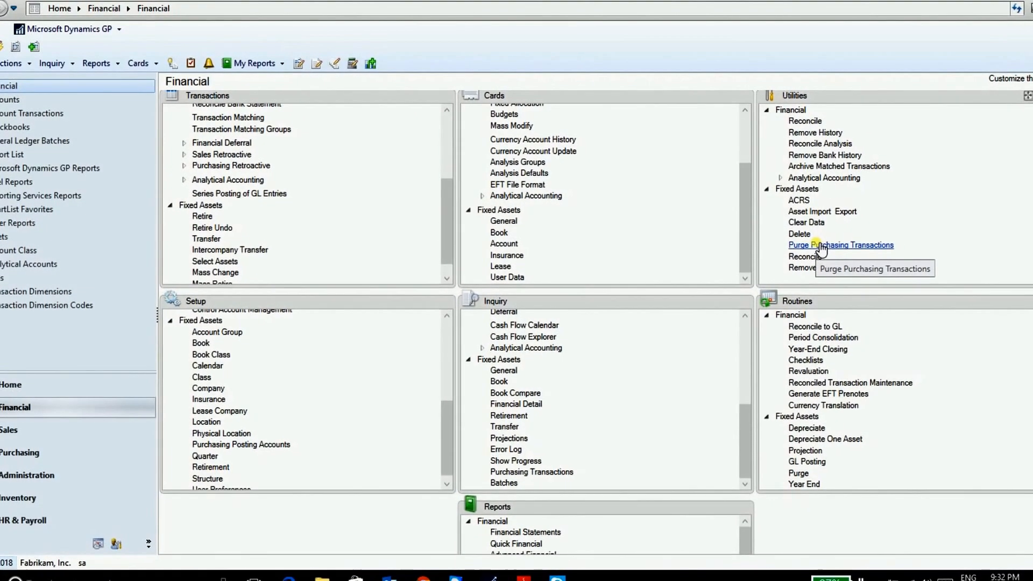
# Step: View the options of the fixed assets Reconcile utility and leave it without running it
pyautogui.click(804, 256)
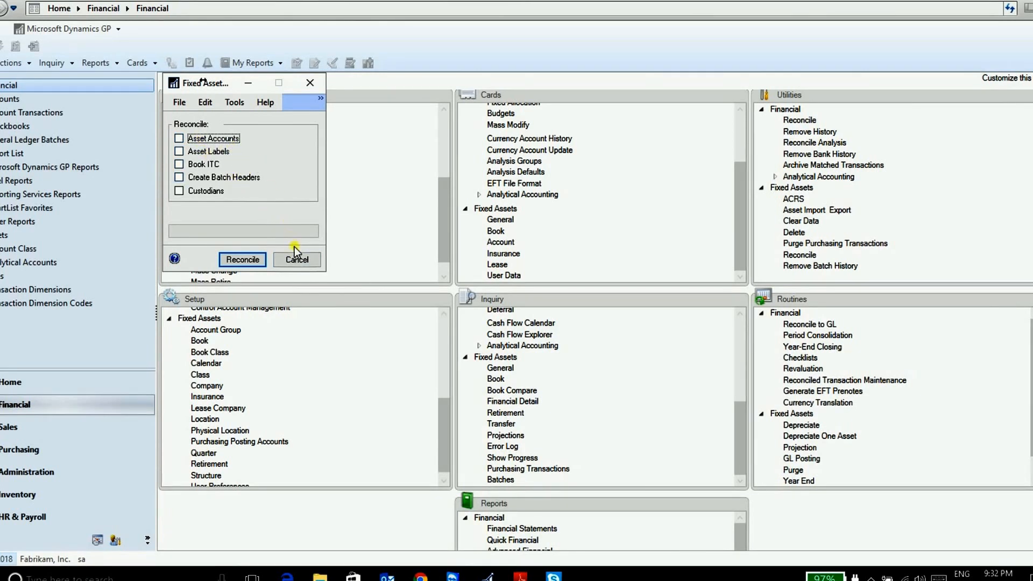
pyautogui.click(297, 261)
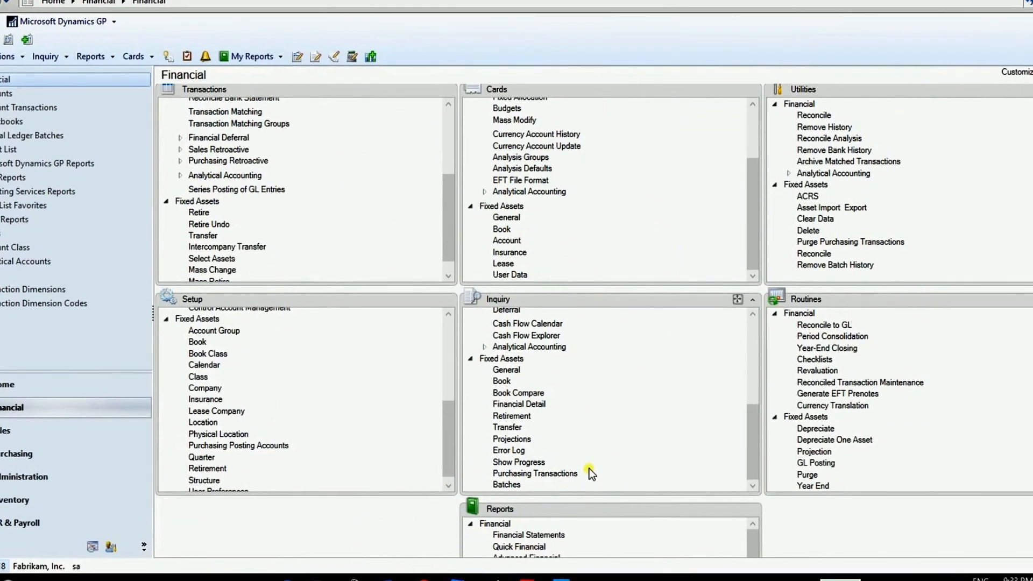
# Step: Start a new option named A for the Fixed Assets to General Ledger Reconciliation report in the fixed assets activity reports
pyautogui.scroll(-3, 735, 470)
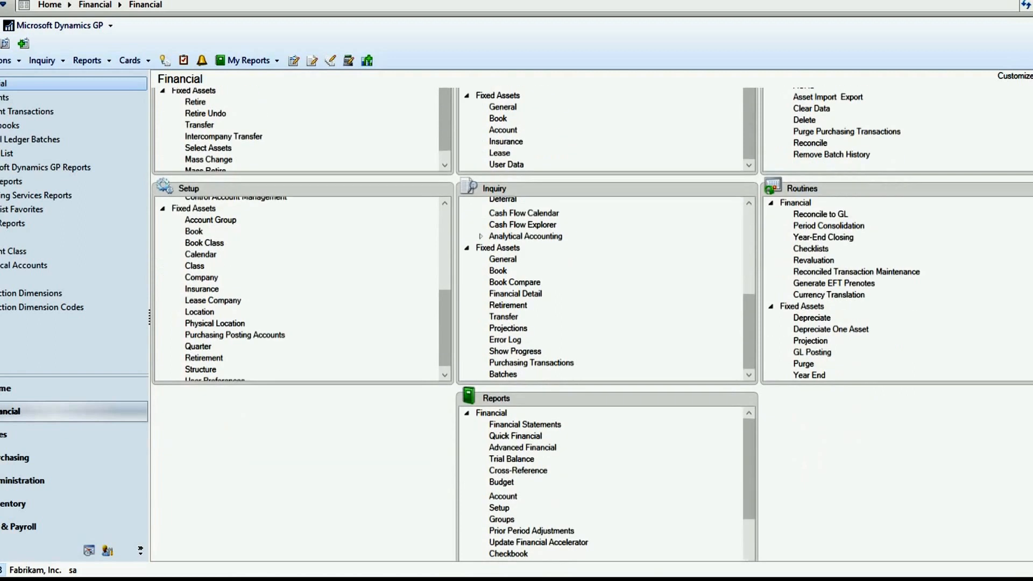
pyautogui.moveTo(742, 469); pyautogui.dragTo(753, 512)
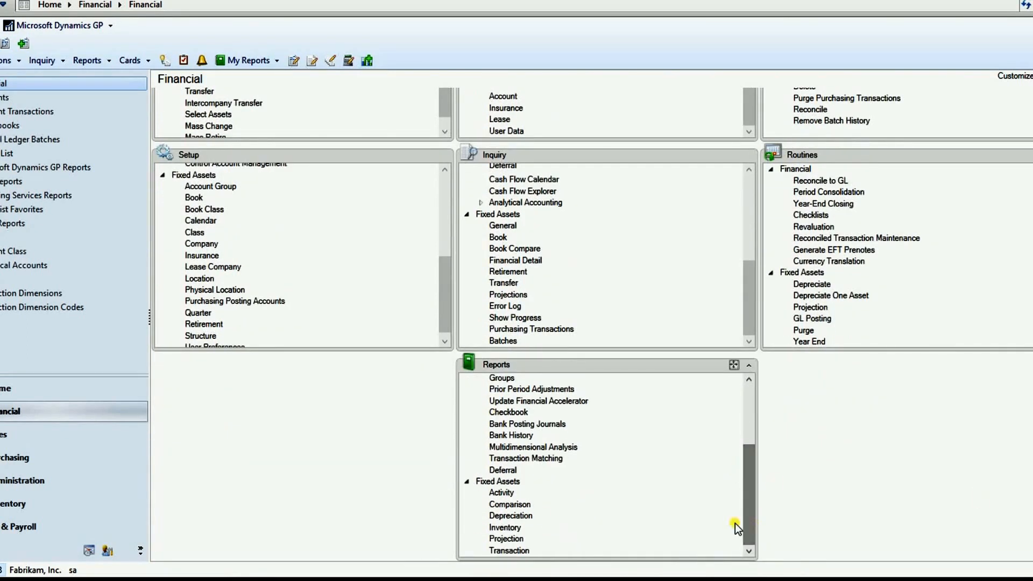
pyautogui.click(502, 492)
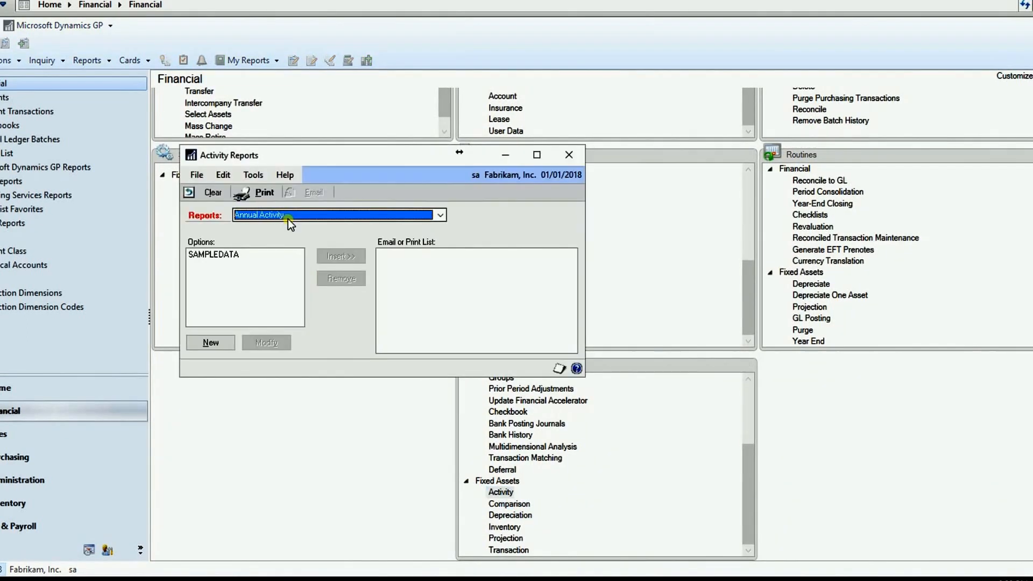
pyautogui.click(263, 215)
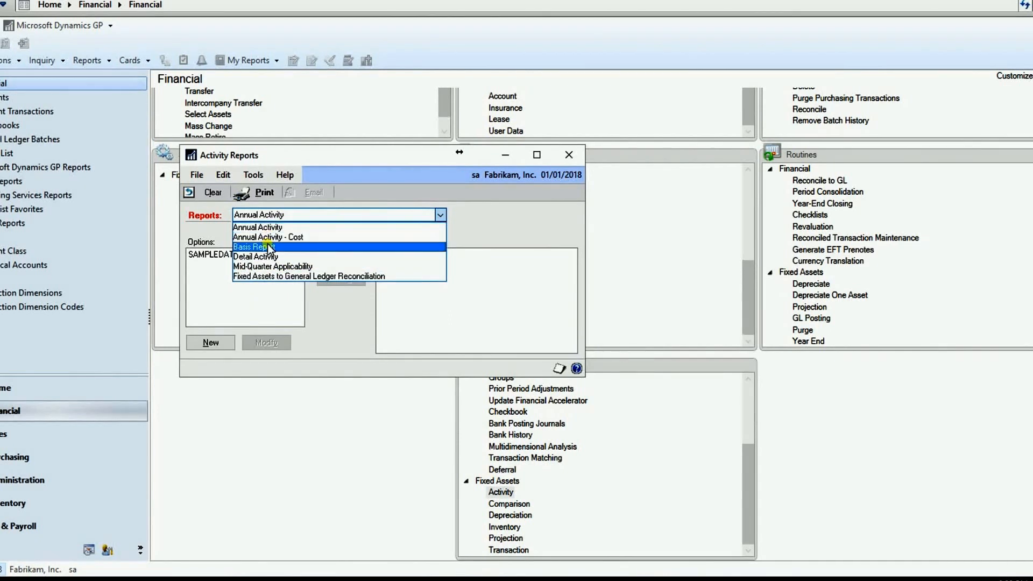
pyautogui.click(276, 276)
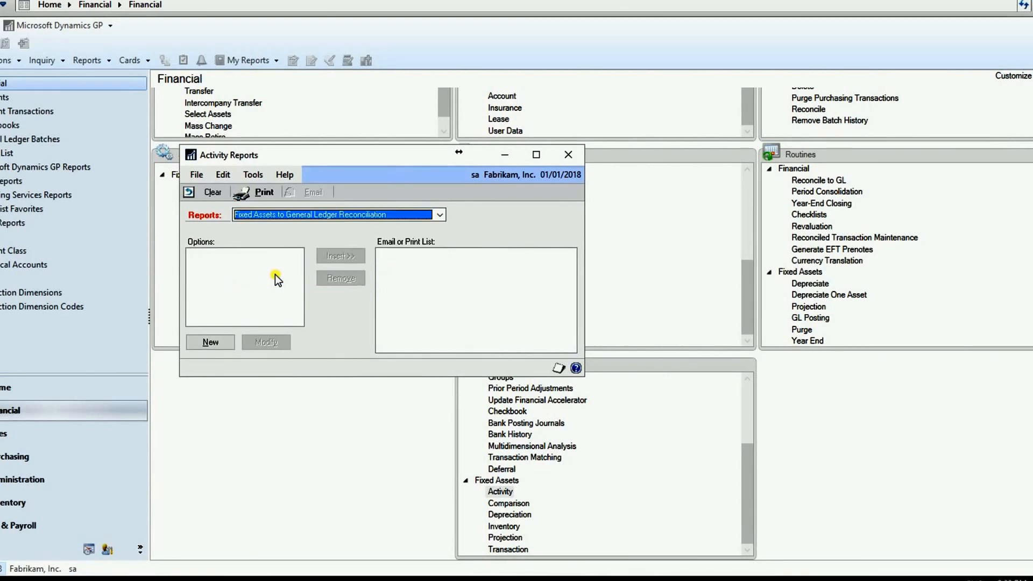
pyautogui.click(211, 342)
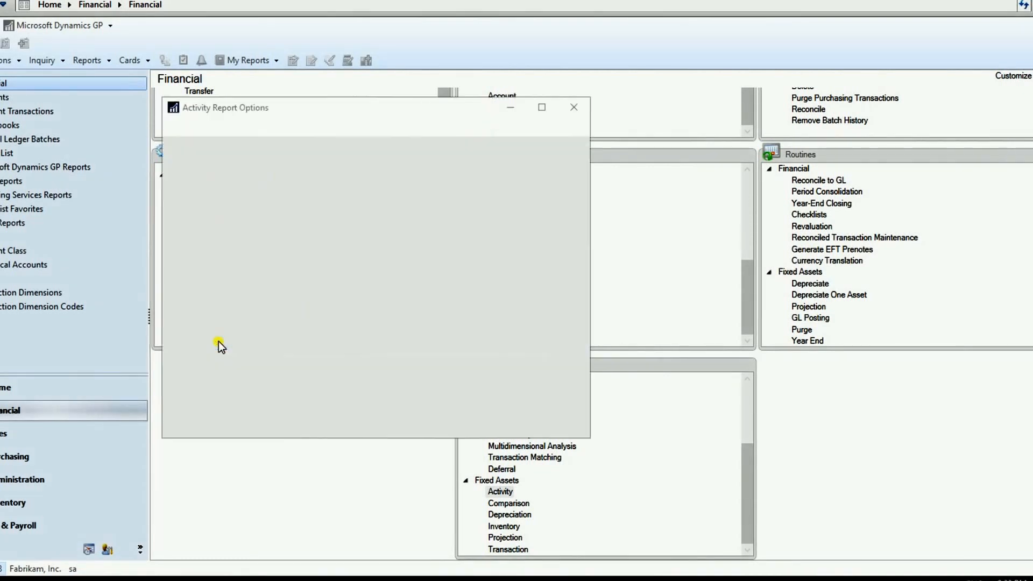
pyautogui.write('A')
pyautogui.press('Tab')
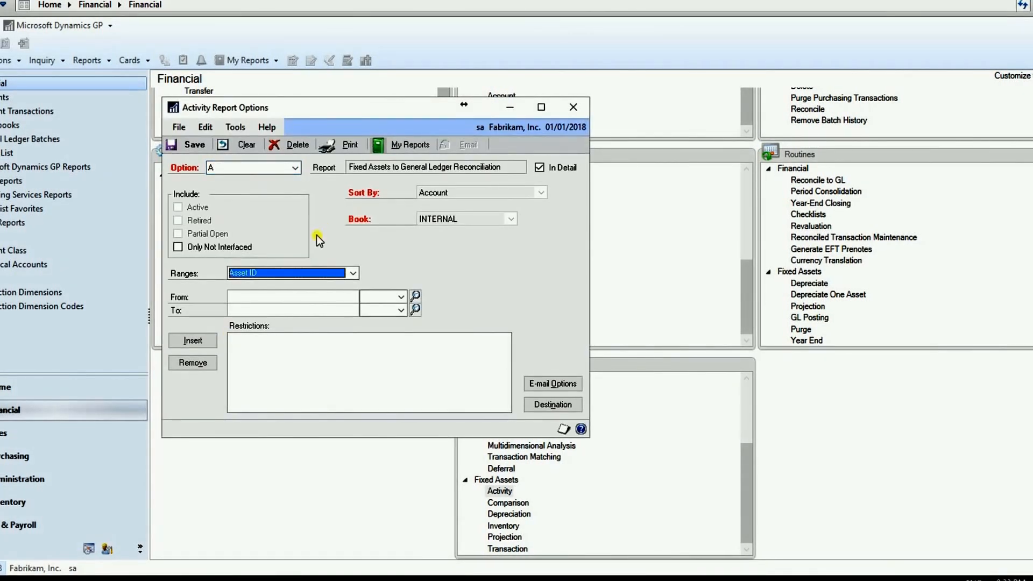
pyautogui.click(267, 300)
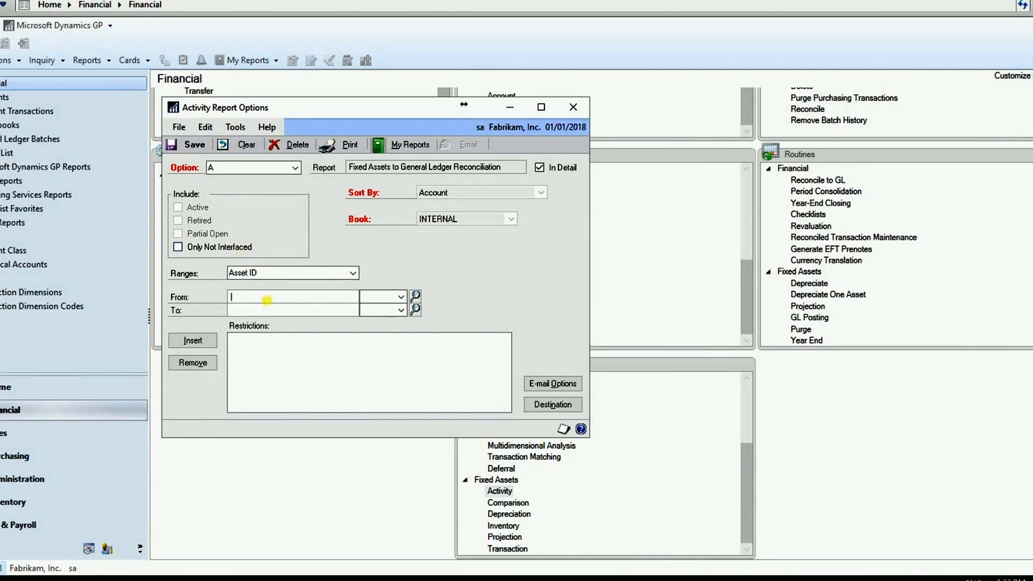
pyautogui.click(193, 341)
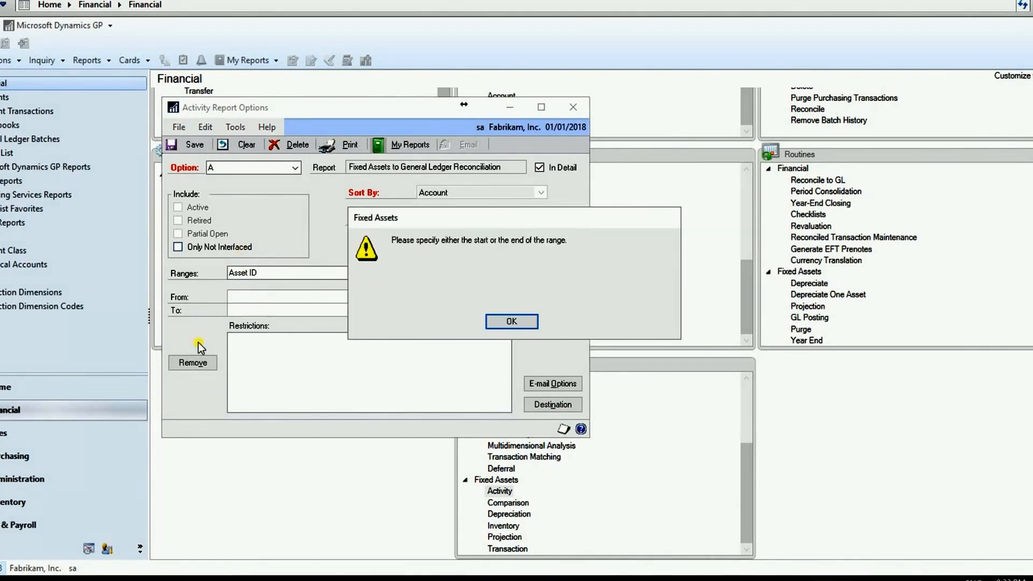
pyautogui.click(496, 322)
# Step: Restrict the reconciliation report to the Class ID range from EQPT to EQPT
pyautogui.click(352, 273)
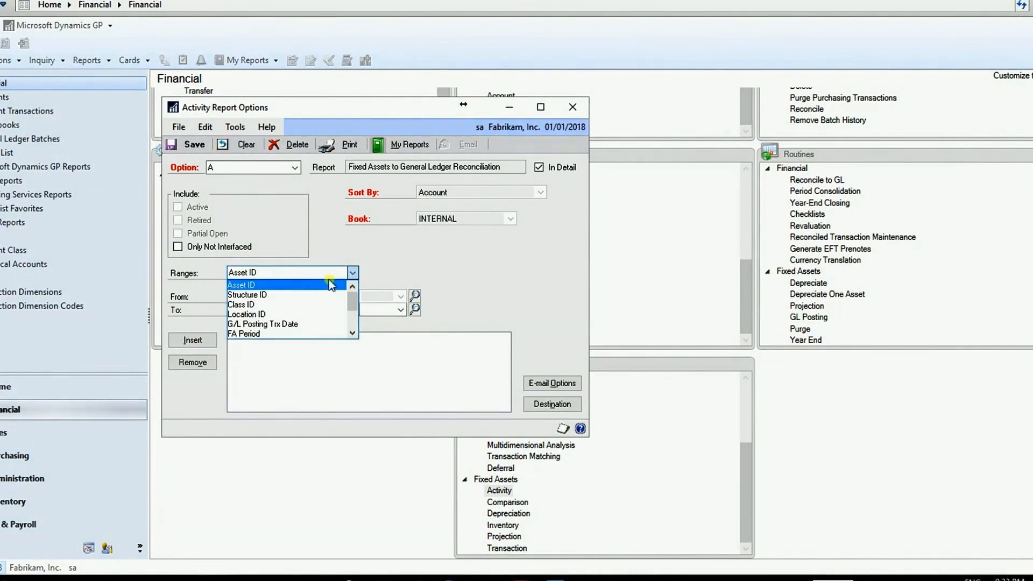
pyautogui.click(298, 305)
pyautogui.hotkey('ctrl', 'l')
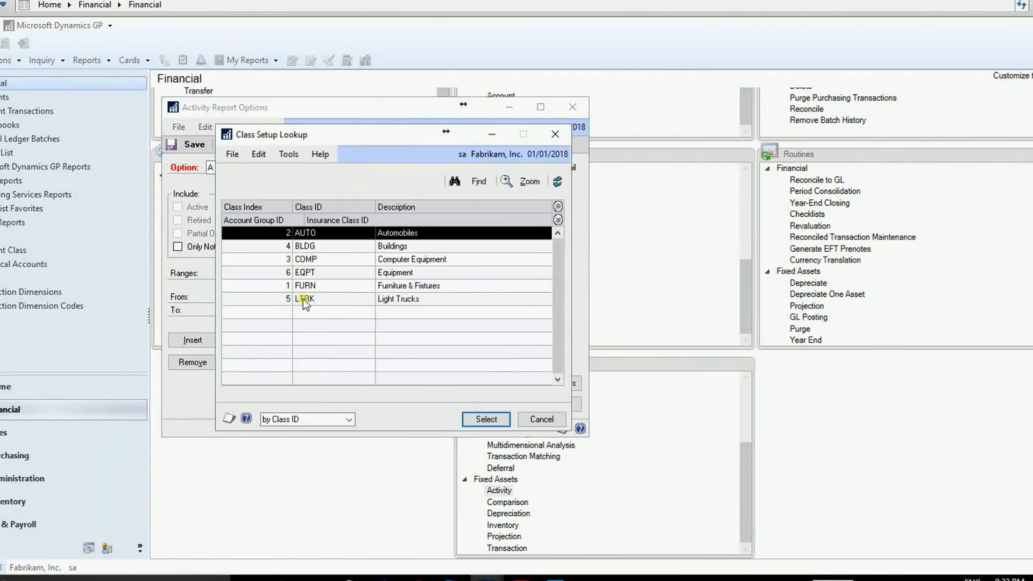
pyautogui.doubleClick(329, 272)
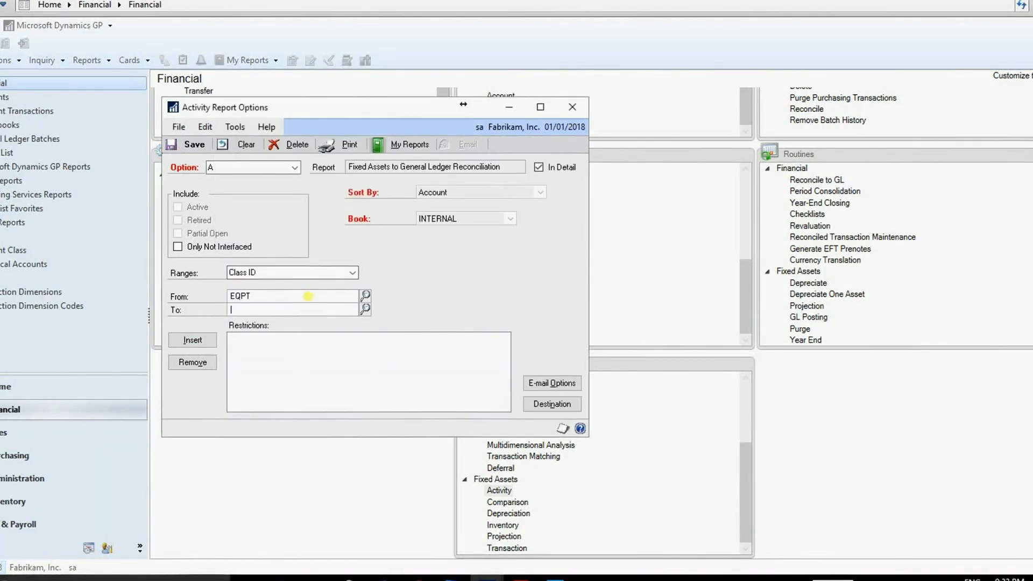
pyautogui.write('EQPT')
pyautogui.press('Tab')
pyautogui.click(192, 341)
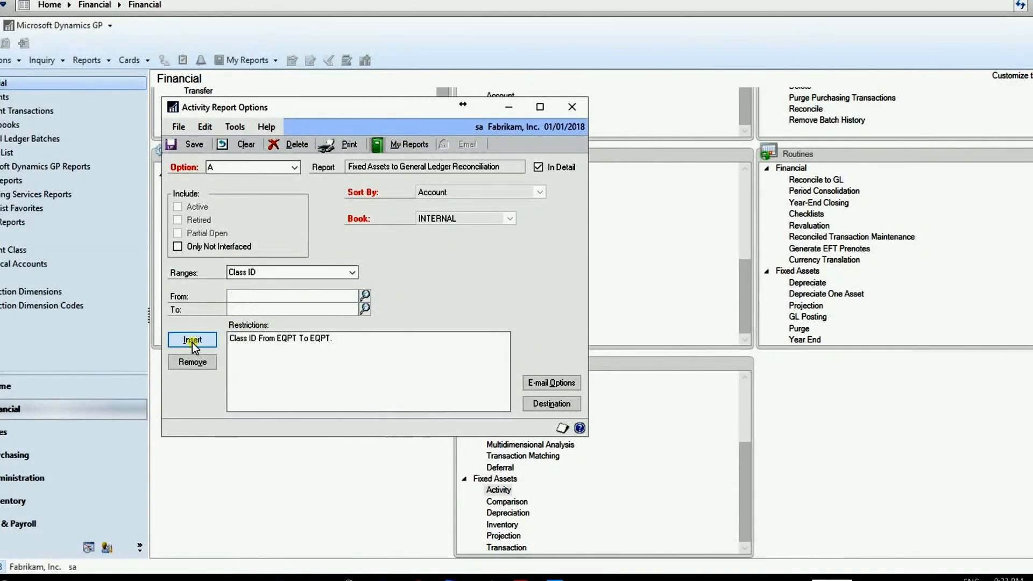
# Step: Choose Screen as a destination for the reconciliation report and print it
pyautogui.click(551, 404)
pyautogui.click(418, 290)
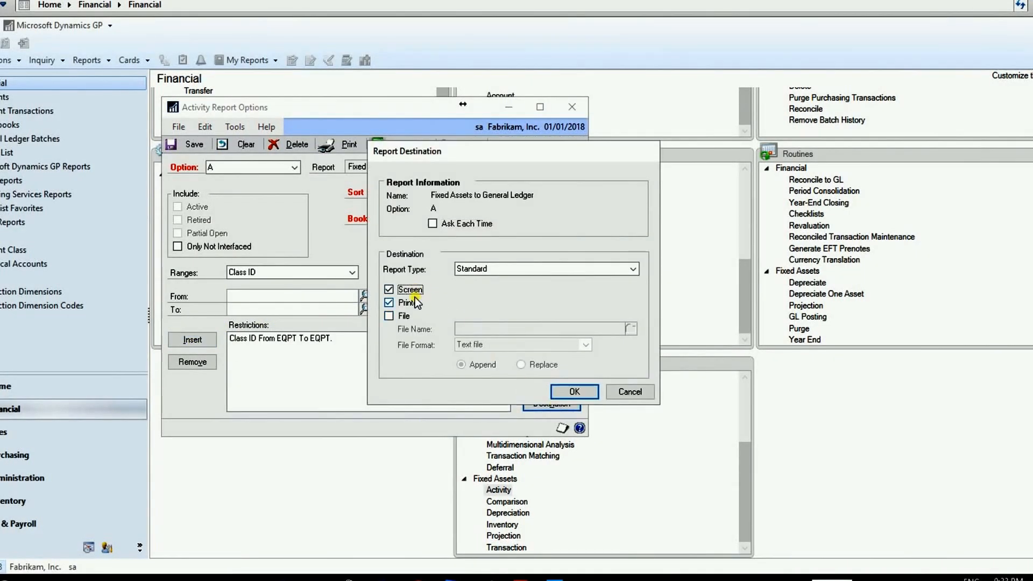
pyautogui.click(584, 396)
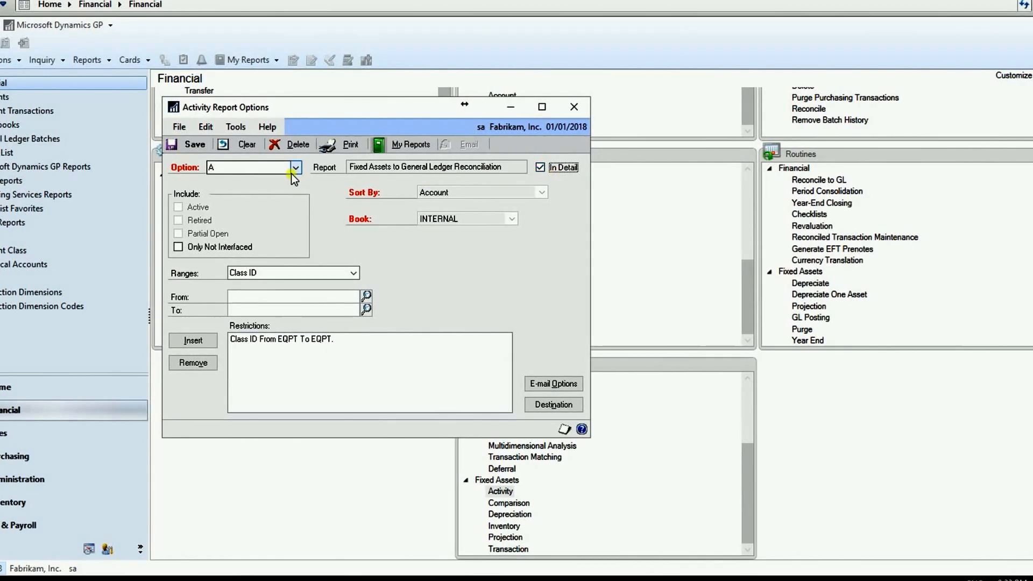
pyautogui.click(351, 145)
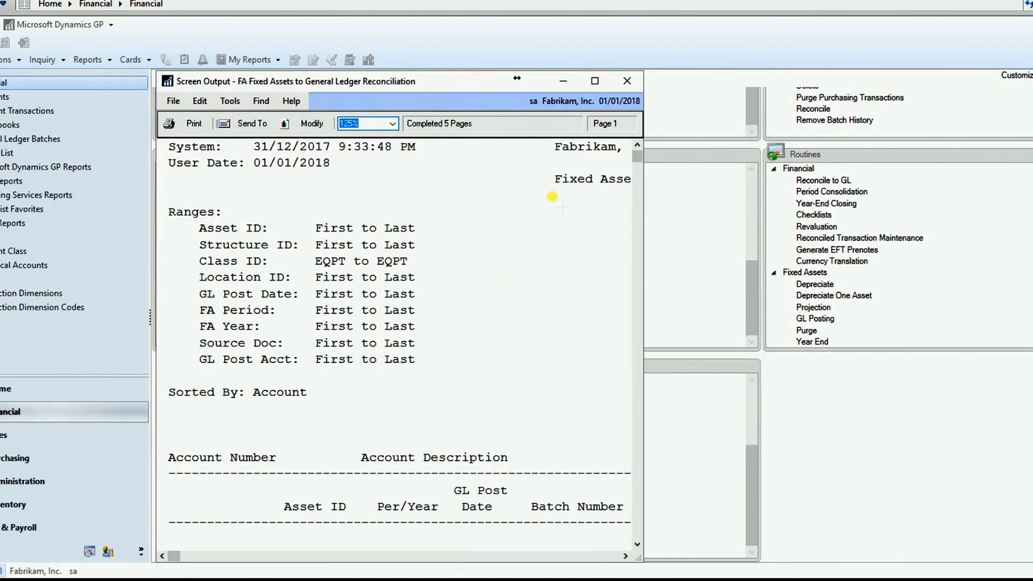
# Step: Examine the detailed reconciliation report in a maximized window, including the cash suspense, machinery and equipment, and depreciation entries
pyautogui.click(598, 81)
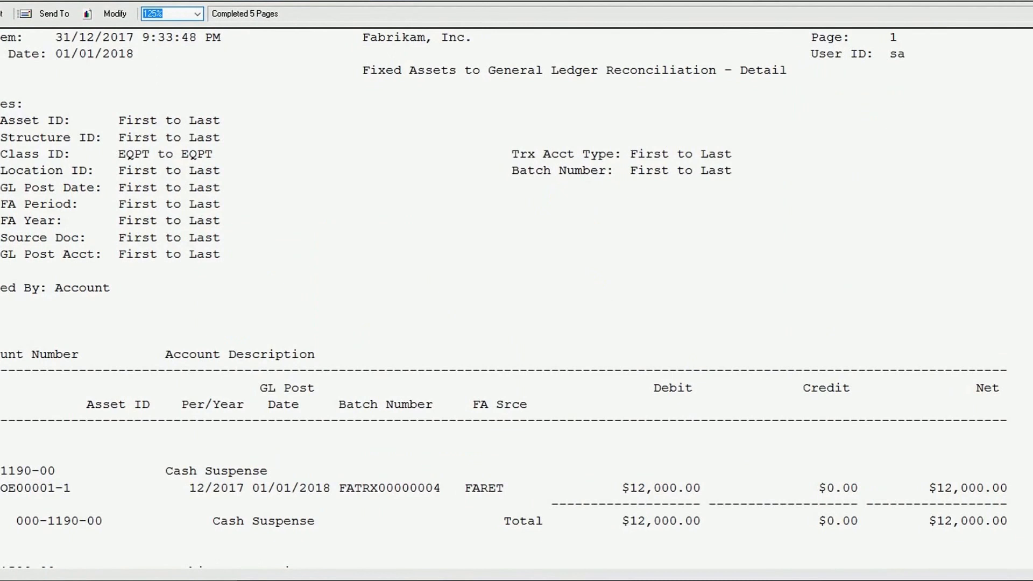
pyautogui.scroll(-3, 762, 381)
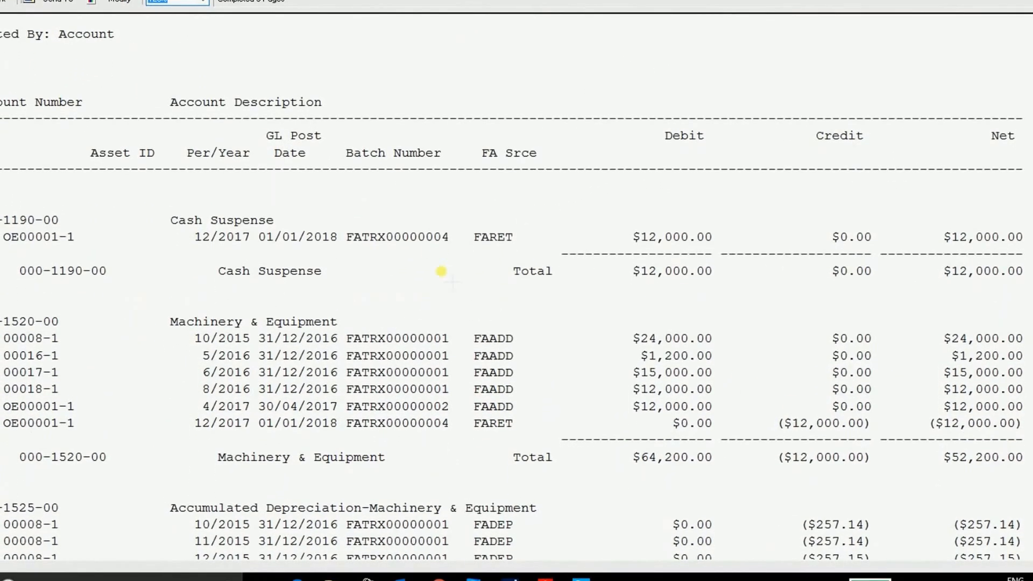
pyautogui.click(437, 258)
pyautogui.click(495, 238)
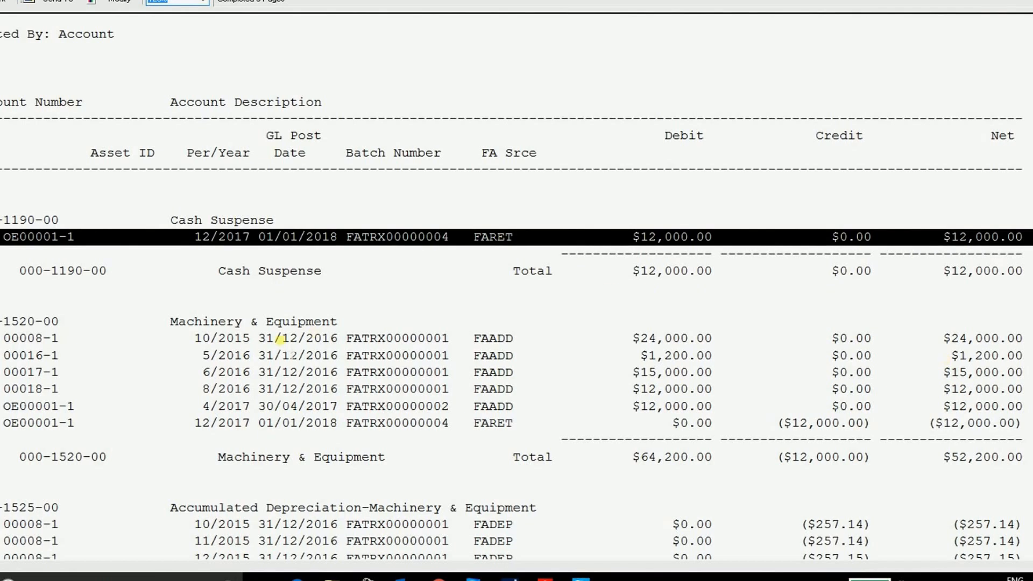
pyautogui.click(272, 339)
pyautogui.click(280, 371)
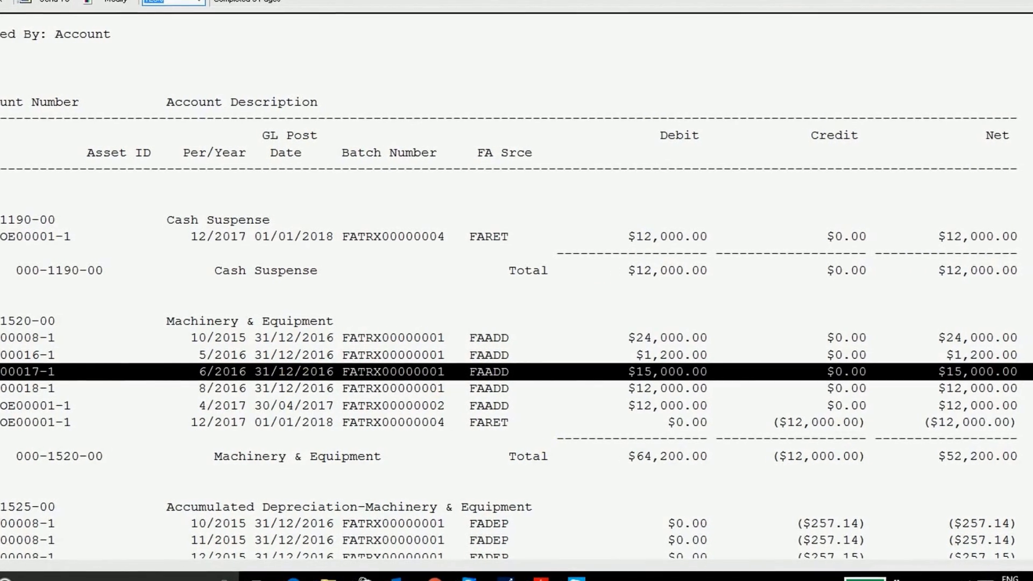
pyautogui.scroll(-20, 517, 290)
pyautogui.scroll(-20, 517, 290)
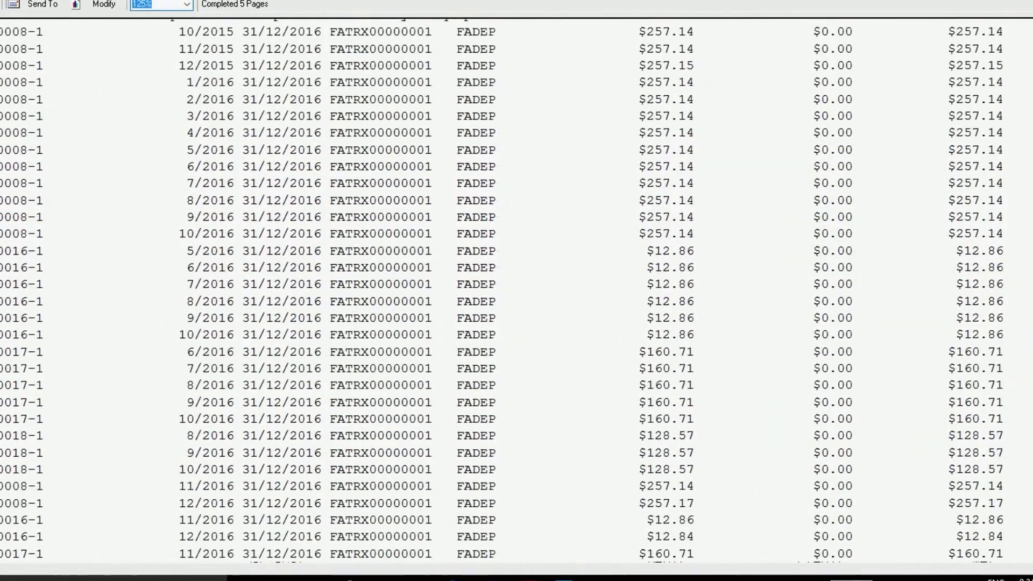
pyautogui.scroll(-3, 517, 291)
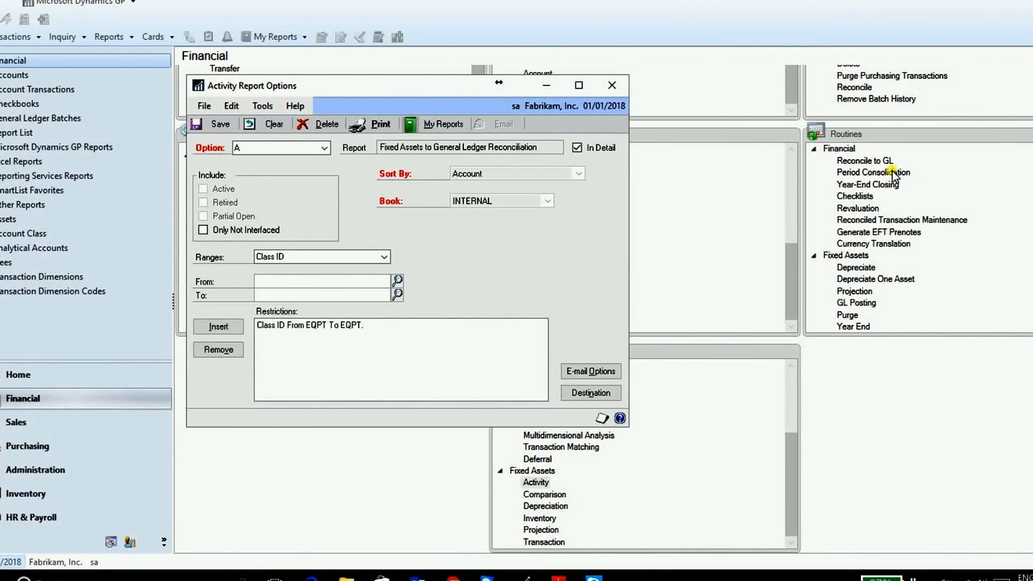
# Step: Close the Activity Report Options, discarding the unsaved report option, and close the Activity Reports window
pyautogui.click(612, 85)
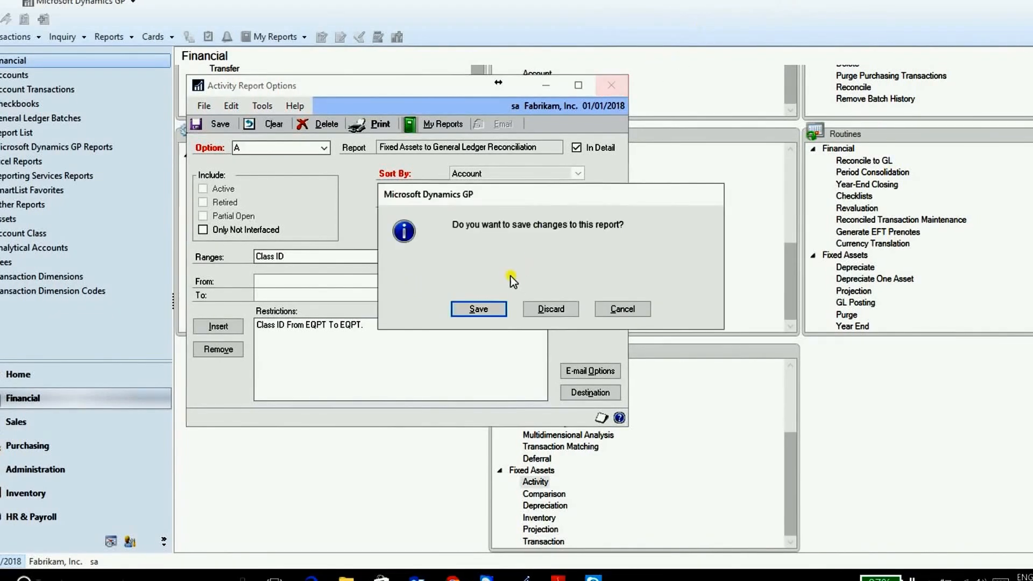
pyautogui.click(536, 307)
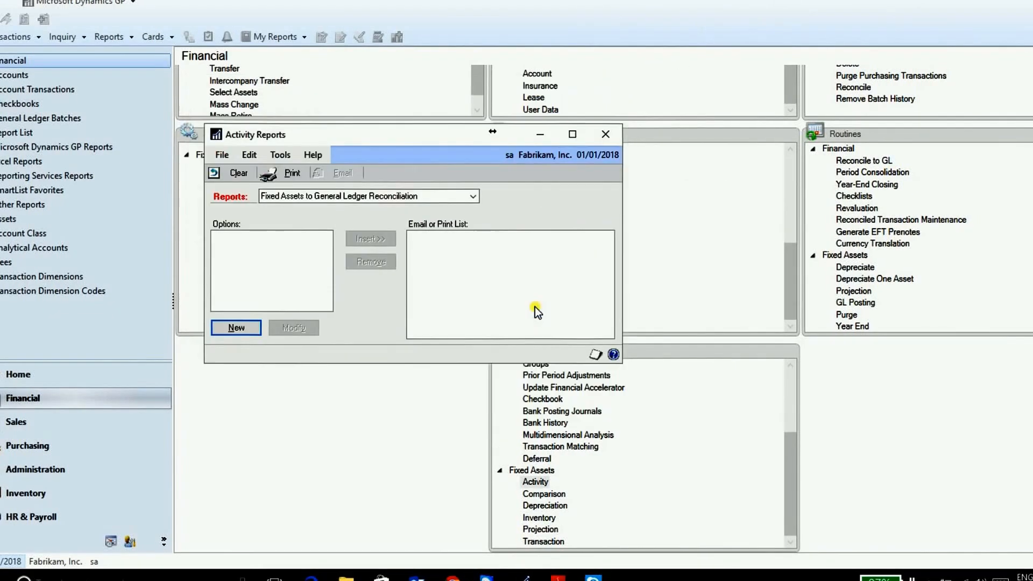
pyautogui.click(608, 137)
# Step: View the available fixed assets depreciation report types and close the Depreciation Reports window
pyautogui.click(554, 507)
pyautogui.click(357, 196)
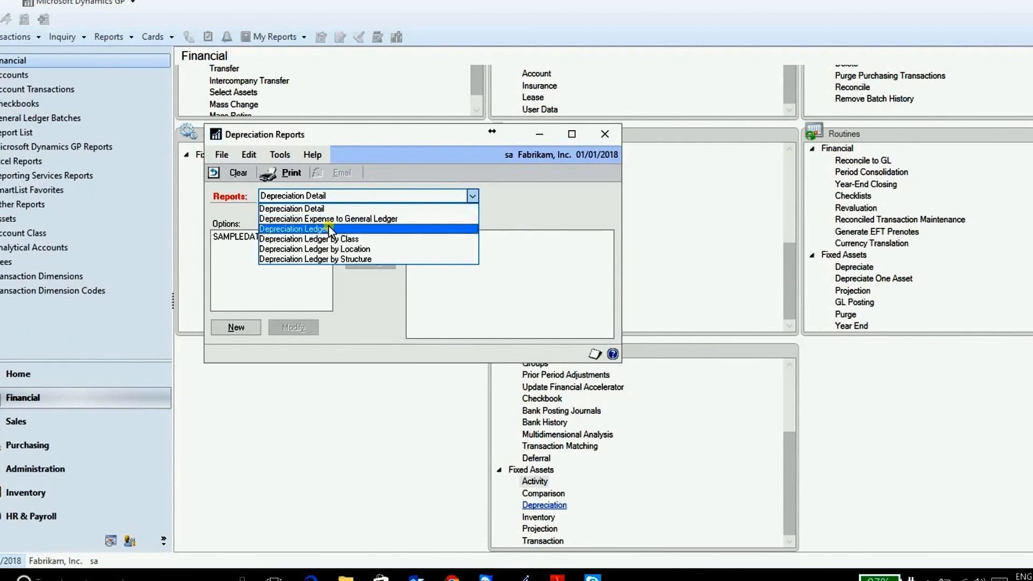
pyautogui.click(605, 135)
pyautogui.click(606, 135)
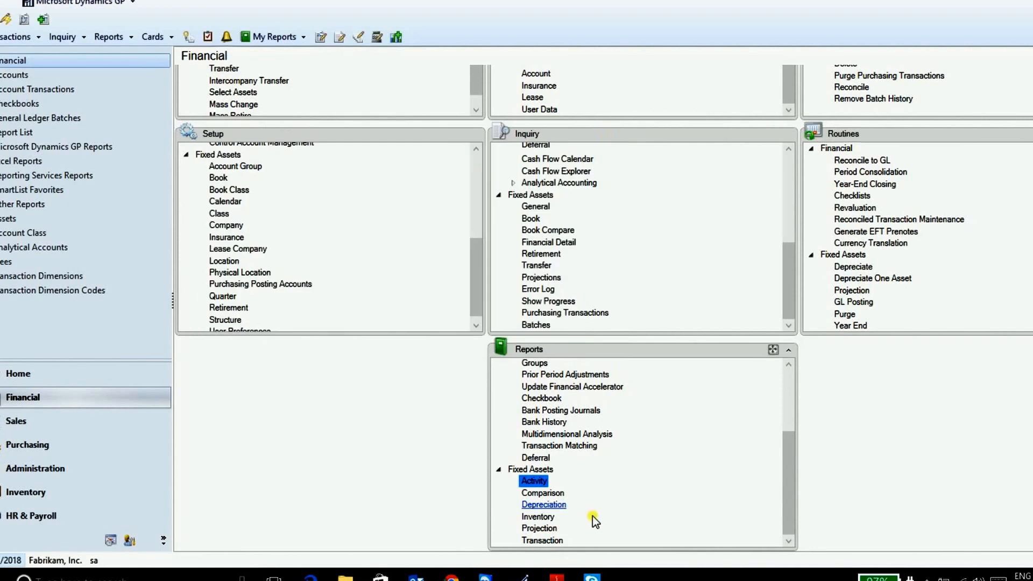
# Step: View the available fixed assets transaction report types, from Additions through Transfers, and close the Transaction Reports window
pyautogui.click(544, 541)
pyautogui.click(471, 196)
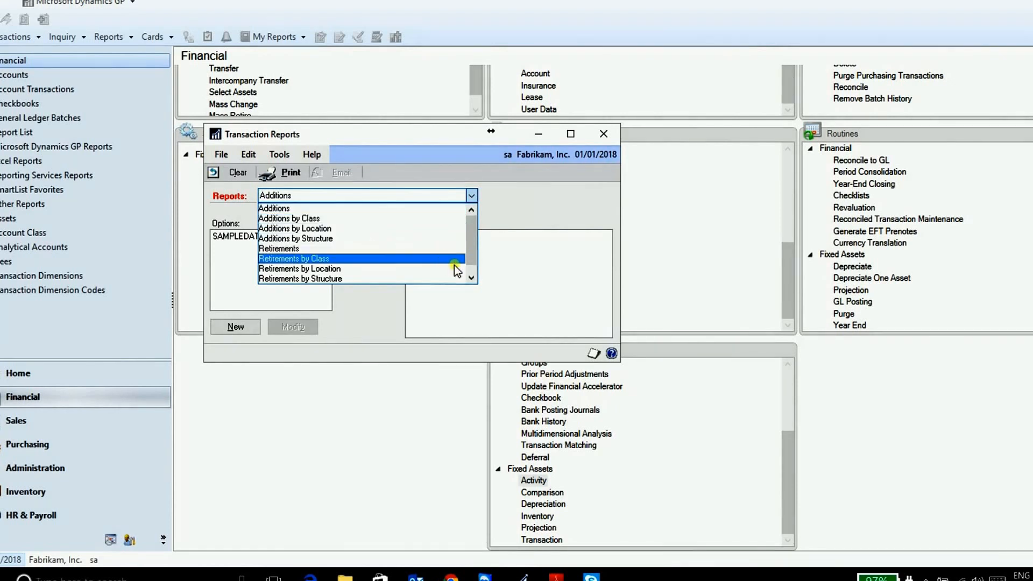
pyautogui.click(473, 276)
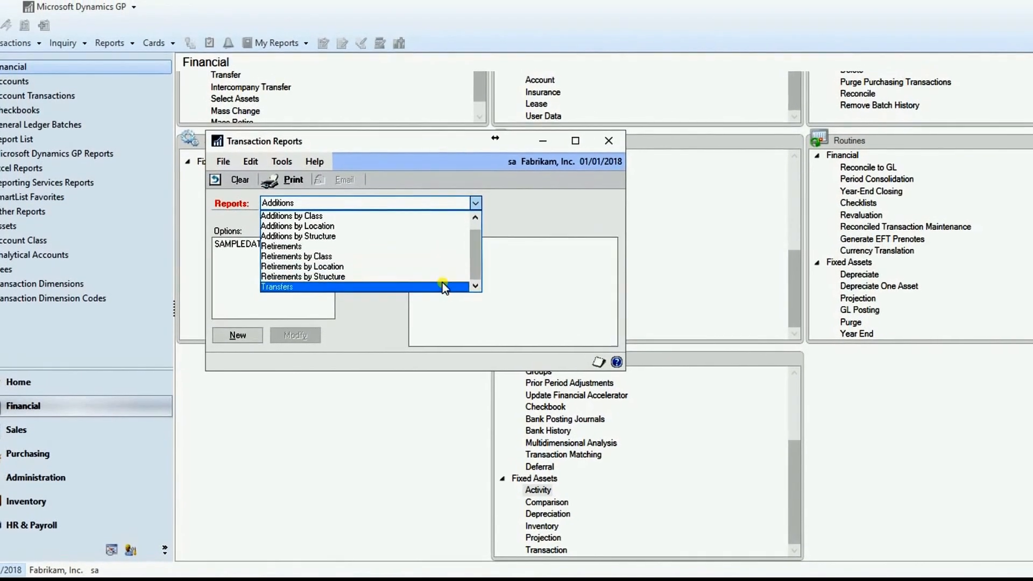
pyautogui.click(608, 138)
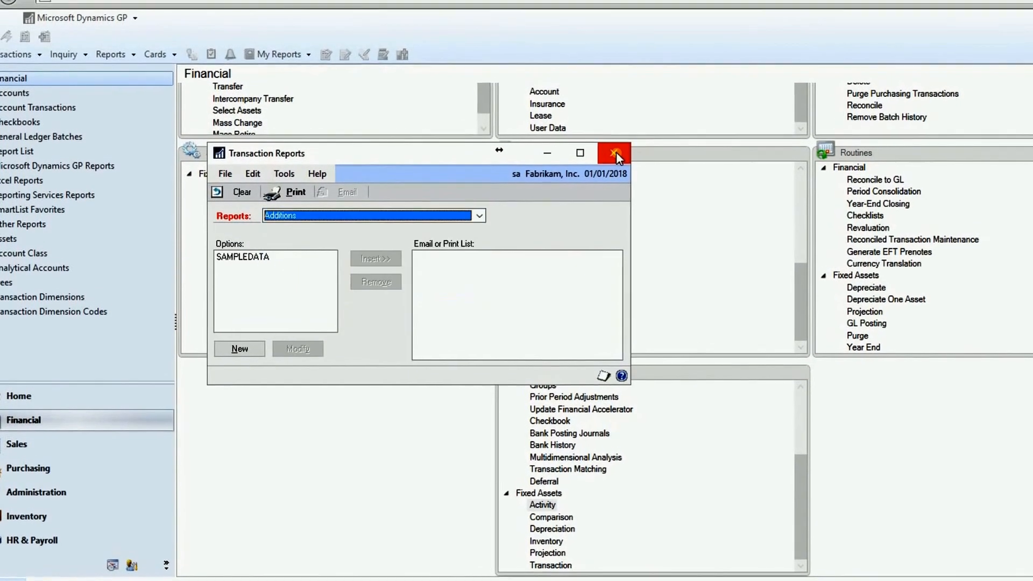
pyautogui.click(616, 152)
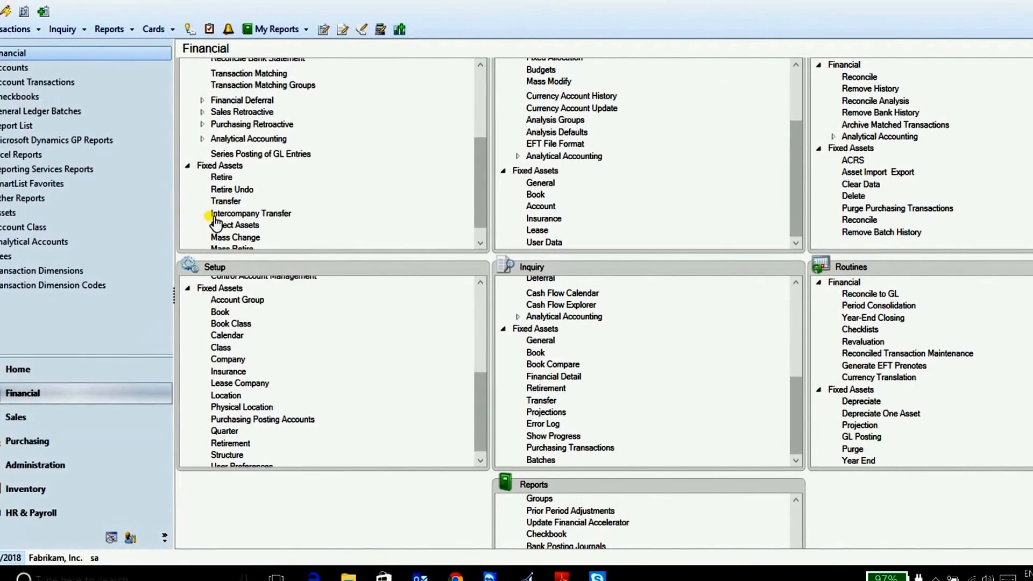
# Step: View the Fixed Asset Intercompany Transfer window and close it without making a transfer
pyautogui.click(216, 215)
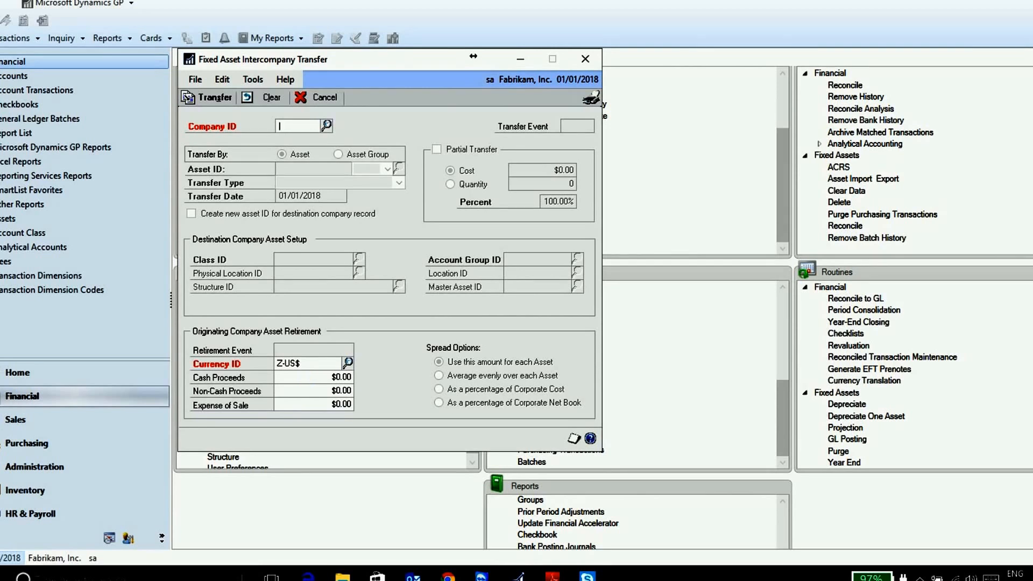
pyautogui.click(623, 579)
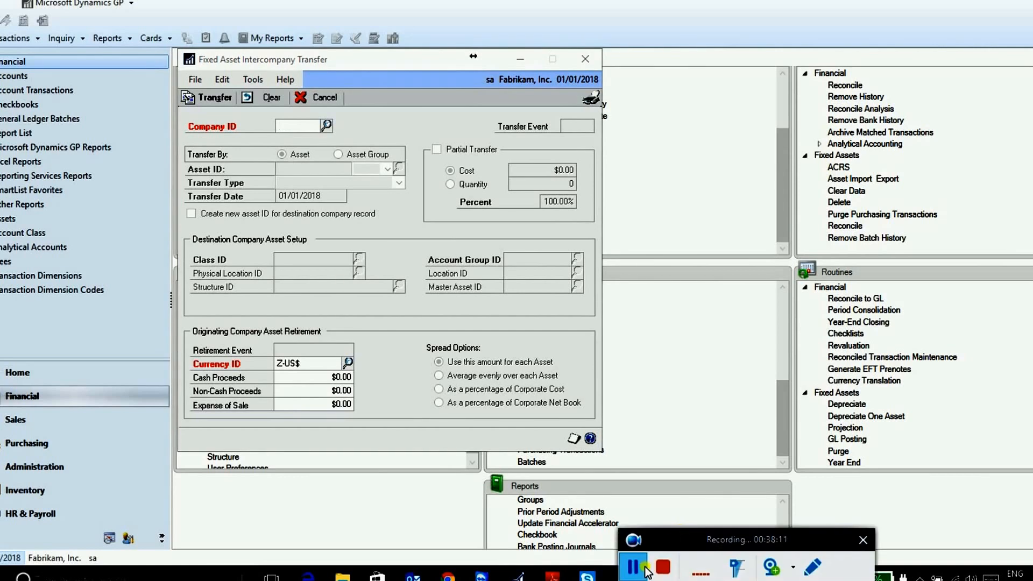
pyautogui.click(586, 59)
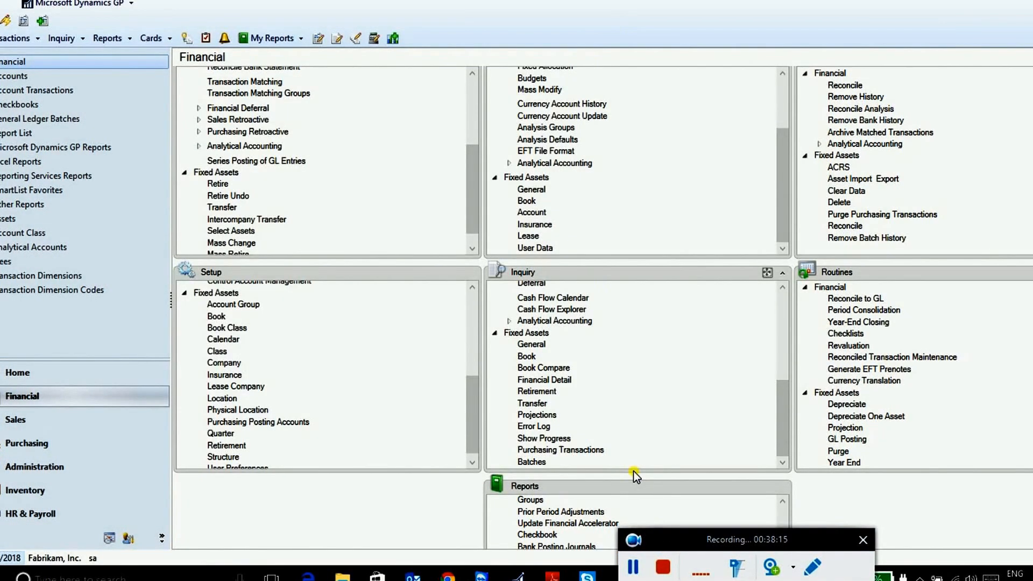